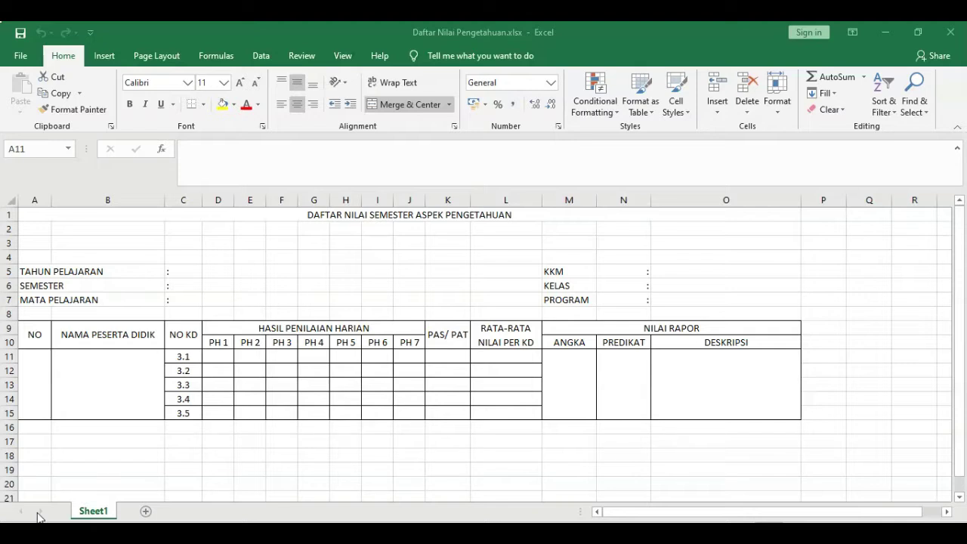
# Review the empty header fields for school year, semester, subject, KKM, class and program above the grade table.
pyautogui.click(205, 443)
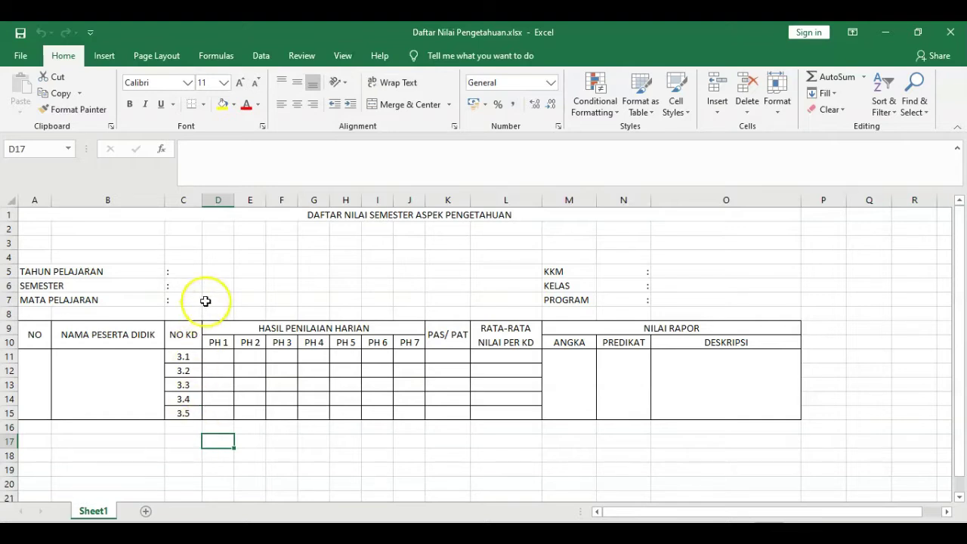
pyautogui.click(220, 273)
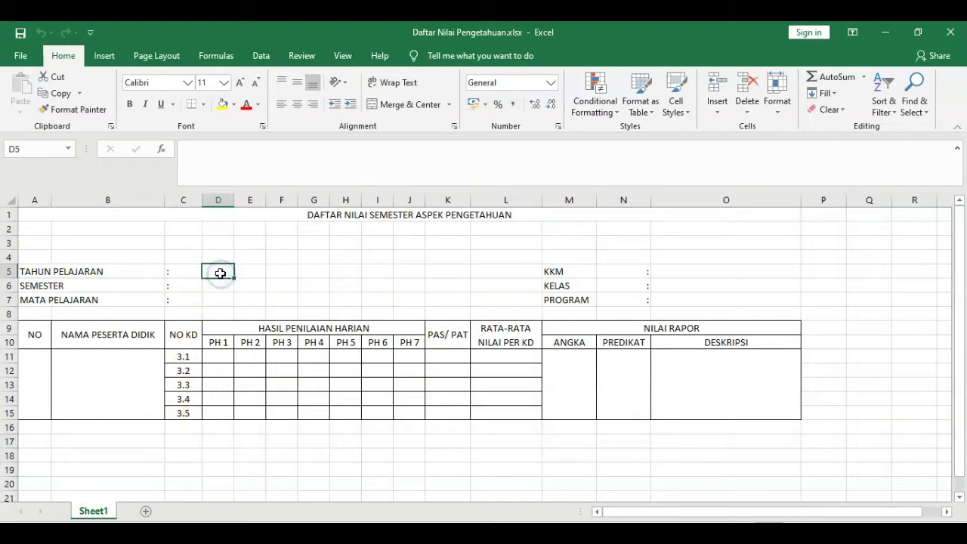
pyautogui.click(220, 287)
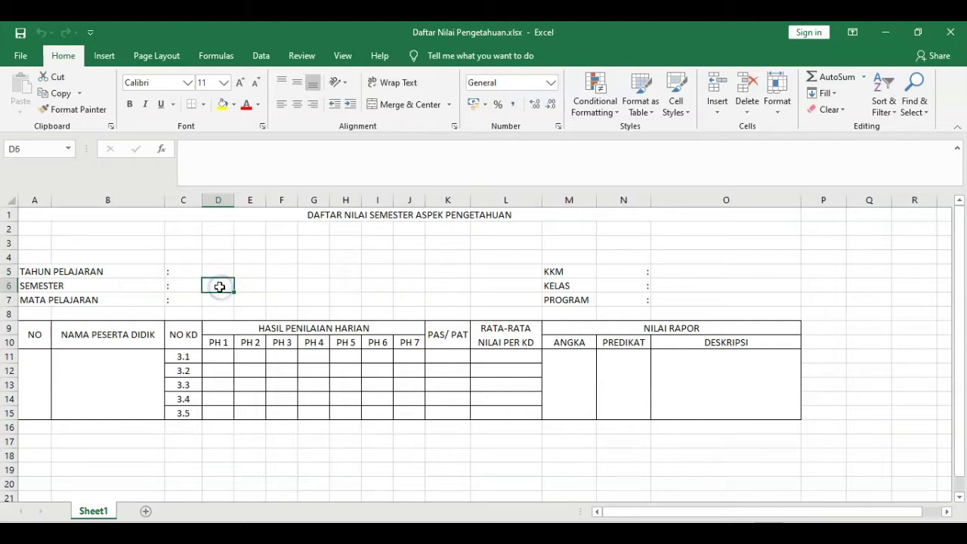
pyautogui.click(217, 303)
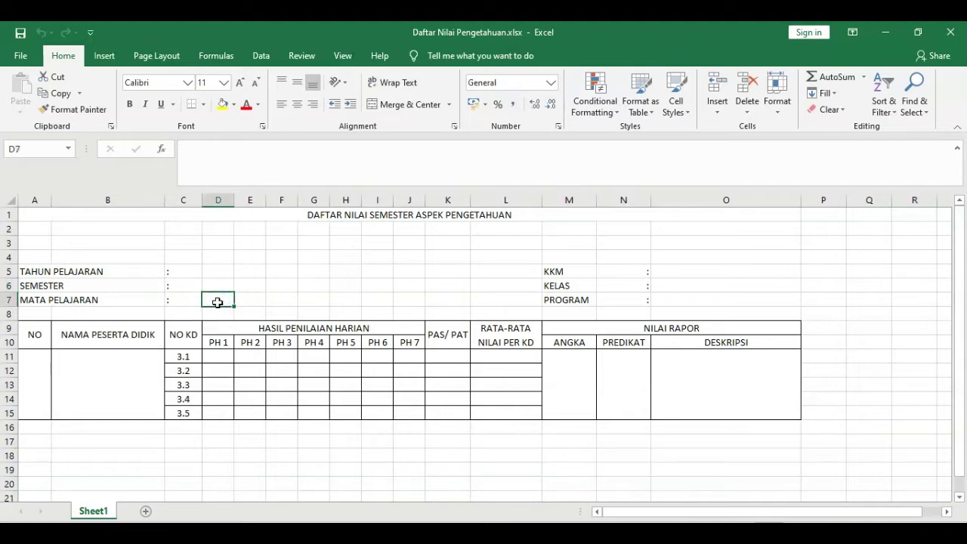
pyautogui.click(680, 270)
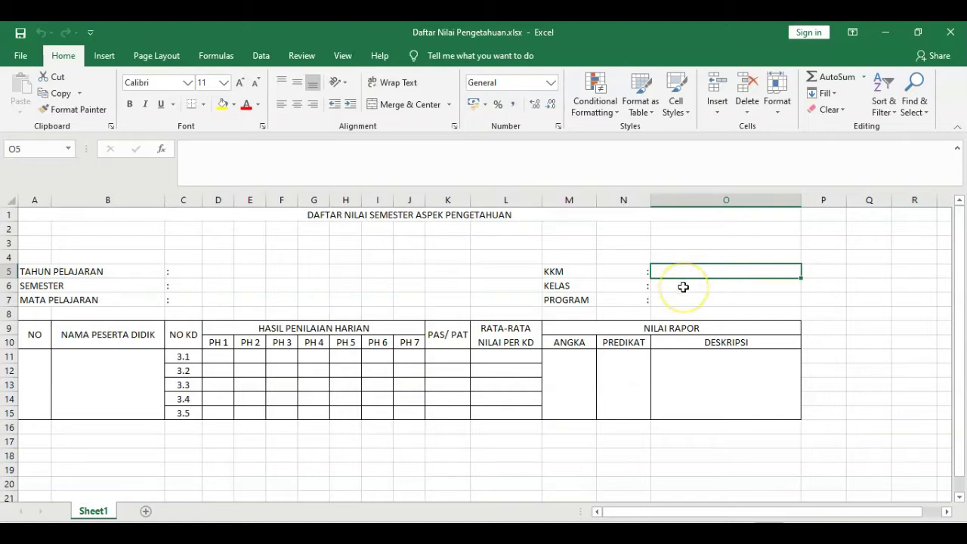
pyautogui.click(683, 287)
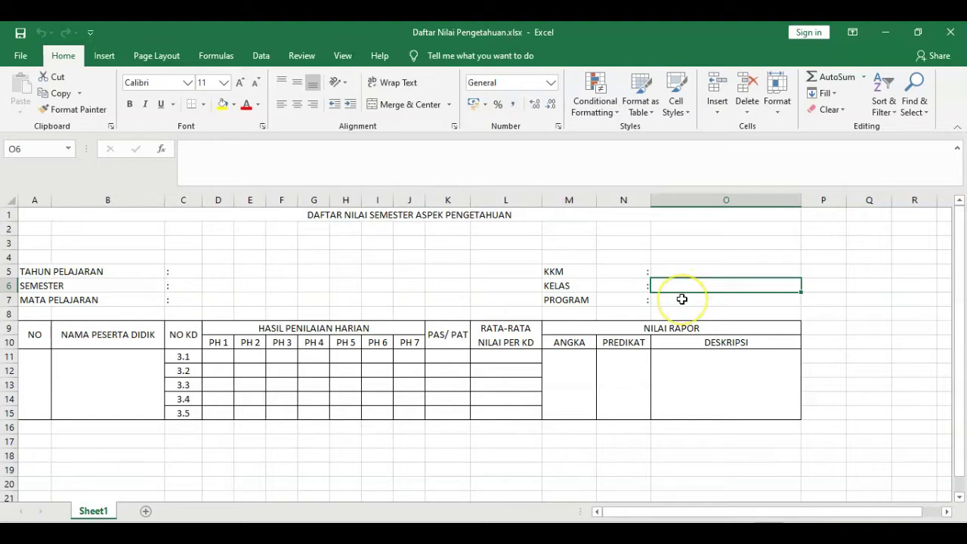
pyautogui.click(682, 299)
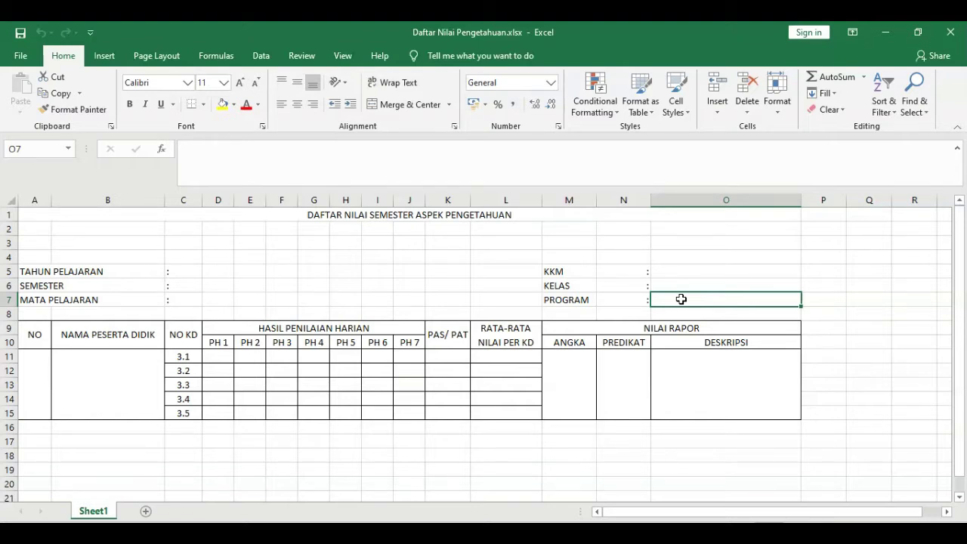
# Examine the grade table's columns for number, student name, daily assessments PH 1 to PH 7, PAS/PAT, KD averages and report grades.
pyautogui.click(36, 386)
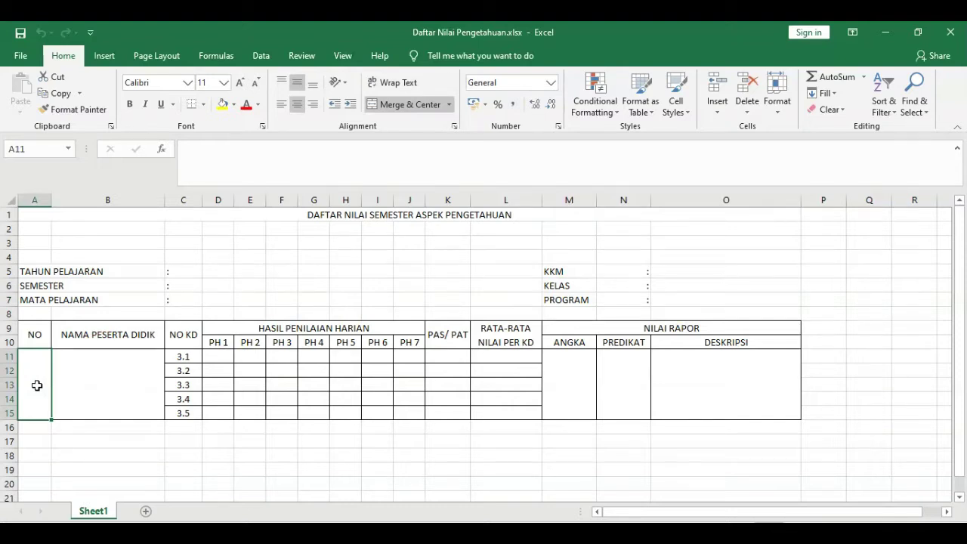
pyautogui.click(80, 384)
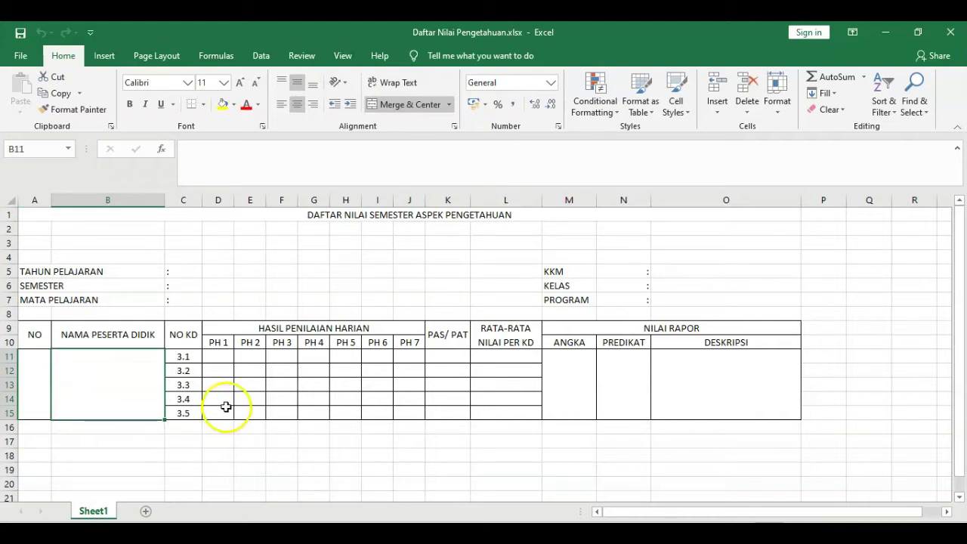
pyautogui.click(218, 358)
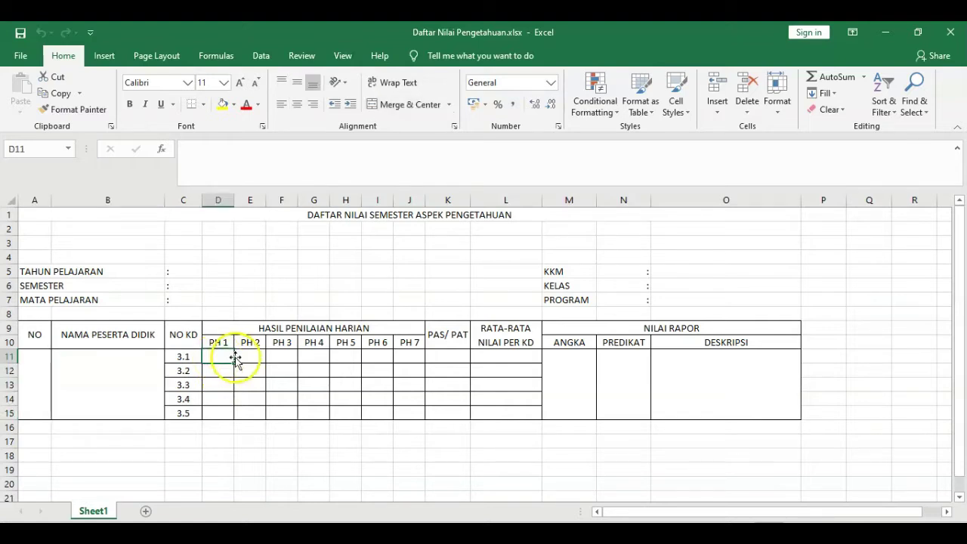
pyautogui.click(409, 358)
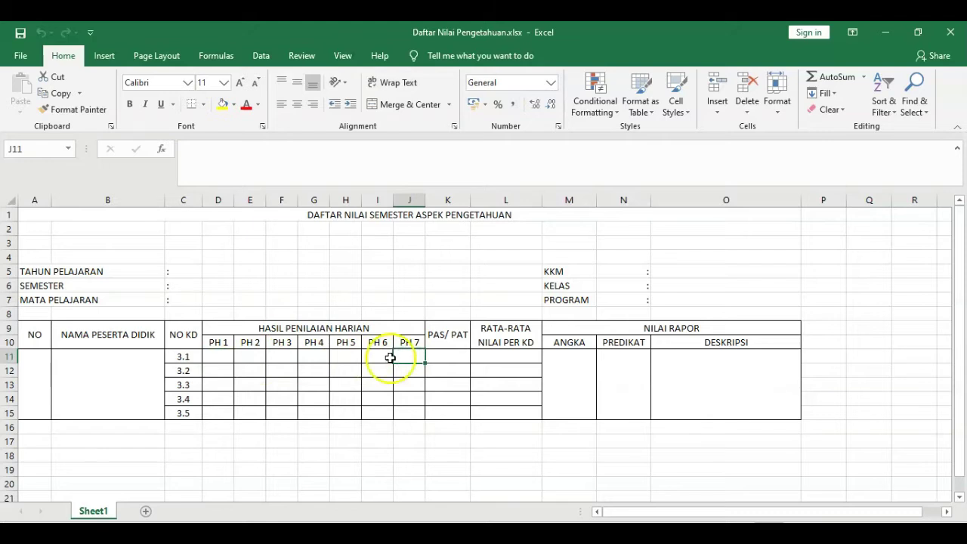
pyautogui.click(220, 372)
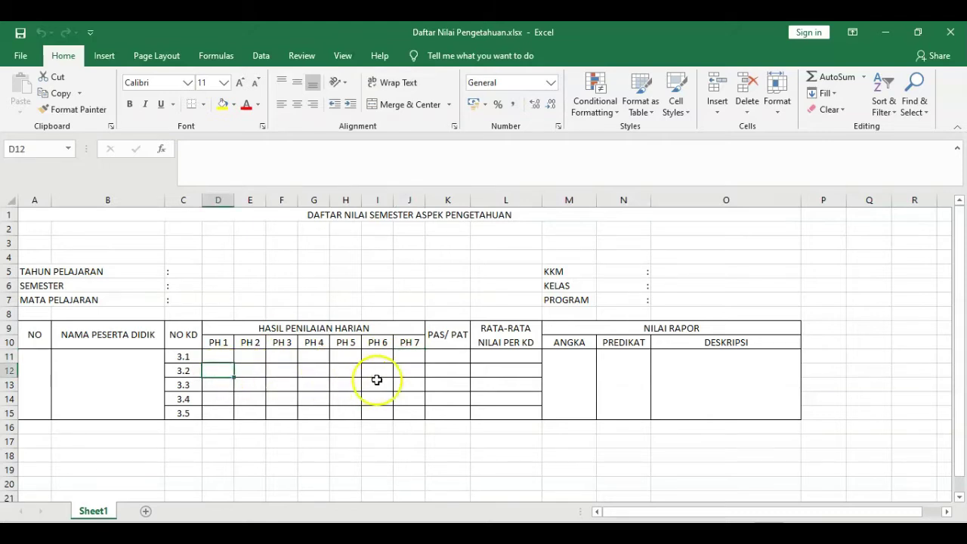
pyautogui.click(411, 371)
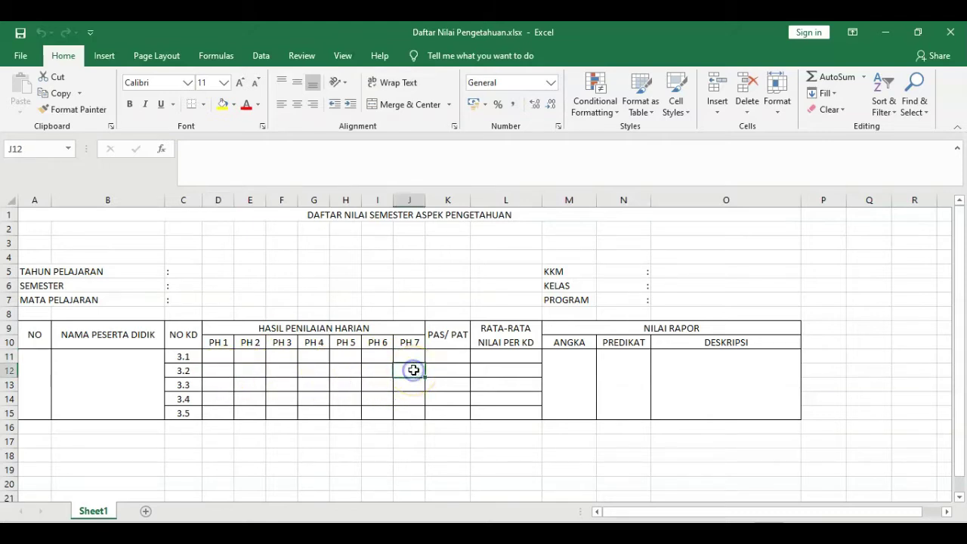
pyautogui.click(214, 387)
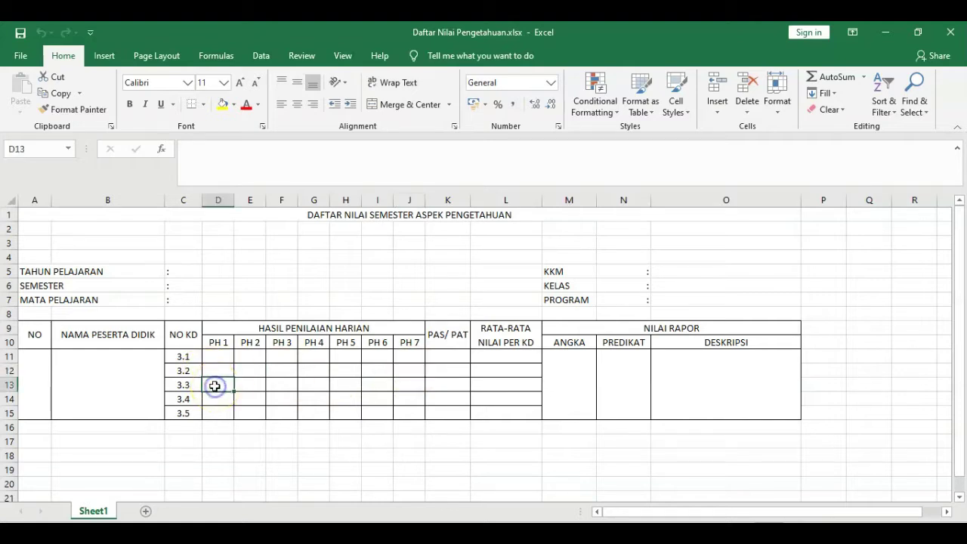
pyautogui.click(411, 411)
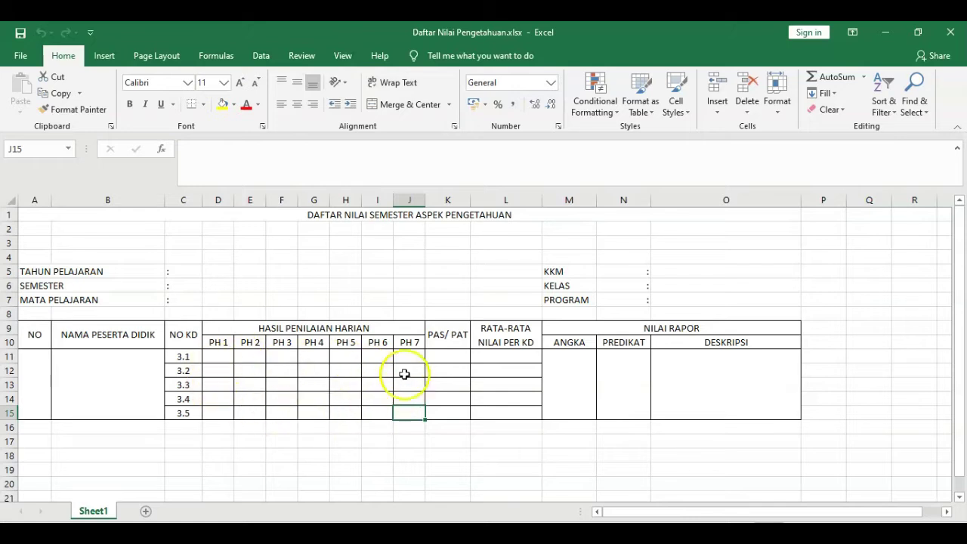
pyautogui.click(453, 355)
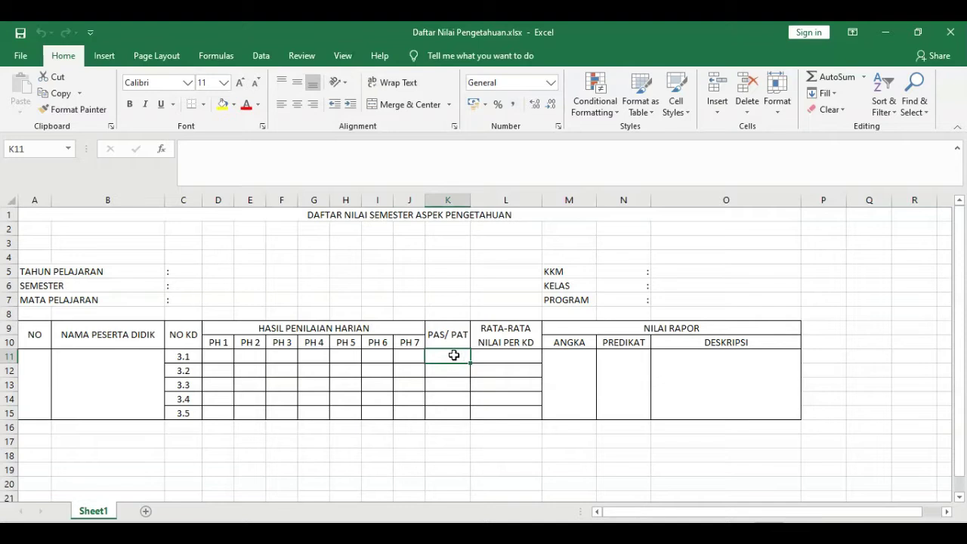
pyautogui.click(446, 409)
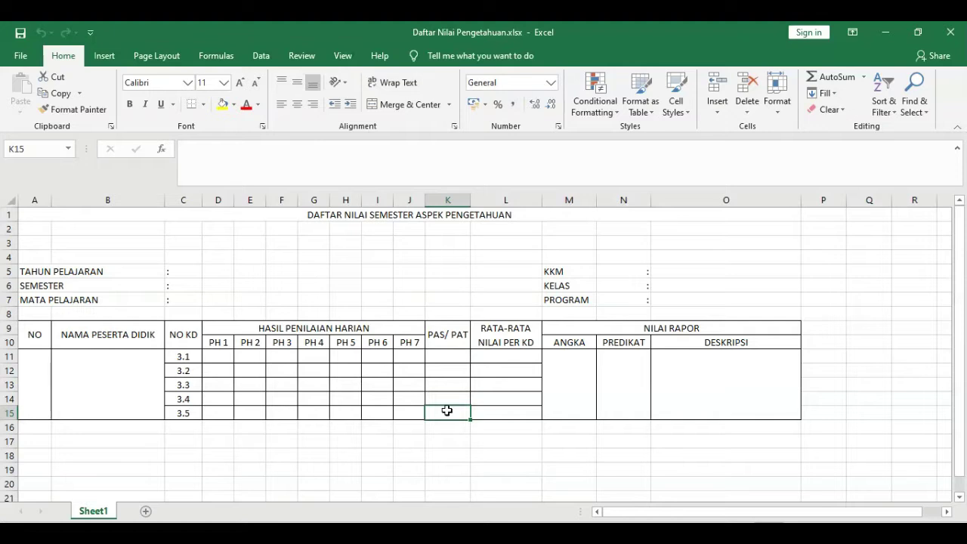
pyautogui.click(494, 356)
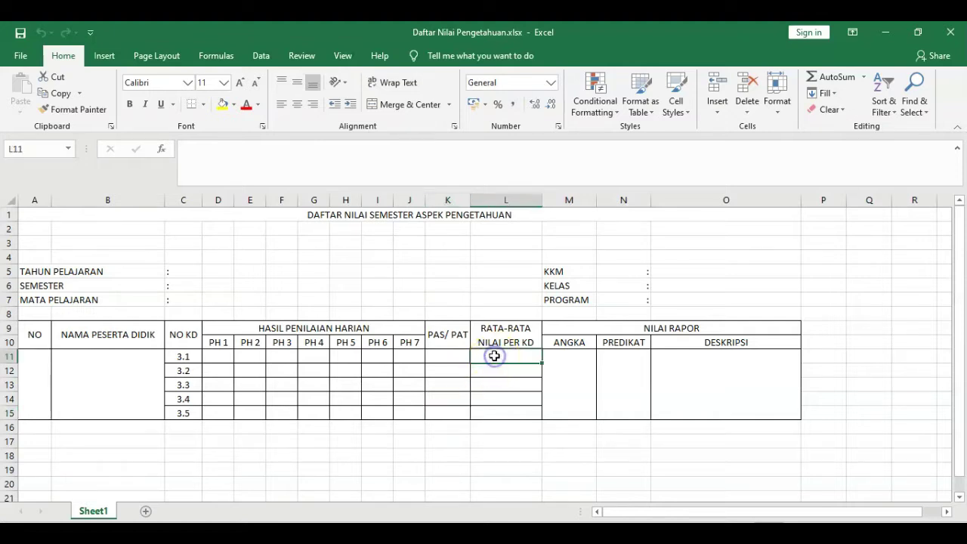
pyautogui.click(495, 409)
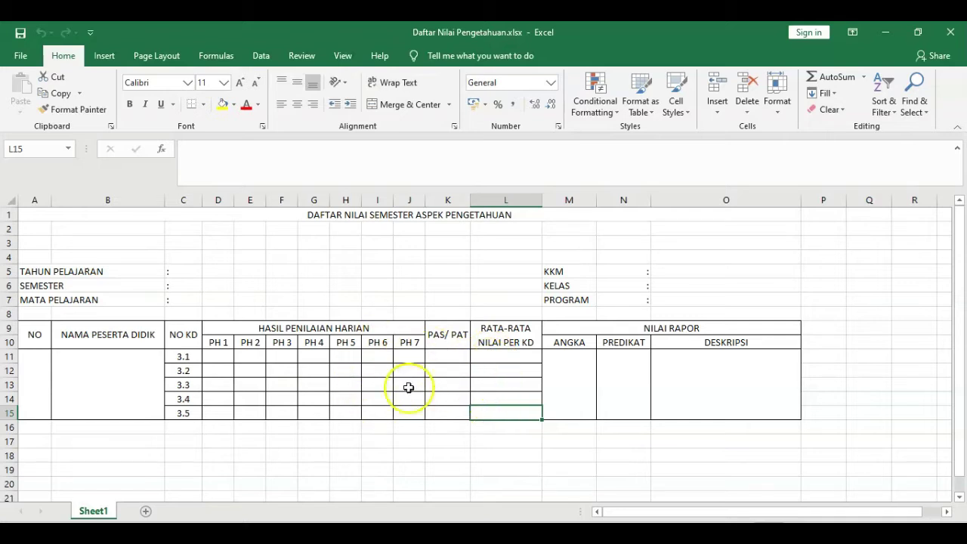
pyautogui.click(572, 385)
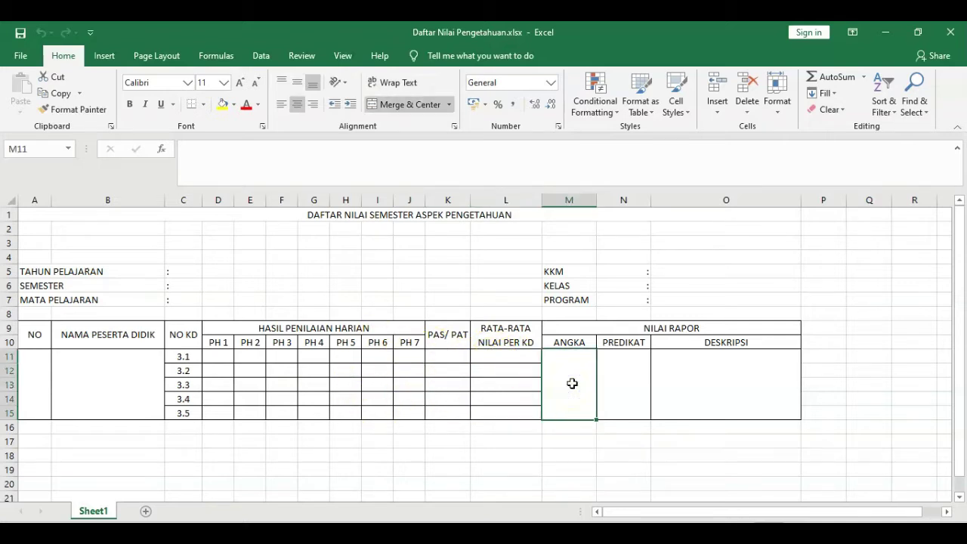
pyautogui.click(621, 373)
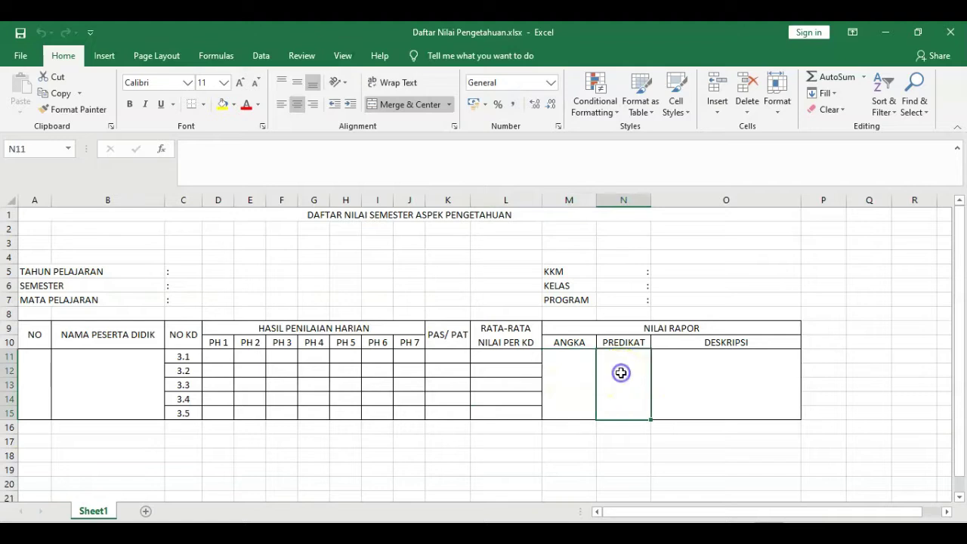
pyautogui.click(706, 368)
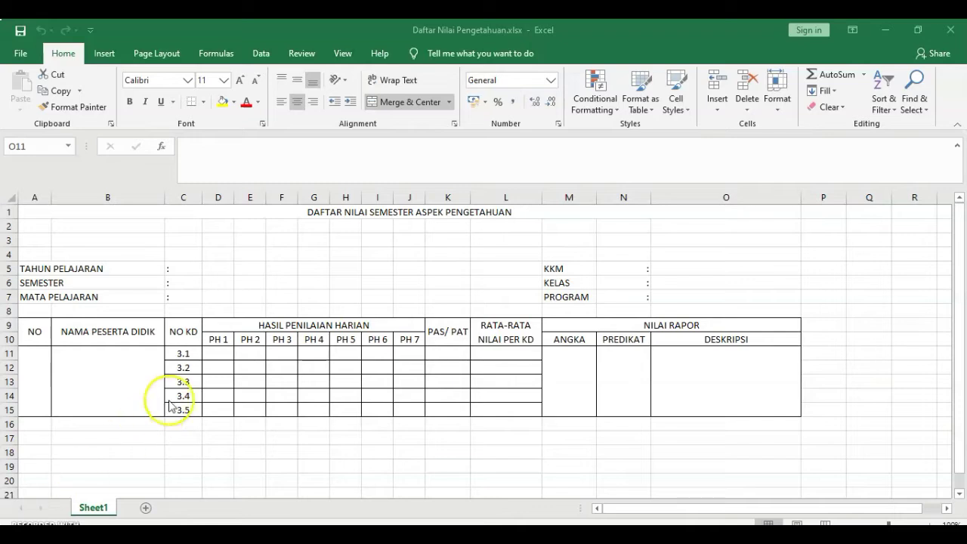
# Select the header input cells D5:D7 and O5:O7 together with the table range A11:K15.
pyautogui.click(224, 270)
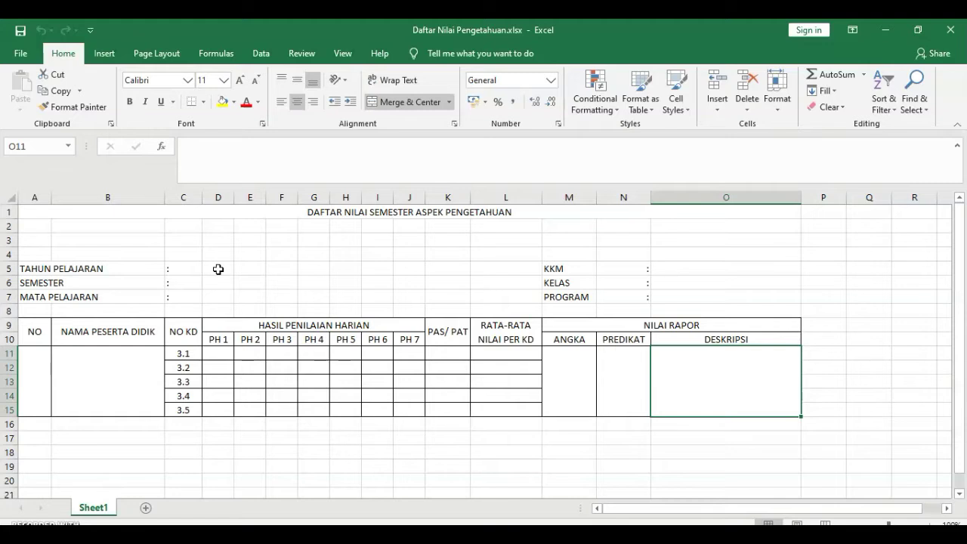
pyautogui.click(218, 269)
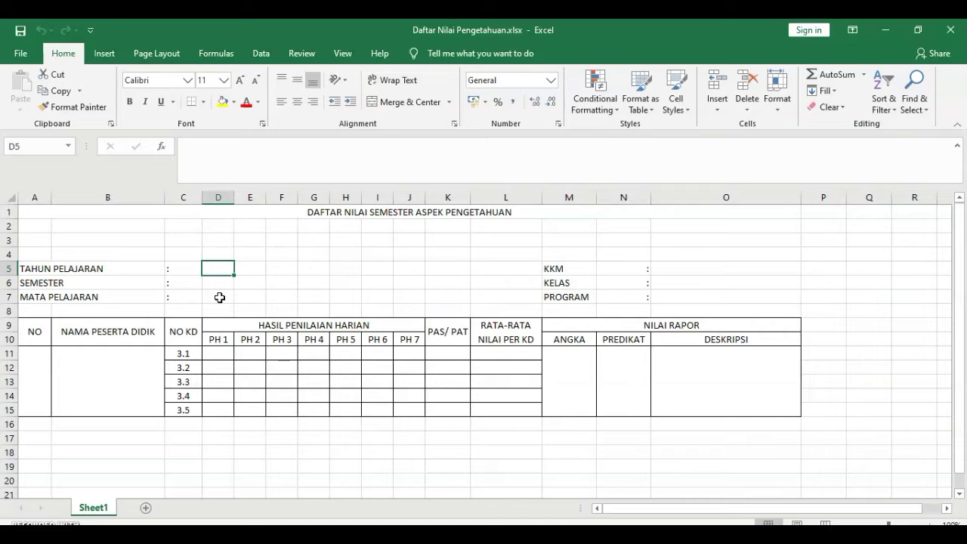
pyautogui.keyDown('shift'); pyautogui.click(219, 297); pyautogui.keyUp('shift')
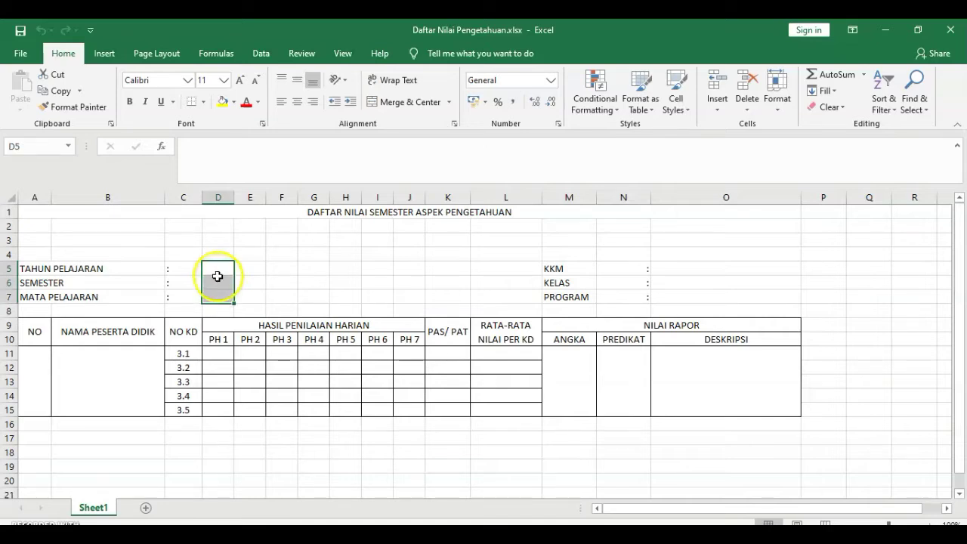
pyautogui.moveTo(217, 269); pyautogui.dragTo(217, 294)
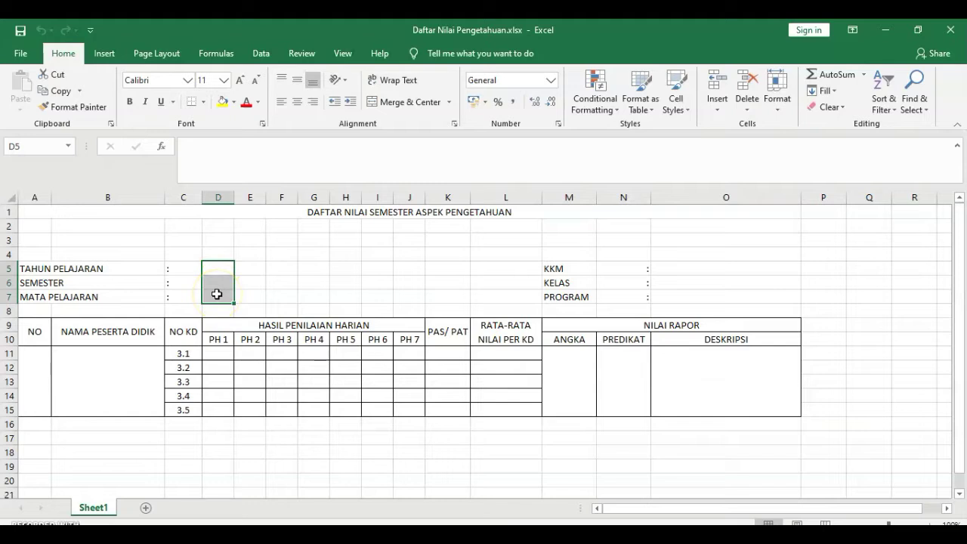
pyautogui.click(677, 269)
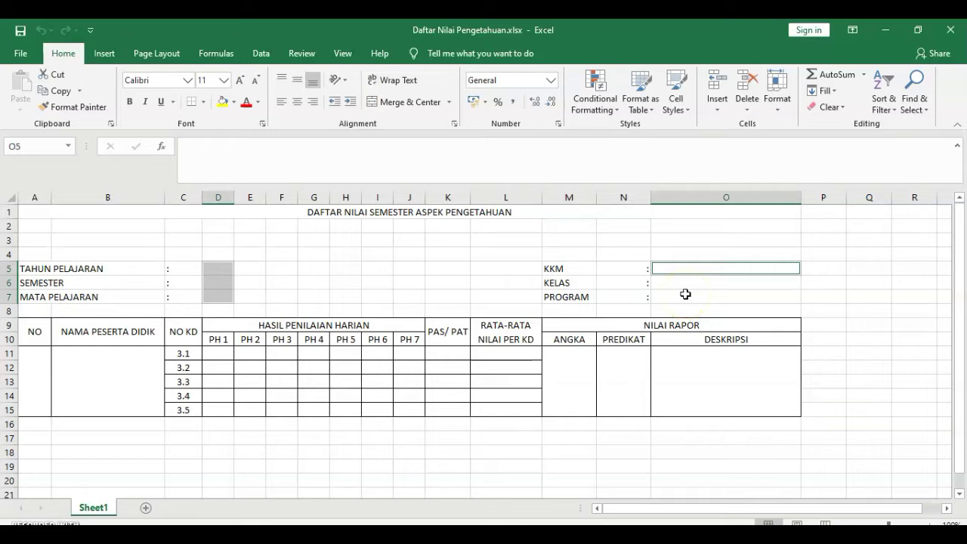
pyautogui.keyDown('shift'); pyautogui.click(685, 294); pyautogui.keyUp('shift')
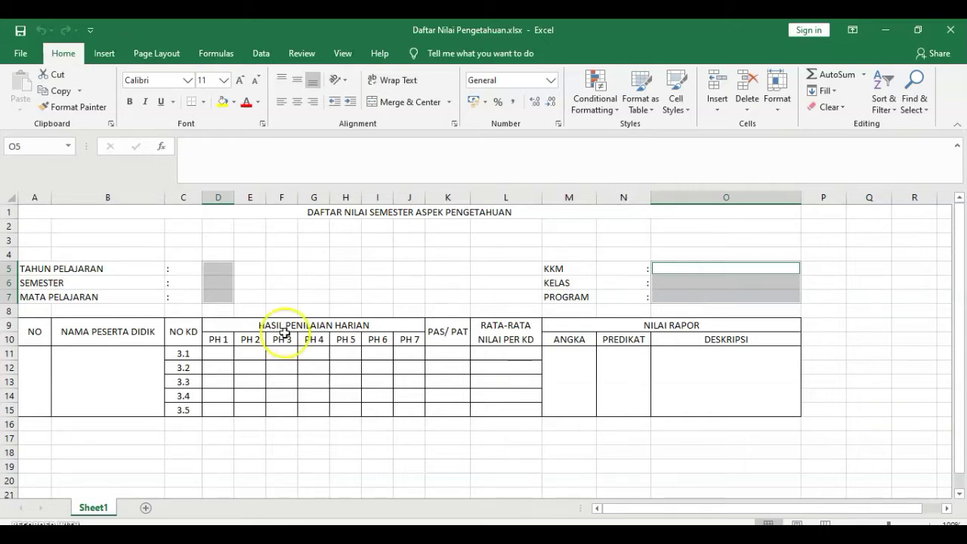
pyautogui.click(33, 380)
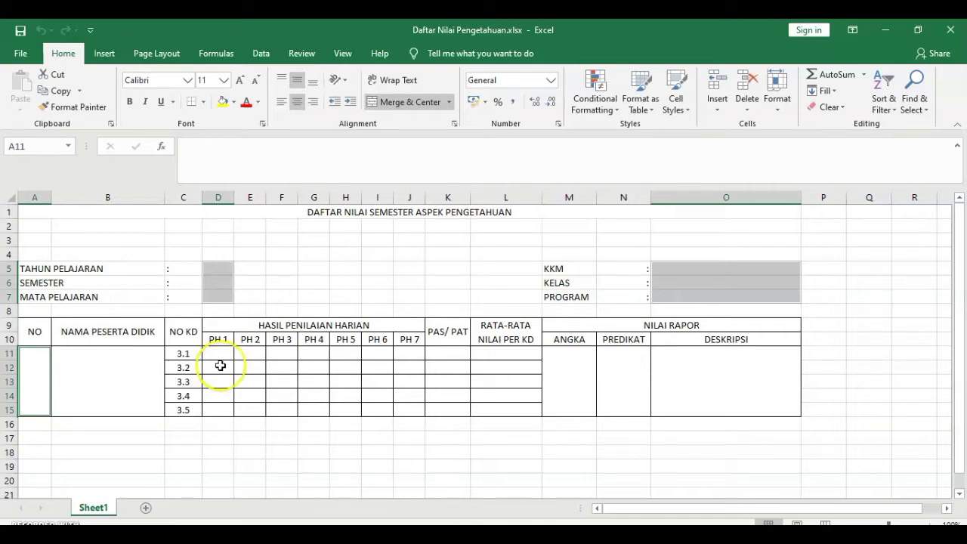
pyautogui.keyDown('shift'); pyautogui.click(445, 407); pyautogui.keyUp('shift')
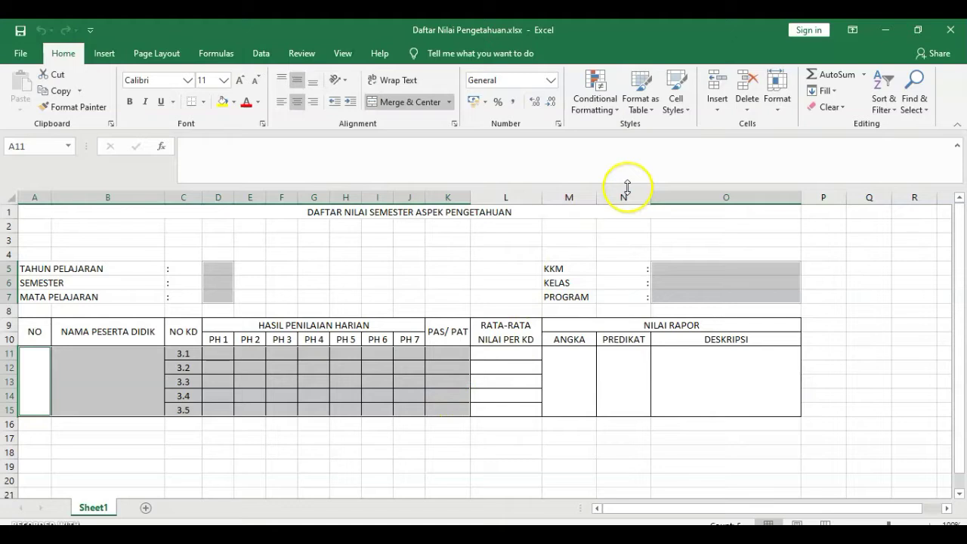
# Create a new conditional formatting rule for the selected cells that formats only cells containing blanks.
pyautogui.click(594, 106)
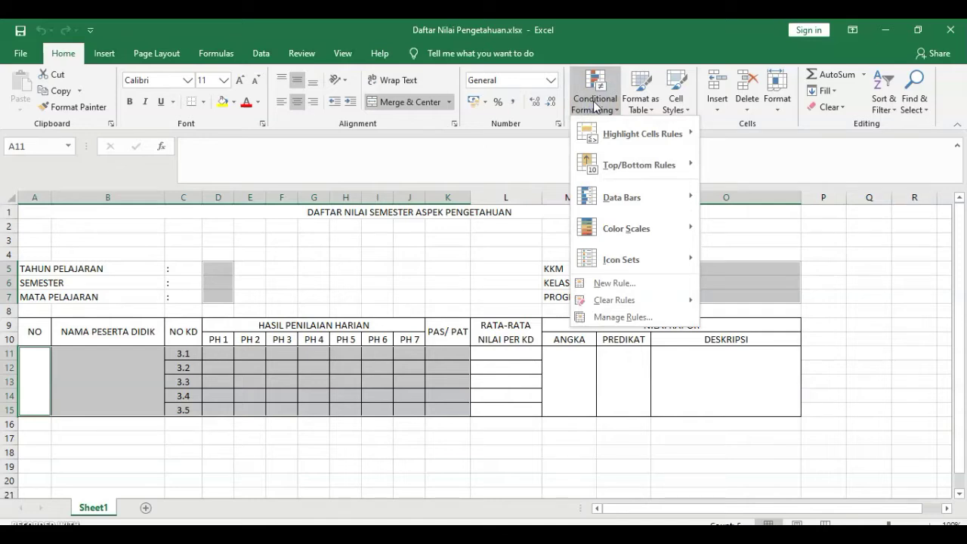
pyautogui.click(622, 284)
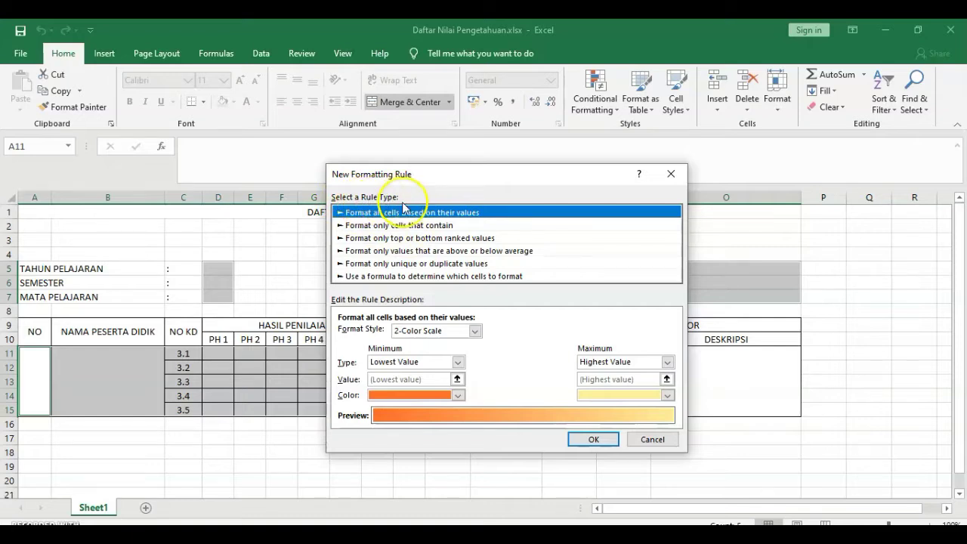
pyautogui.click(355, 226)
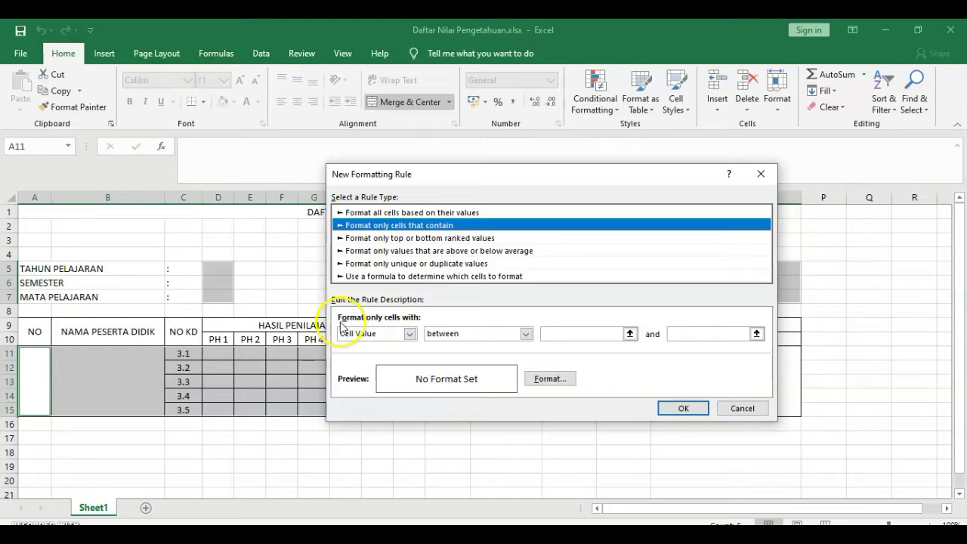
pyautogui.click(409, 335)
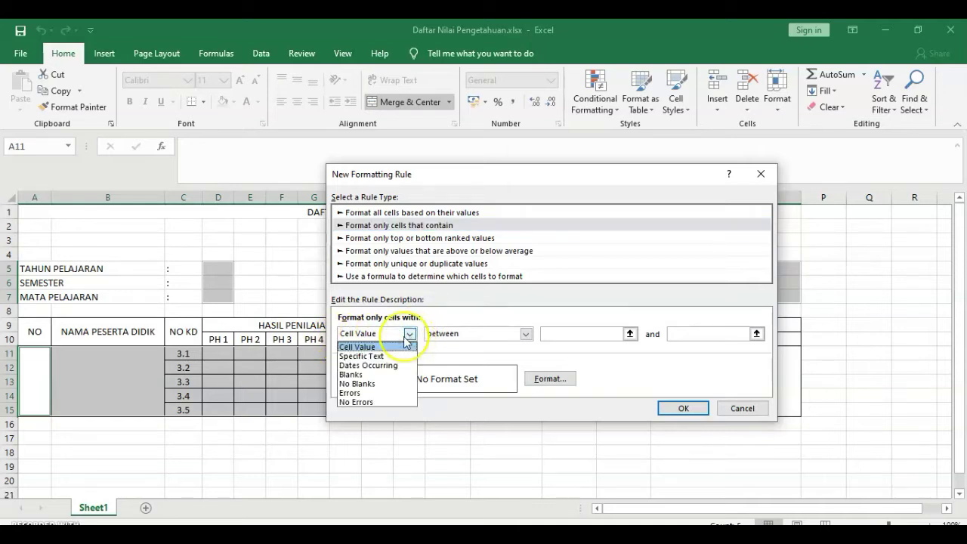
pyautogui.click(359, 375)
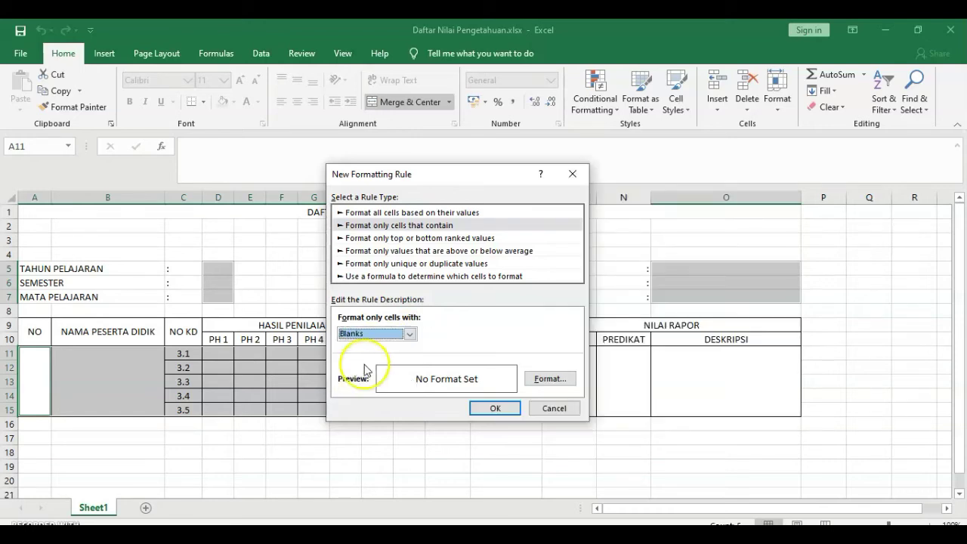
# Give the blank-cell rule a custom light red fill of RGB 255, 91, 91 and apply it.
pyautogui.click(550, 378)
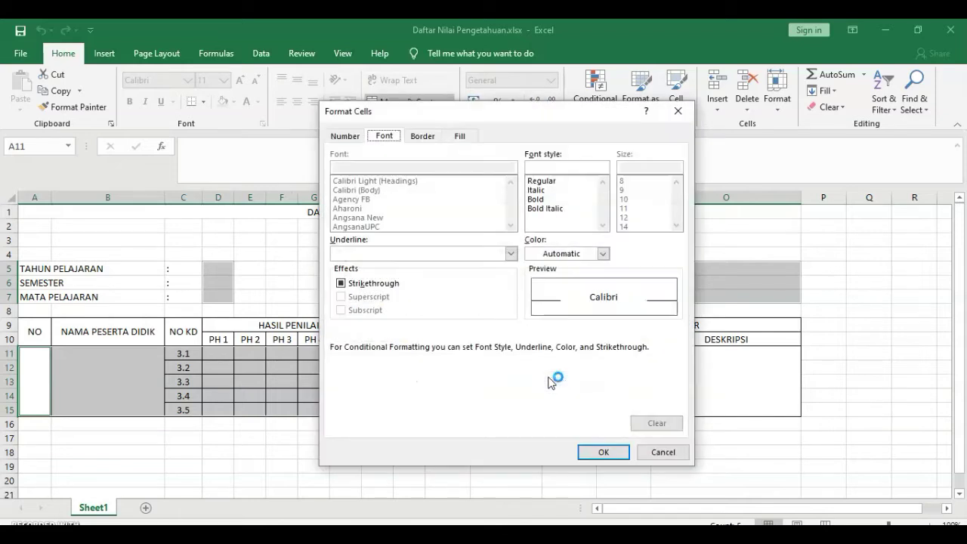
pyautogui.click(387, 141)
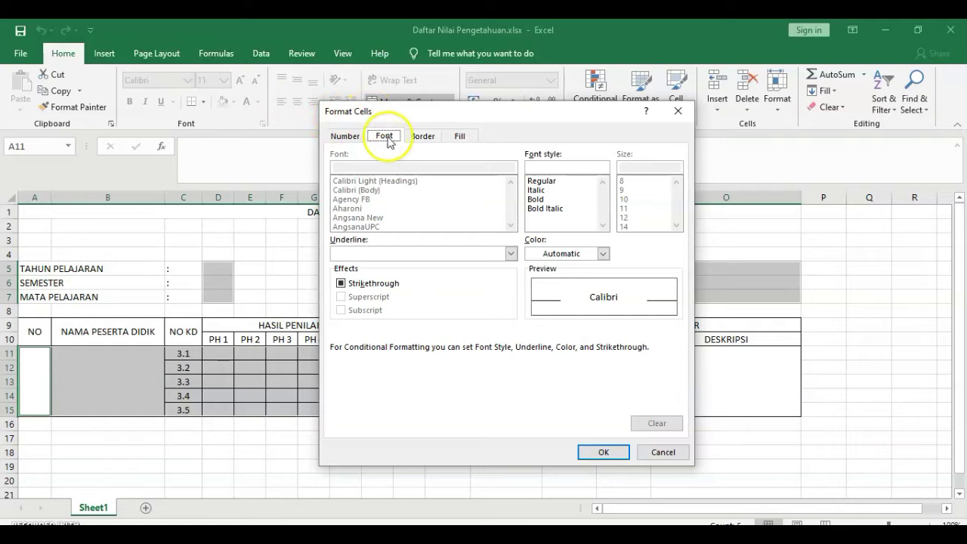
pyautogui.click(463, 136)
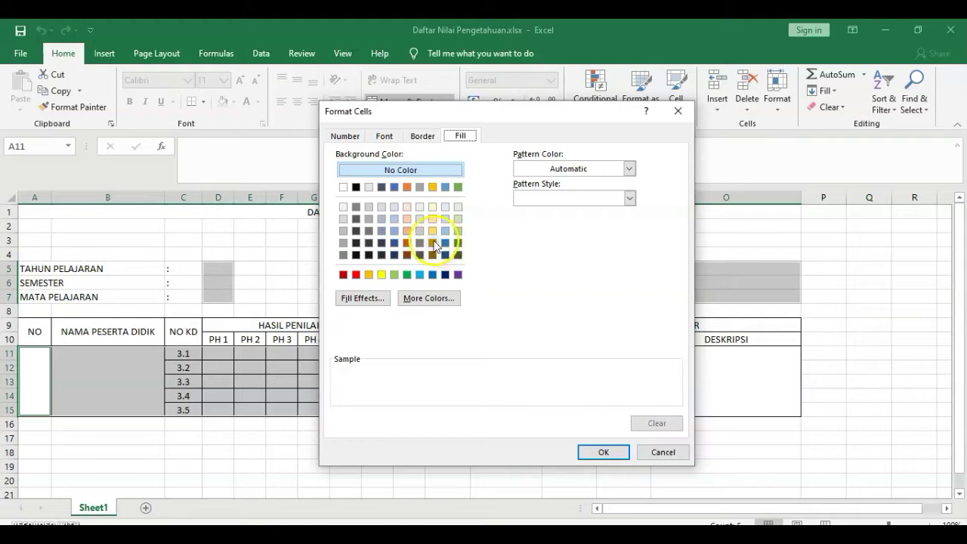
pyautogui.click(356, 276)
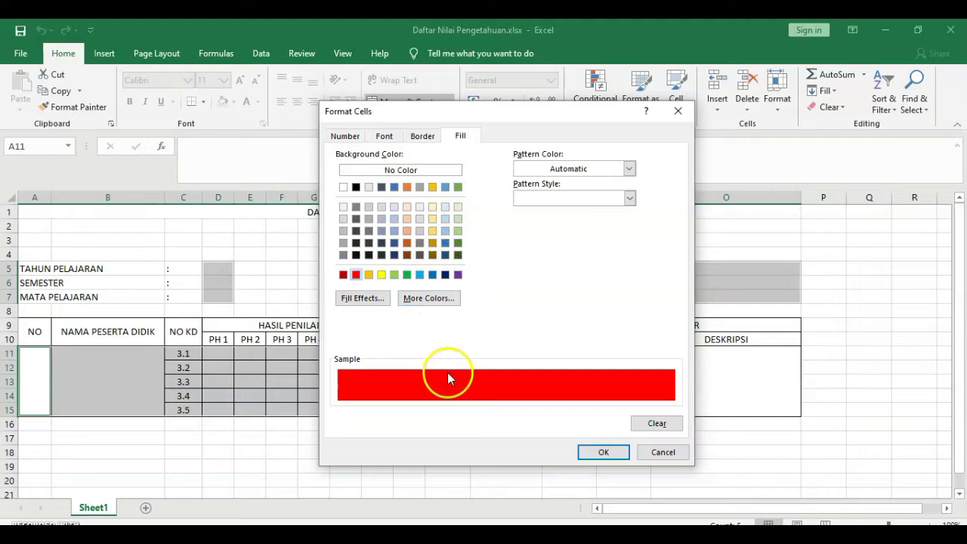
pyautogui.click(428, 299)
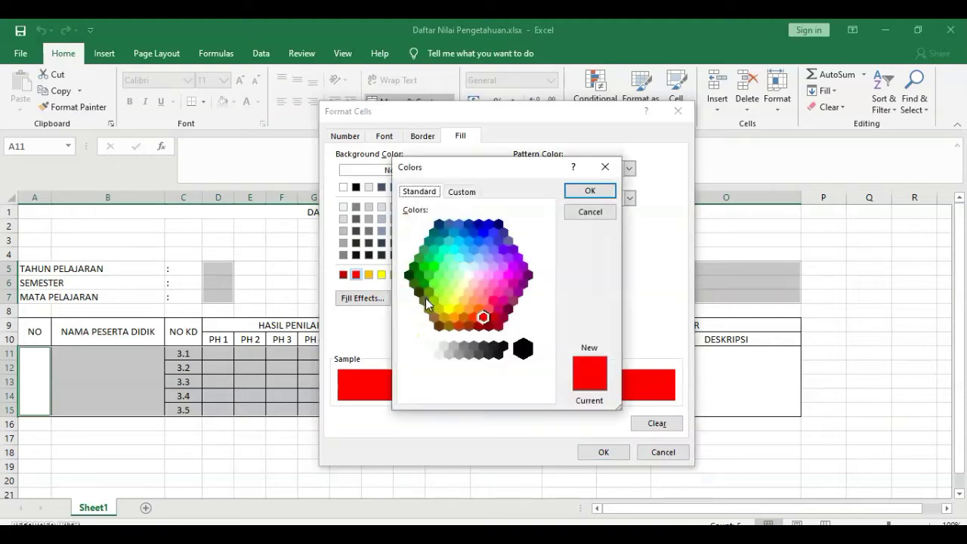
pyautogui.click(463, 192)
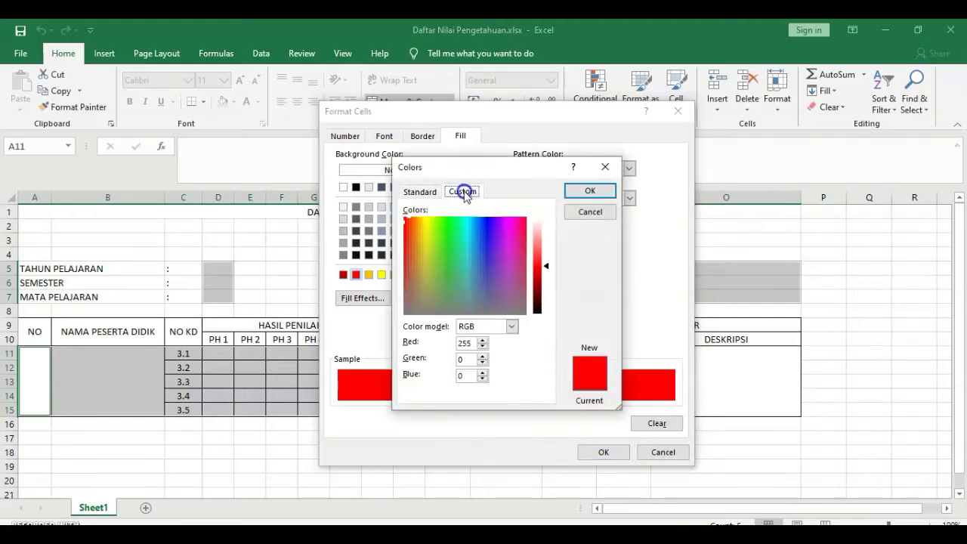
pyautogui.moveTo(546, 267); pyautogui.dragTo(547, 255)
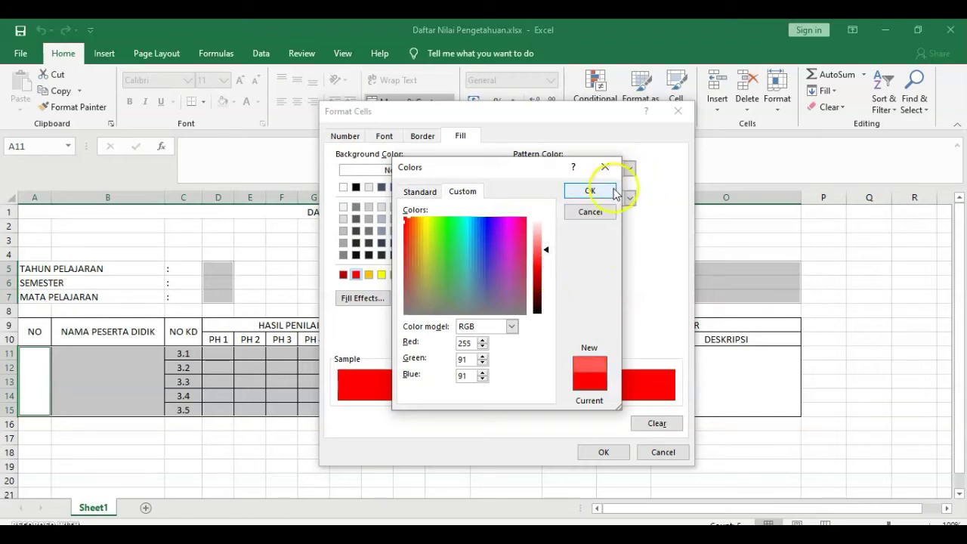
pyautogui.click(591, 193)
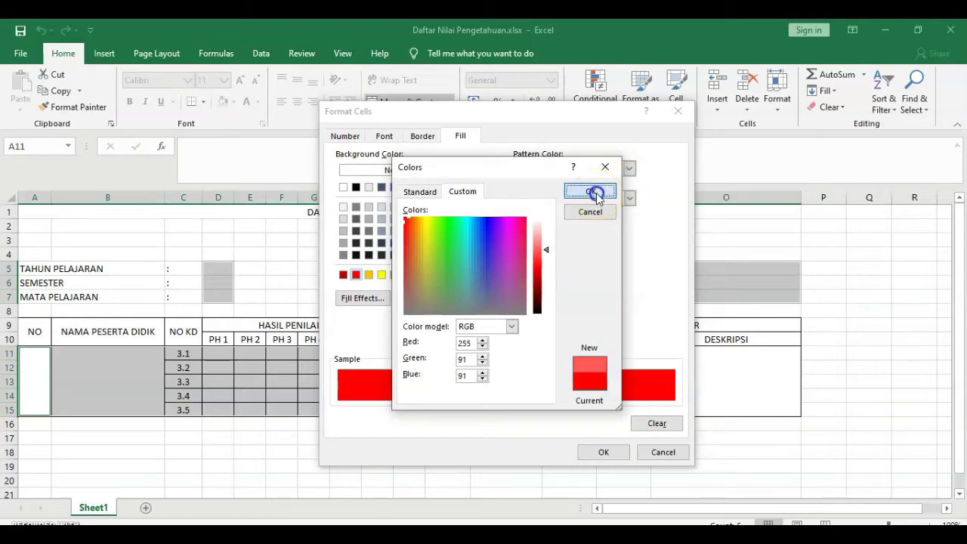
pyautogui.click(605, 452)
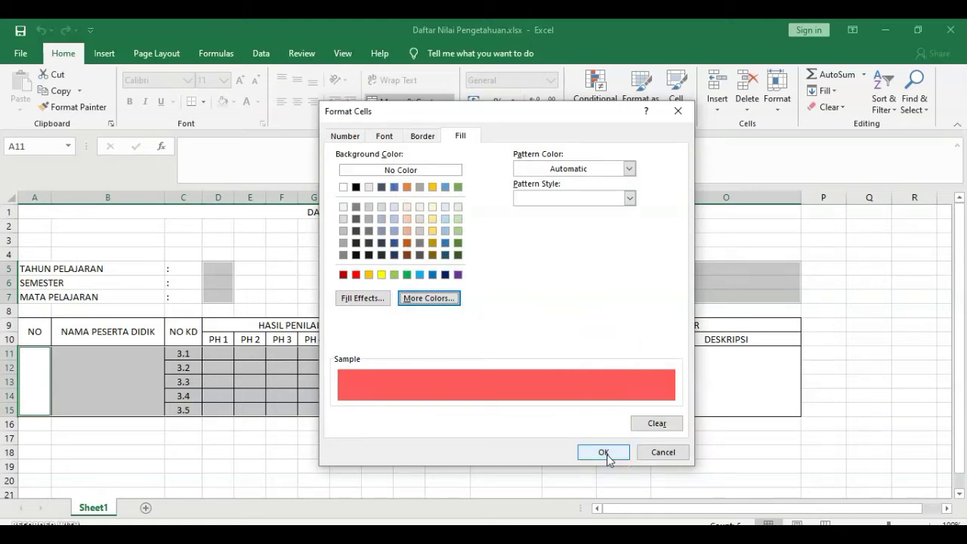
pyautogui.click(605, 452)
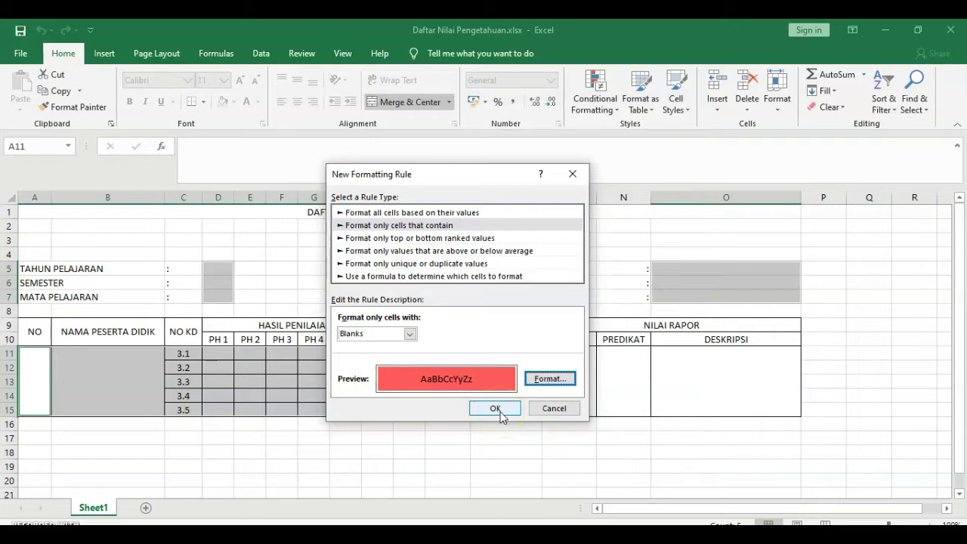
pyautogui.click(501, 414)
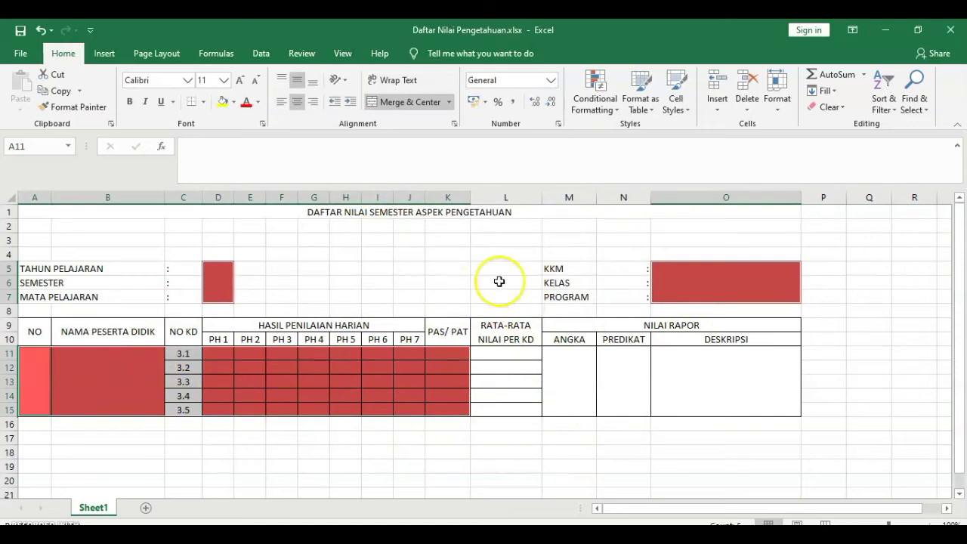
# Check the formatting of the empty report grade cell M11 and the filled NO KD cells C11 to C15.
pyautogui.click(567, 373)
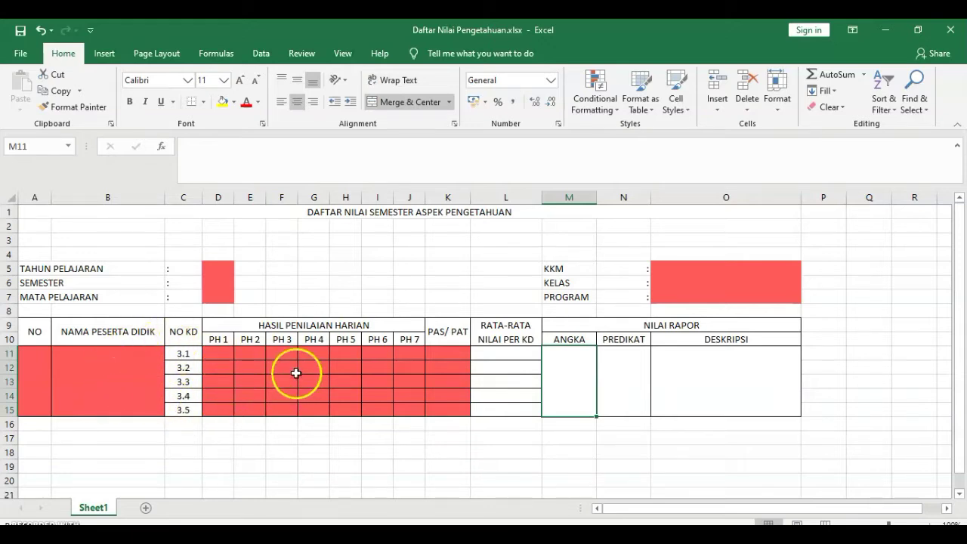
pyautogui.click(183, 355)
pyautogui.click(182, 369)
pyautogui.click(182, 383)
pyautogui.click(178, 397)
pyautogui.click(182, 410)
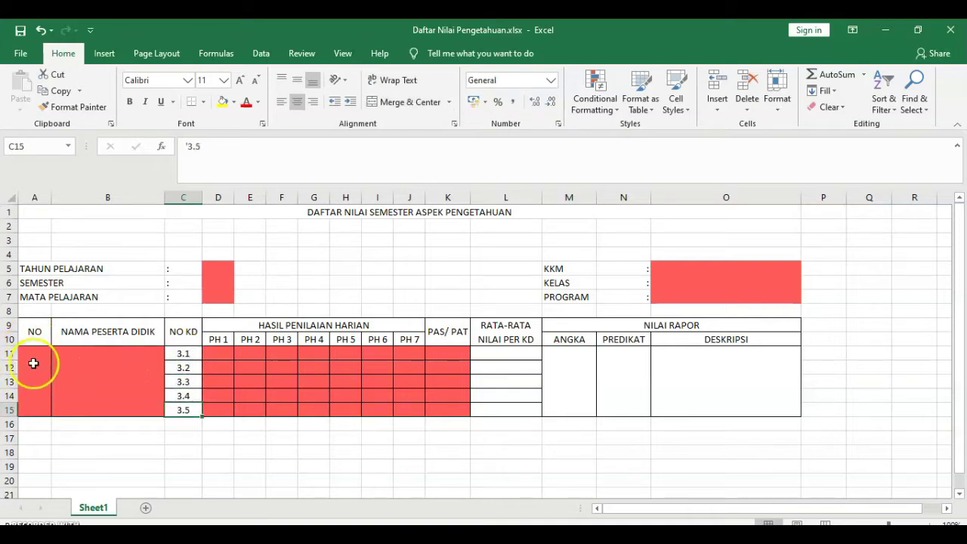
# Enter 1 as the first student's number in the NO column to test the blank-cell rule.
pyautogui.click(33, 365)
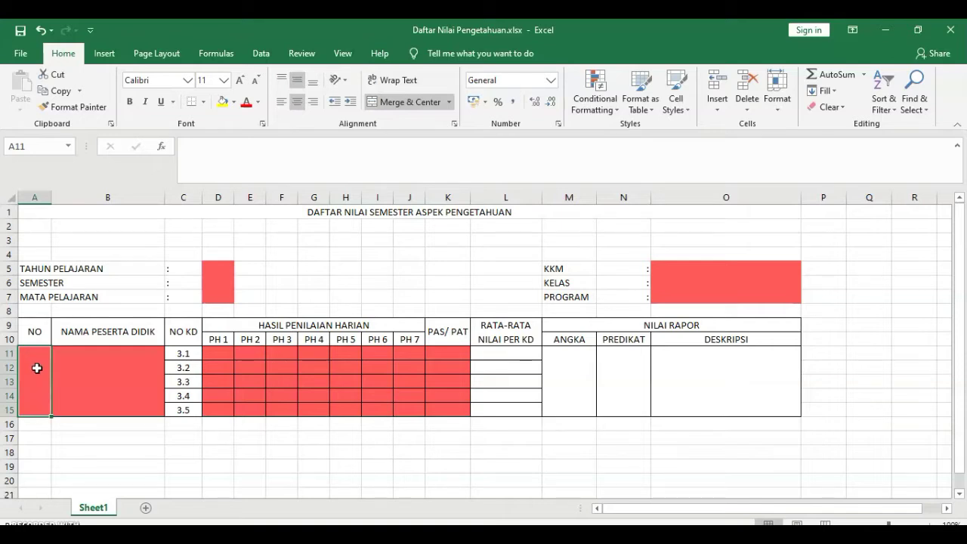
pyautogui.write('1')
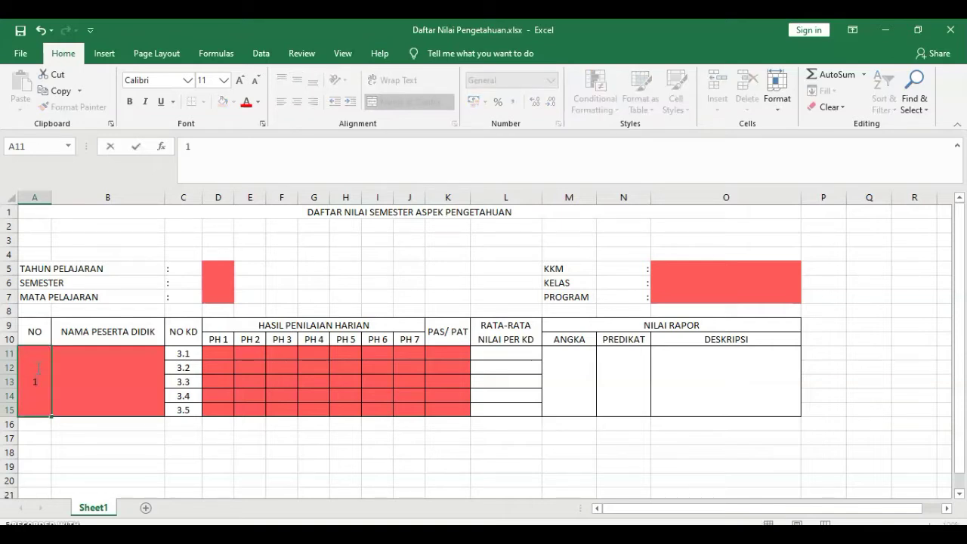
pyautogui.press('Return')
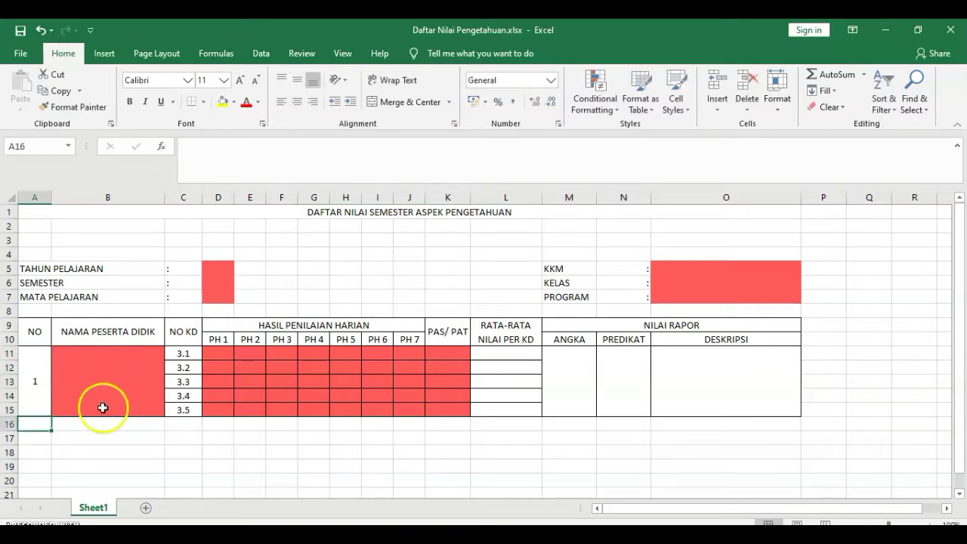
pyautogui.click(38, 381)
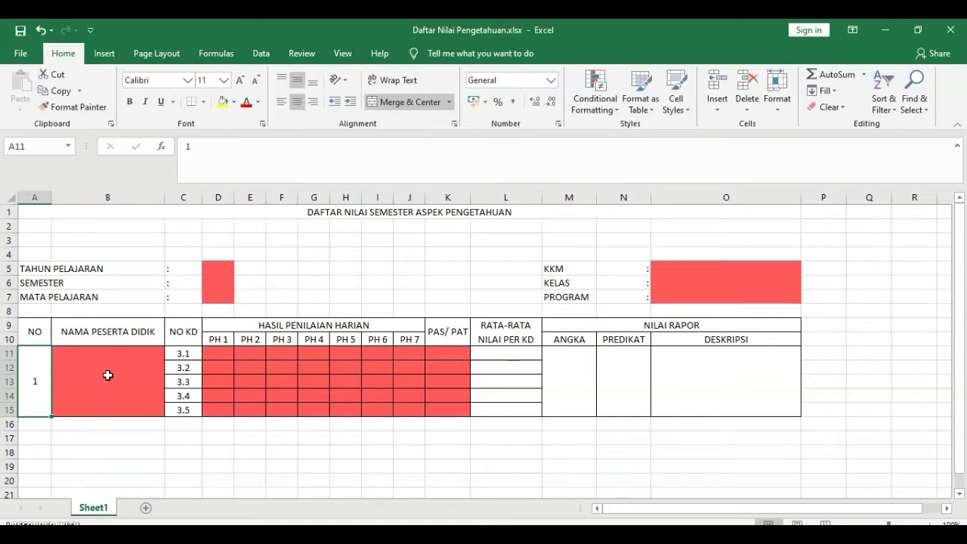
pyautogui.click(36, 425)
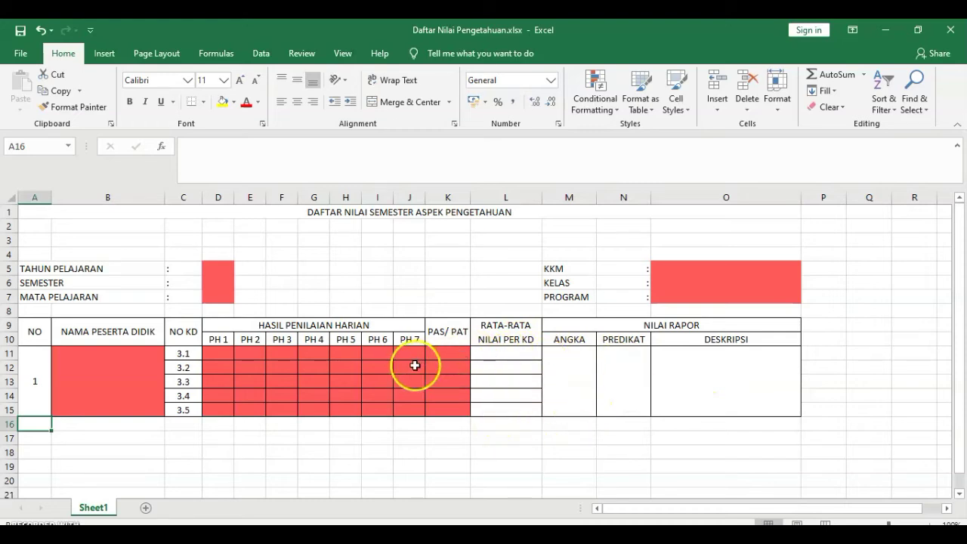
# Enter the formula =AVERAGE(D11:K11) in L11 to average the PH 1 to PAS/PAT scores for KD 3.1.
pyautogui.click(514, 354)
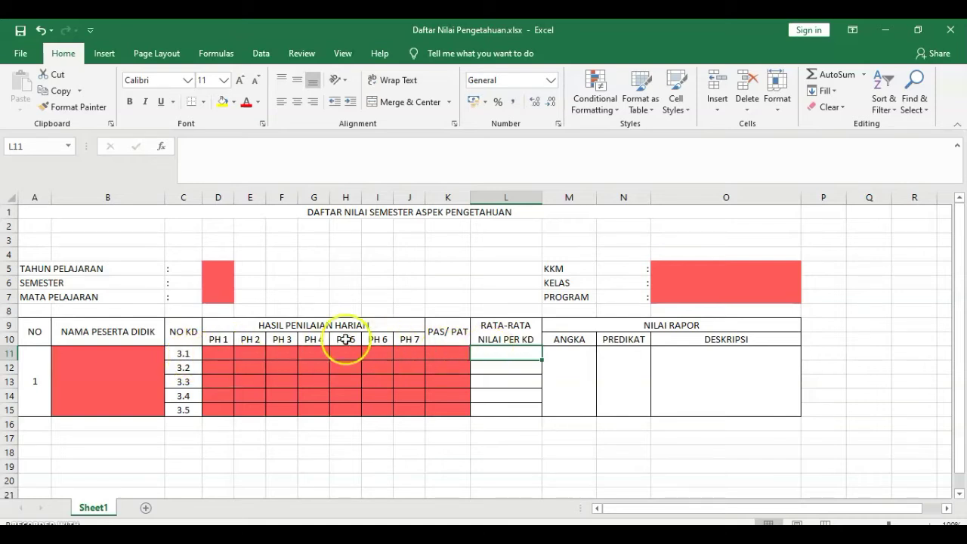
pyautogui.click(448, 356)
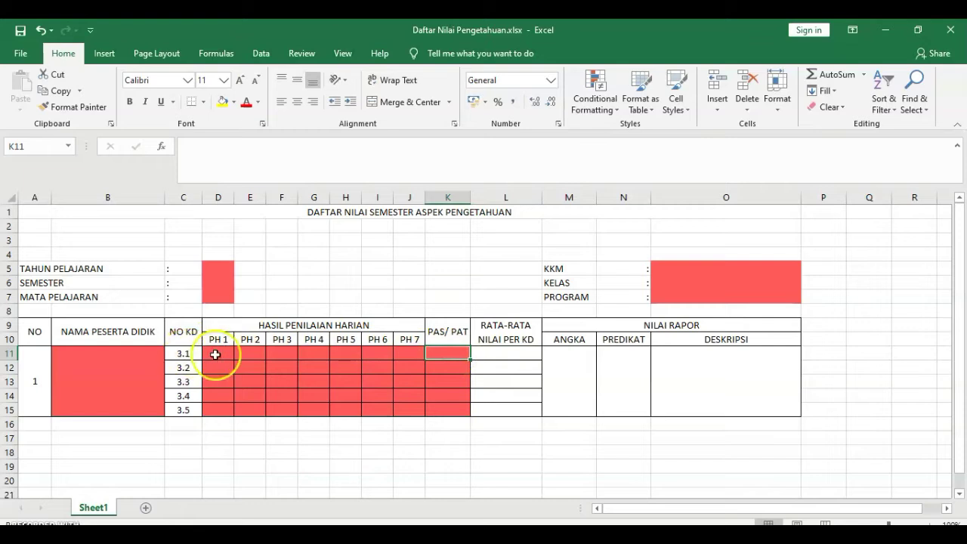
pyautogui.click(513, 354)
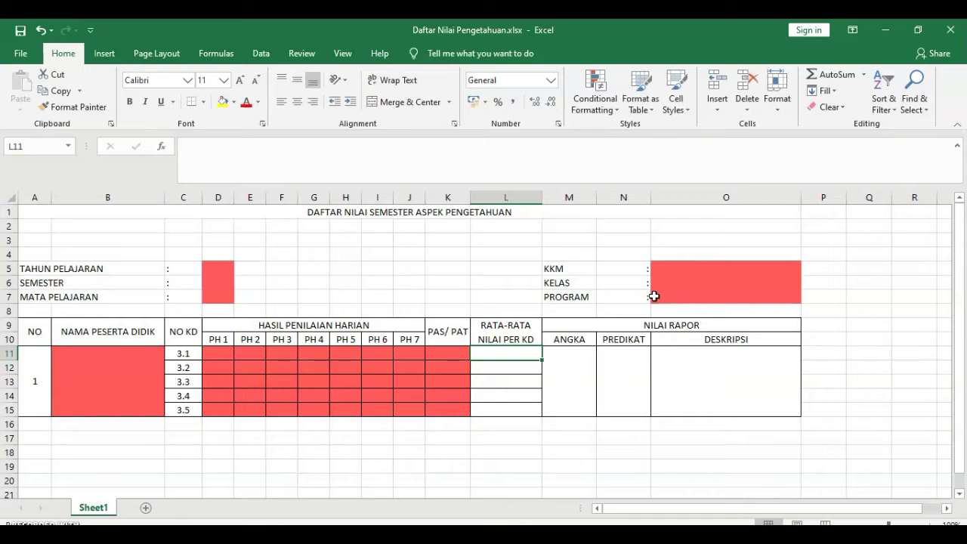
pyautogui.write('=')
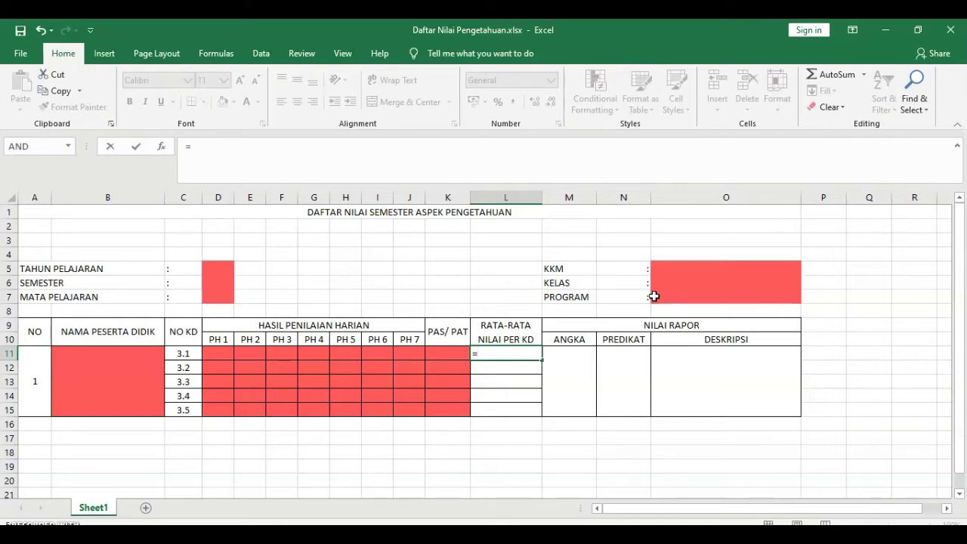
pyautogui.write('average')
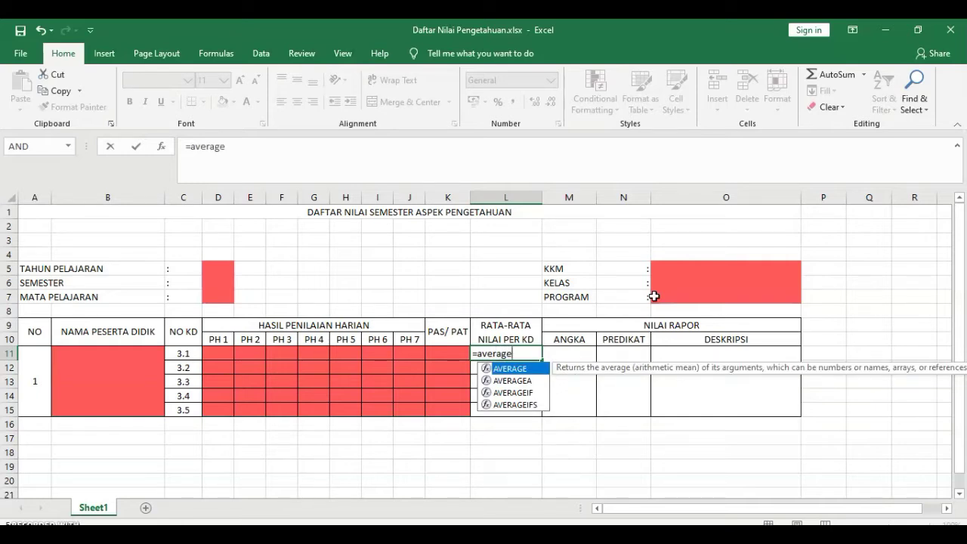
pyautogui.write('(')
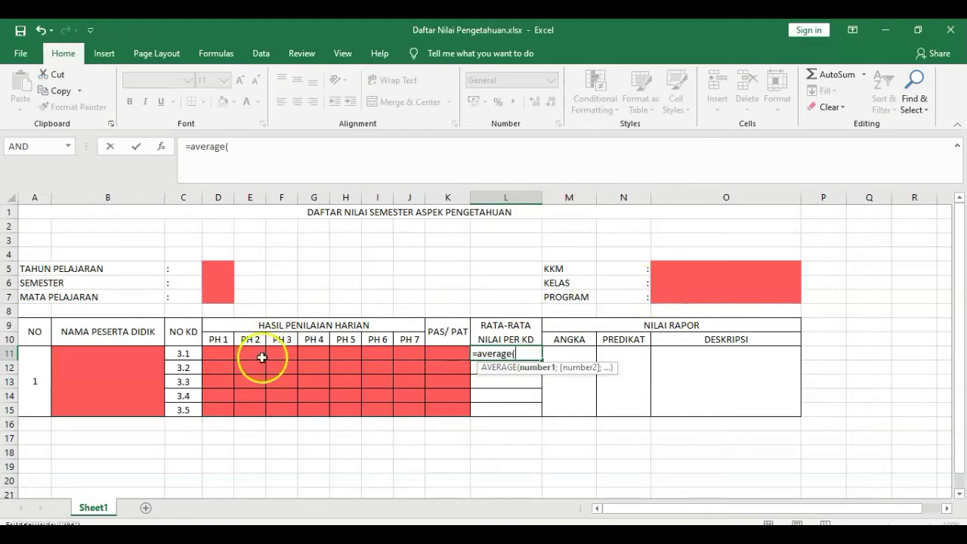
pyautogui.click(218, 356)
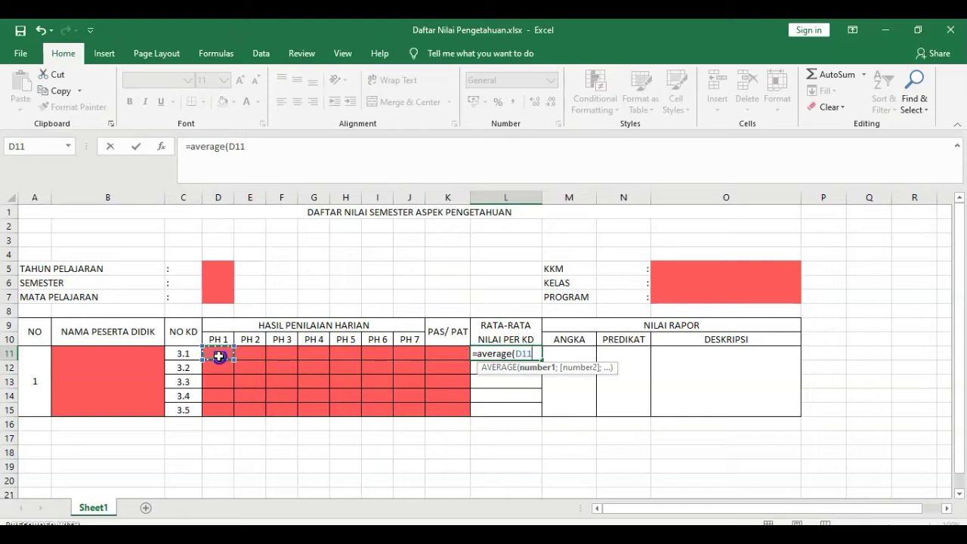
pyautogui.moveTo(222, 355); pyautogui.dragTo(435, 353)
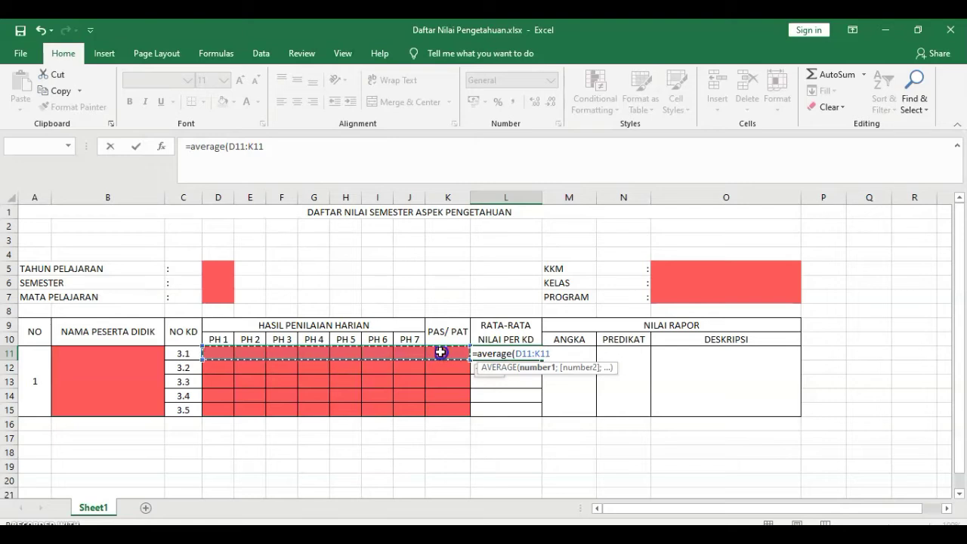
pyautogui.moveTo(441, 352); pyautogui.dragTo(439, 352)
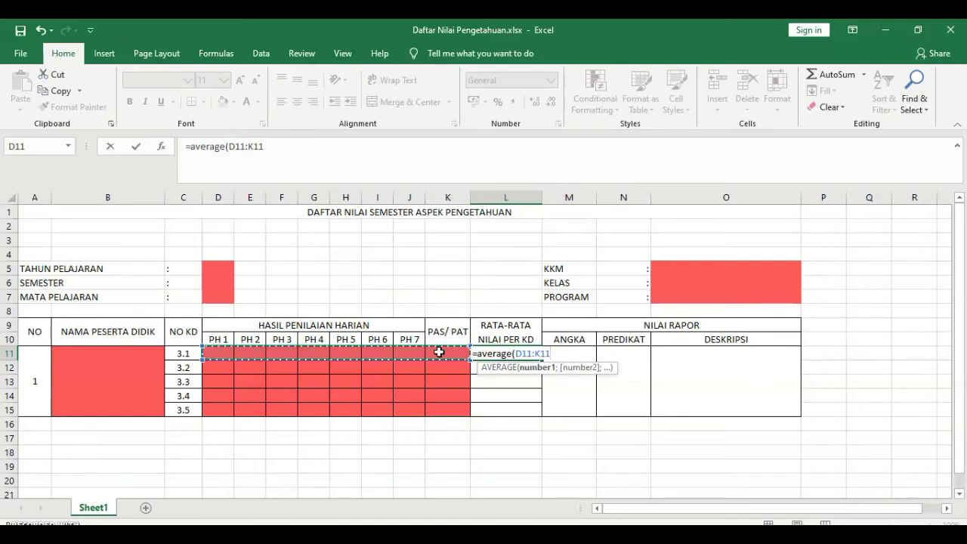
pyautogui.write(')')
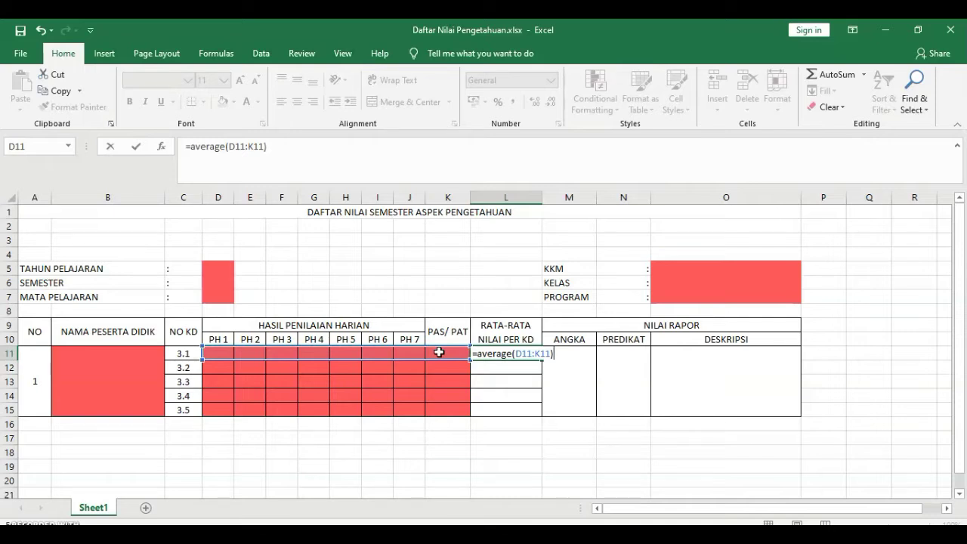
pyautogui.press('Return')
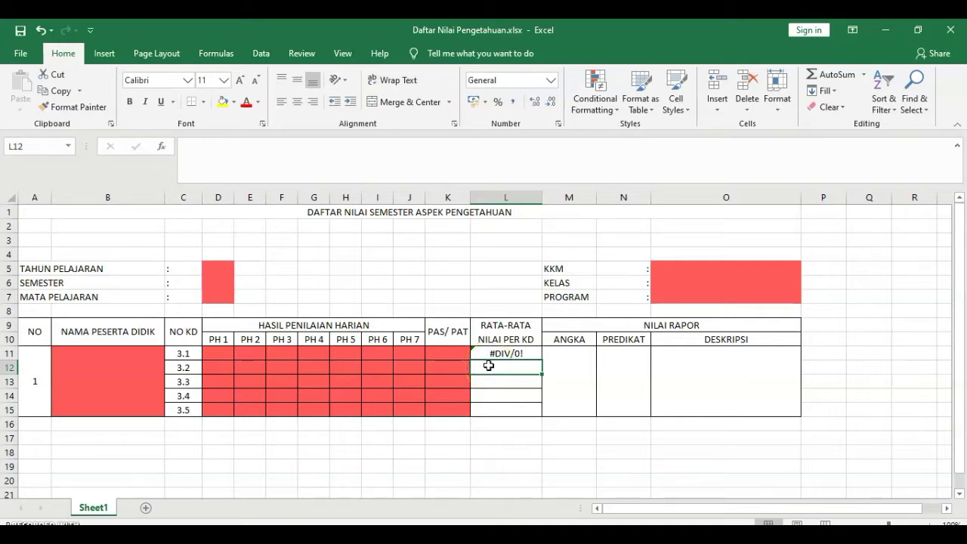
# Test the average formula by entering 75 as the PH 1 score for KD 3.1, and clear that score again.
pyautogui.click(219, 350)
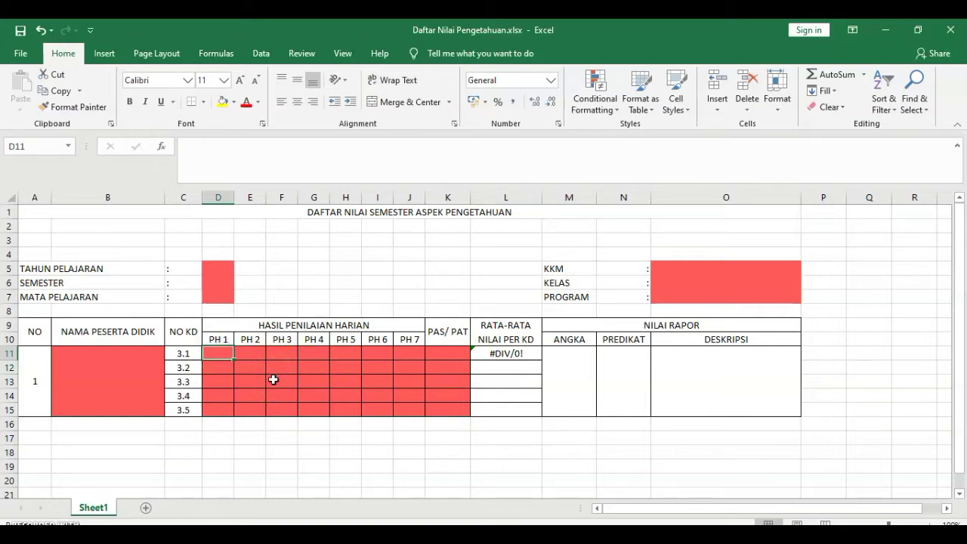
pyautogui.write('75')
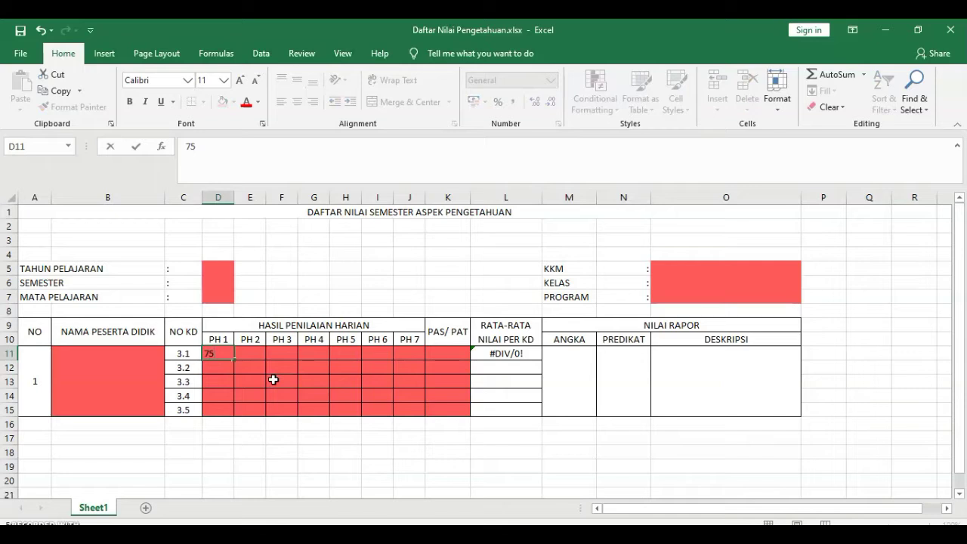
pyautogui.press('Return')
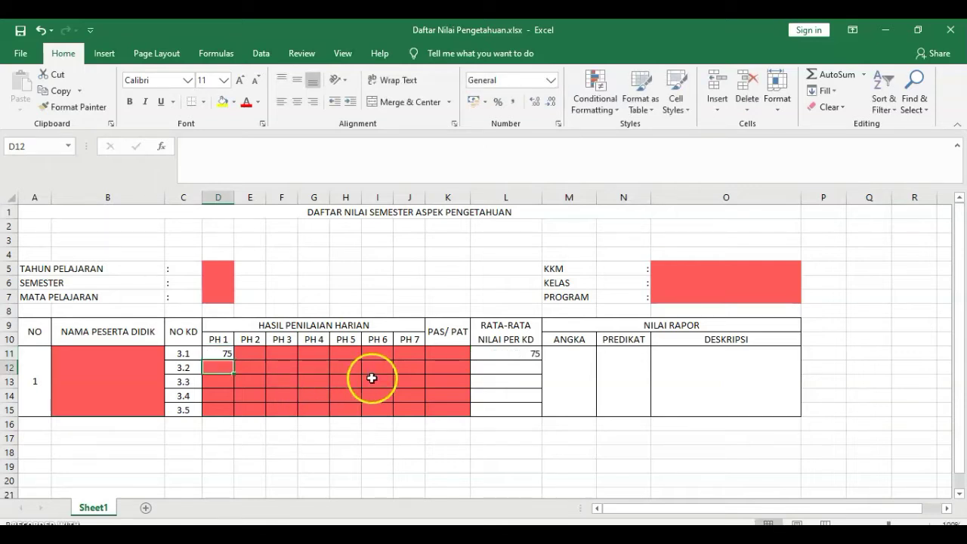
pyautogui.click(484, 354)
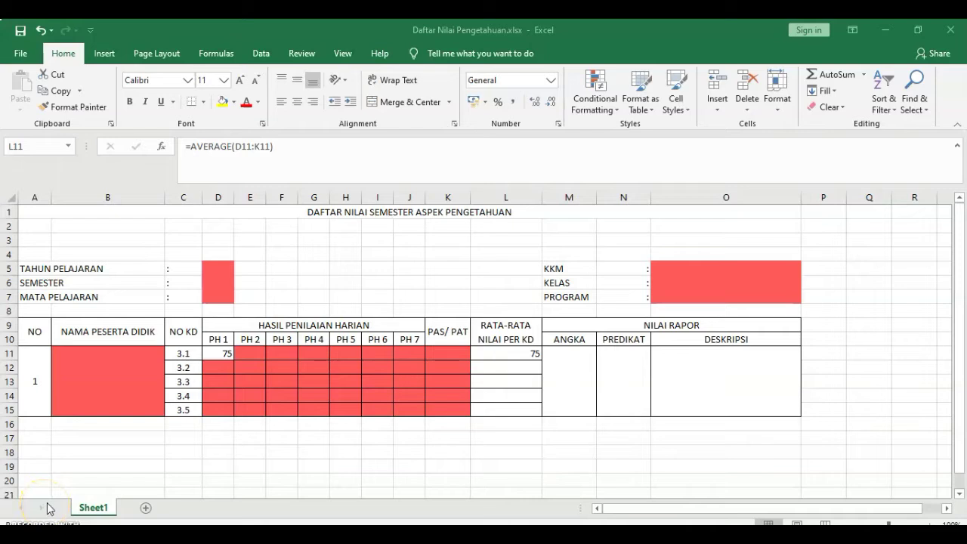
pyautogui.click(223, 353)
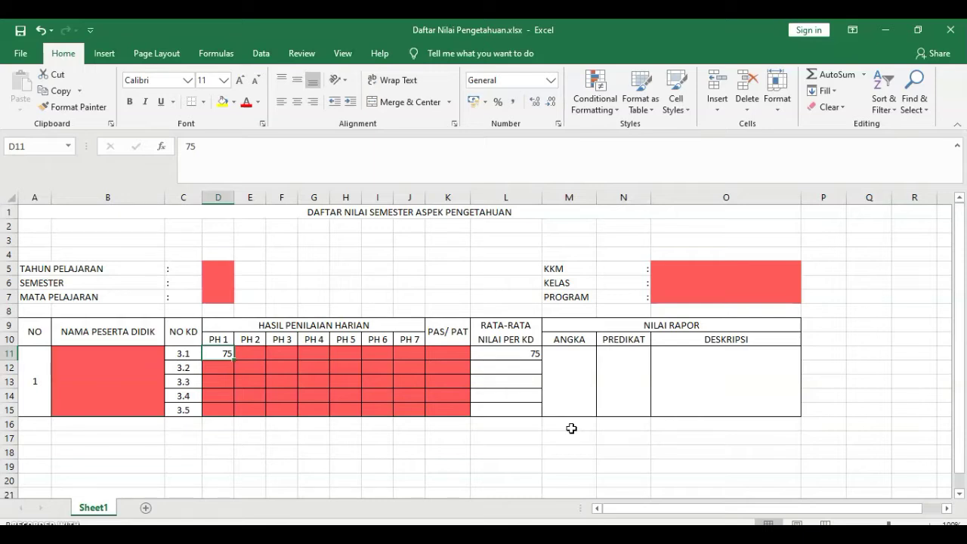
pyautogui.press('Delete')
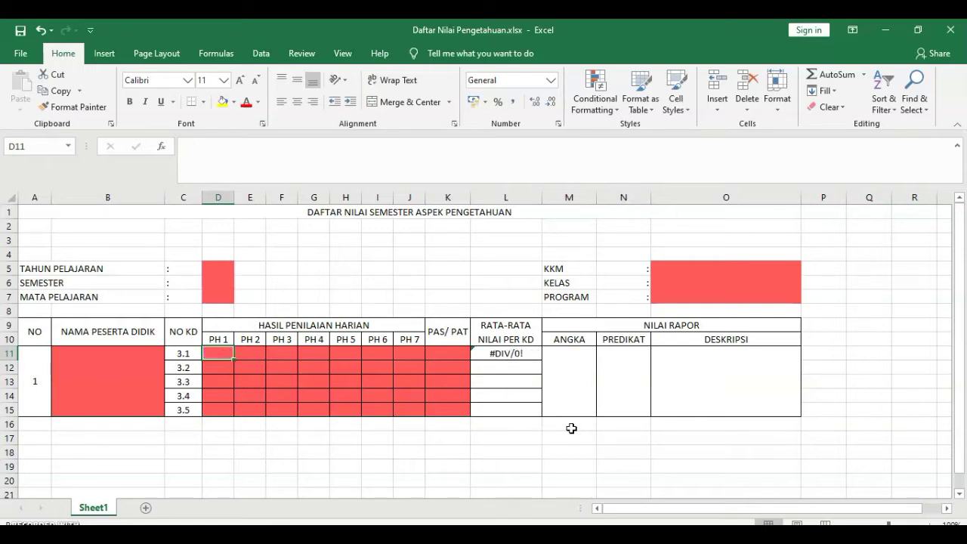
# Wrap the L11 average in IFERROR with a blank space as the fallback: =IFERROR(AVERAGE(D11:K11);" ").
pyautogui.click(522, 354)
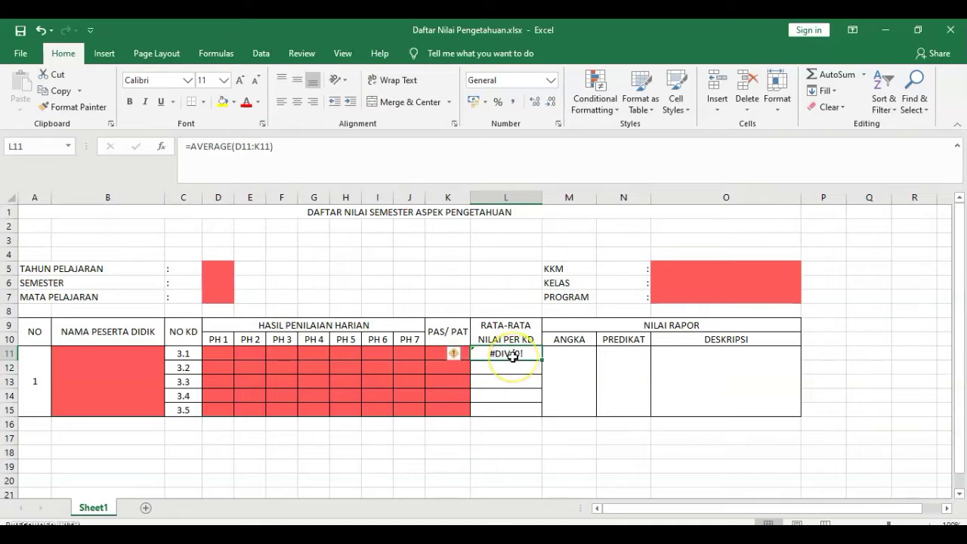
pyautogui.click(193, 148)
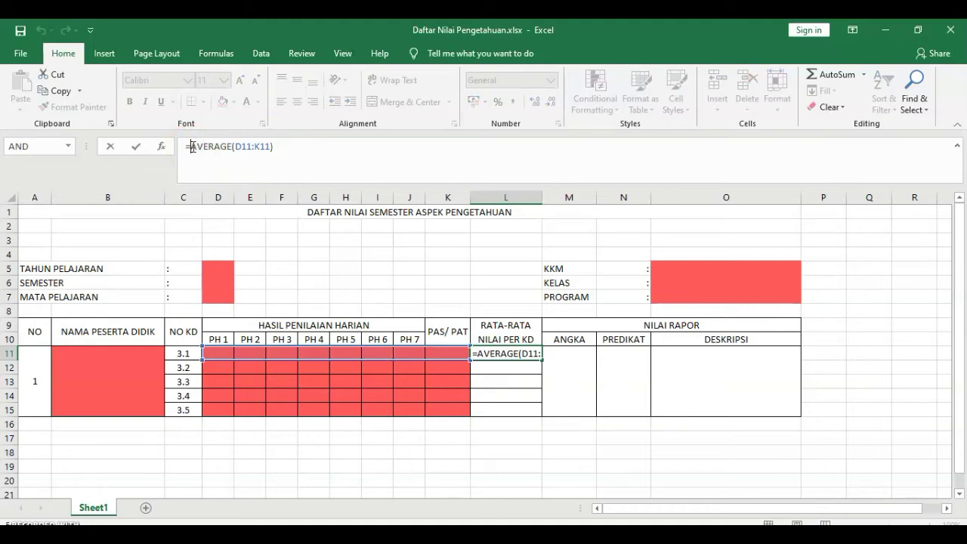
pyautogui.write('iferr')
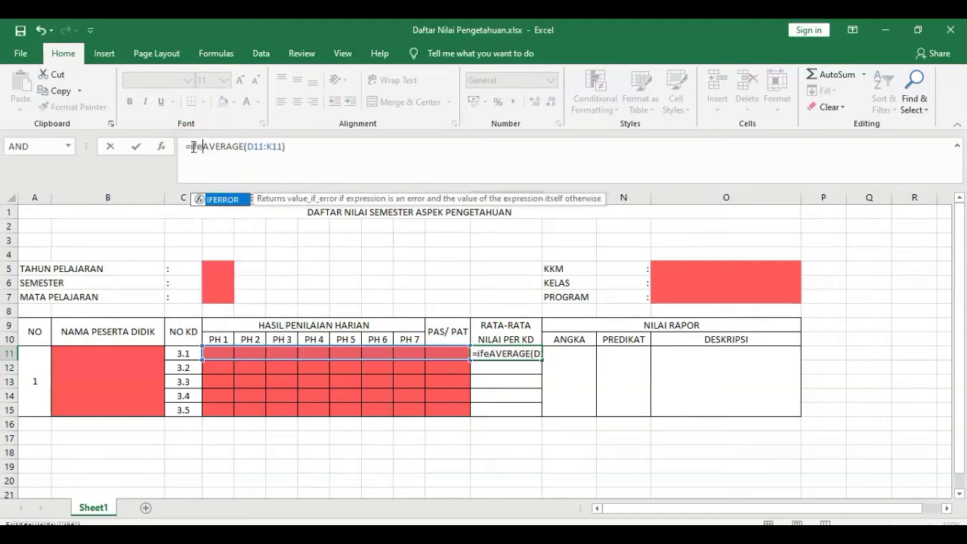
pyautogui.write('or')
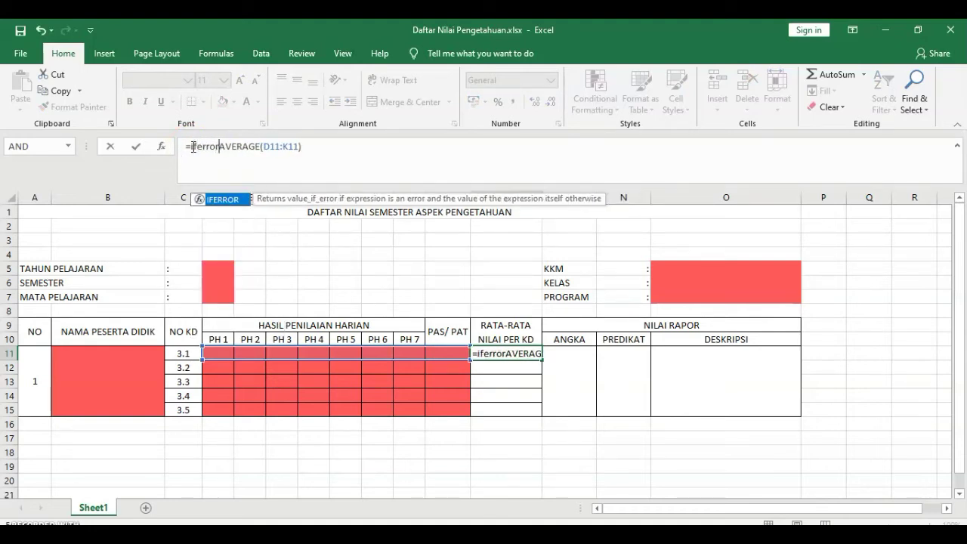
pyautogui.write('(')
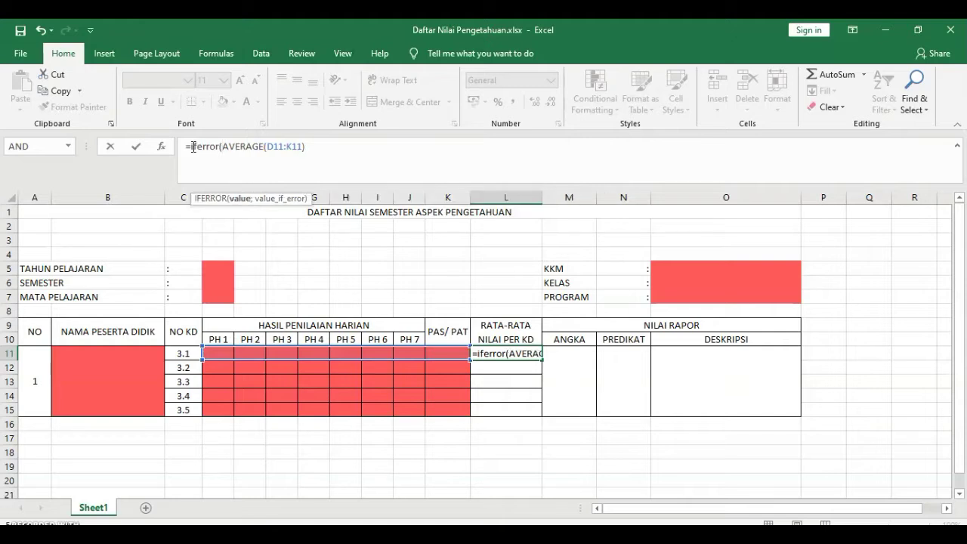
pyautogui.click(311, 147)
pyautogui.write(';')
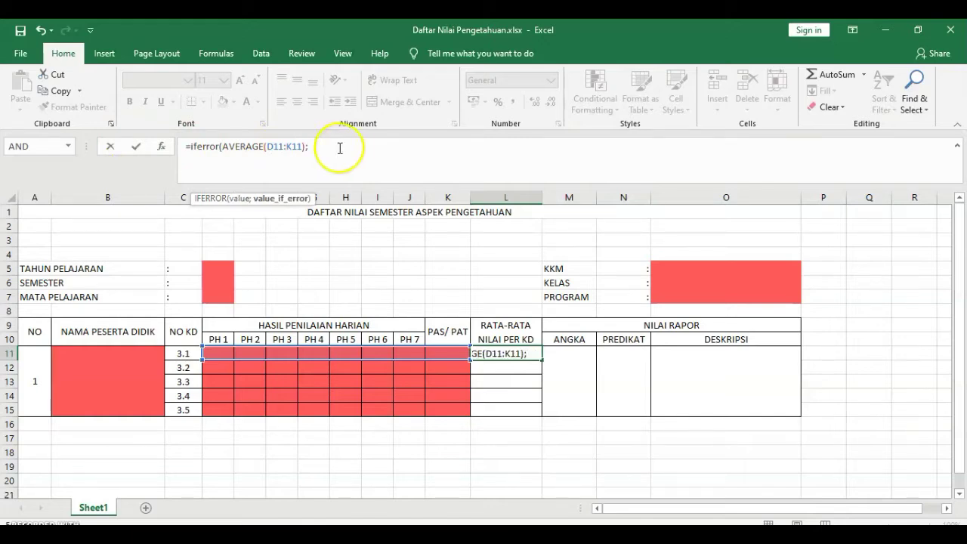
pyautogui.write('" ")')
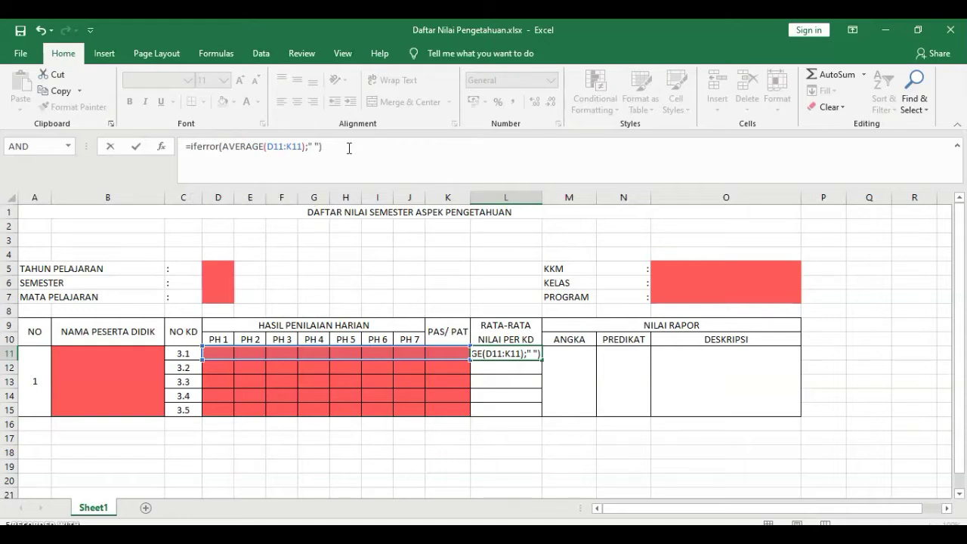
pyautogui.press('Return')
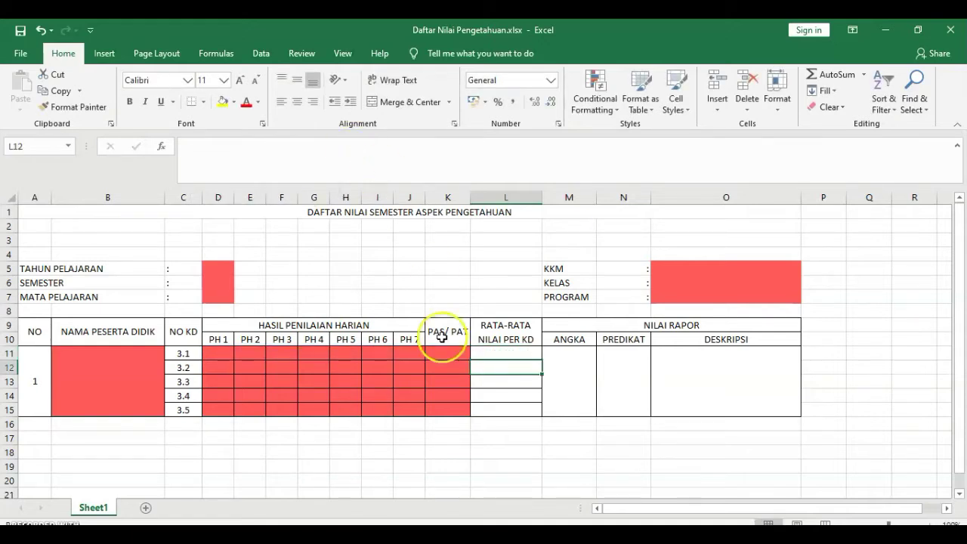
pyautogui.click(487, 352)
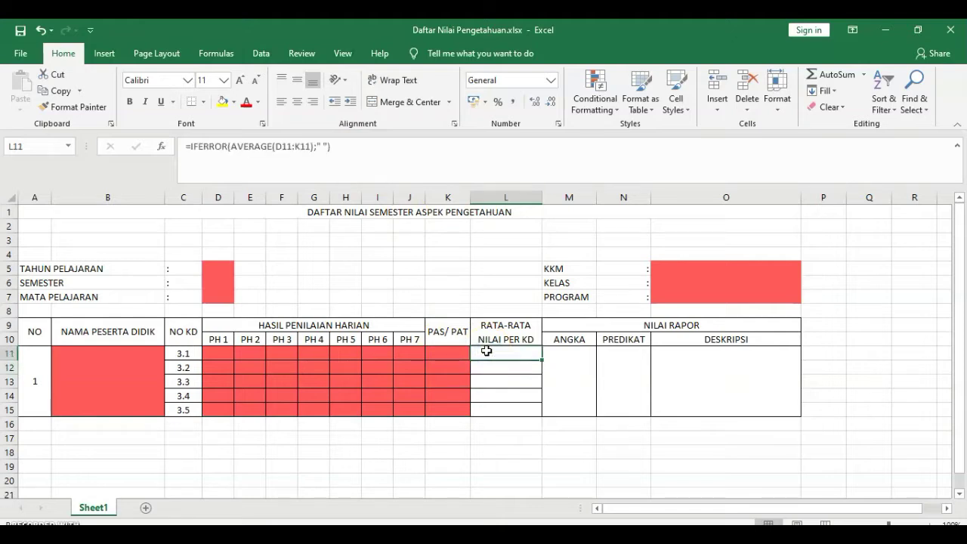
pyautogui.click(324, 147)
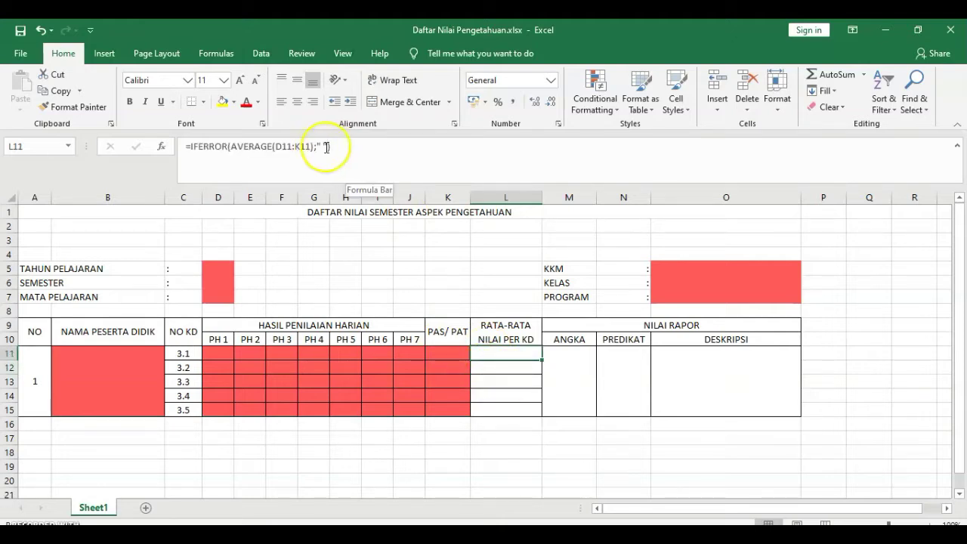
pyautogui.press('Return')
# Copy the L11 average formula down through L15 for KD 3.2 to 3.5.
pyautogui.click(517, 352)
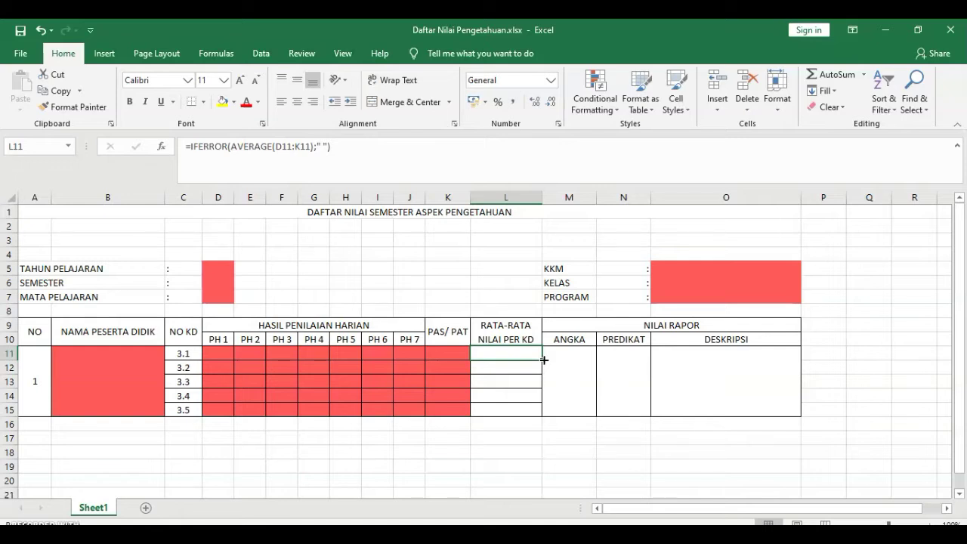
pyautogui.moveTo(544, 360); pyautogui.dragTo(544, 360)
pyautogui.moveTo(544, 361); pyautogui.dragTo(546, 412)
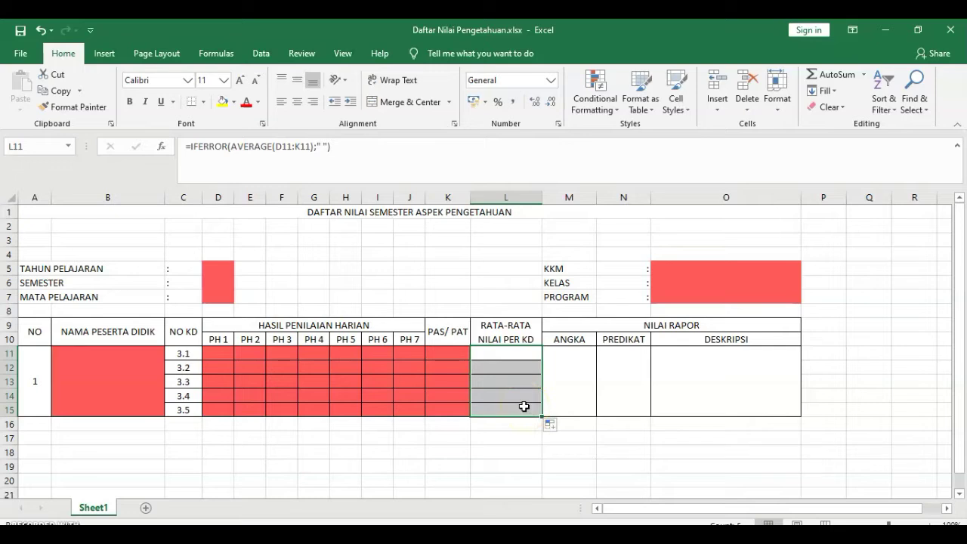
# Check the row references of the average formulas in cells L11 to L15.
pyautogui.click(500, 355)
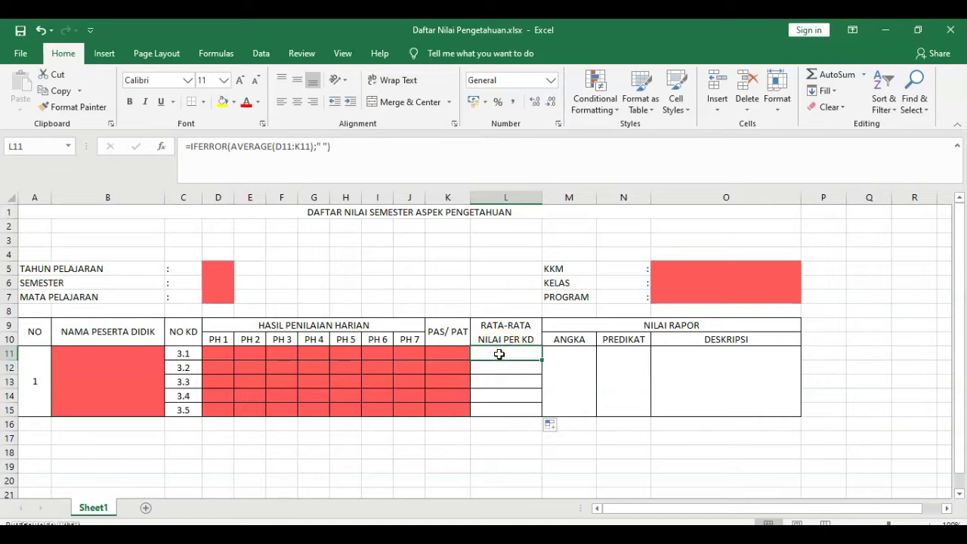
pyautogui.press('Down')
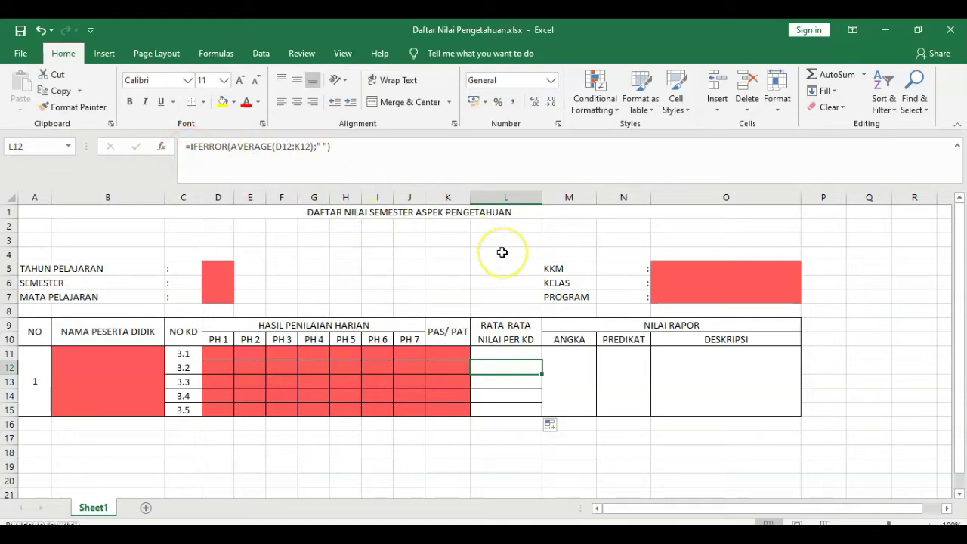
pyautogui.press('Down')
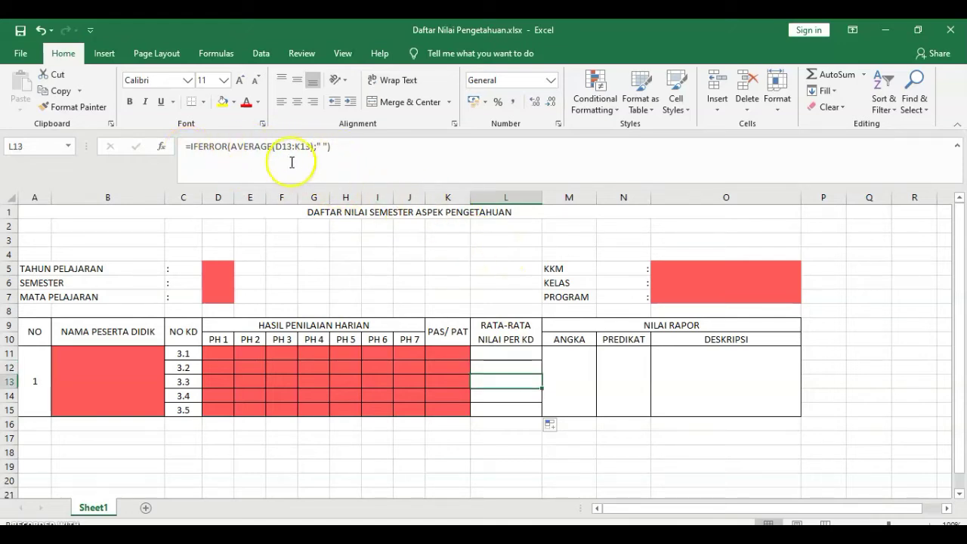
pyautogui.press('Down')
pyautogui.press('Down')
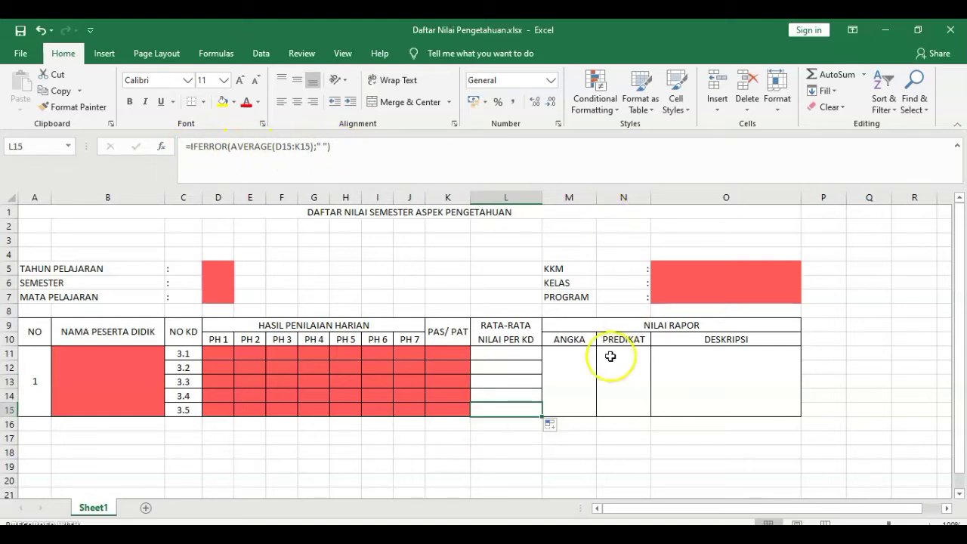
pyautogui.click(519, 354)
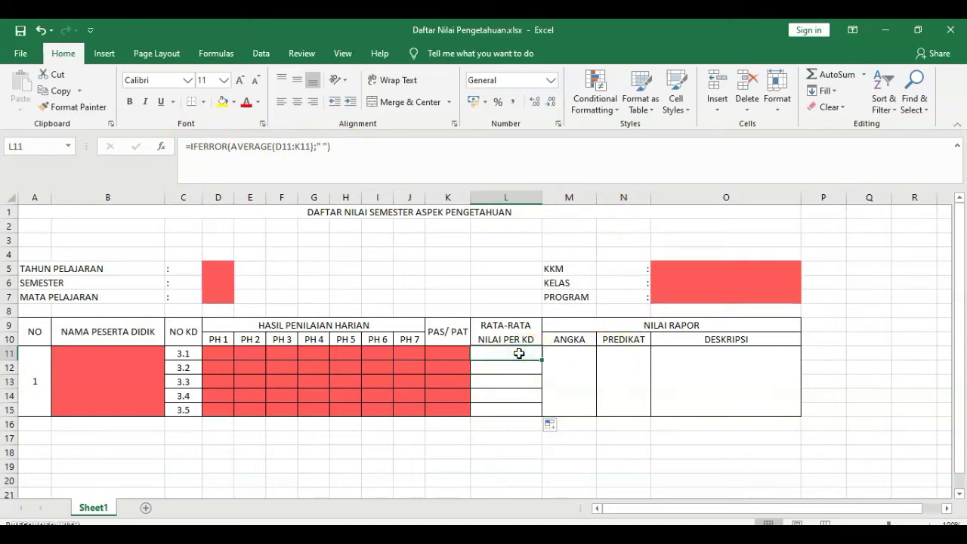
pyautogui.click(498, 410)
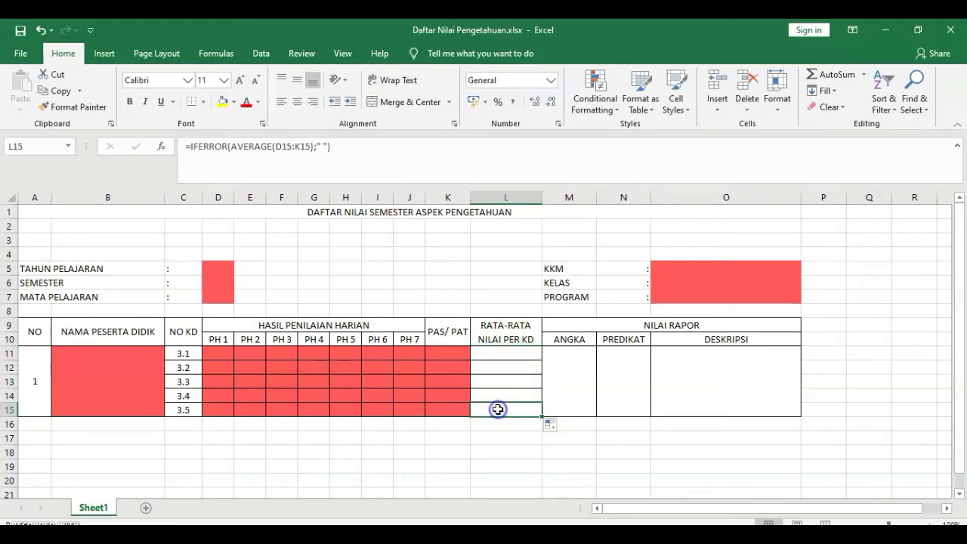
pyautogui.click(499, 353)
pyautogui.moveTo(499, 353); pyautogui.dragTo(501, 409)
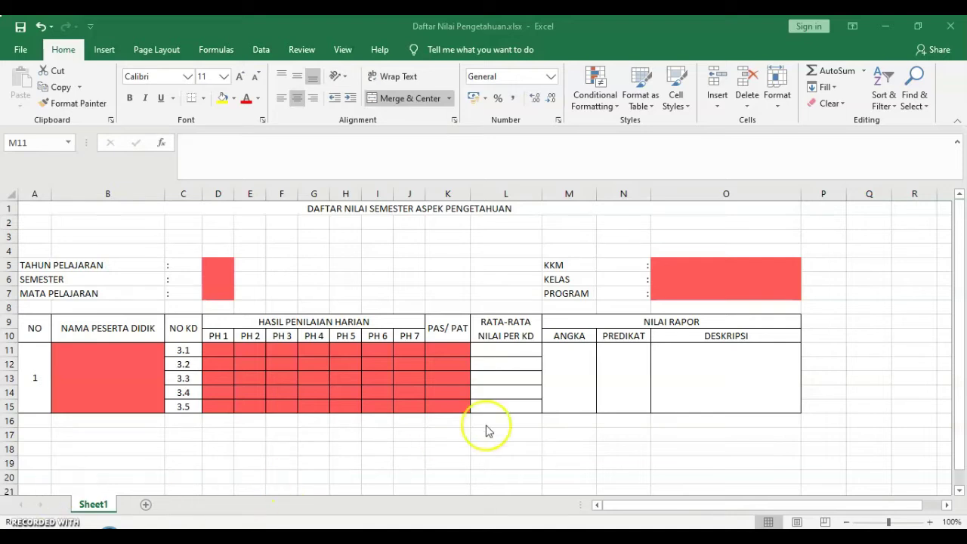
# Enter the formula =AVERAGE(L11:L15) in the merged ANGKA cell M11 to average the five KD scores.
pyautogui.click(560, 382)
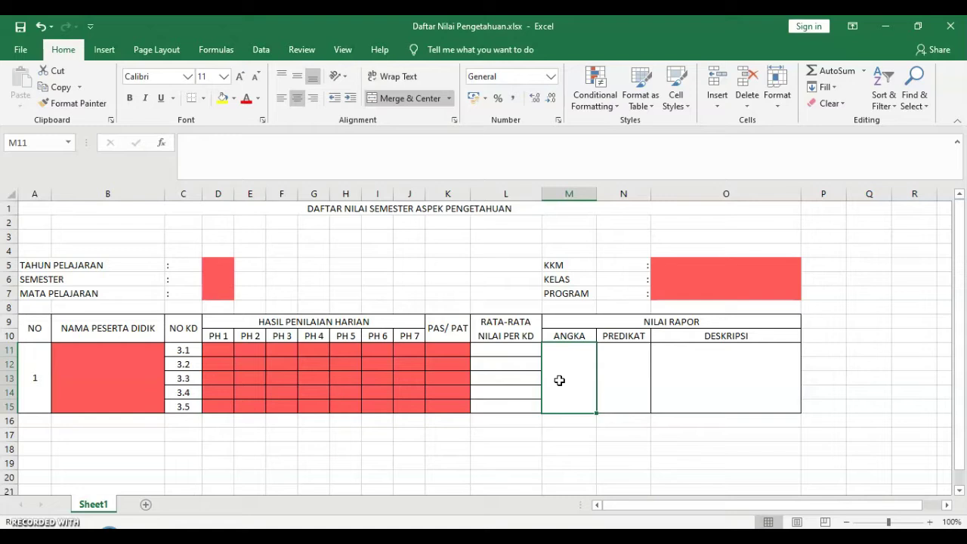
pyautogui.write('=')
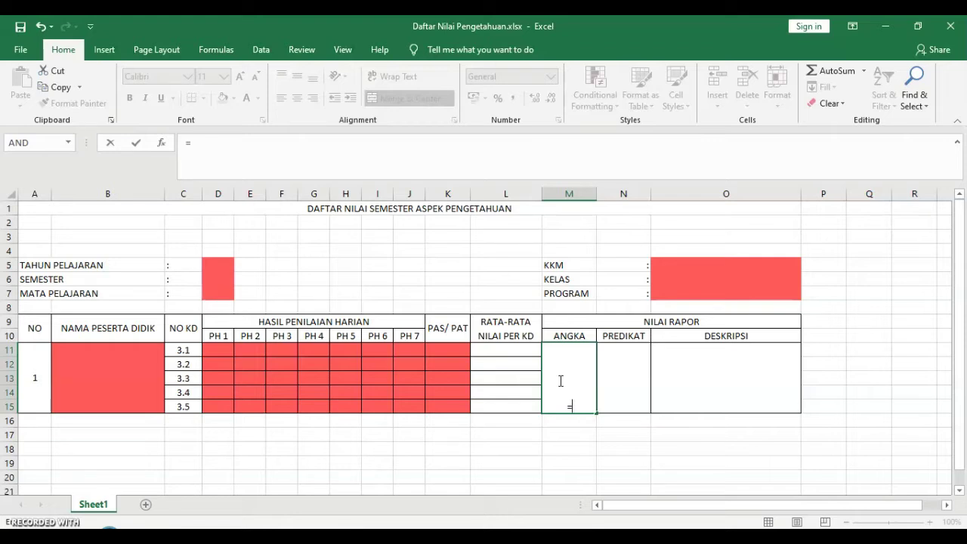
pyautogui.write('av')
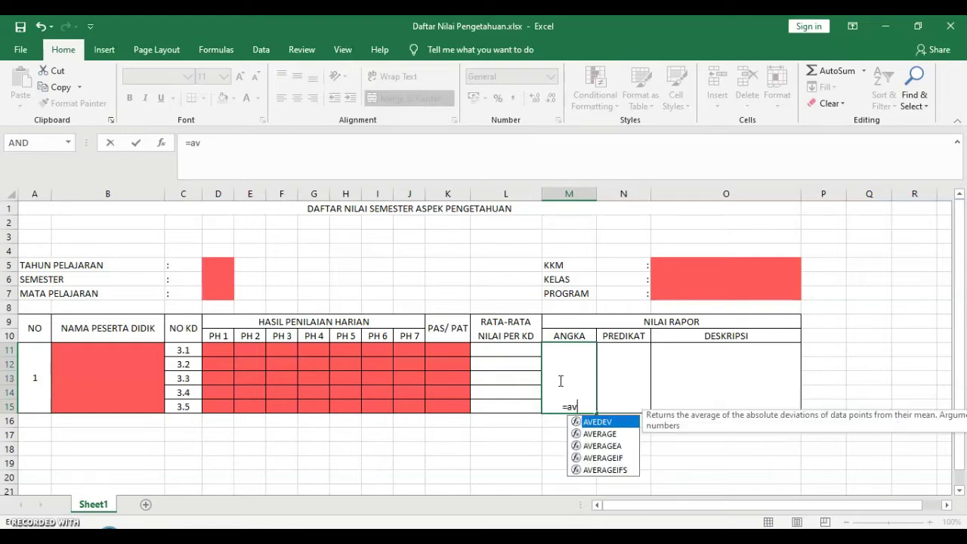
pyautogui.write('erage(')
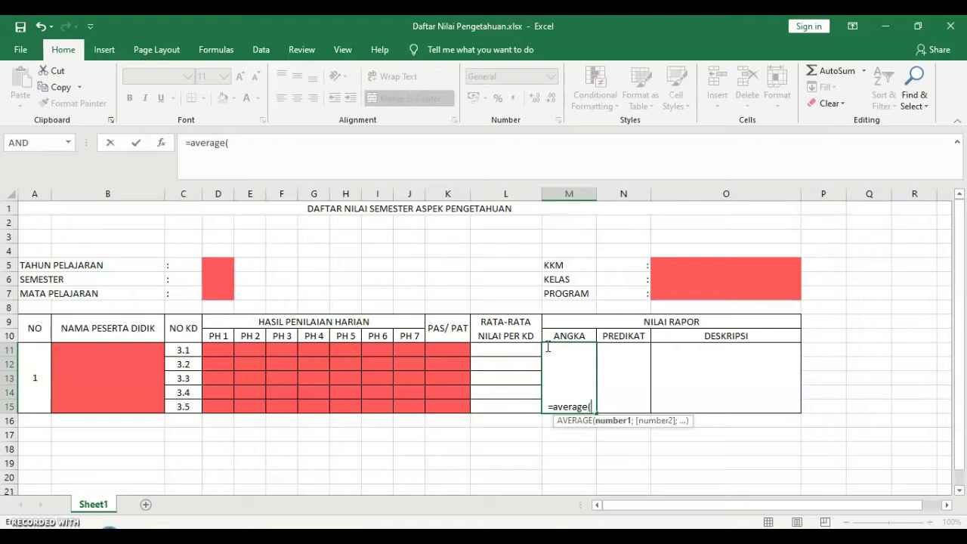
pyautogui.click(506, 349)
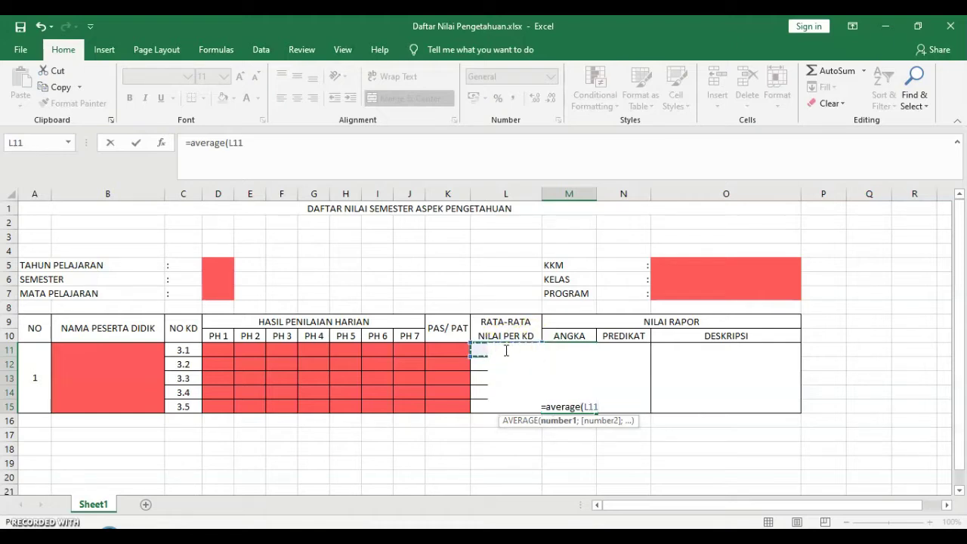
pyautogui.keyDown('shift'); pyautogui.click(480, 406); pyautogui.keyUp('shift')
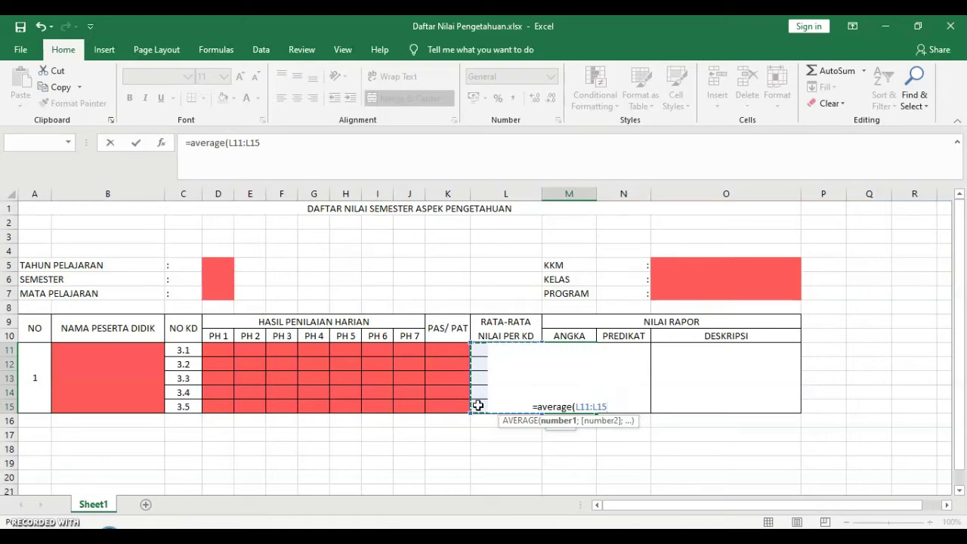
pyautogui.write(')')
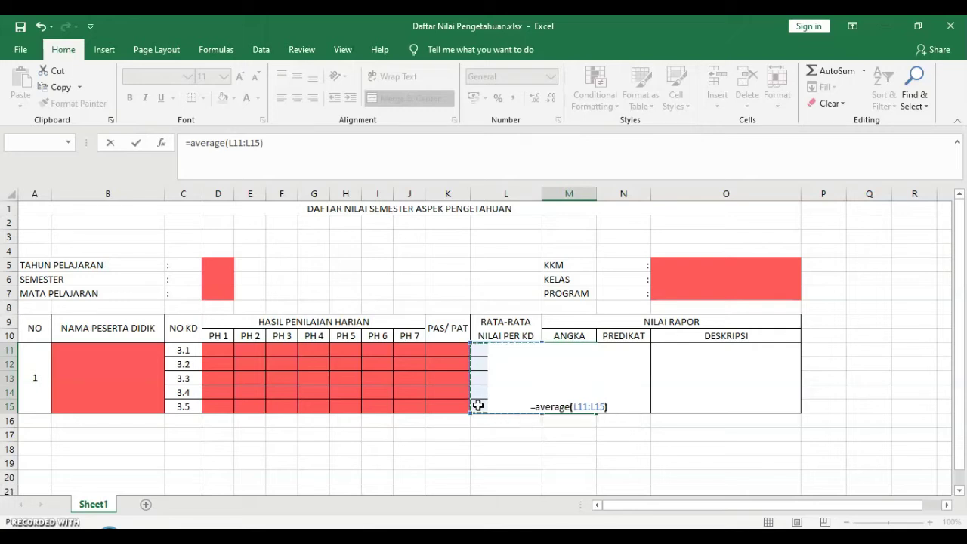
pyautogui.press('Return')
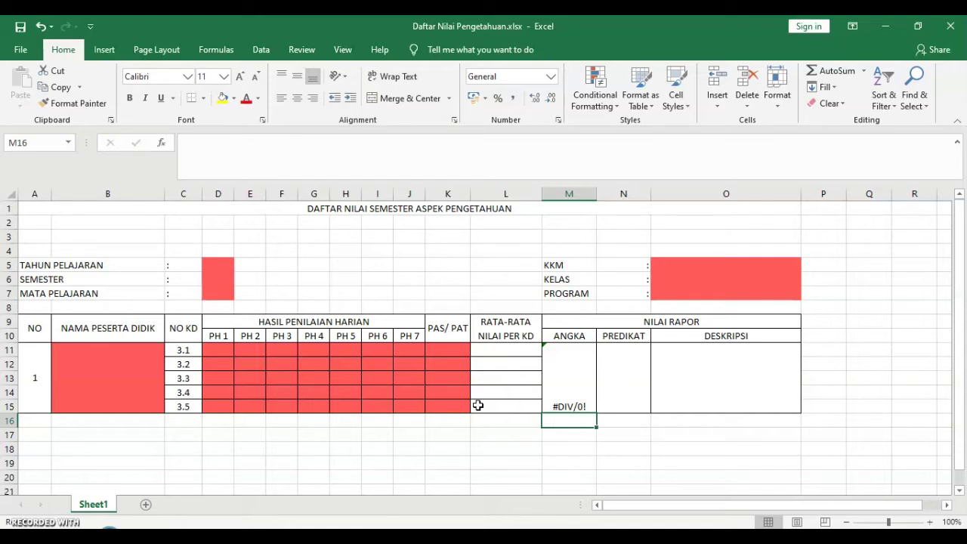
# Enter 75 as the PH 1 score for KD 3.1 in cell D11.
pyautogui.click(581, 368)
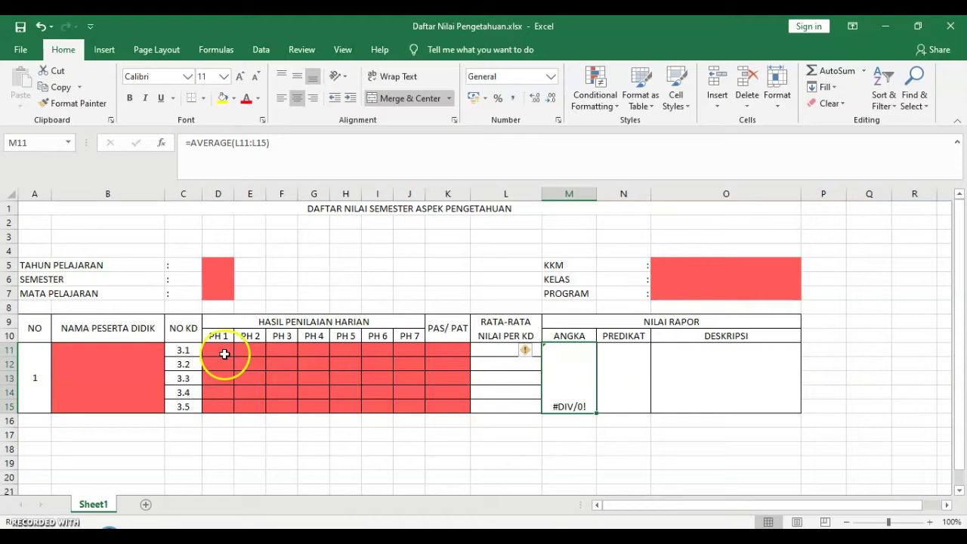
pyautogui.click(221, 351)
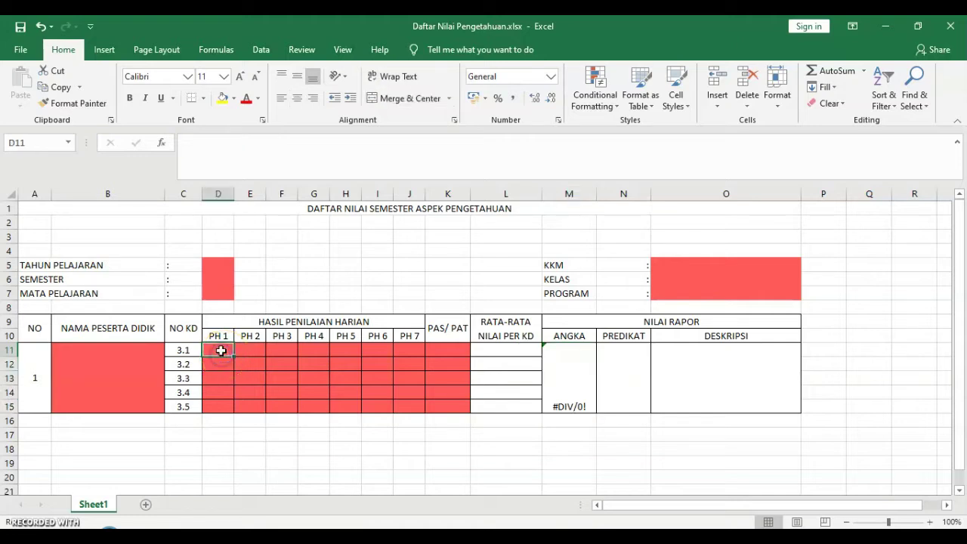
pyautogui.write('75')
pyautogui.press('Return')
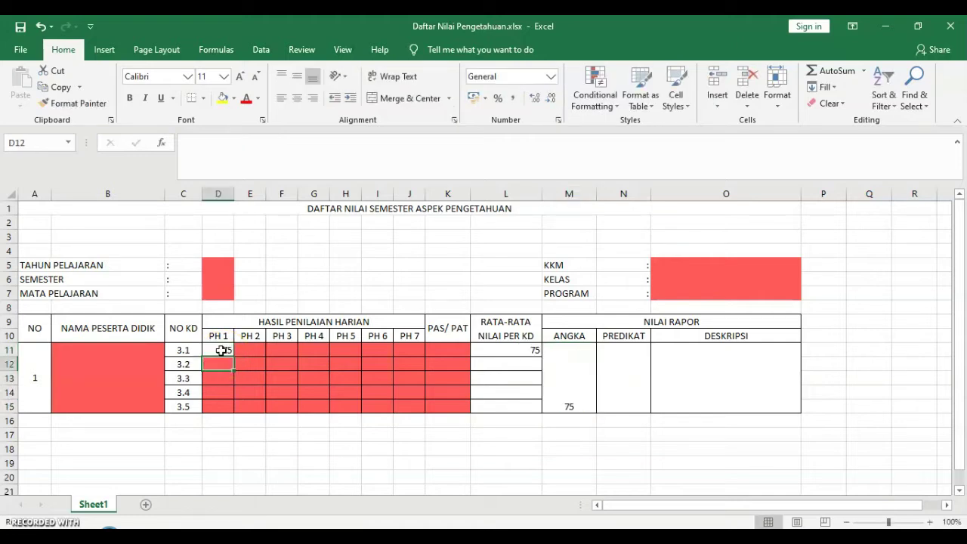
# Center the ANGKA value in merged cell M11 vertically with Middle Align.
pyautogui.click(567, 368)
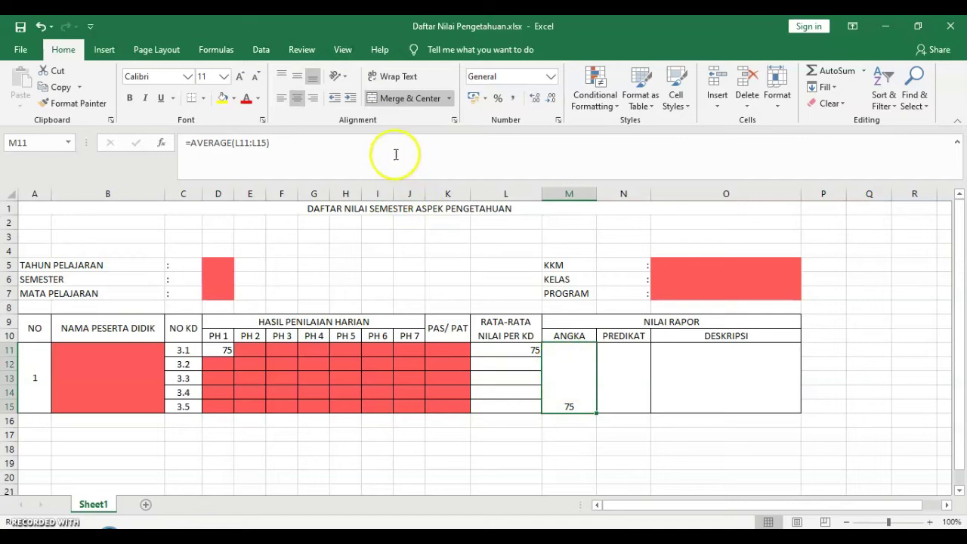
pyautogui.click(297, 83)
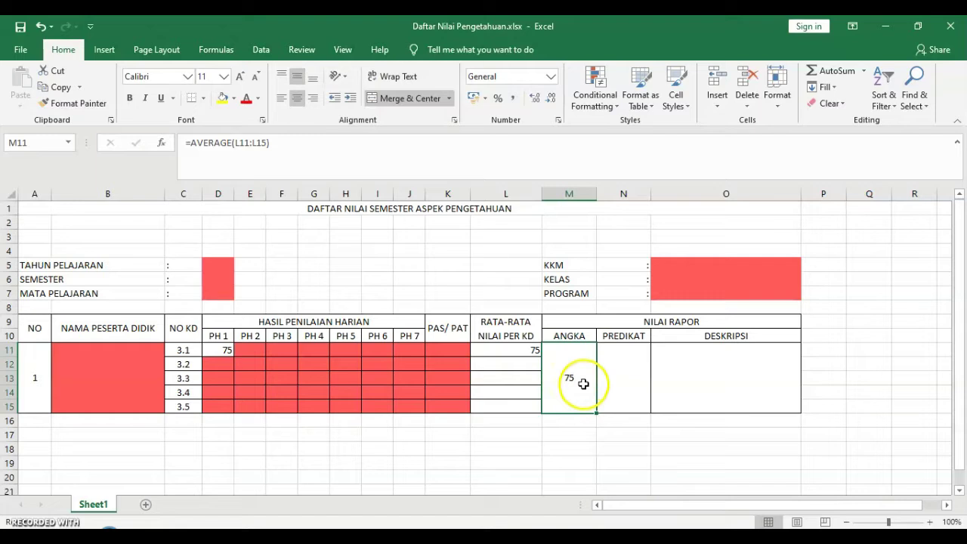
pyautogui.click(254, 352)
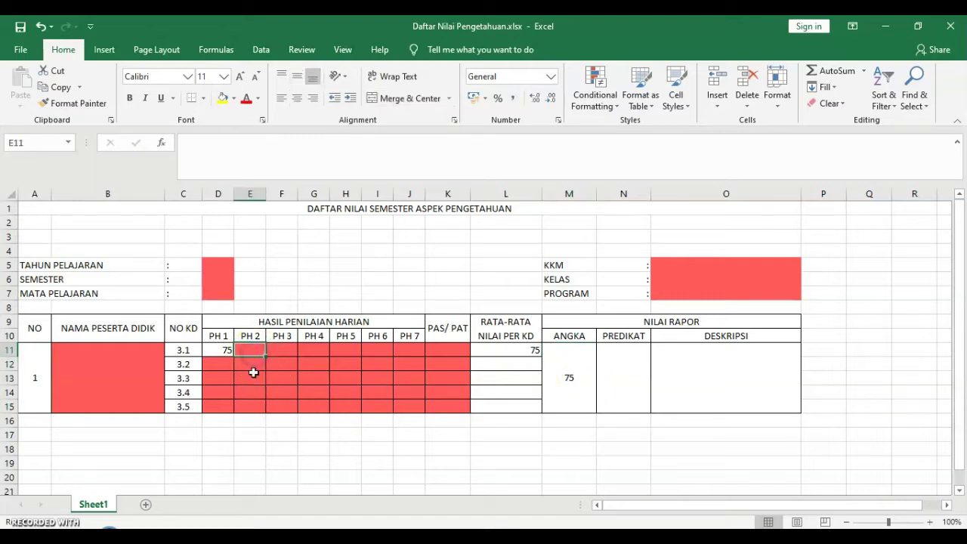
# Enter the PH 1 scores 67, 86, 90 and 99 for KD 3.2 to 3.5 in cells D12 to D15.
pyautogui.click(214, 365)
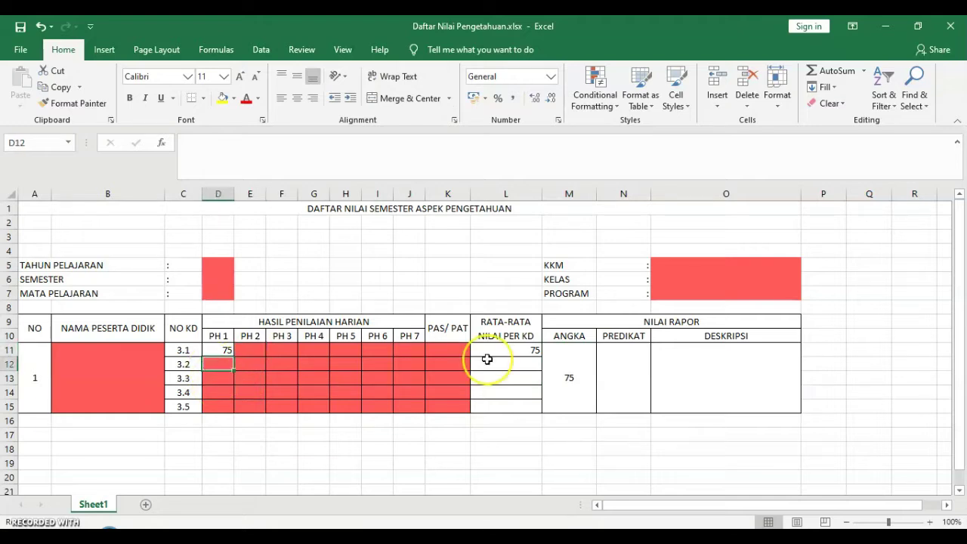
pyautogui.write('67')
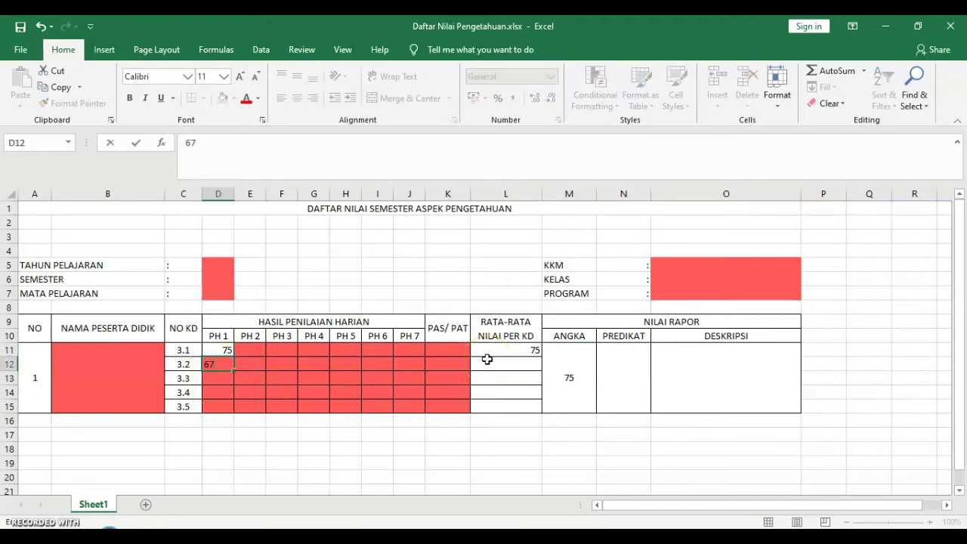
pyautogui.press('Return')
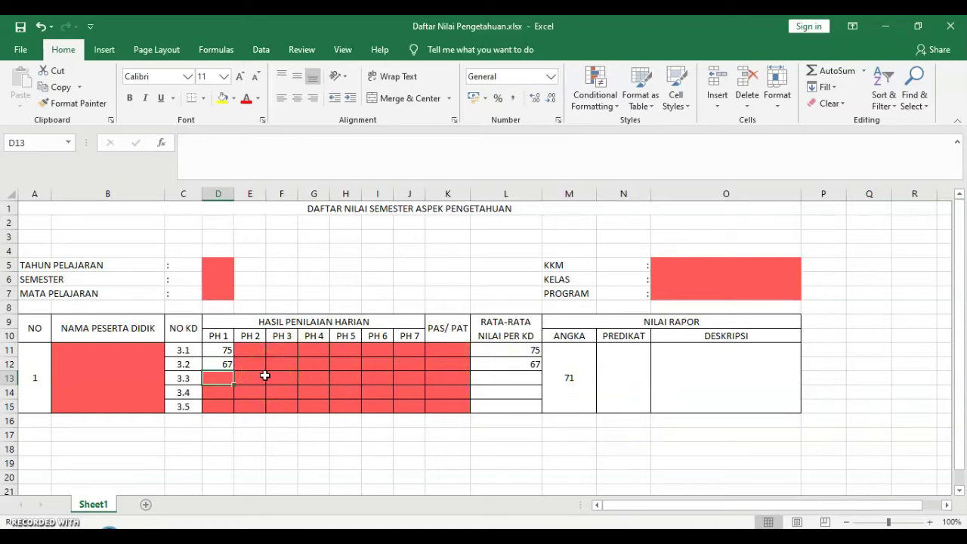
pyautogui.write('86')
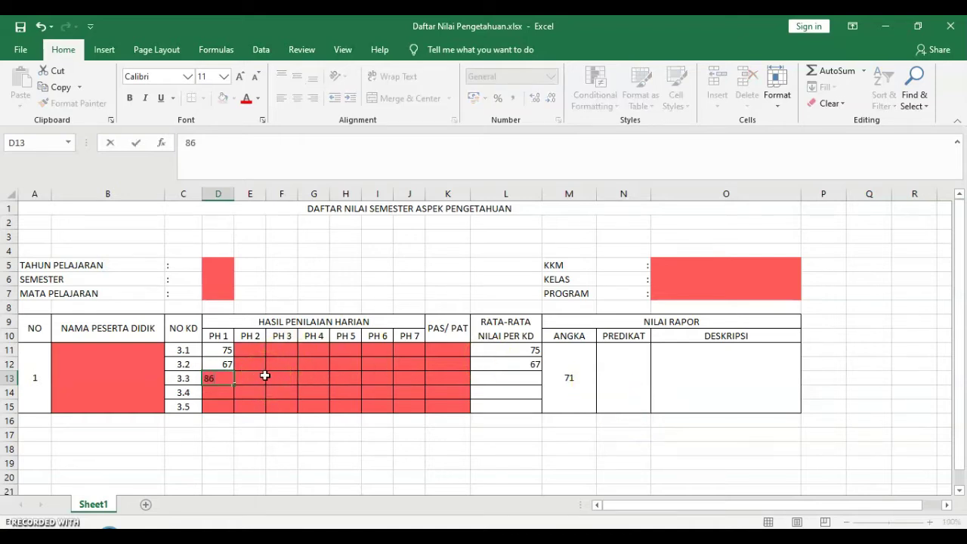
pyautogui.press('Return')
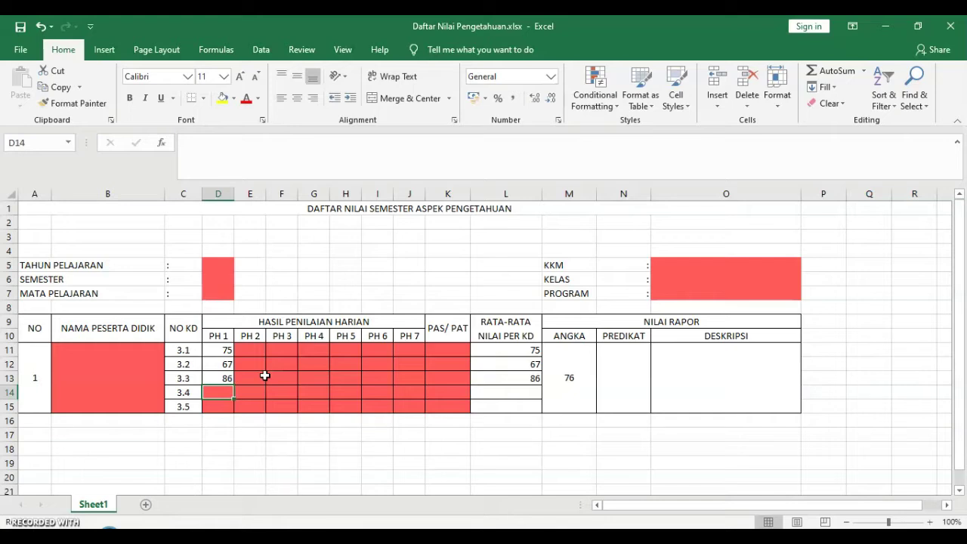
pyautogui.write('90')
pyautogui.press('Return')
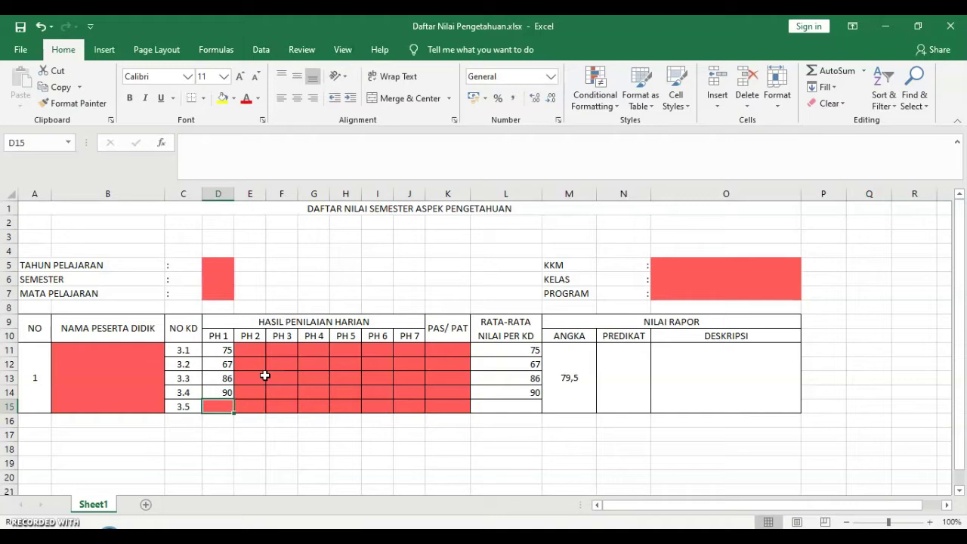
pyautogui.write('100')
pyautogui.press('BackSpace')
pyautogui.press('BackSpace')
pyautogui.press('BackSpace')
pyautogui.write('99')
pyautogui.press('Return')
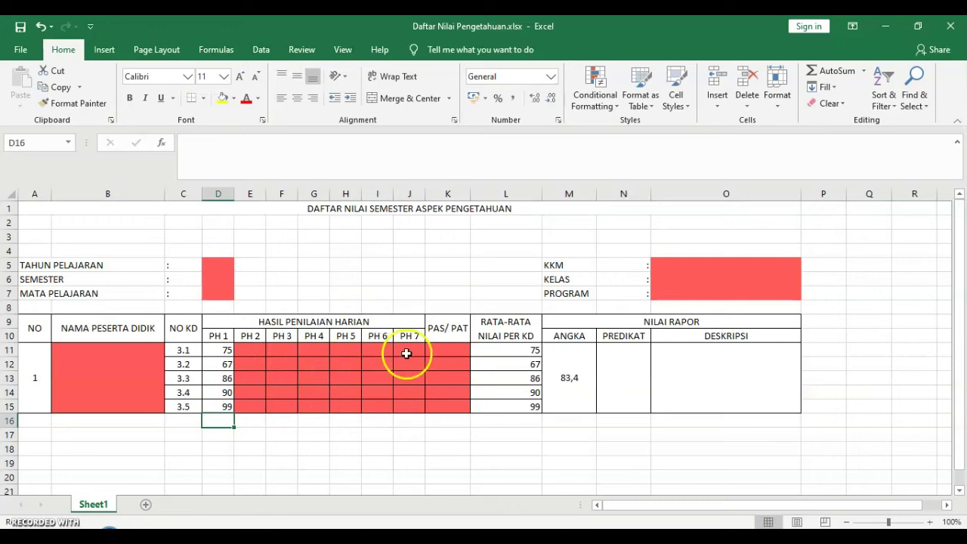
pyautogui.click(577, 370)
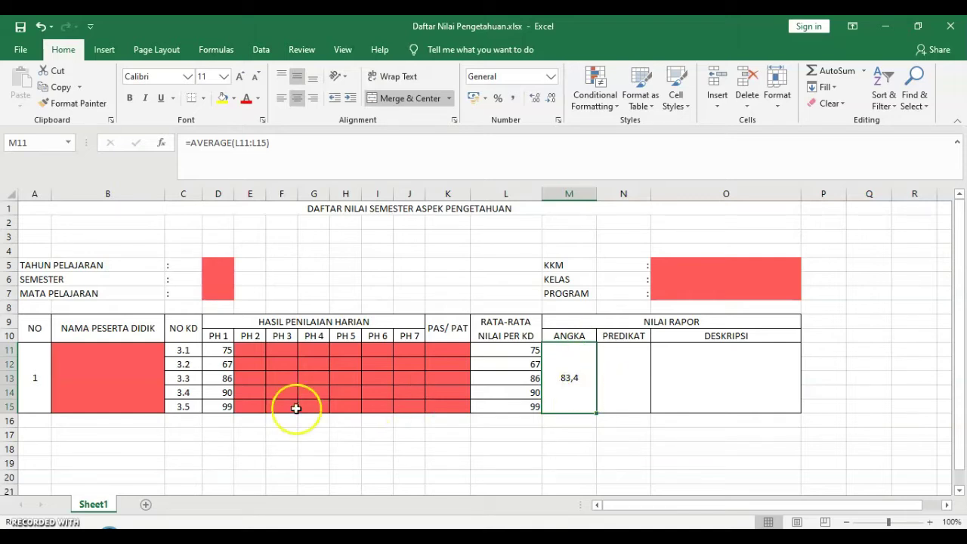
pyautogui.click(252, 361)
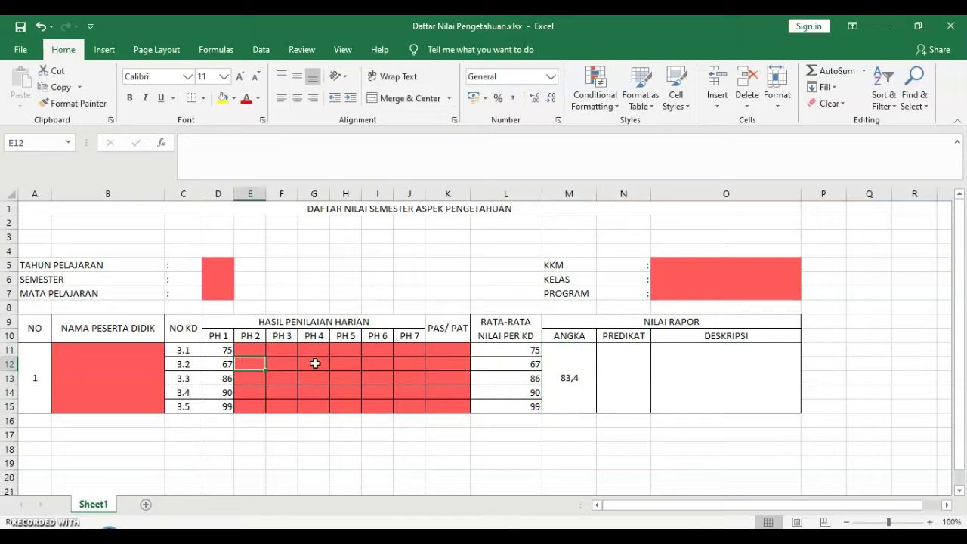
# Wrap the ANGKA average in M11 in ROUND with zero decimals: =ROUND(AVERAGE(L11:L15);0).
pyautogui.click(570, 373)
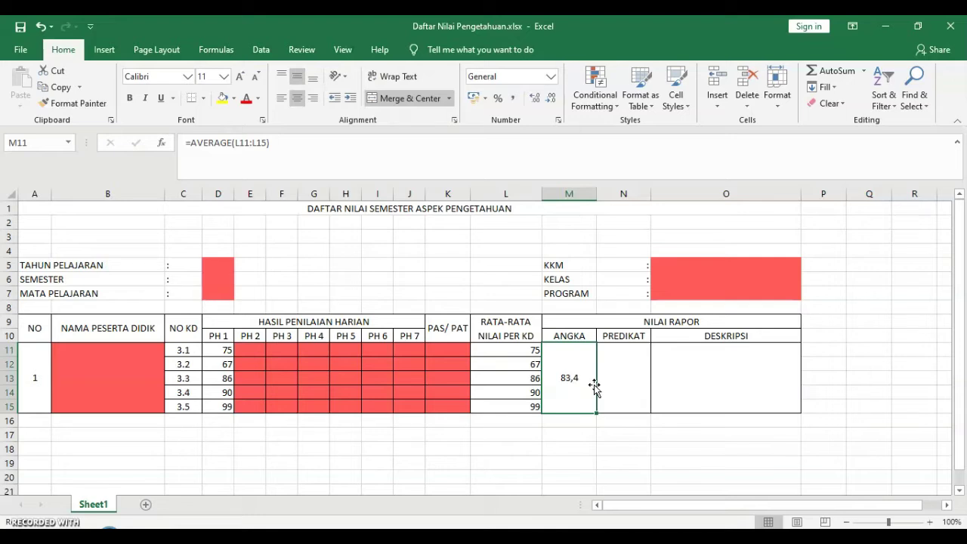
pyautogui.click(579, 377)
pyautogui.click(588, 364)
pyautogui.click(584, 364)
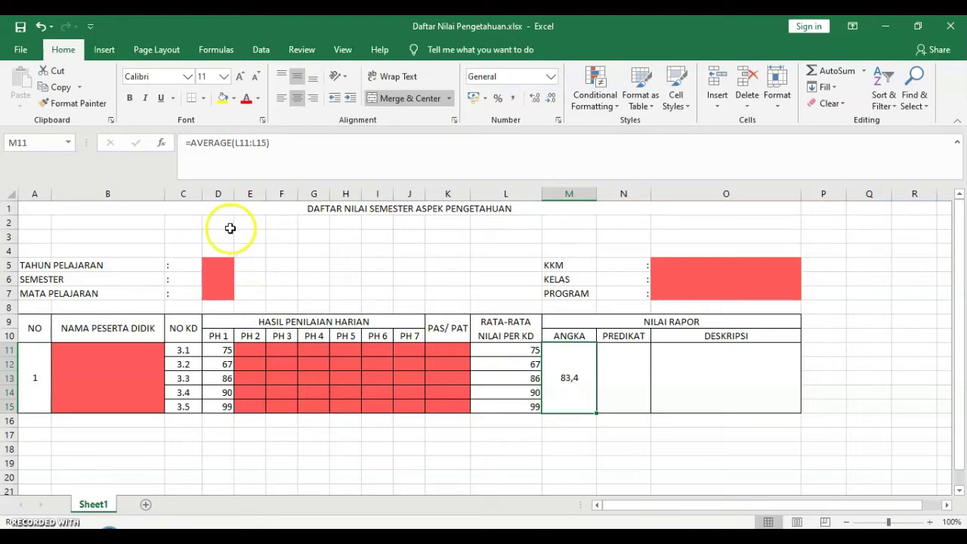
pyautogui.click(191, 144)
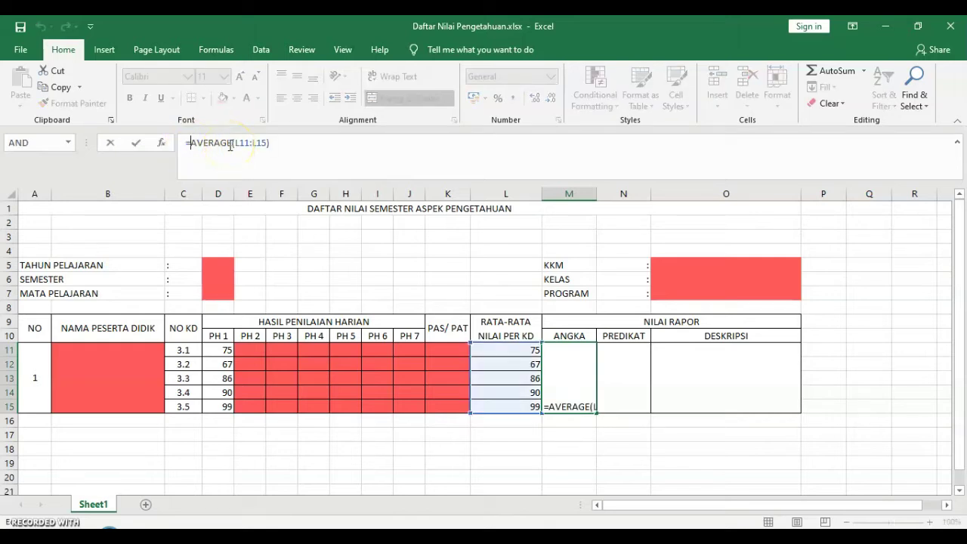
pyautogui.write('round')
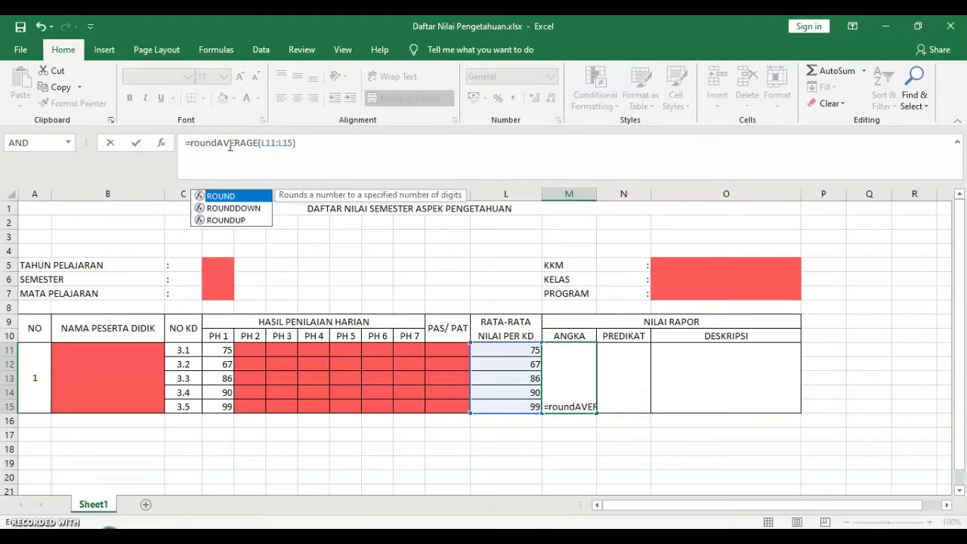
pyautogui.write('(')
pyautogui.click(297, 143)
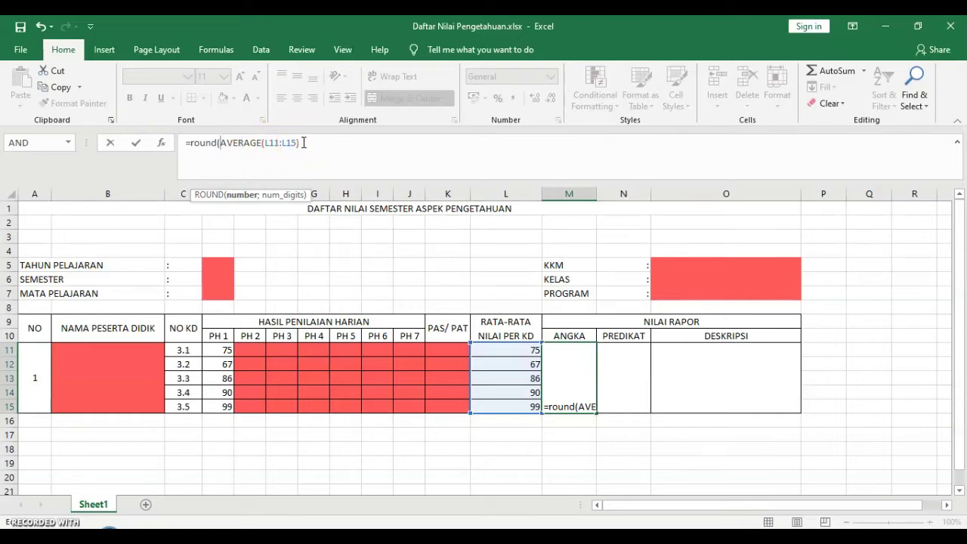
pyautogui.click(304, 143)
pyautogui.write(';')
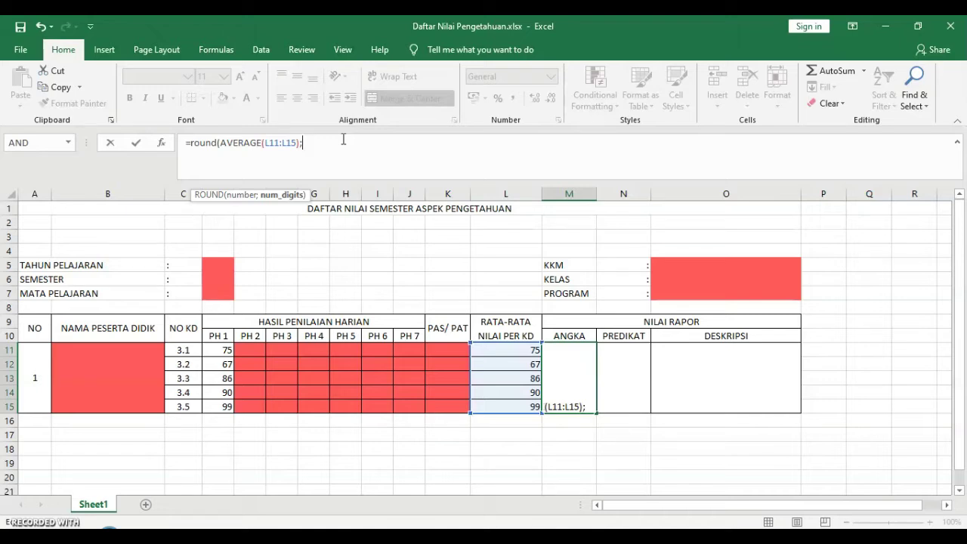
pyautogui.write('0')
pyautogui.write(')')
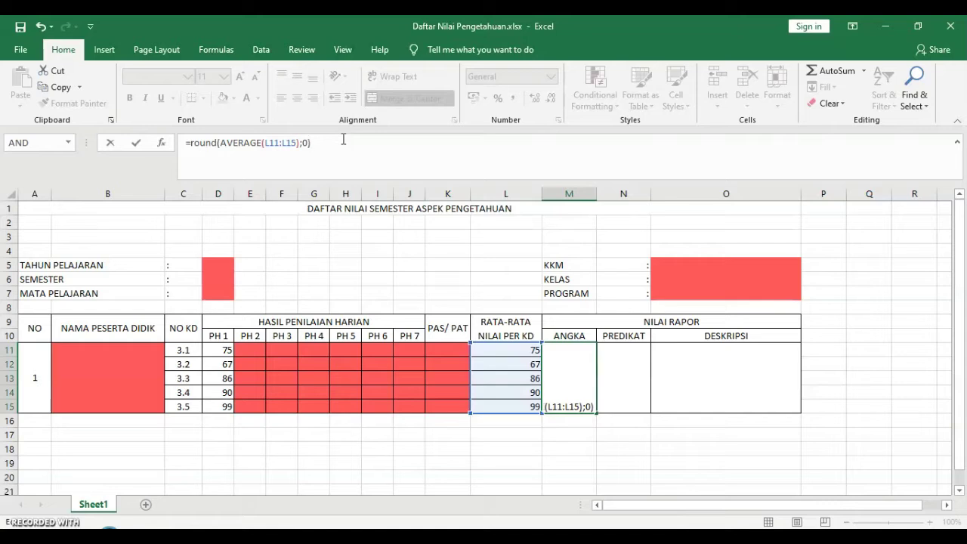
pyautogui.press('Return')
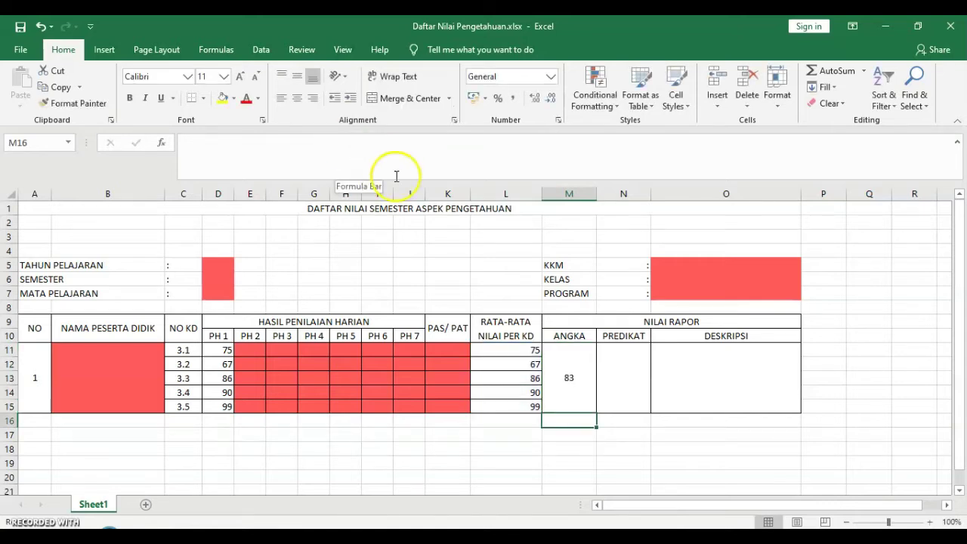
# Undo and redo the ROUND formula in M11 to compare the ANGKA grade without and with rounding.
pyautogui.click(585, 383)
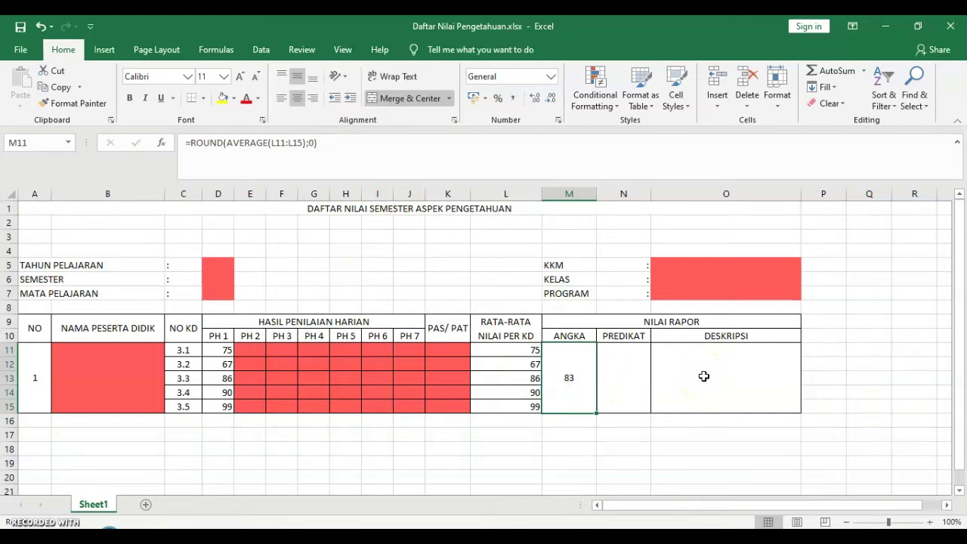
pyautogui.click(40, 28)
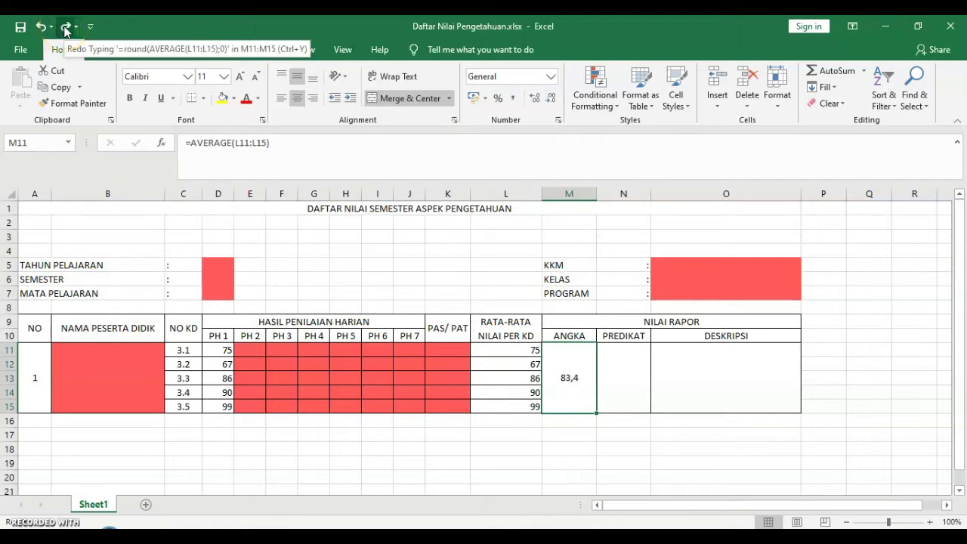
pyautogui.click(65, 29)
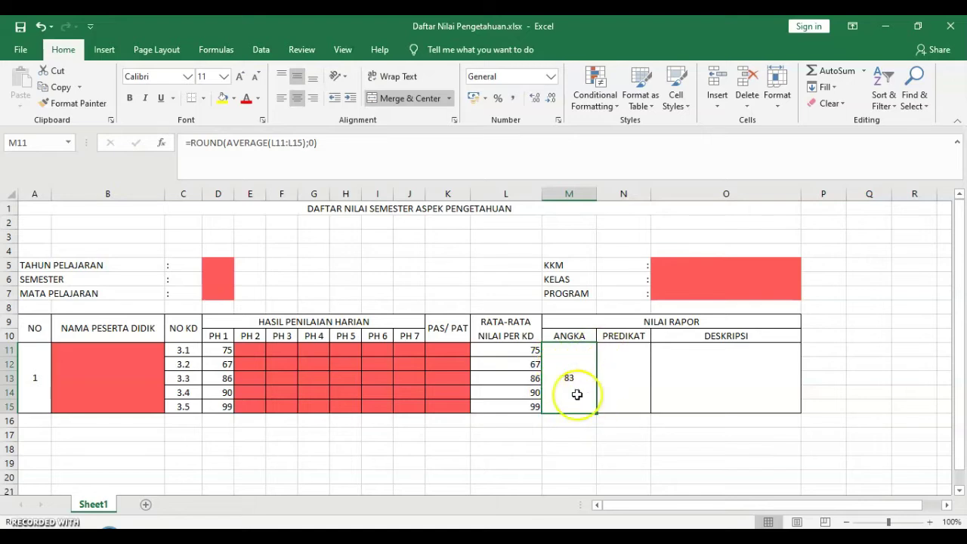
# Center the scores and per-KD averages in the range D11:L15 horizontally.
pyautogui.click(218, 352)
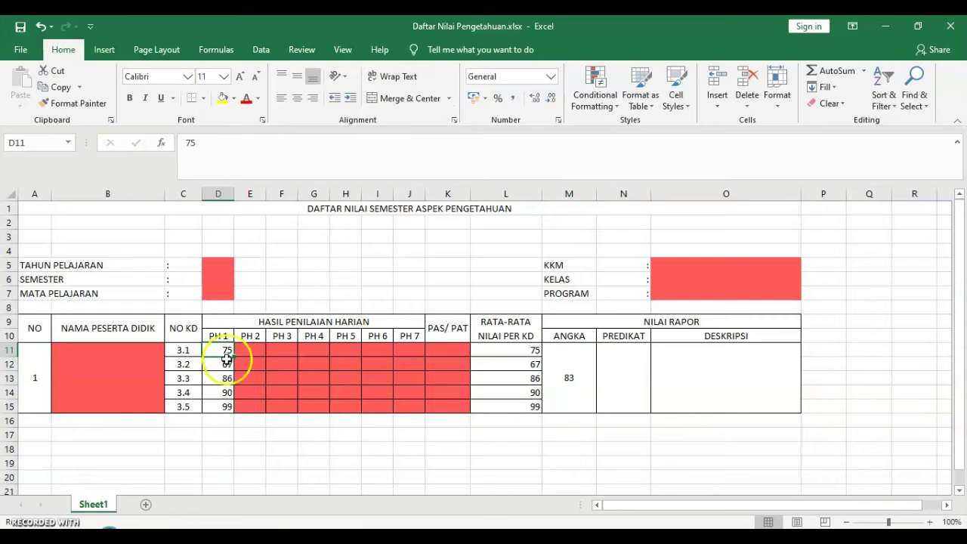
pyautogui.keyDown('shift'); pyautogui.click(501, 406); pyautogui.keyUp('shift')
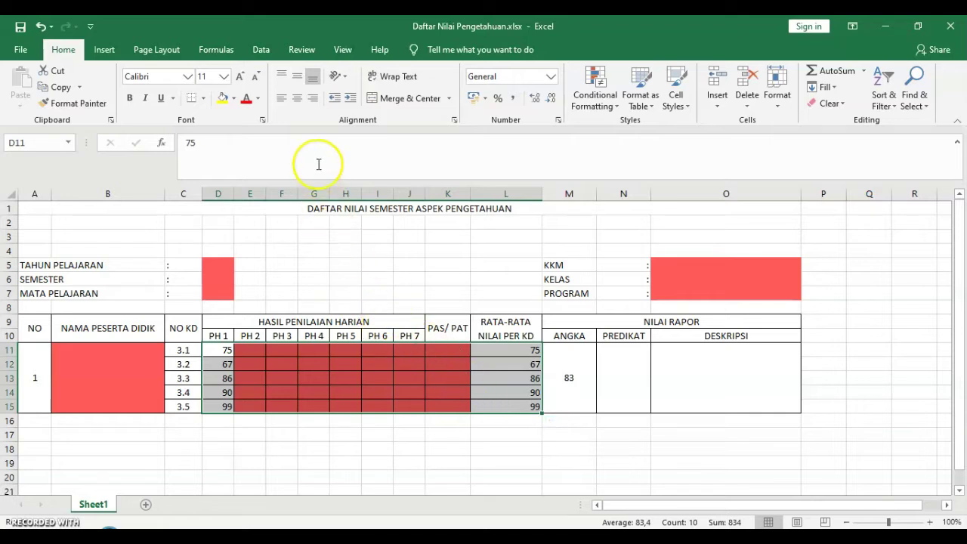
pyautogui.click(298, 99)
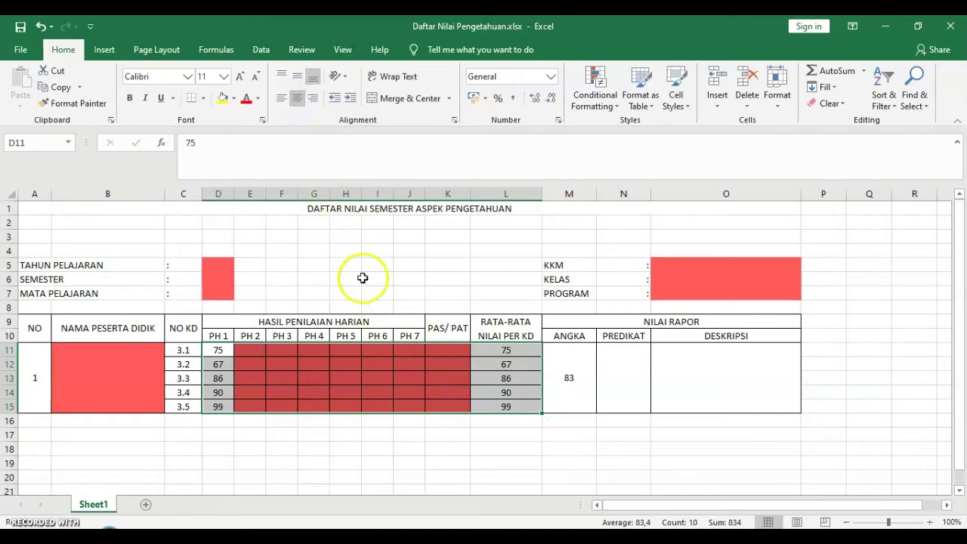
pyautogui.click(386, 384)
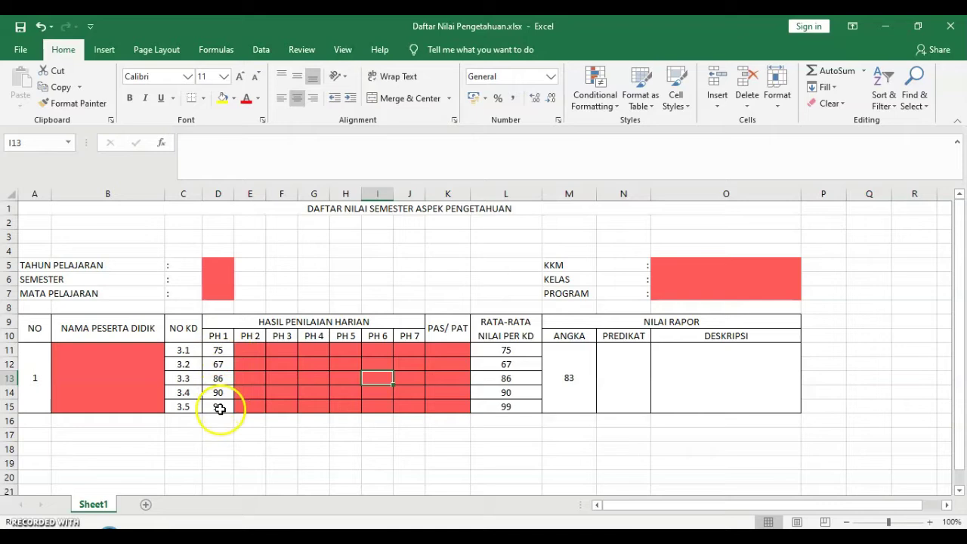
# Clear the PH 1 scores for KD 3.1 to 3.5 from cells D11:D15.
pyautogui.click(218, 408)
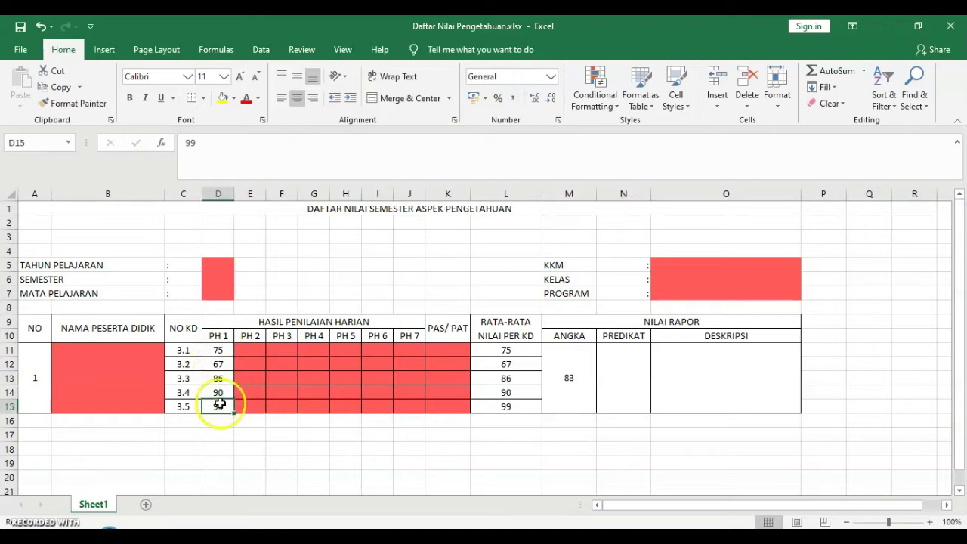
pyautogui.click(220, 350)
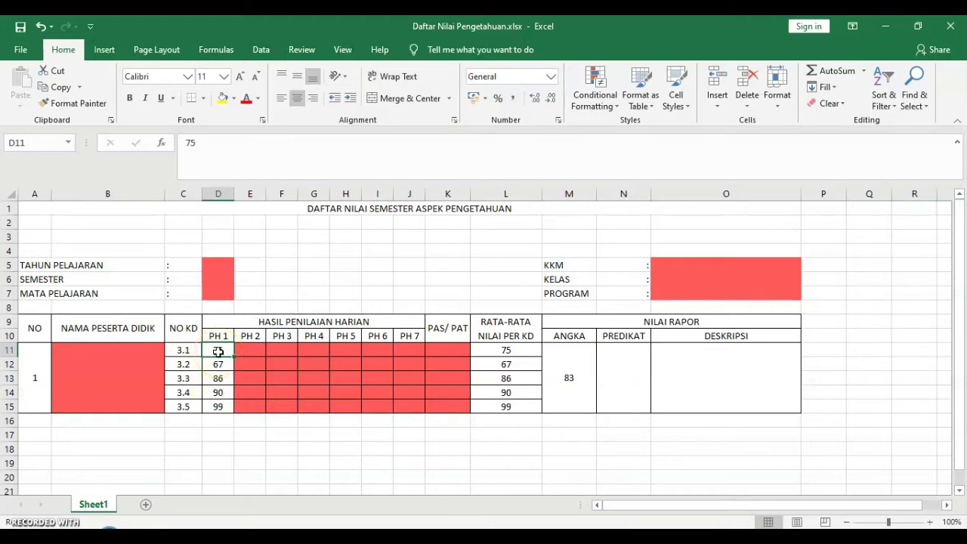
pyautogui.keyDown('shift'); pyautogui.click(222, 407); pyautogui.keyUp('shift')
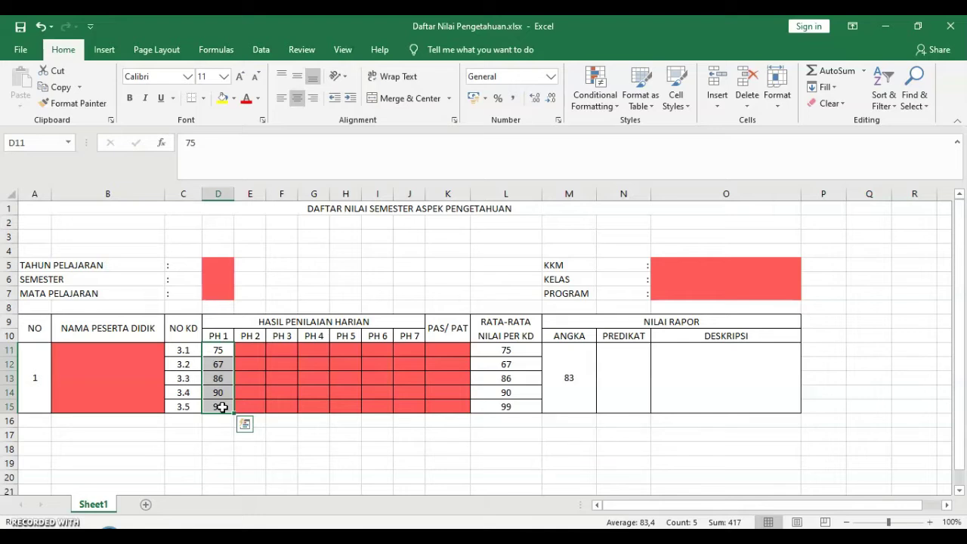
pyautogui.press('Delete')
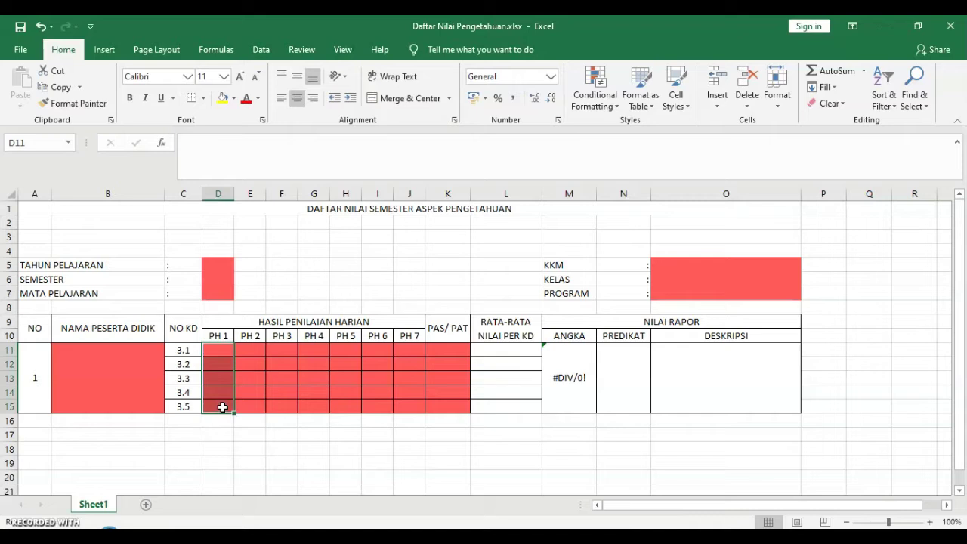
pyautogui.click(572, 355)
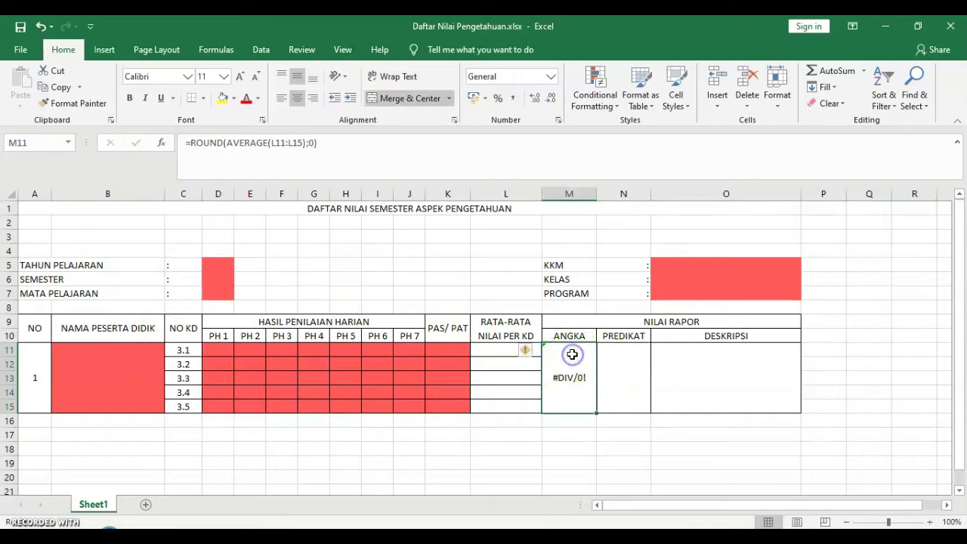
pyautogui.click(625, 366)
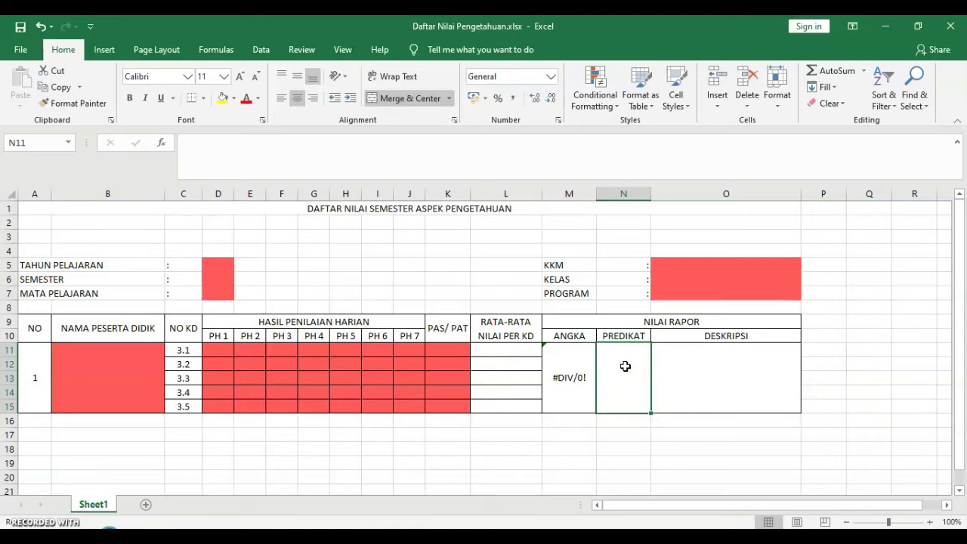
pyautogui.click(621, 368)
pyautogui.click(614, 373)
# Enter the heading KKM in cell T10, in the empty area beside the grade table.
pyautogui.click(872, 508)
pyautogui.moveTo(873, 508); pyautogui.dragTo(934, 508)
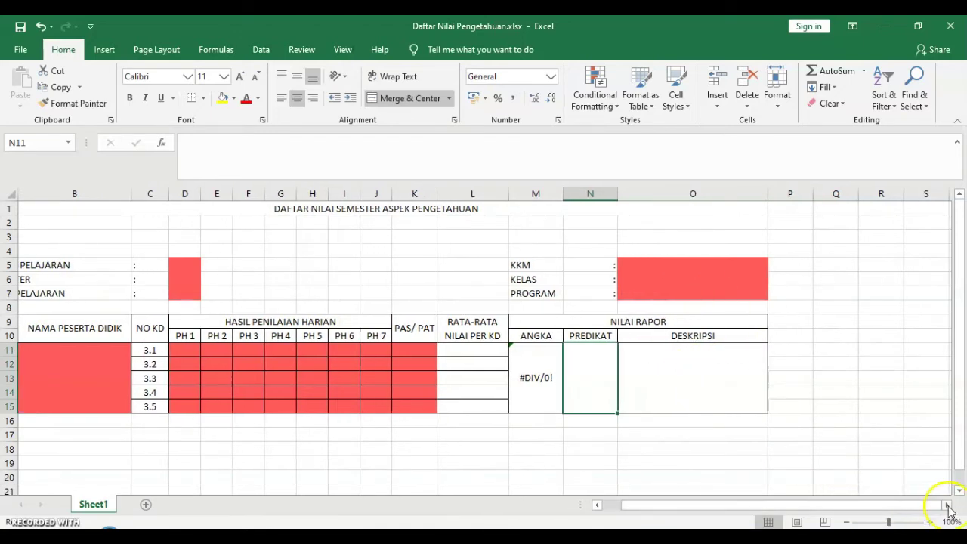
pyautogui.click(947, 506)
pyautogui.click(948, 505)
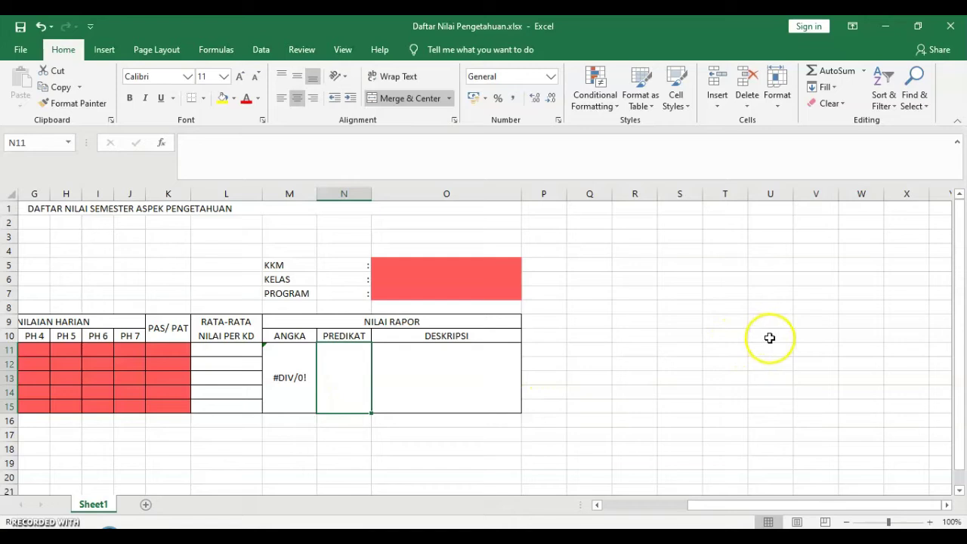
pyautogui.click(722, 337)
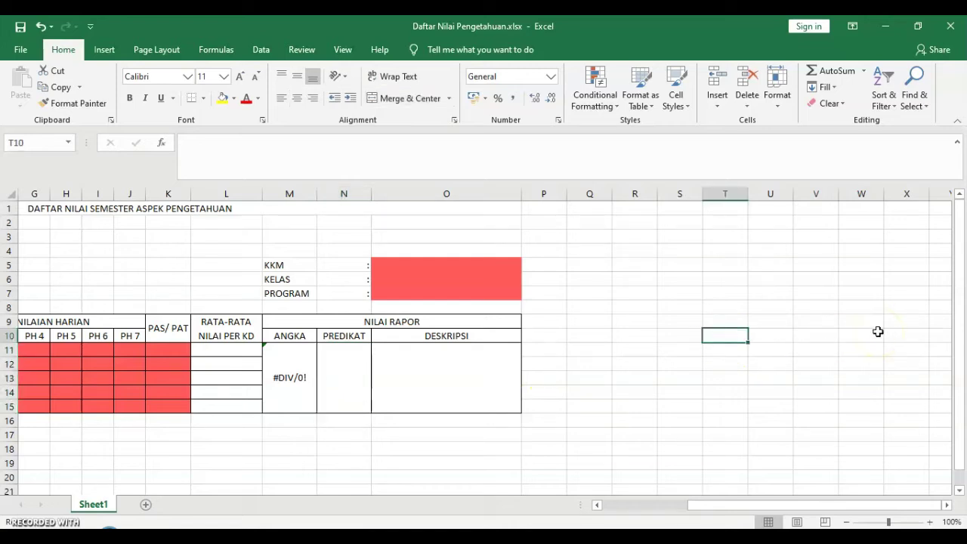
pyautogui.write('KKM')
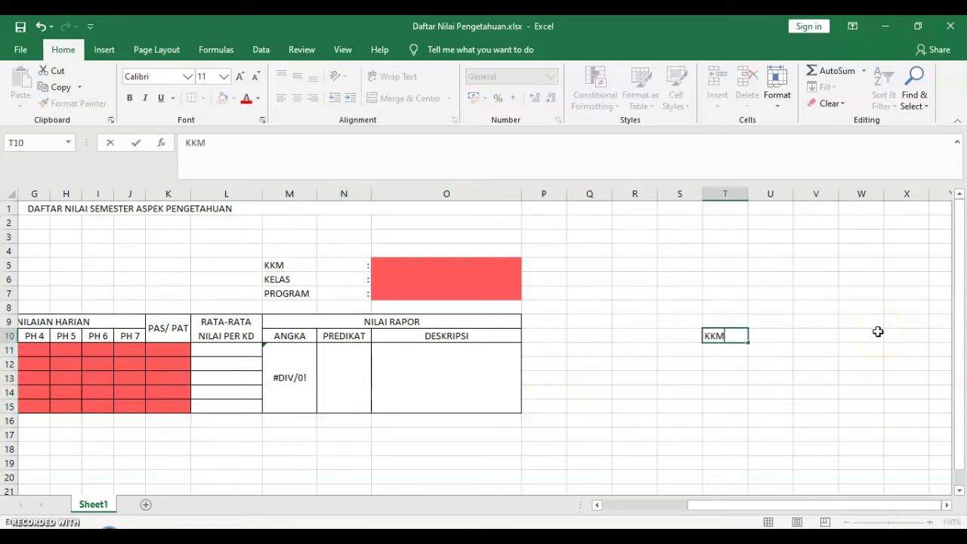
pyautogui.press('Tab')
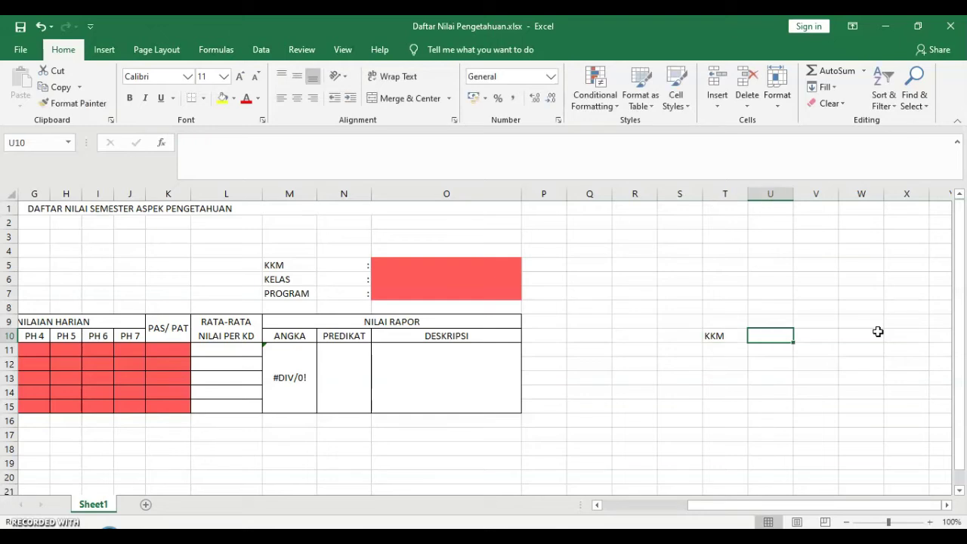
# Enter the predicate headings D, C, B and A in cells U10 to X10, next to the KKM heading.
pyautogui.write('D')
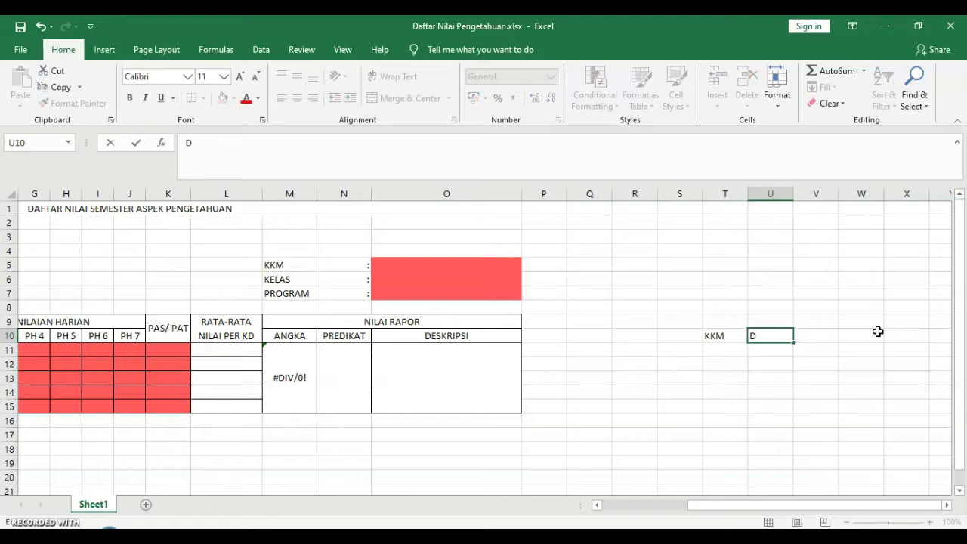
pyautogui.press('Tab')
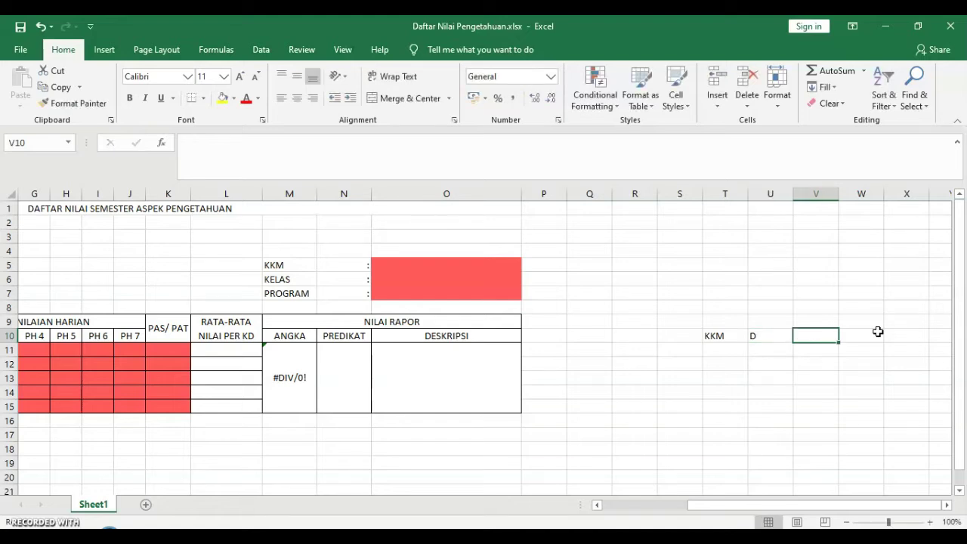
pyautogui.write('C')
pyautogui.click(878, 332)
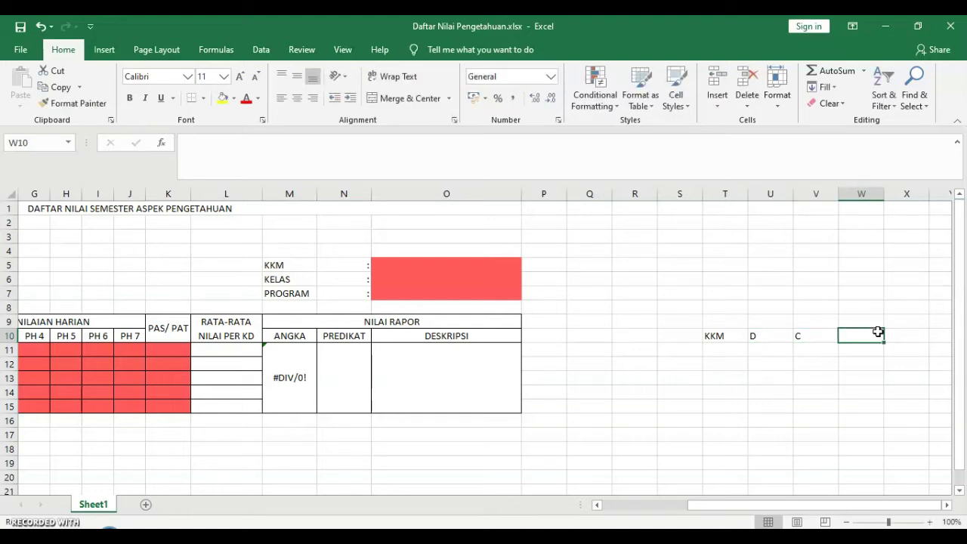
pyautogui.write('B')
pyautogui.press('Tab')
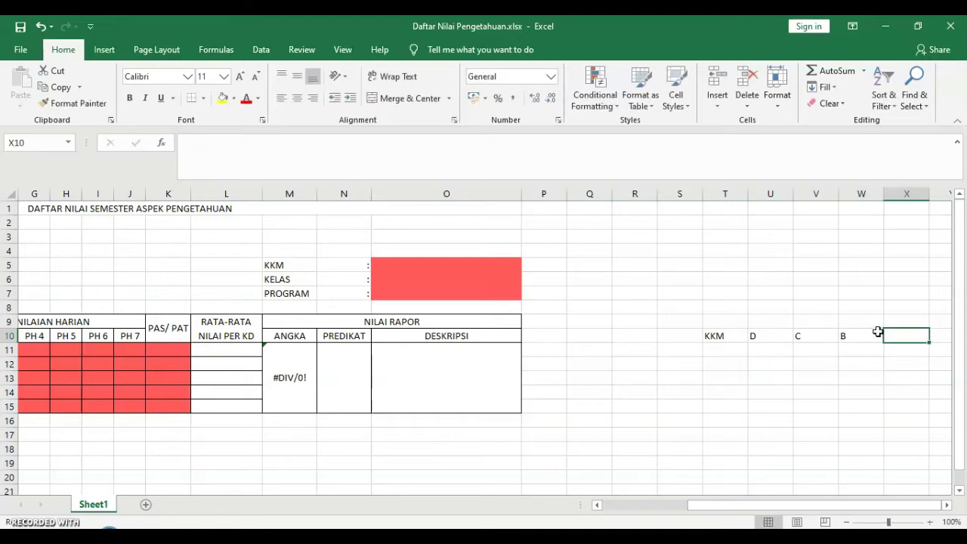
pyautogui.write('A')
pyautogui.press('Return')
pyautogui.press('Up')
# Link cell T11 under the KKM heading to the KKM input cell with the formula =O5.
pyautogui.click(726, 351)
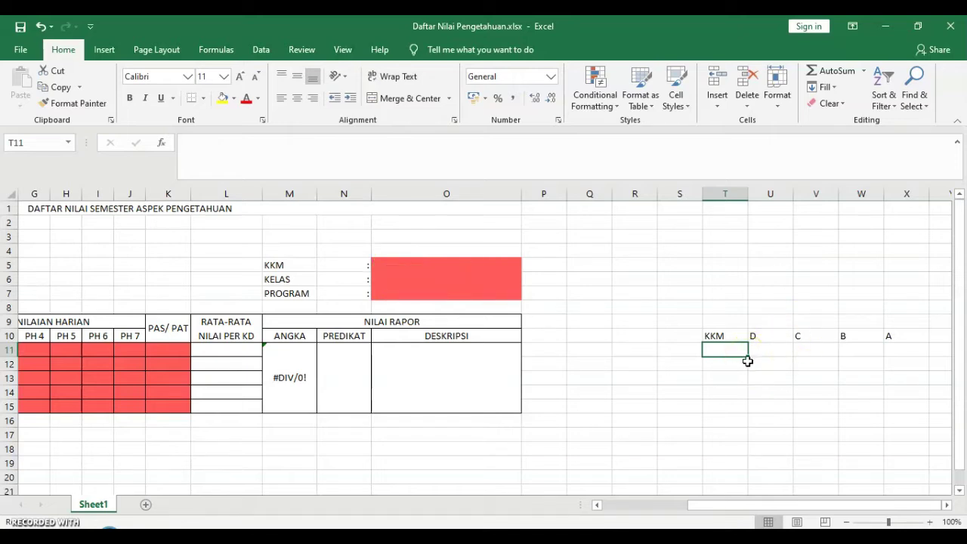
pyautogui.write('=')
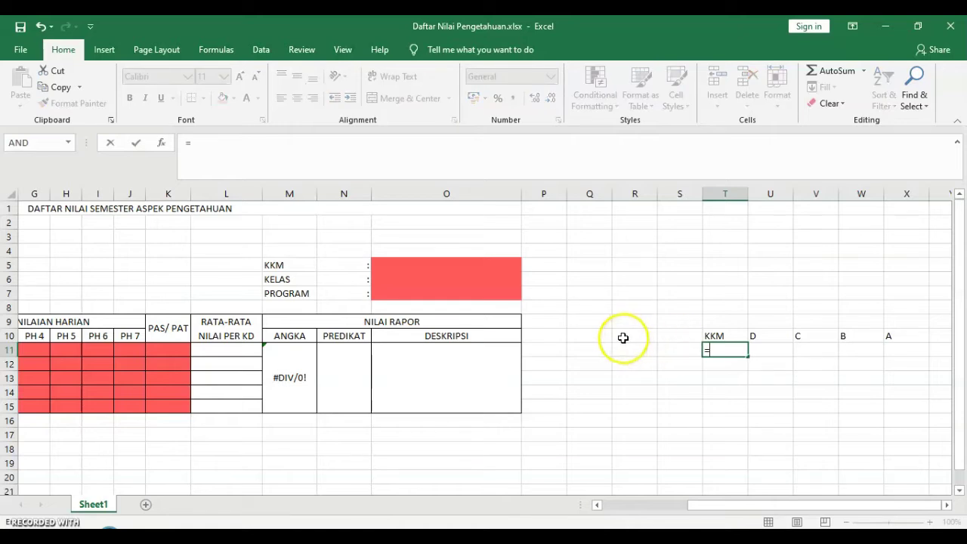
pyautogui.click(411, 265)
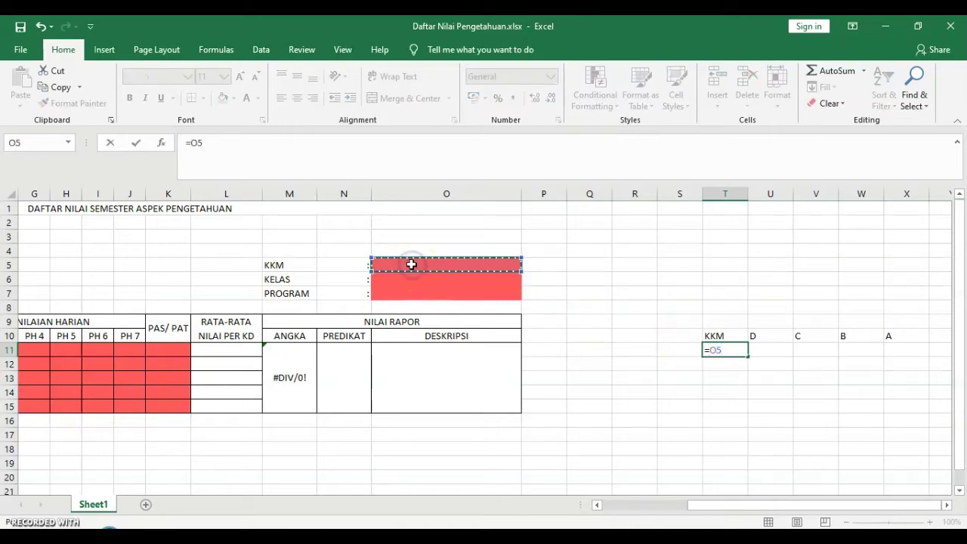
pyautogui.press('Return')
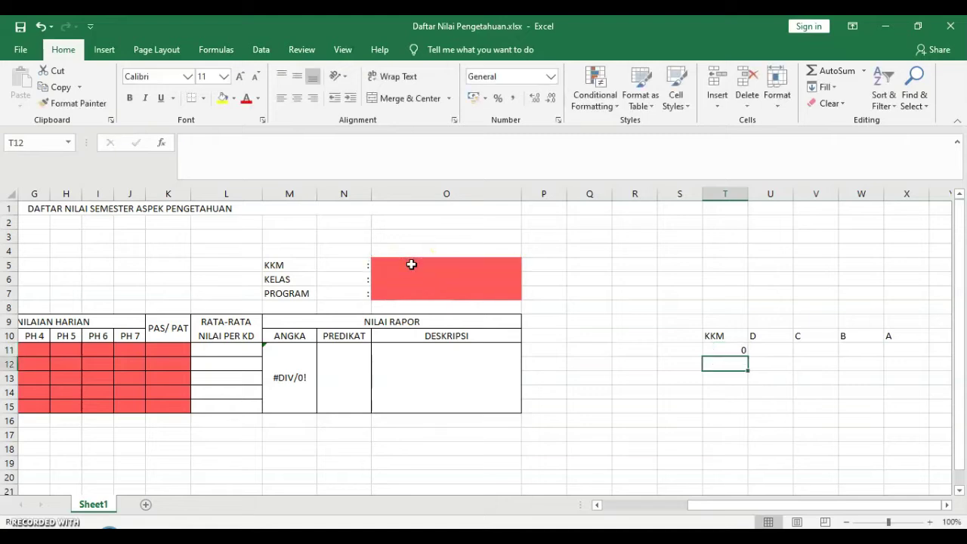
pyautogui.click(716, 350)
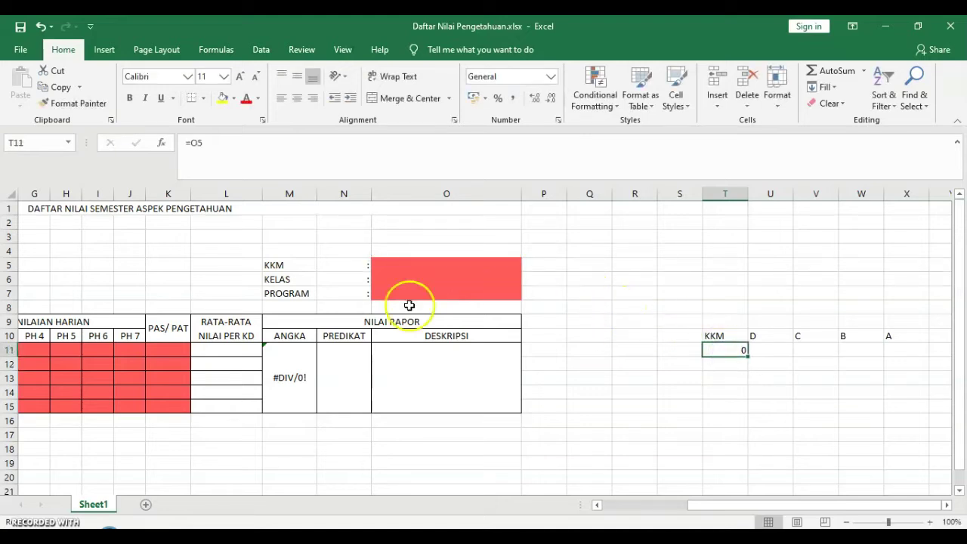
# Enter 70 as the KKM in cell O5 and align it left.
pyautogui.click(424, 266)
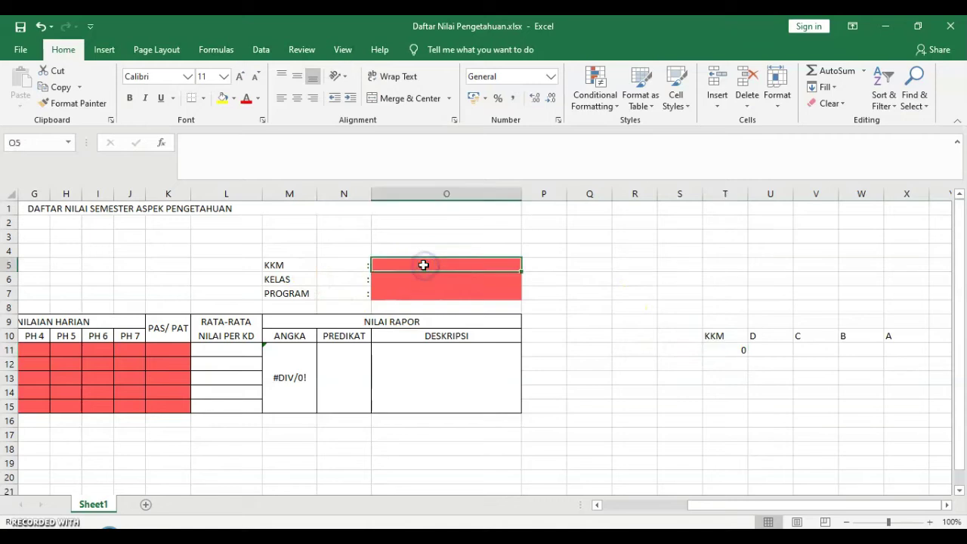
pyautogui.click(452, 272)
pyautogui.write('70')
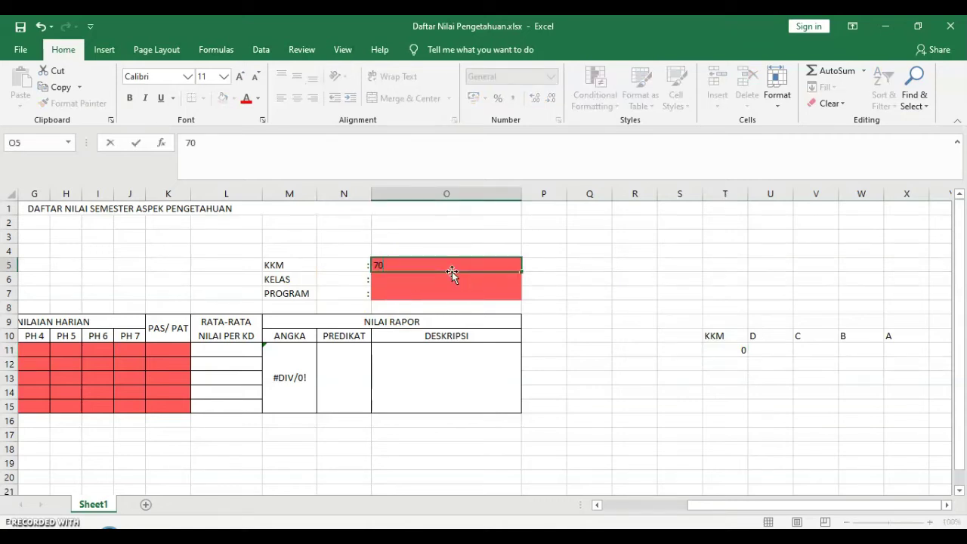
pyautogui.press('Return')
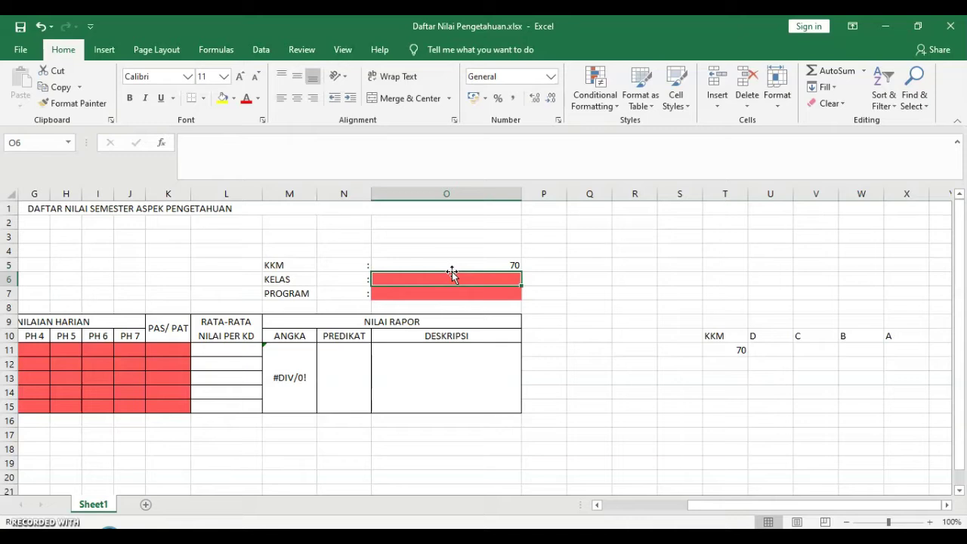
pyautogui.click(443, 266)
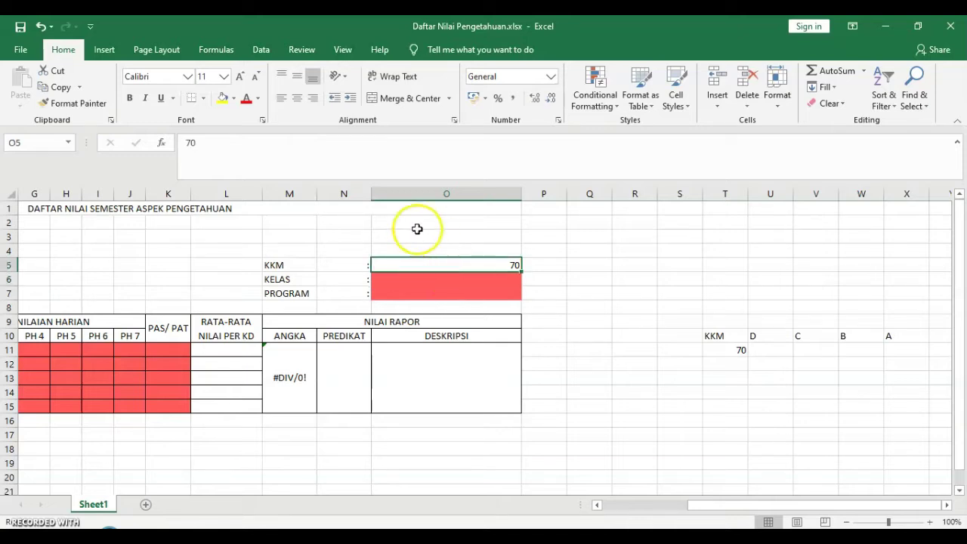
pyautogui.click(280, 101)
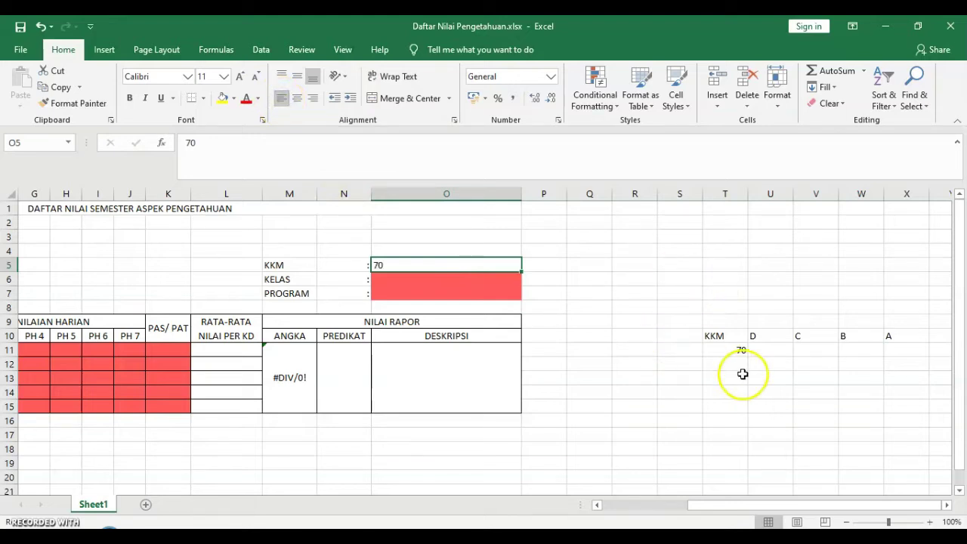
pyautogui.click(735, 350)
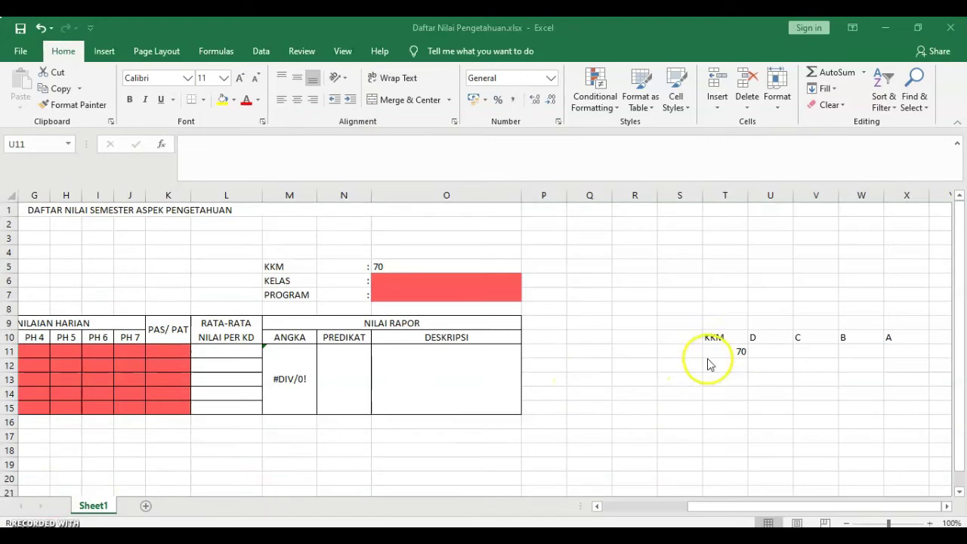
pyautogui.click(722, 350)
pyautogui.click(722, 350)
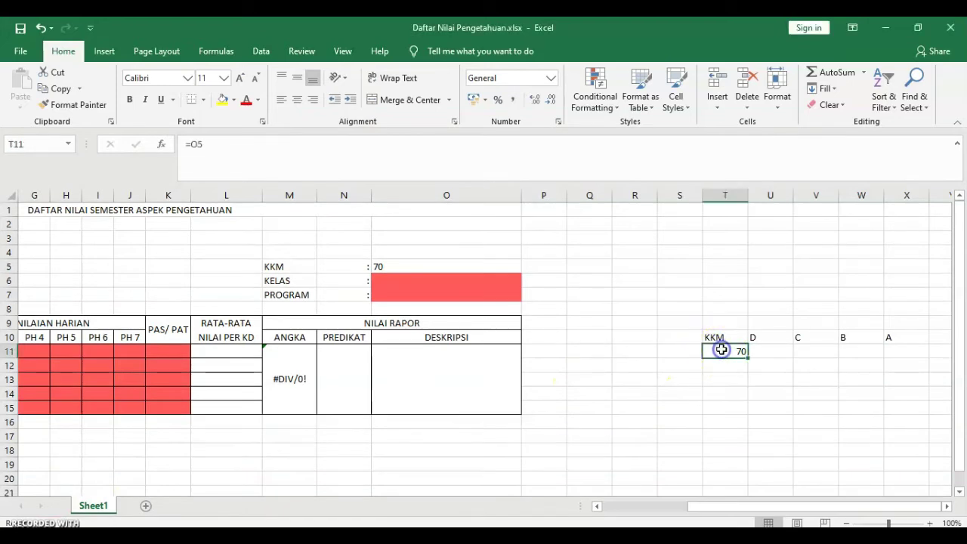
pyautogui.click(801, 349)
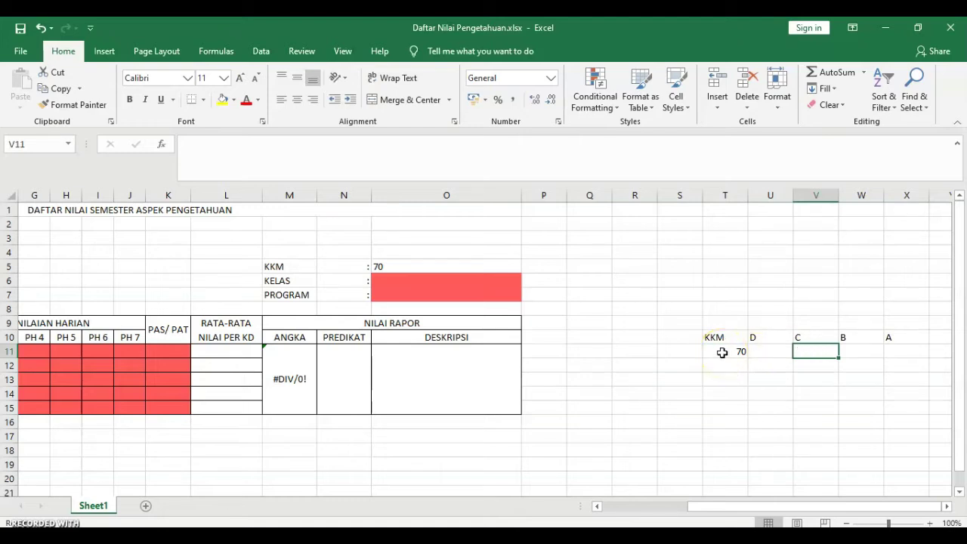
pyautogui.click(767, 350)
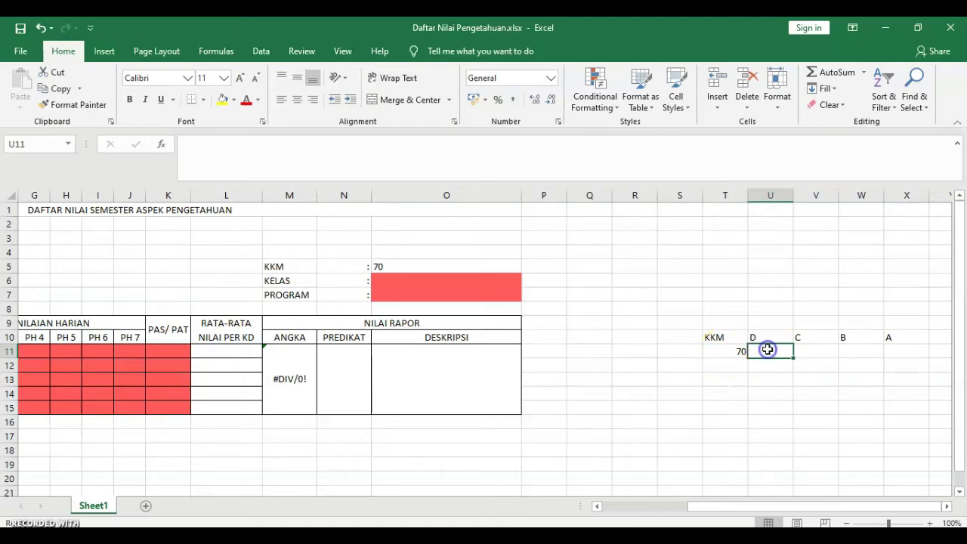
# Calculate the predicate interval in cell S11, beside the linked KKM value, with the formula =(100-T11)/3.
pyautogui.click(684, 352)
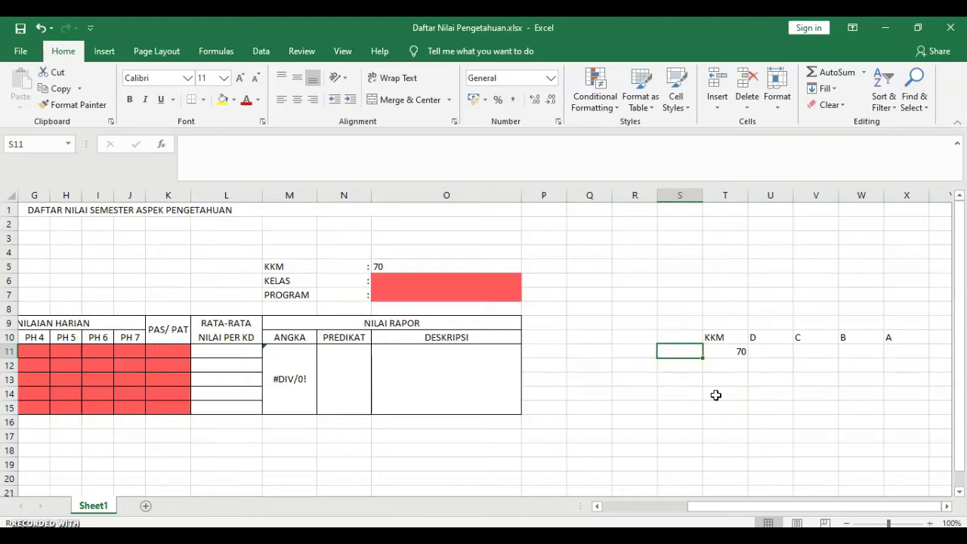
pyautogui.press('F2')
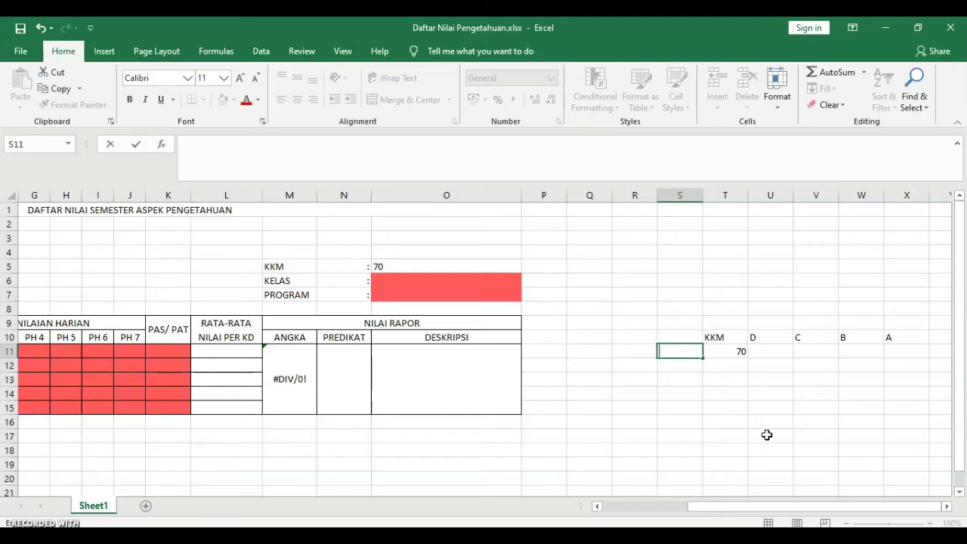
pyautogui.write('=')
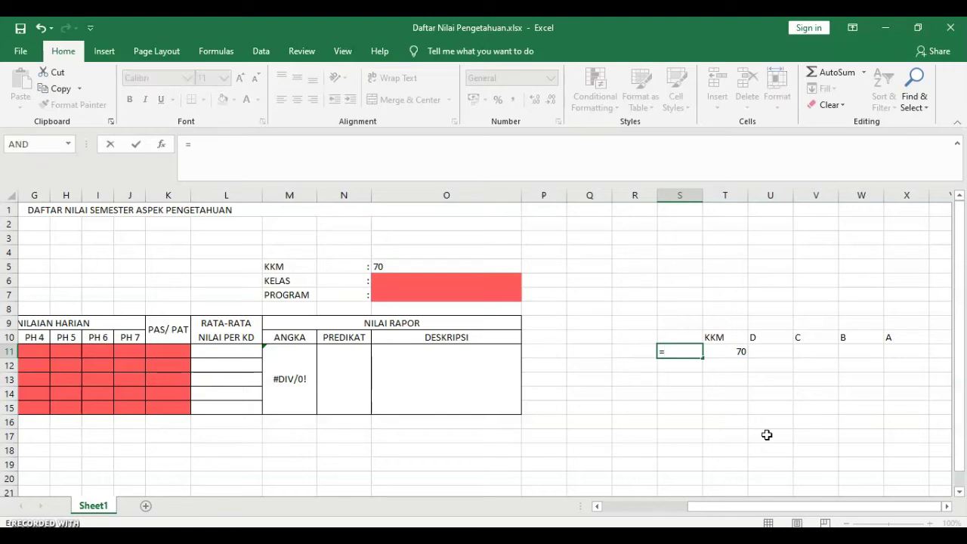
pyautogui.write('(100-')
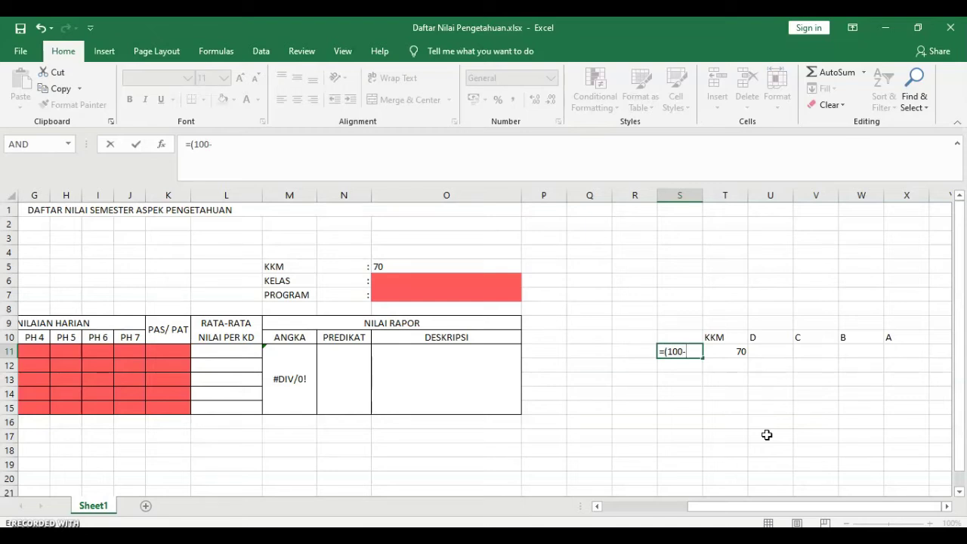
pyautogui.click(731, 353)
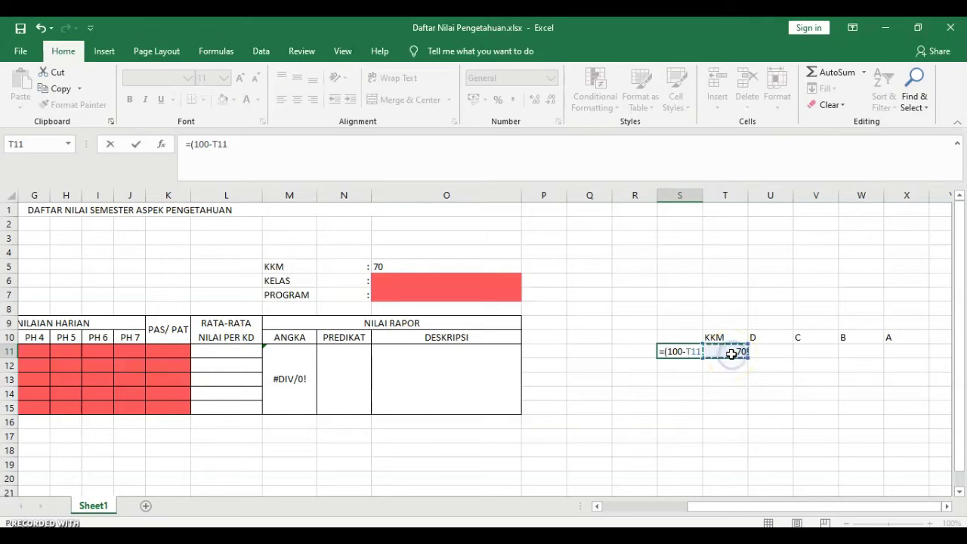
pyautogui.write(')/3')
pyautogui.press('Return')
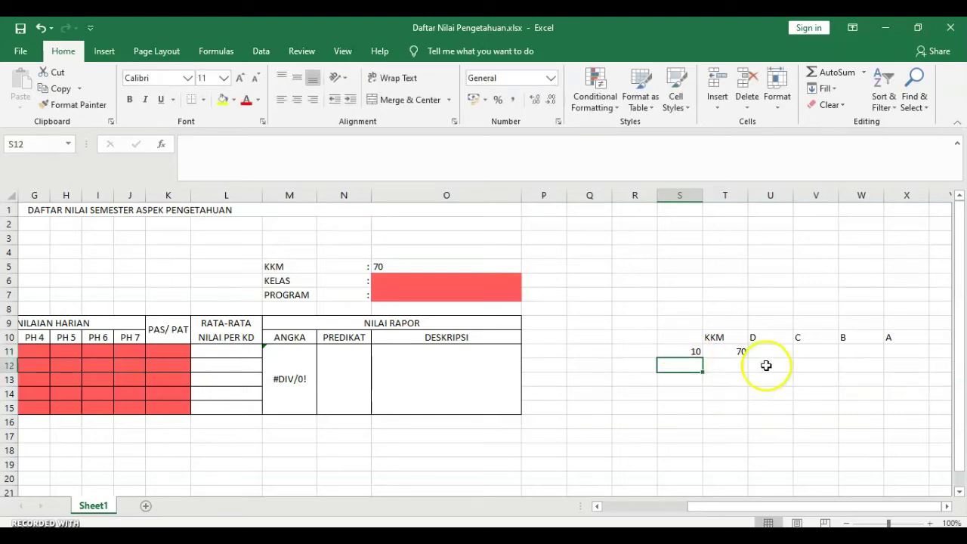
pyautogui.click(667, 350)
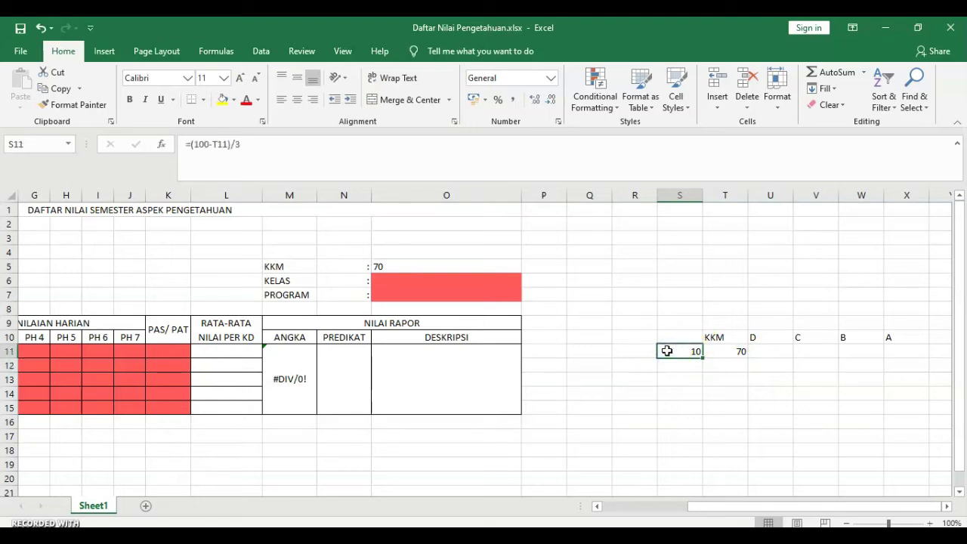
# Calculate the upper limit for predicate C in cell V11 with the formula =T11+S11.
pyautogui.click(806, 352)
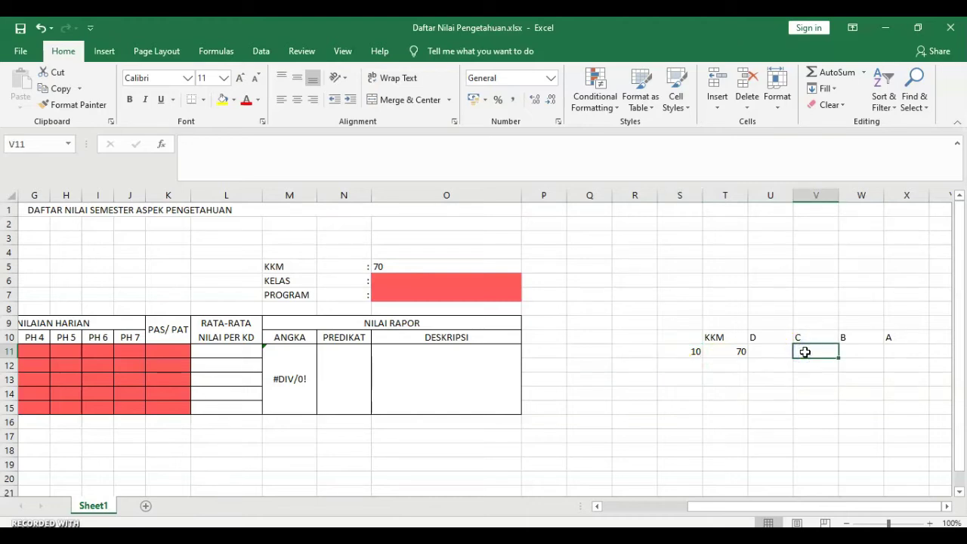
pyautogui.click(720, 351)
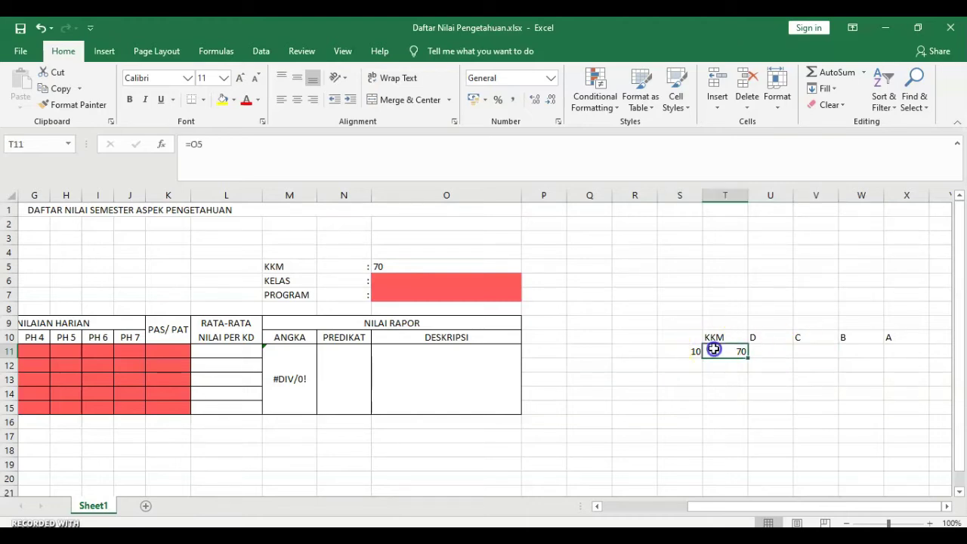
pyautogui.click(809, 349)
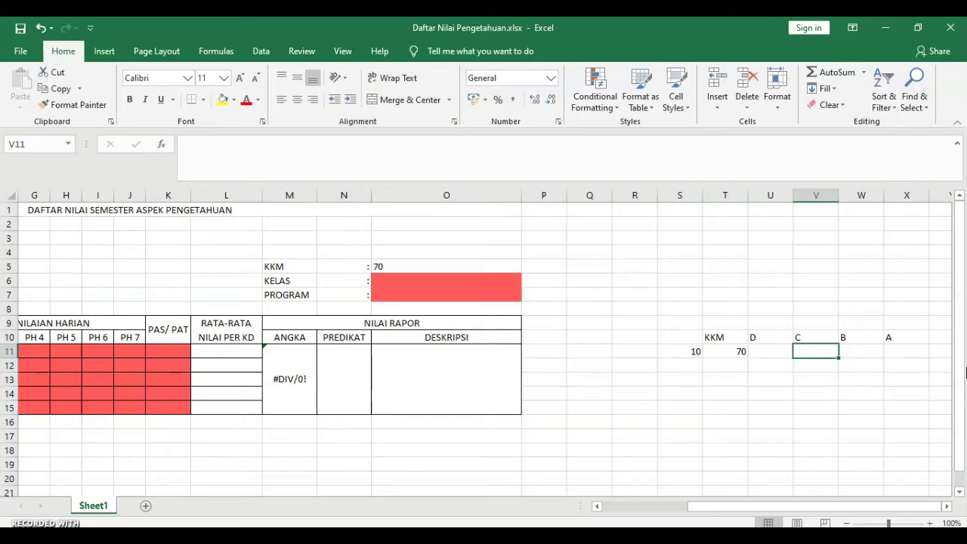
pyautogui.write('=')
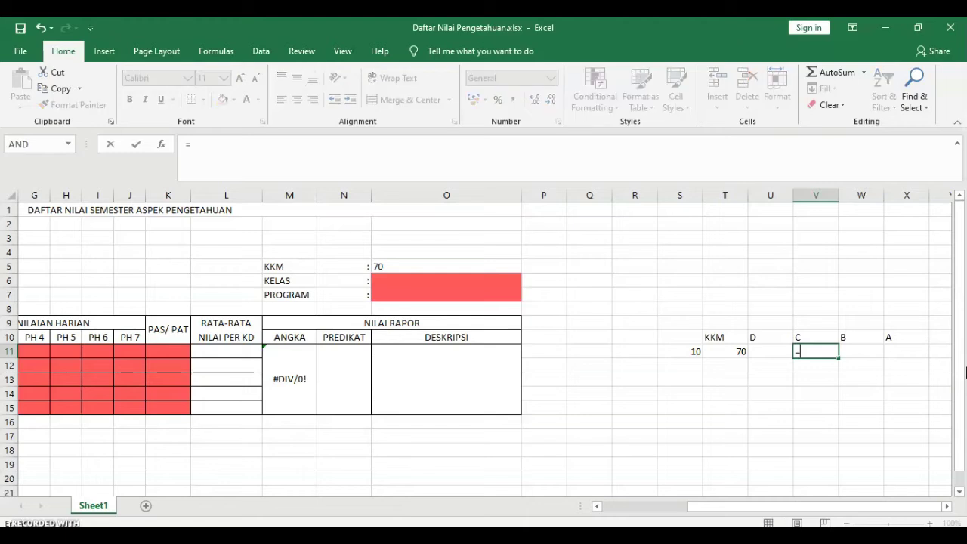
pyautogui.click(728, 351)
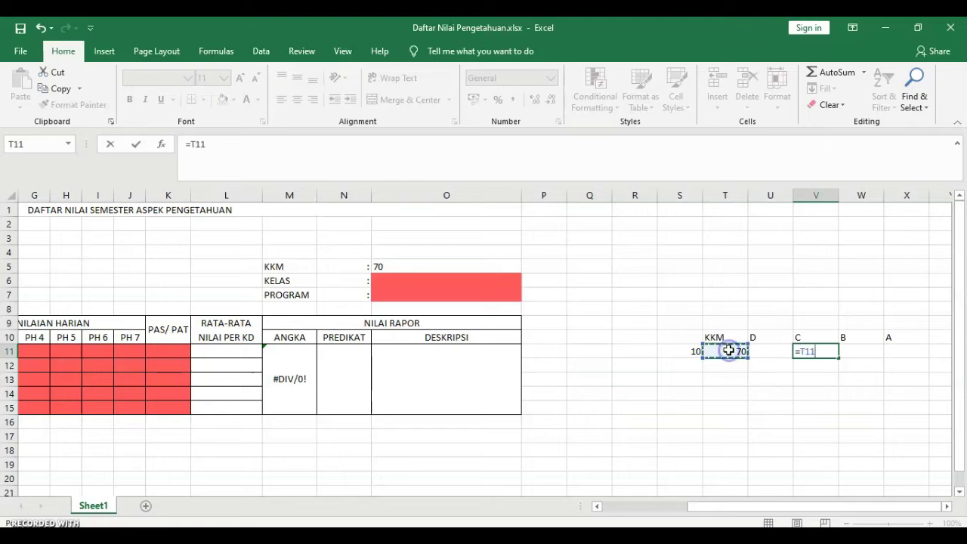
pyautogui.write('+')
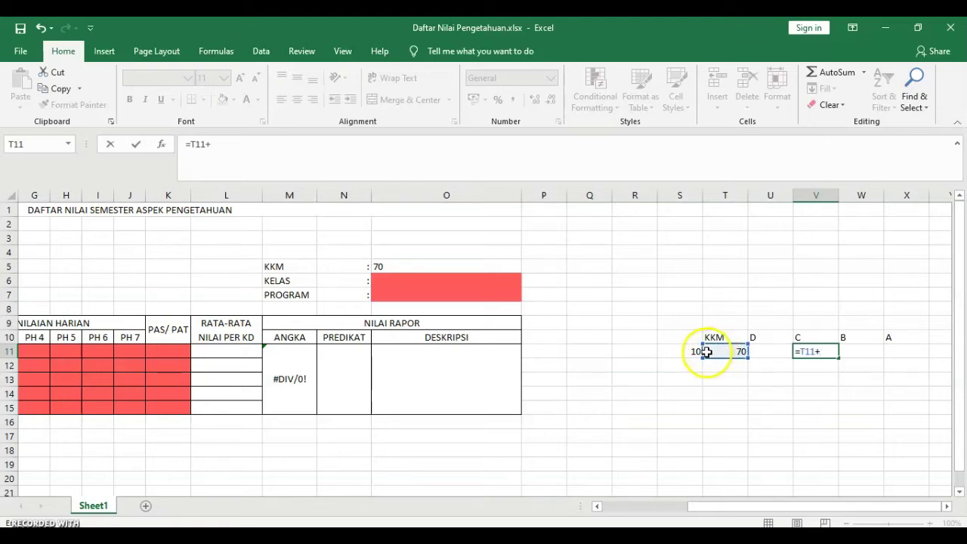
pyautogui.click(677, 352)
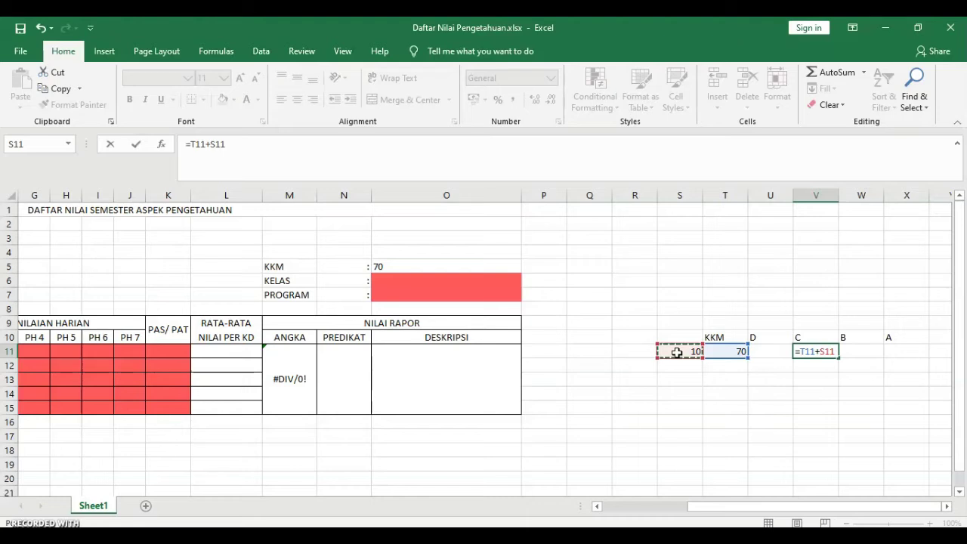
pyautogui.press('Return')
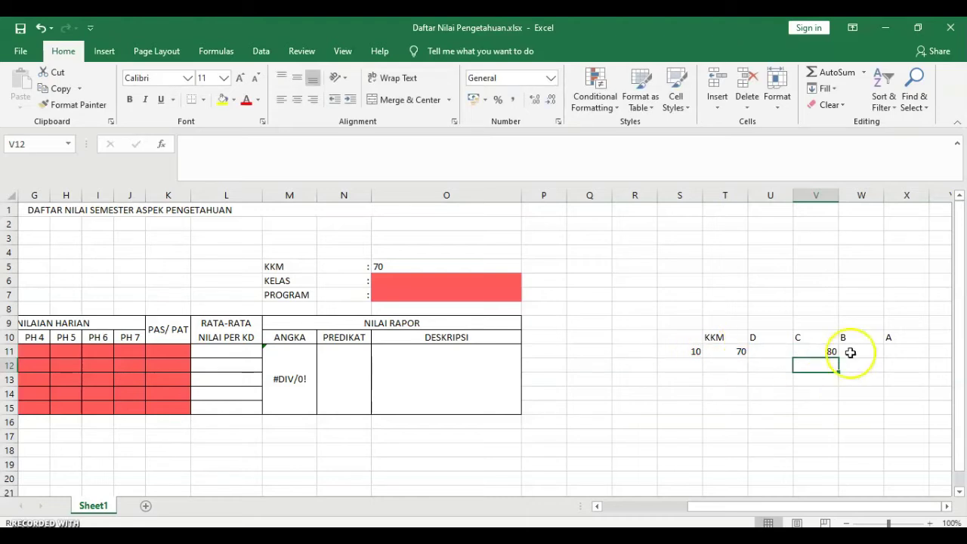
pyautogui.click(820, 353)
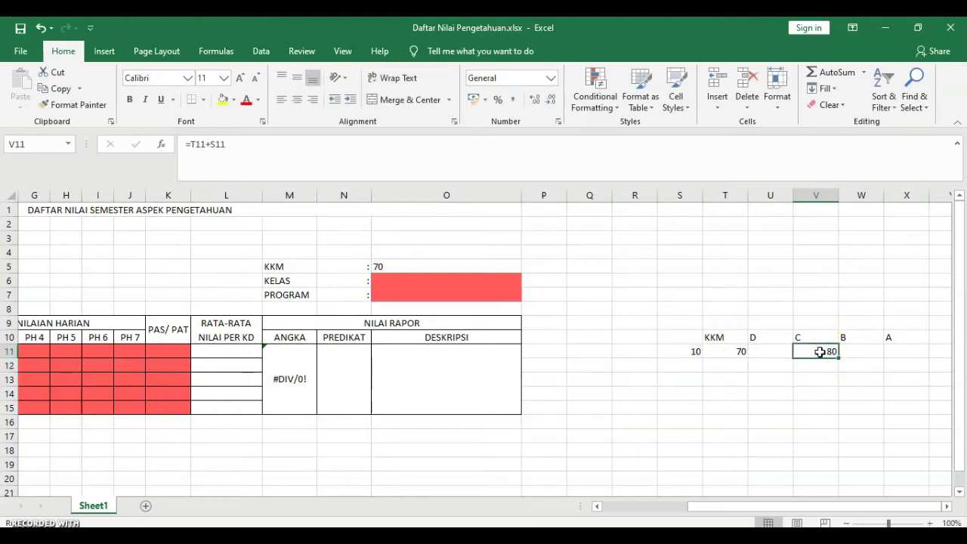
pyautogui.click(817, 359)
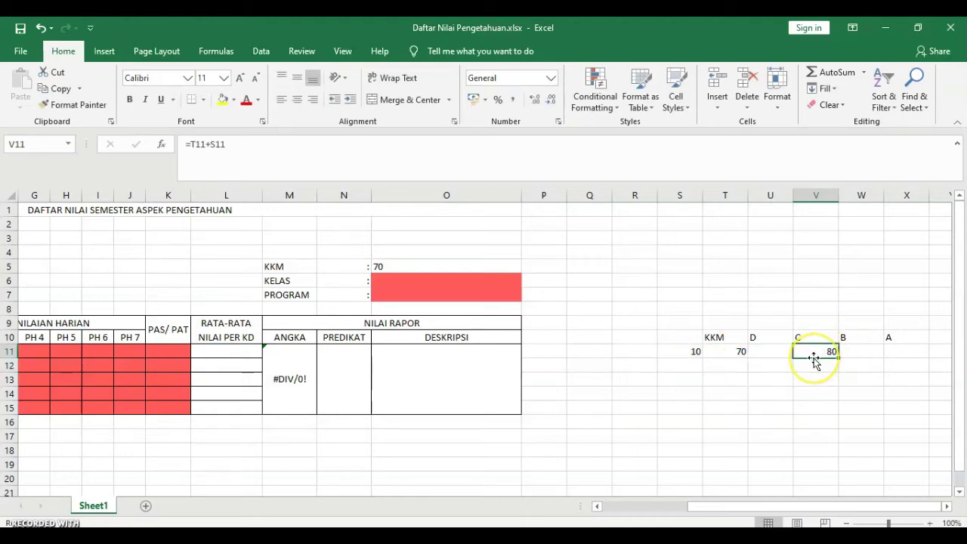
# Calculate the upper limit for predicate B in cell W11 with the formula =T11+2*S11.
pyautogui.click(863, 351)
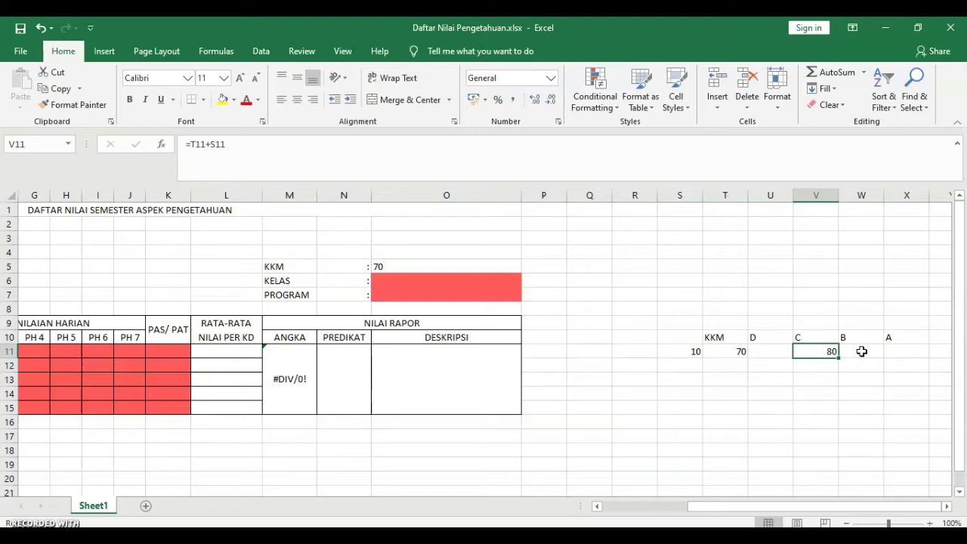
pyautogui.click(862, 352)
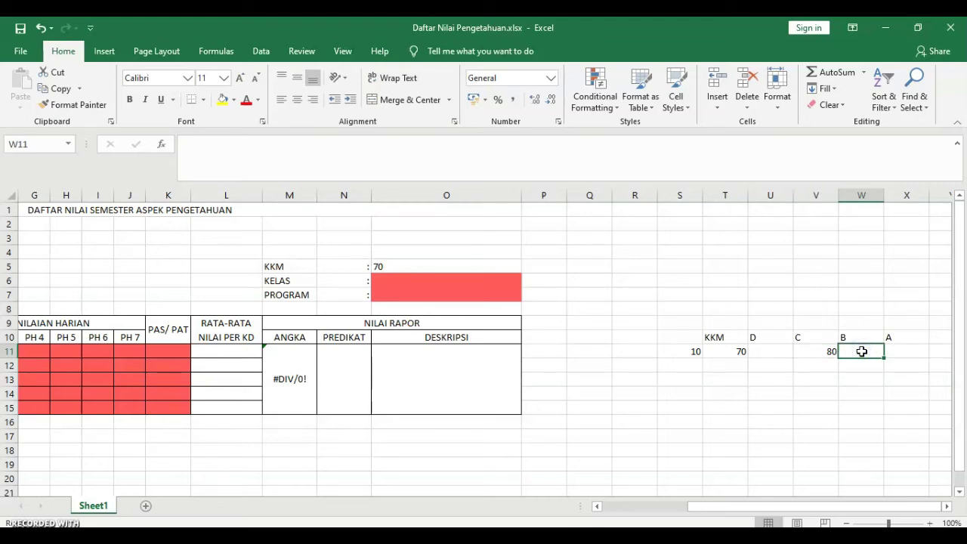
pyautogui.write('=')
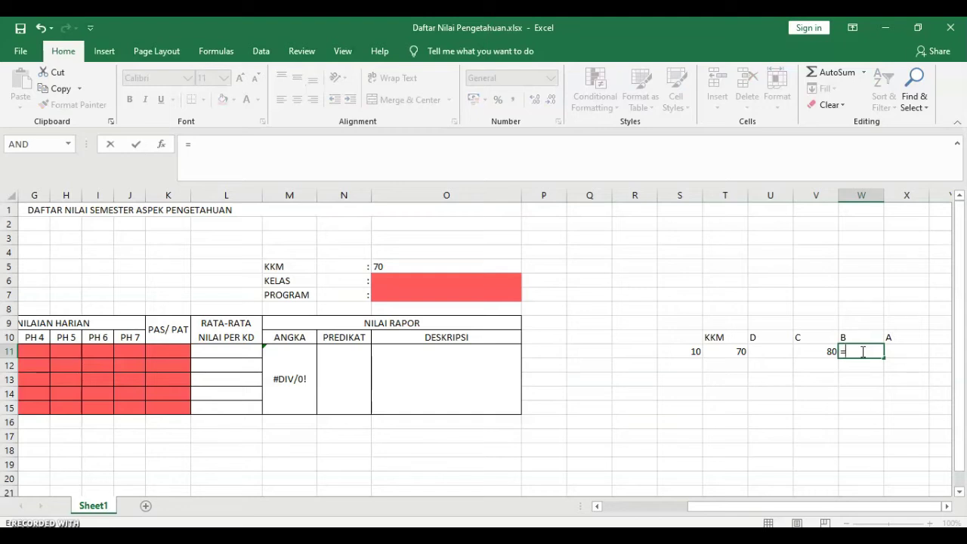
pyautogui.click(725, 349)
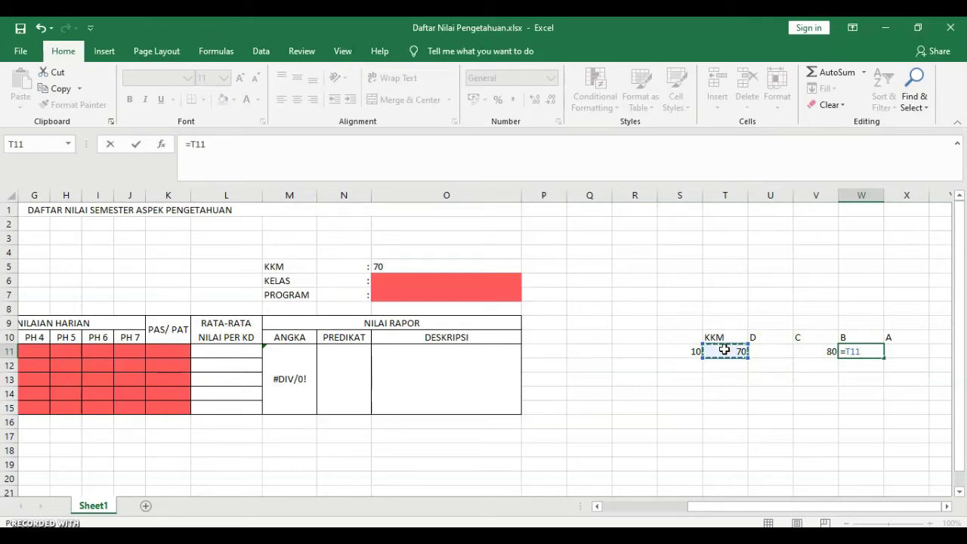
pyautogui.write('+2')
pyautogui.write('*')
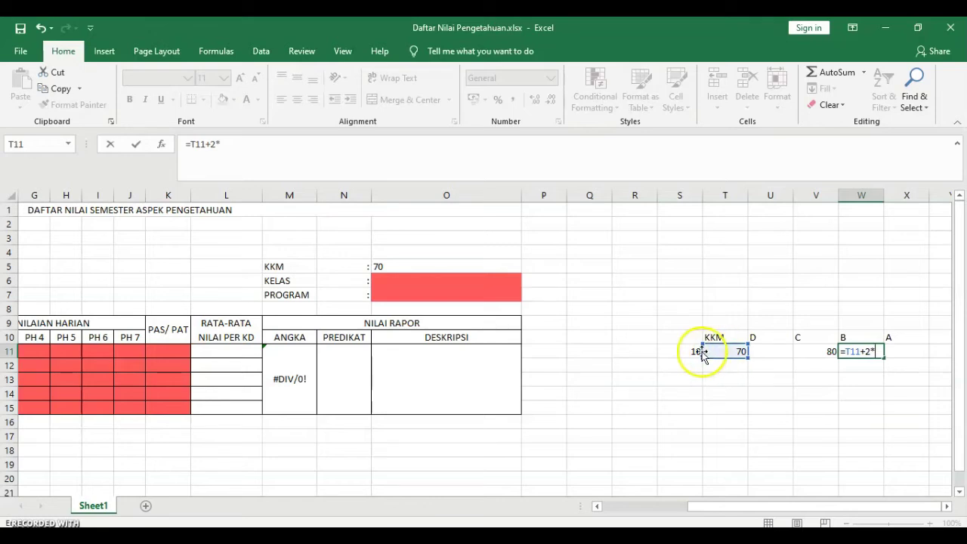
pyautogui.click(690, 351)
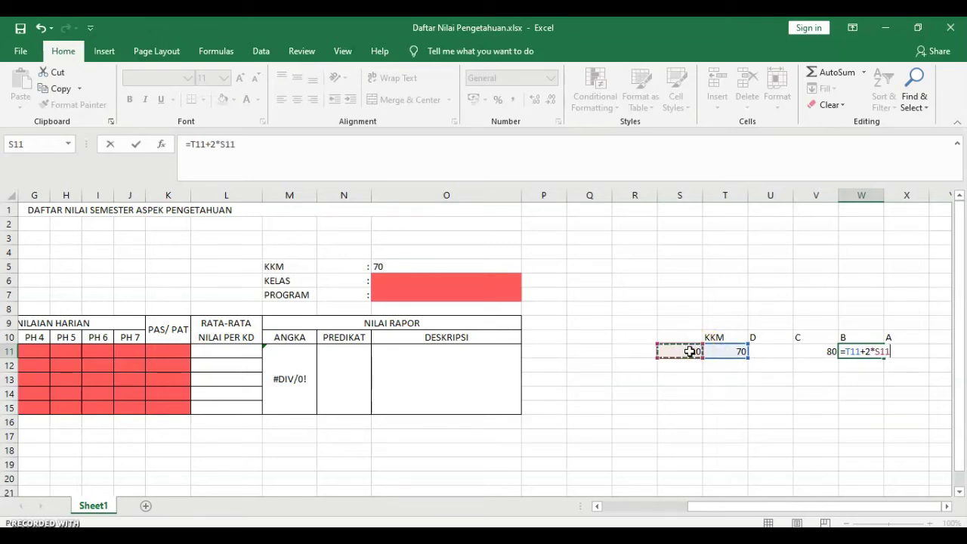
pyautogui.press('Return')
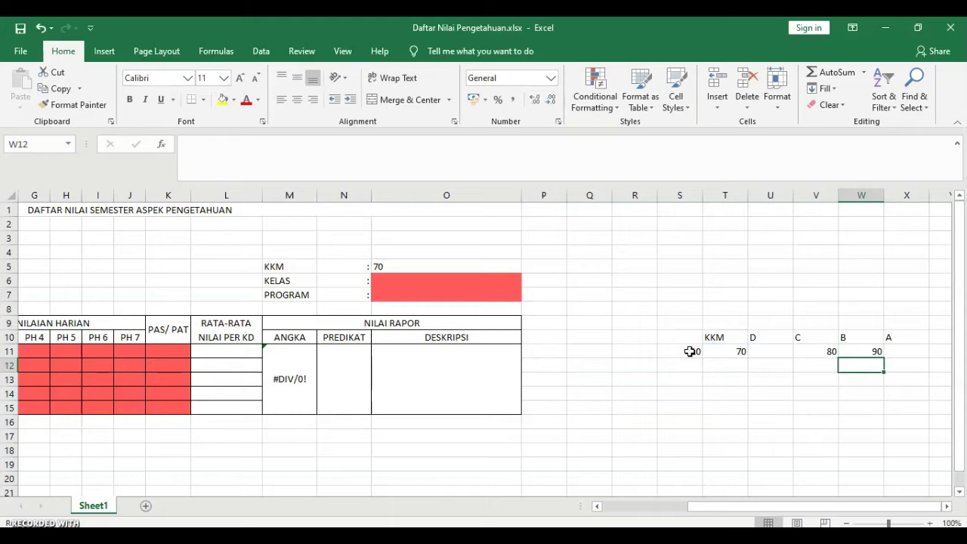
pyautogui.click(861, 352)
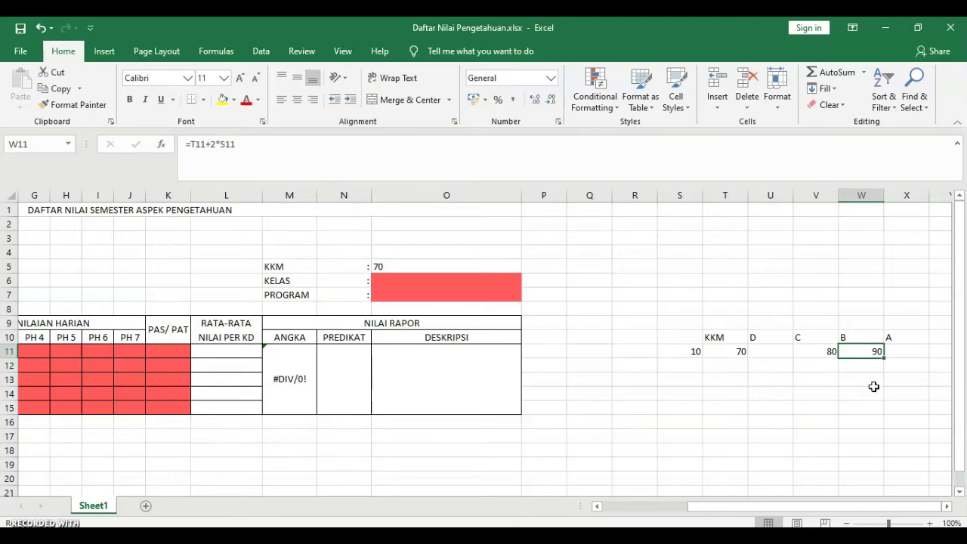
# Calculate the upper limit for predicate A in cell X11 with the formula =T11+3*S11.
pyautogui.click(902, 350)
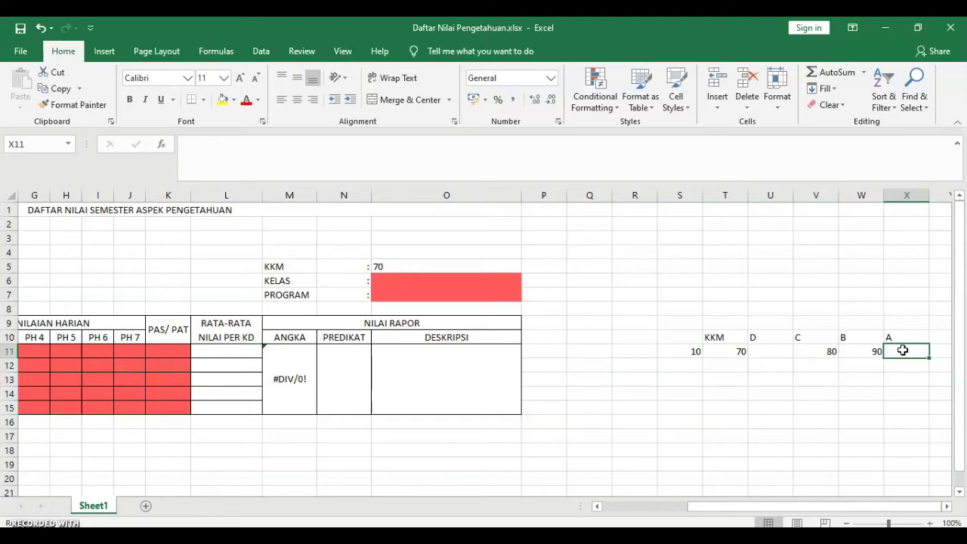
pyautogui.write('=')
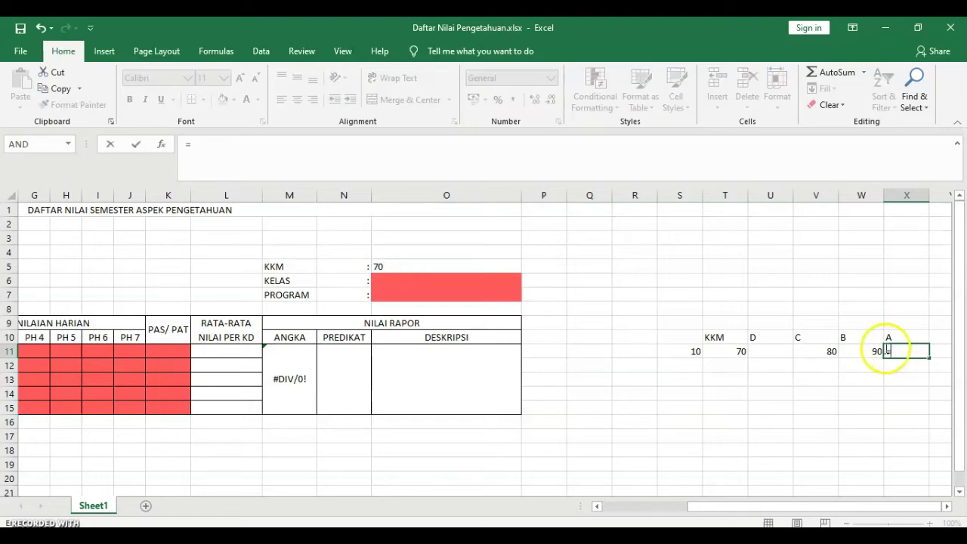
pyautogui.click(725, 352)
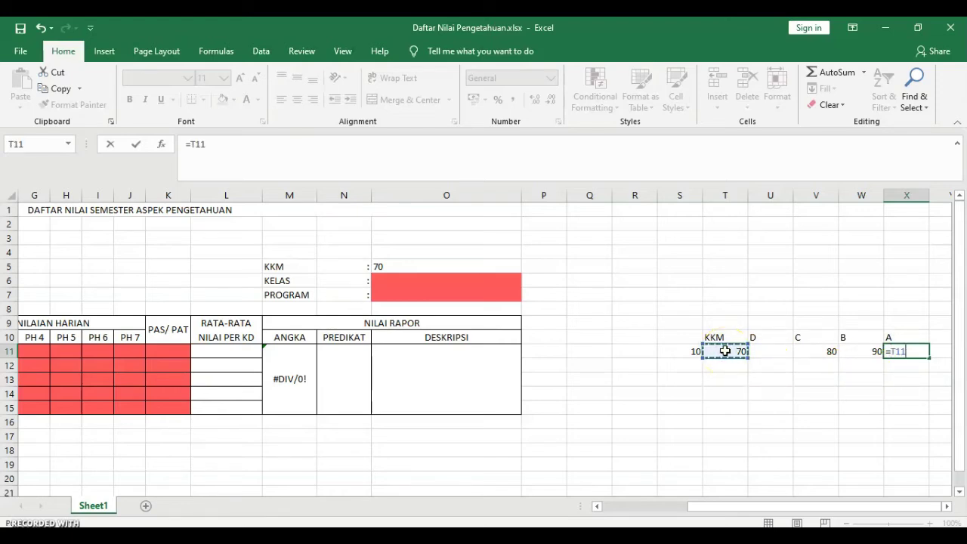
pyautogui.write('+')
pyautogui.write('3*')
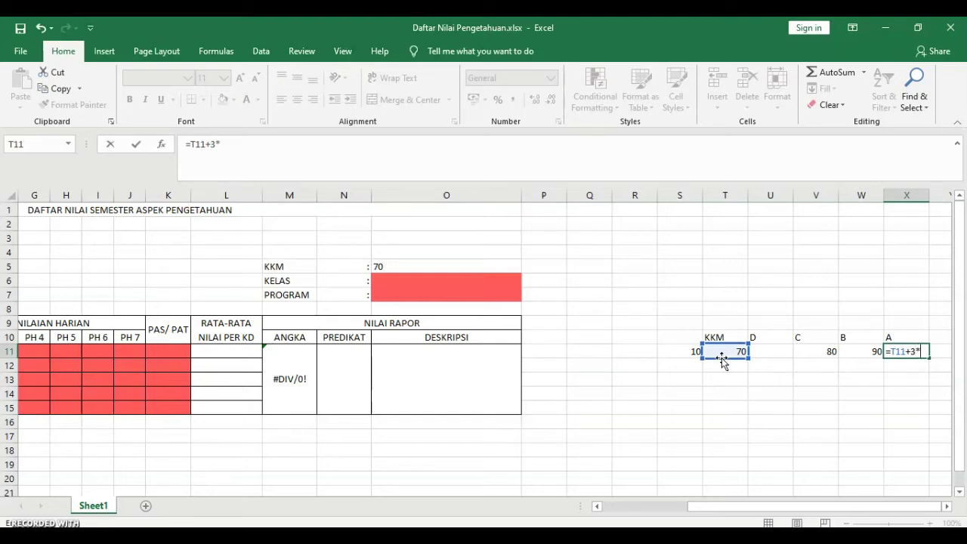
pyautogui.click(682, 354)
pyautogui.press('Return')
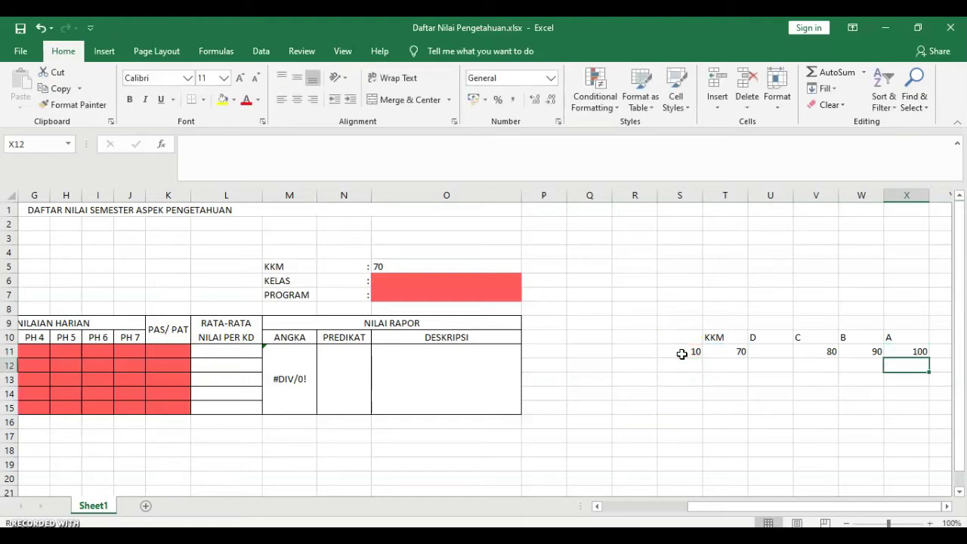
pyautogui.click(894, 352)
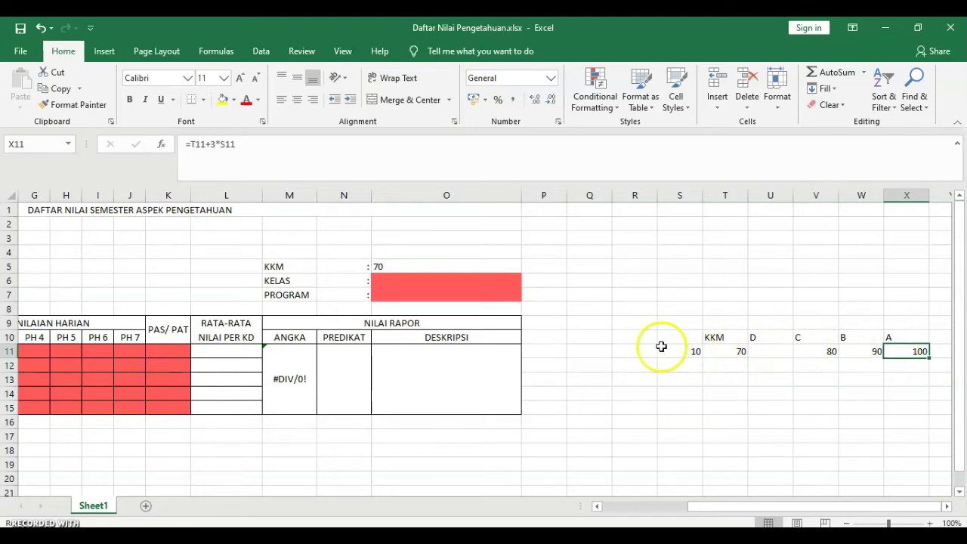
# Change the KKM in cell O5 to 65 to test the predicate limit formulas.
pyautogui.click(724, 353)
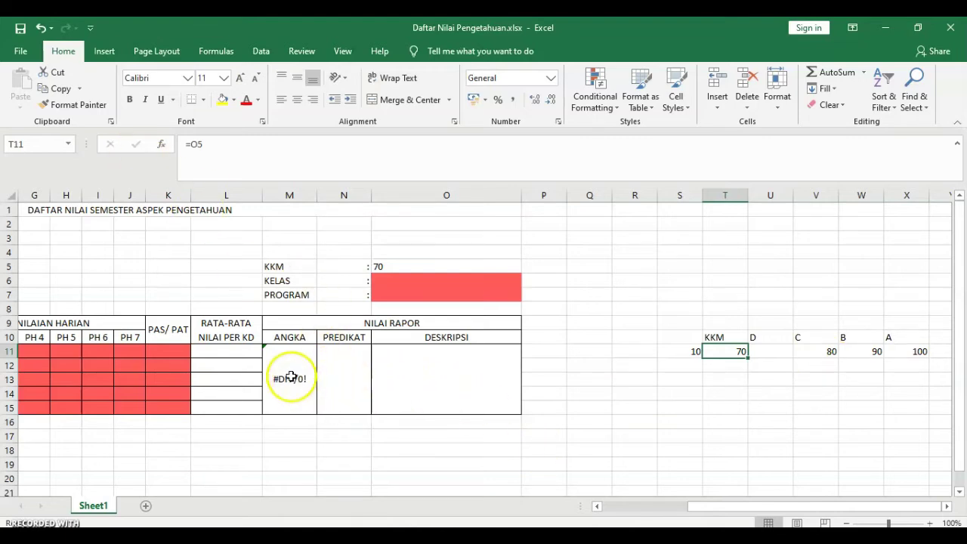
pyautogui.click(422, 267)
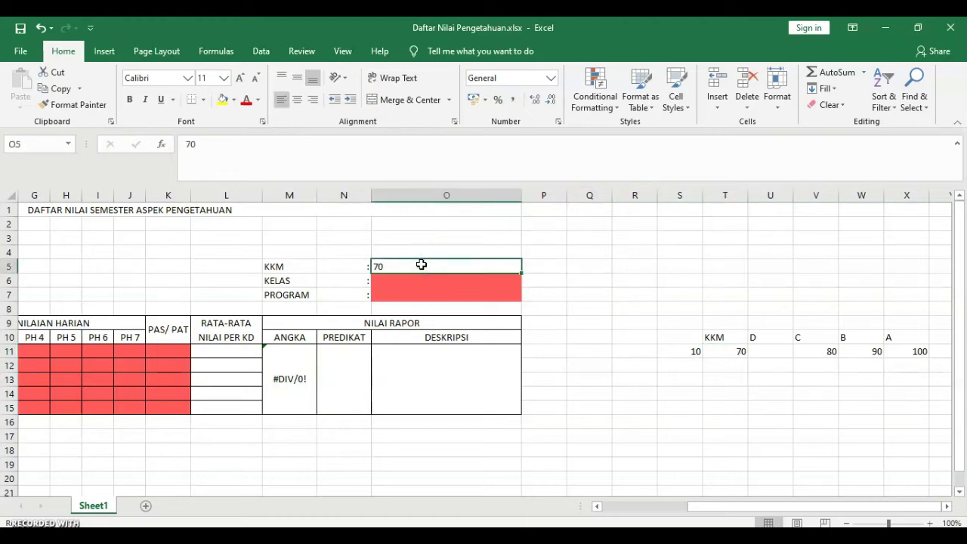
pyautogui.write('65')
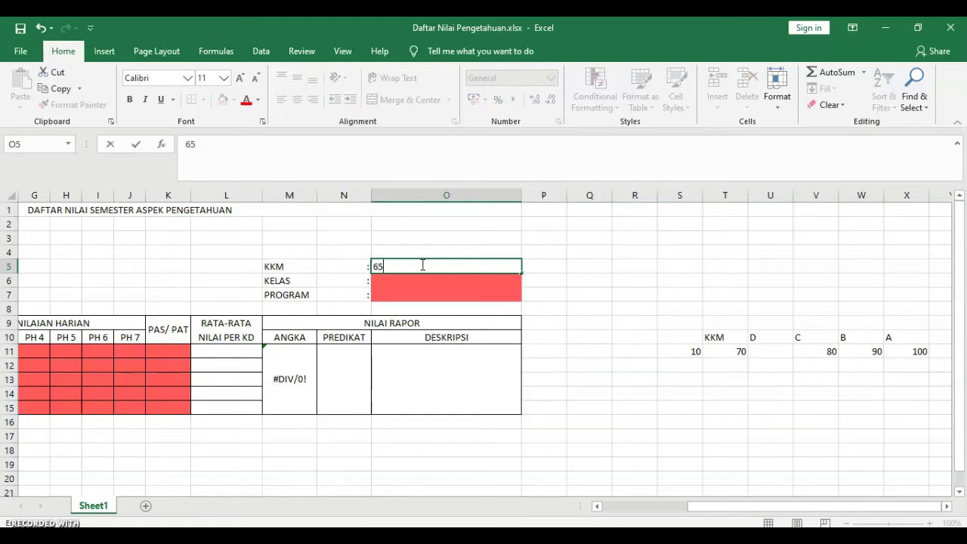
pyautogui.press('Return')
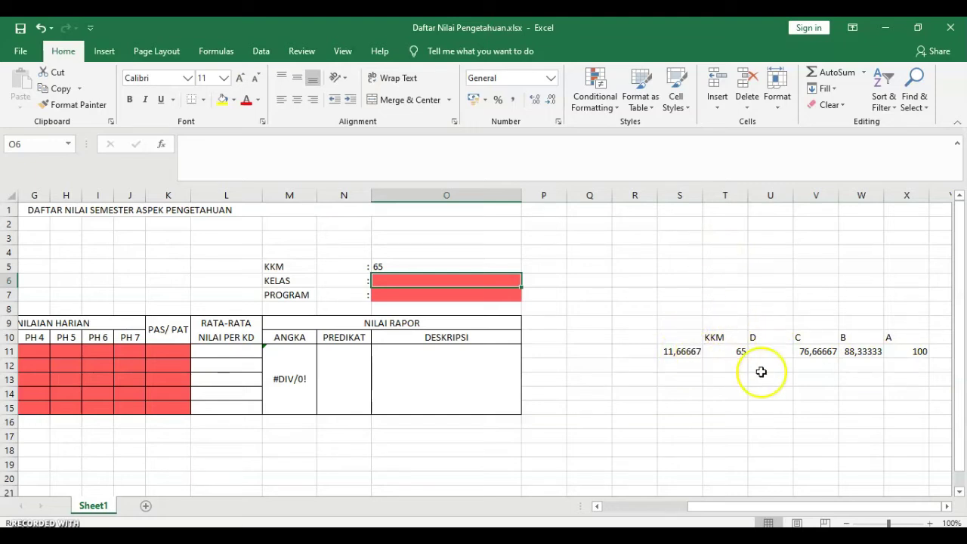
# Round the predicate interval in cell S11 to whole numbers with the formula =ROUND((100-T11)/3;0).
pyautogui.click(684, 354)
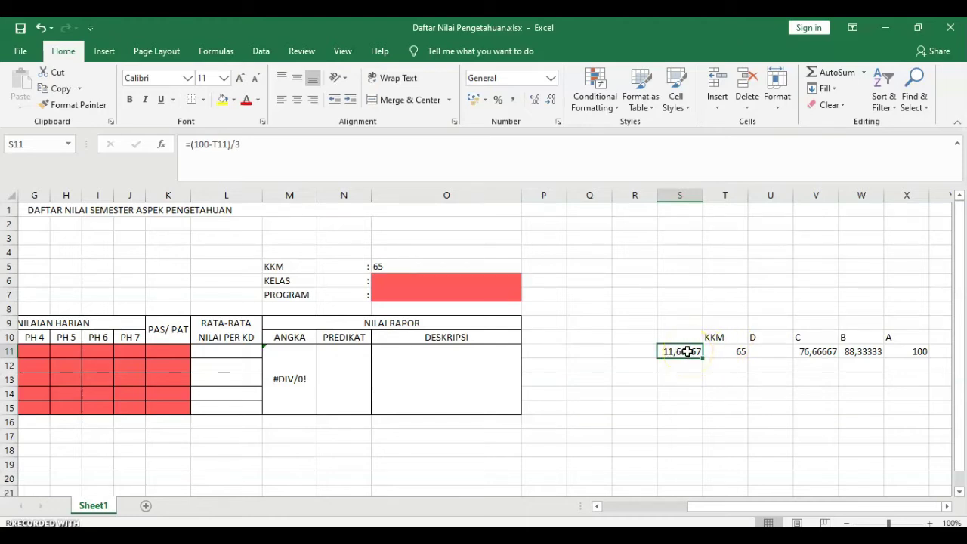
pyautogui.click(689, 352)
pyautogui.click(685, 353)
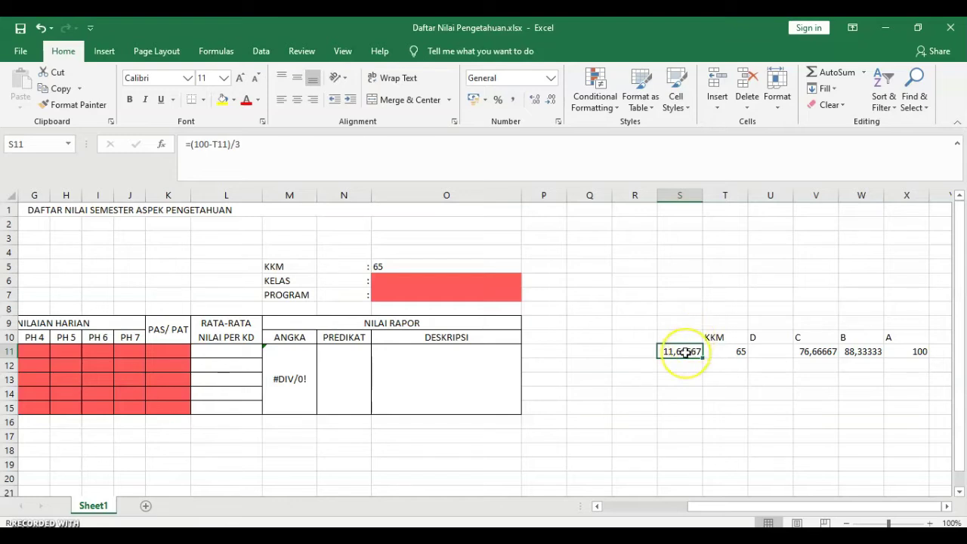
pyautogui.click(206, 148)
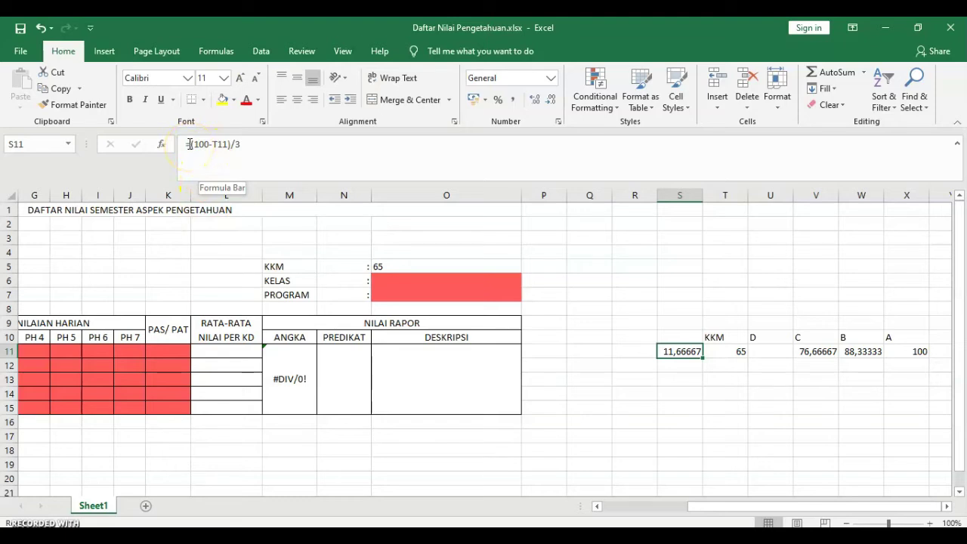
pyautogui.click(190, 145)
pyautogui.click(191, 145)
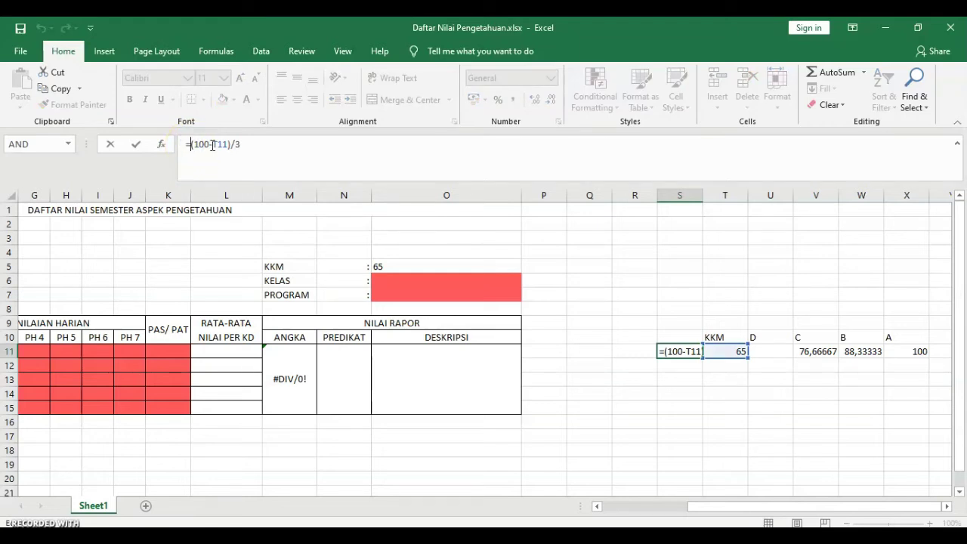
pyautogui.write('round')
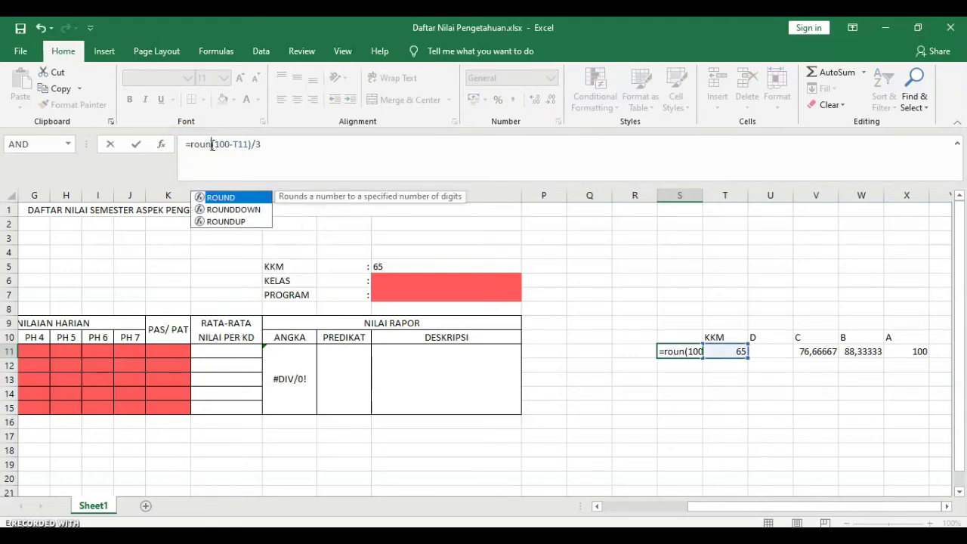
pyautogui.write('(')
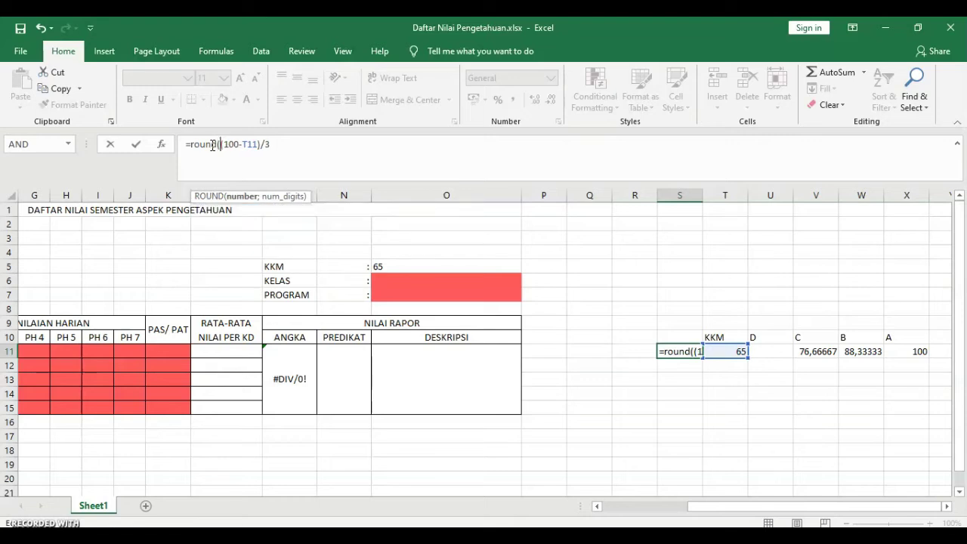
pyautogui.click(257, 145)
pyautogui.click(274, 145)
pyautogui.click(309, 145)
pyautogui.write(';')
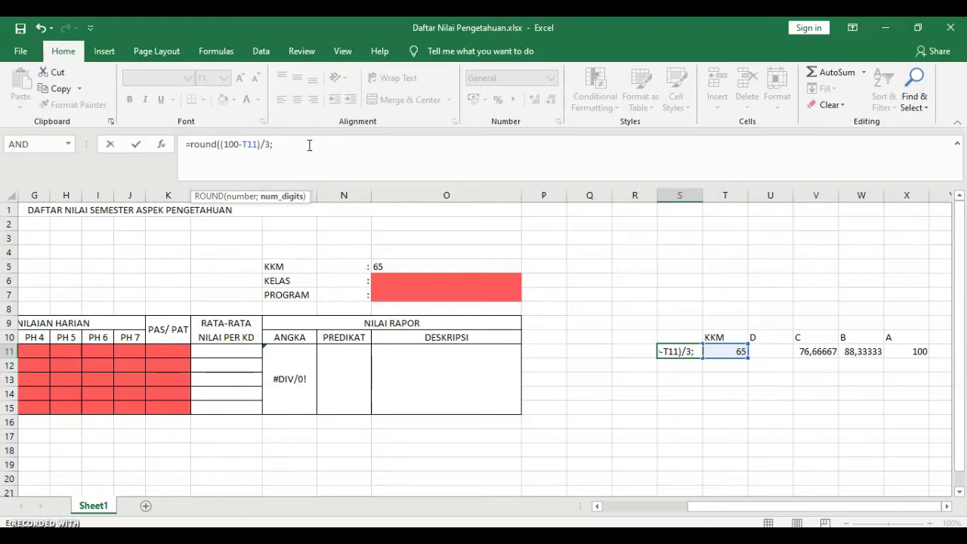
pyautogui.write('0)')
pyautogui.press('Return')
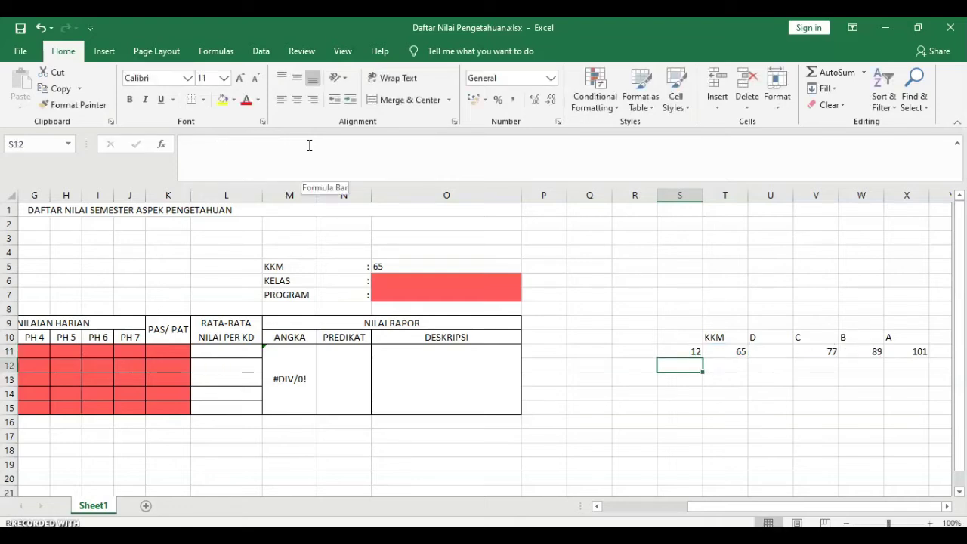
pyautogui.press('Up')
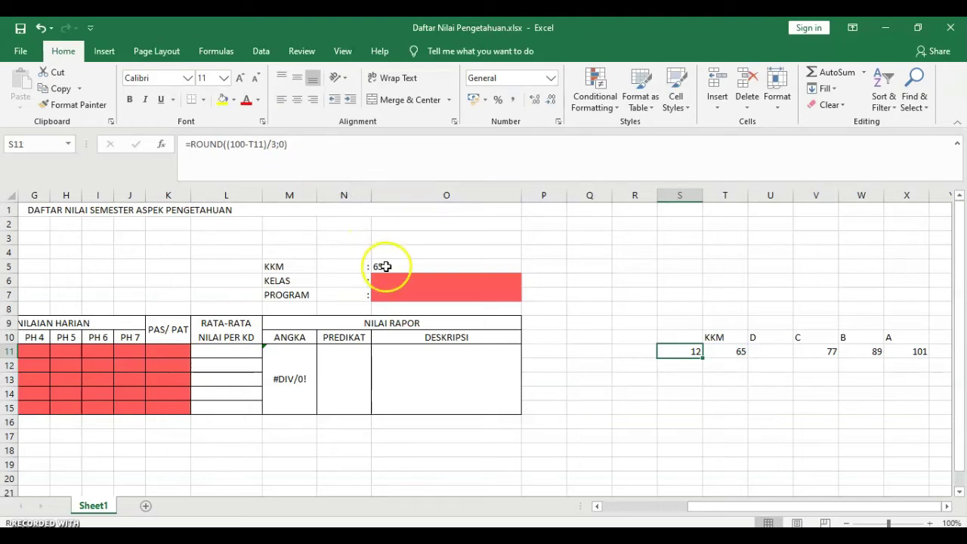
# Change the KKM in cell O5 to 70 to test the rounded predicate limits.
pyautogui.click(463, 264)
pyautogui.write('7')
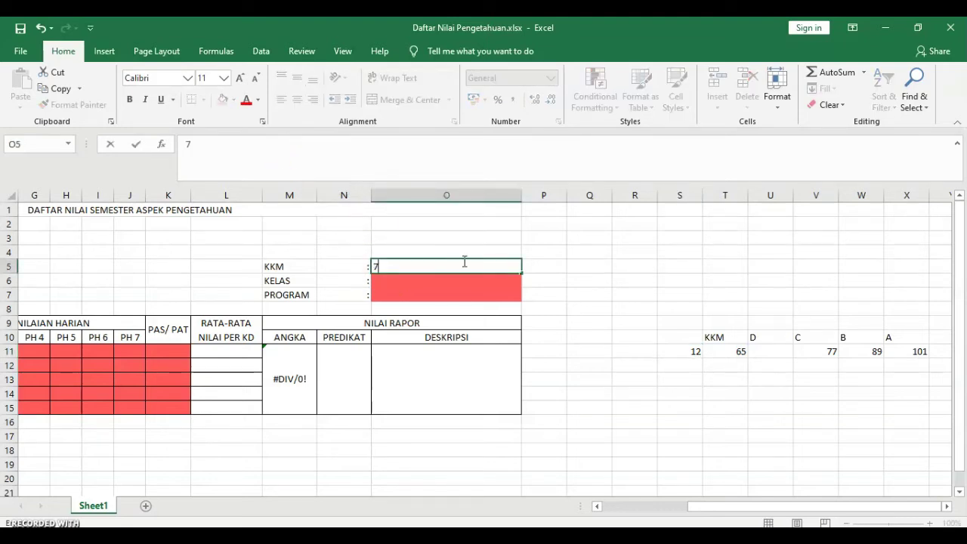
pyautogui.write('0')
pyautogui.press('Return')
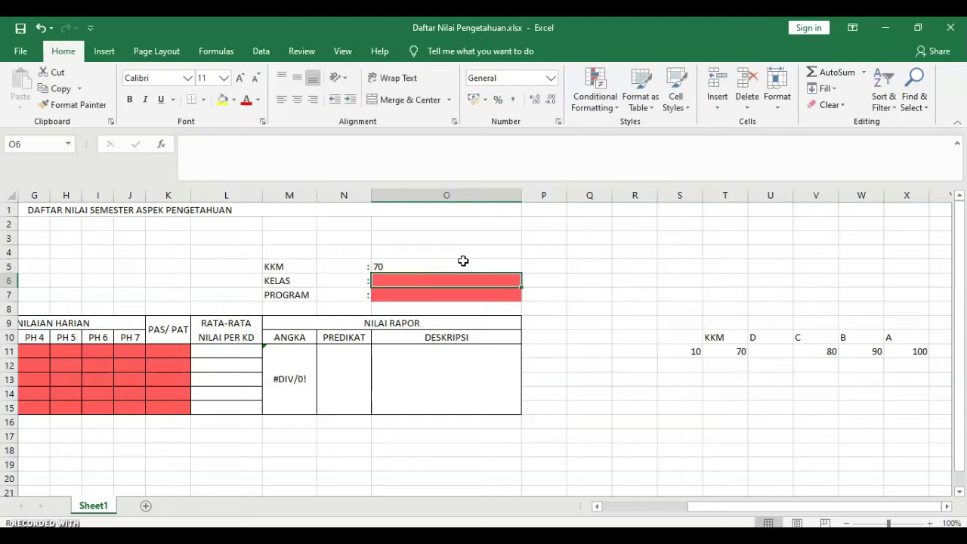
pyautogui.click(815, 365)
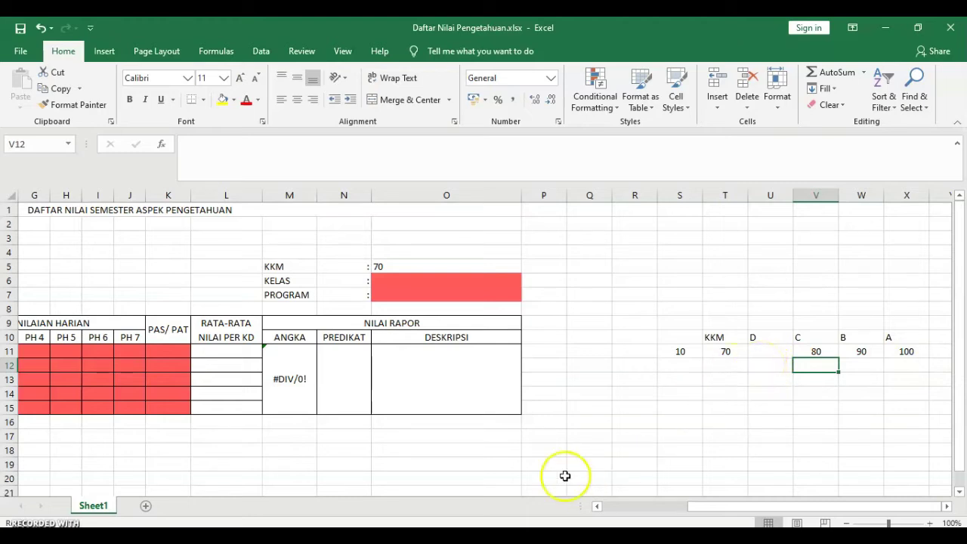
# Start the PREDIKAT formula in cell N11 with an IF that returns "D" when M11 is less than T11.
pyautogui.click(348, 375)
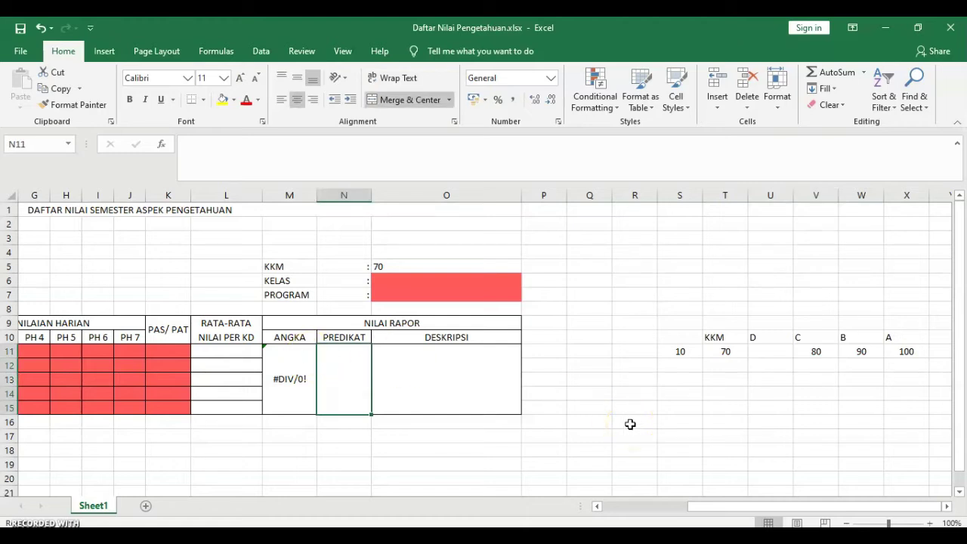
pyautogui.write('=')
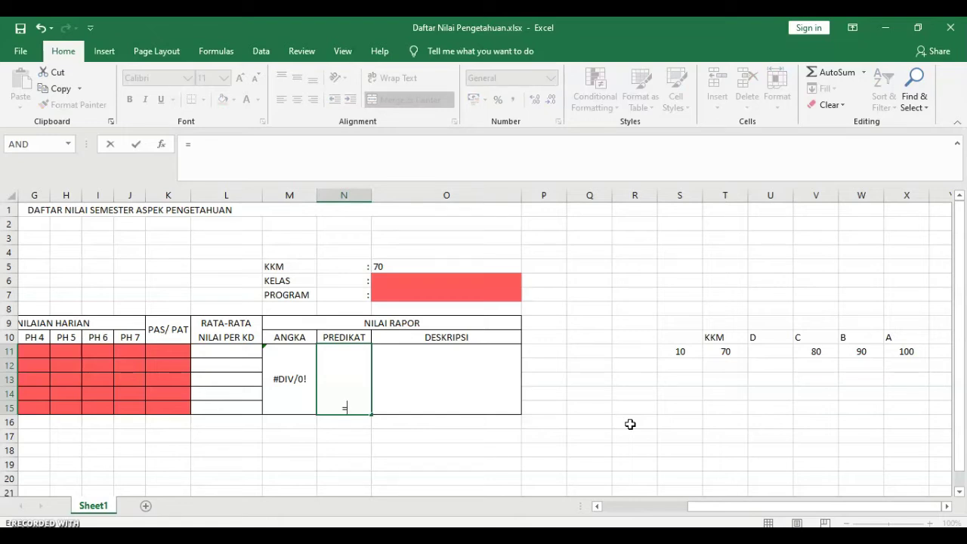
pyautogui.write('if')
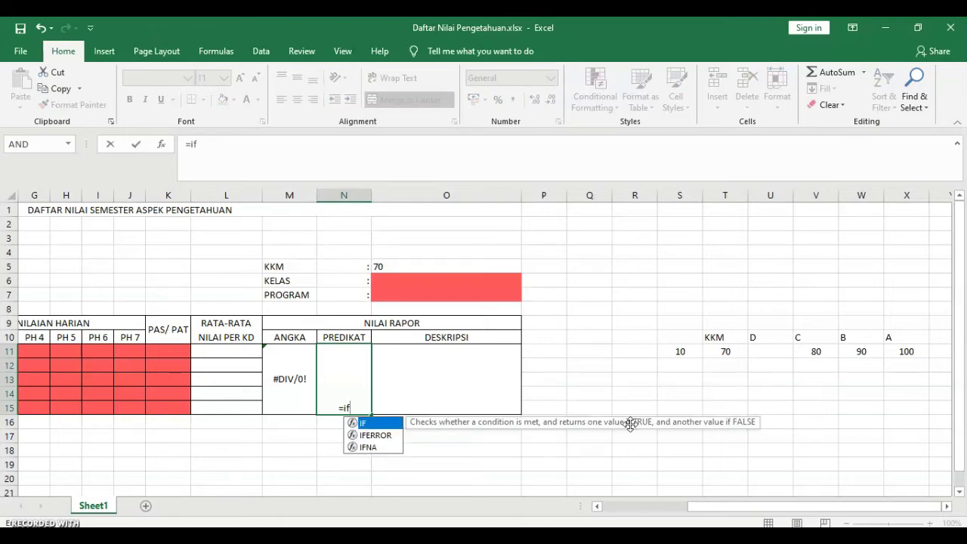
pyautogui.write('(')
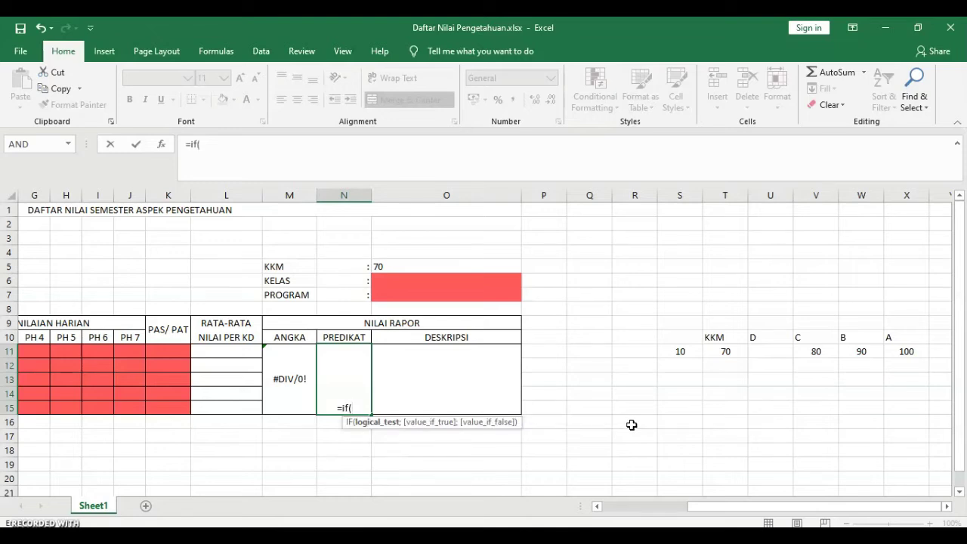
pyautogui.click(593, 423)
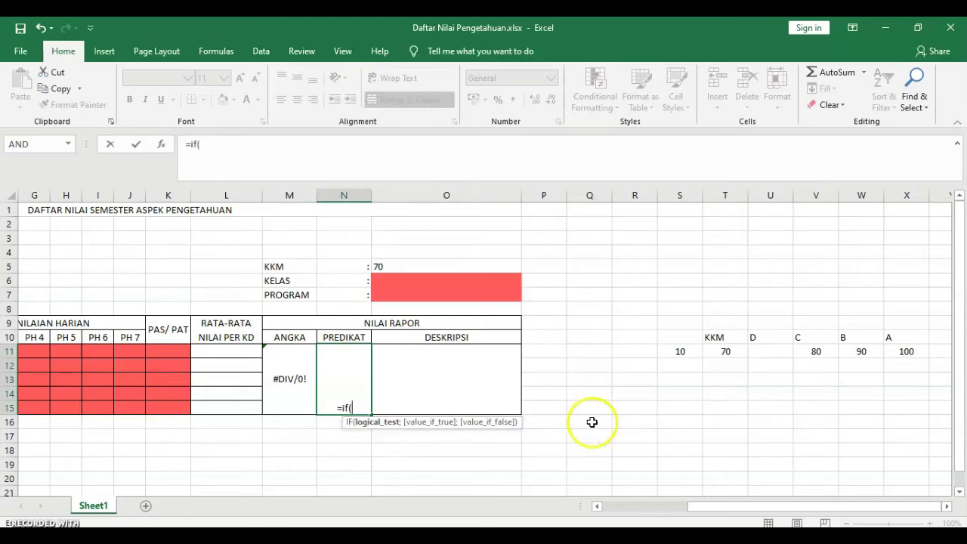
pyautogui.click(292, 372)
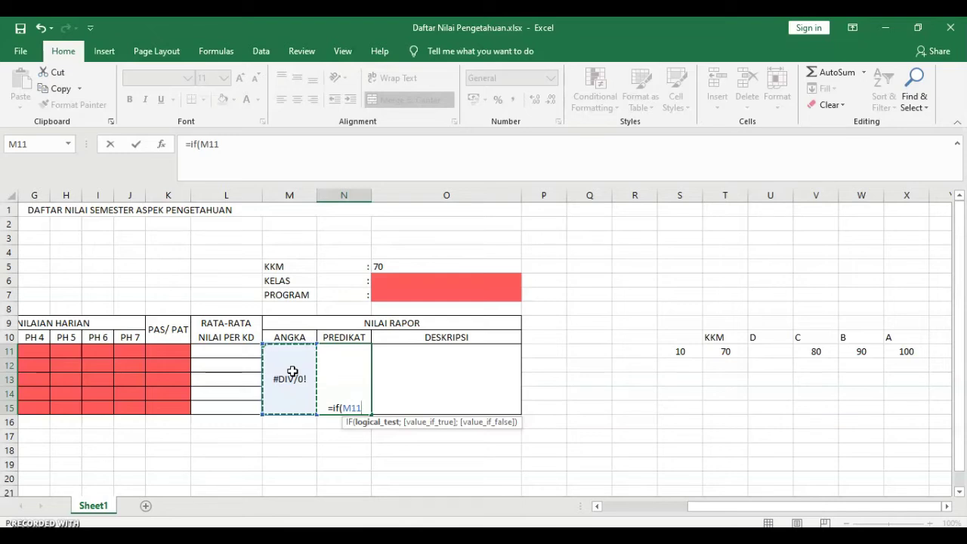
pyautogui.write('<')
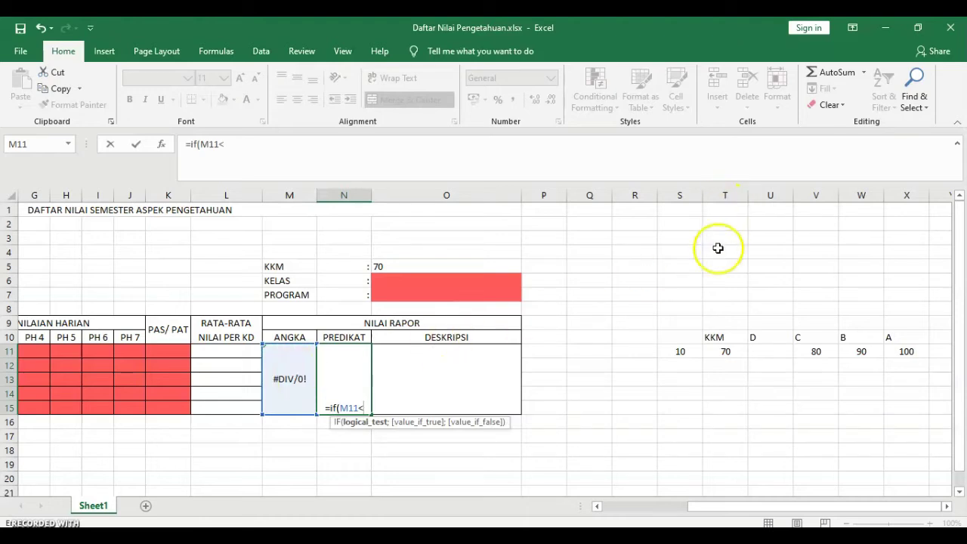
pyautogui.click(723, 353)
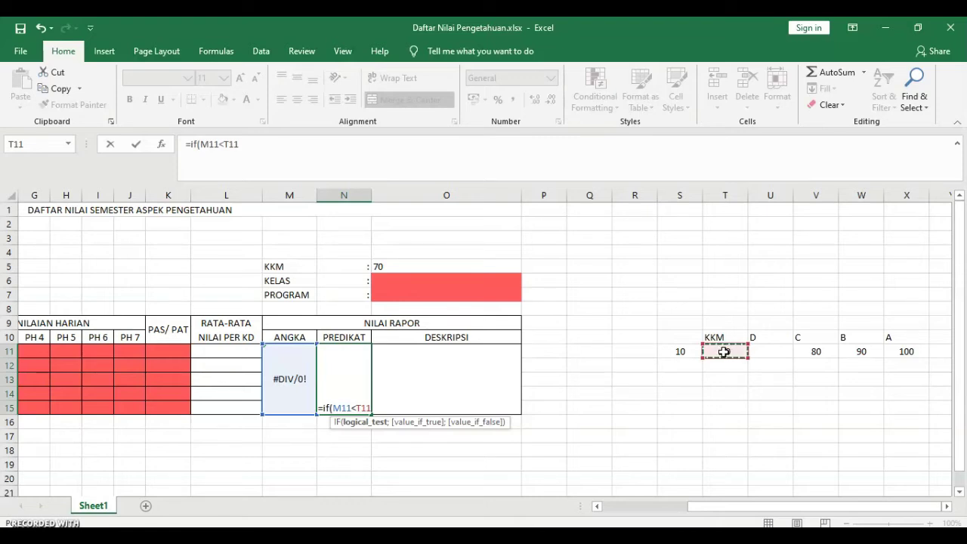
pyautogui.write(';')
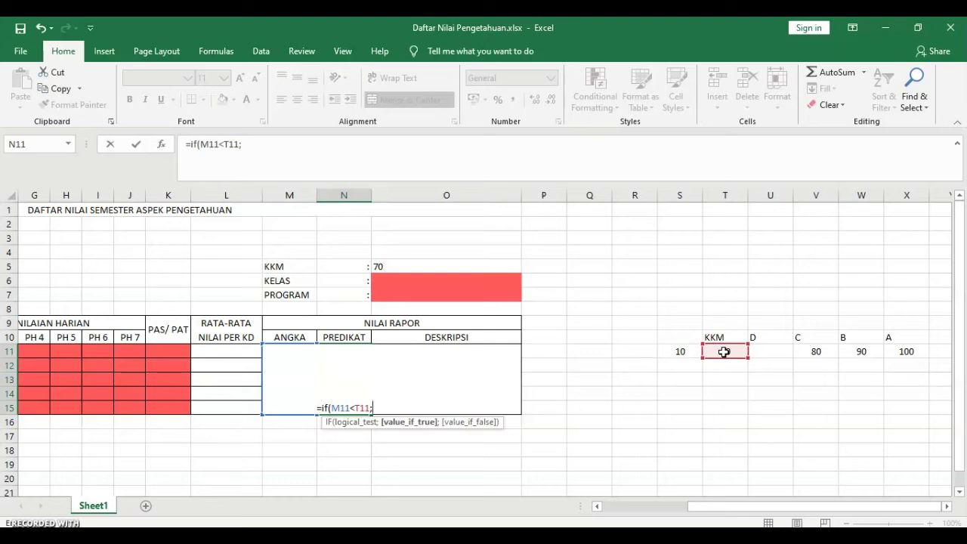
pyautogui.write('"')
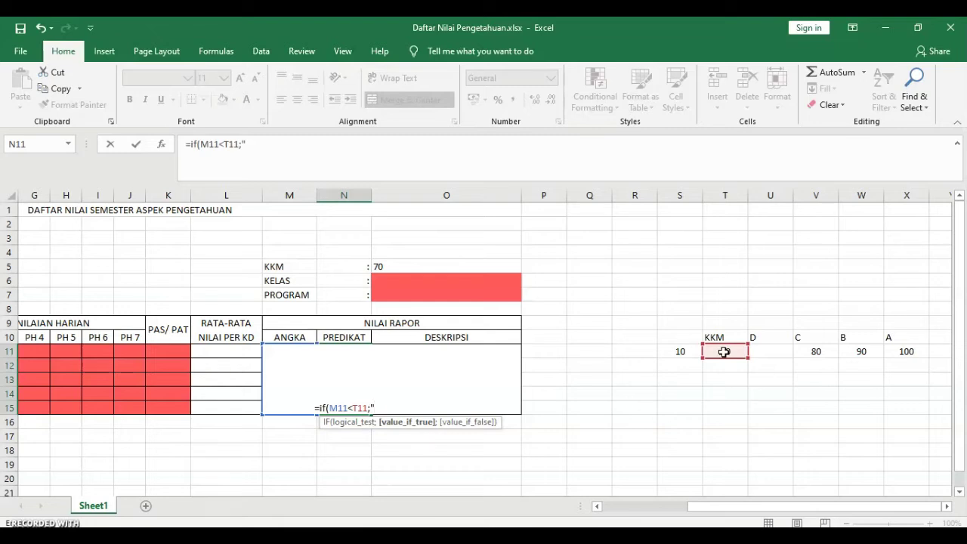
pyautogui.write('d')
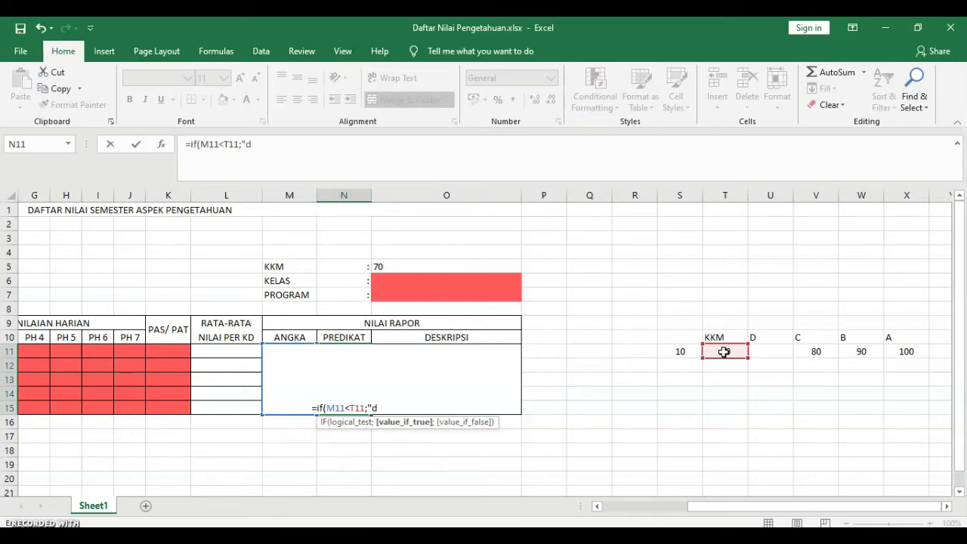
pyautogui.press('BackSpace')
pyautogui.write('D')
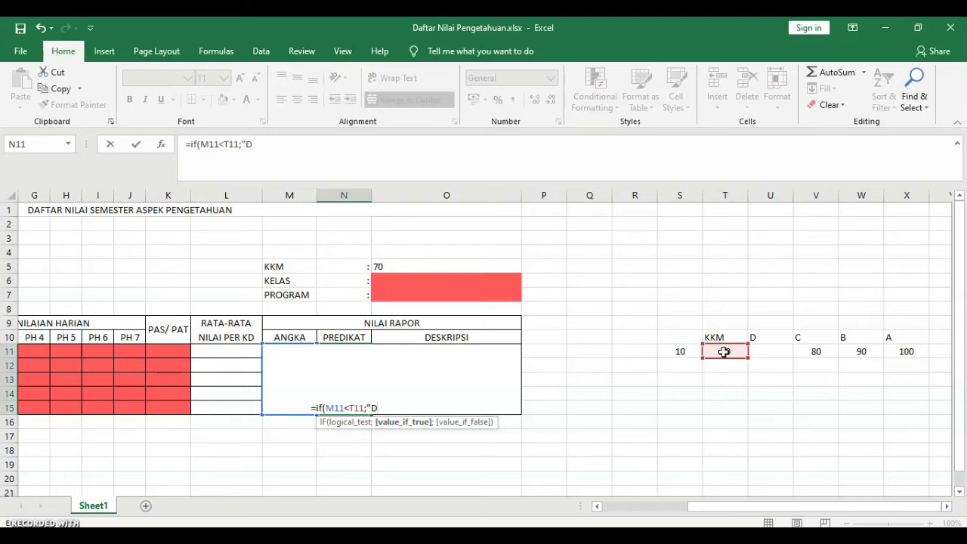
pyautogui.write('"')
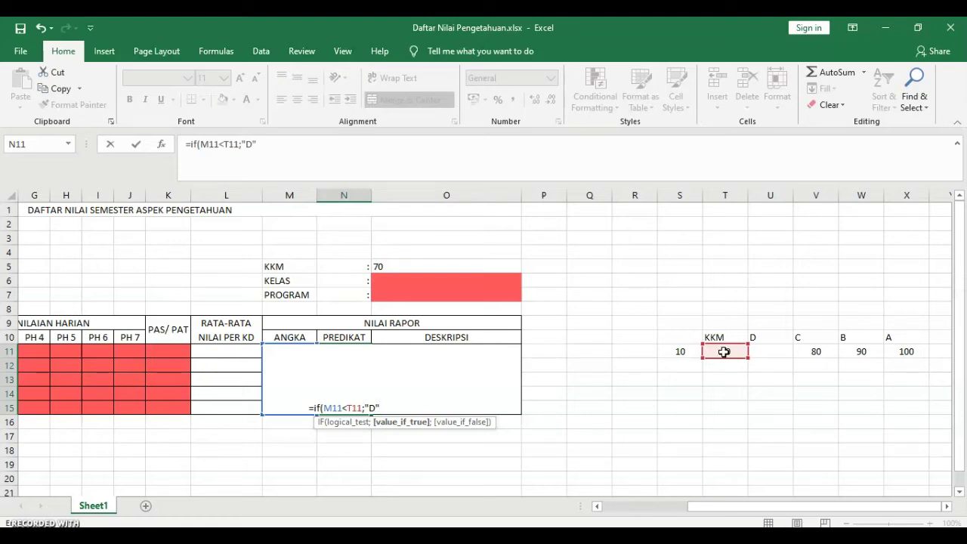
pyautogui.write(';')
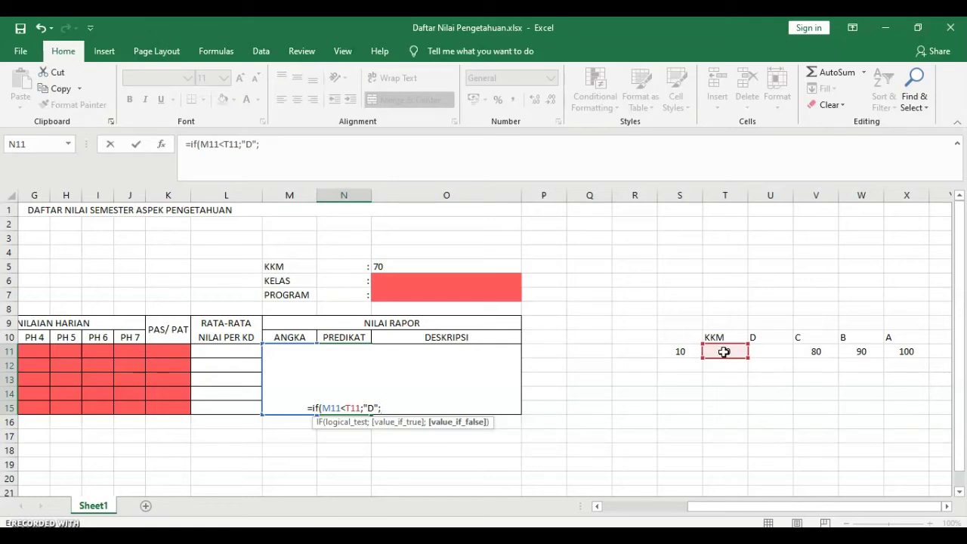
# Nest a second IF in the N11 formula that returns "C" when M11 is less than V11.
pyautogui.write('IF')
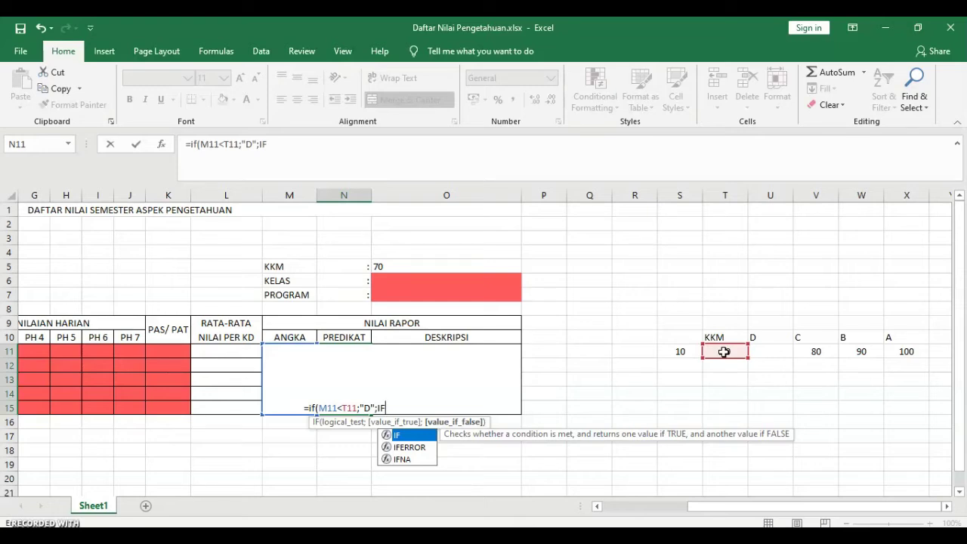
pyautogui.write('(')
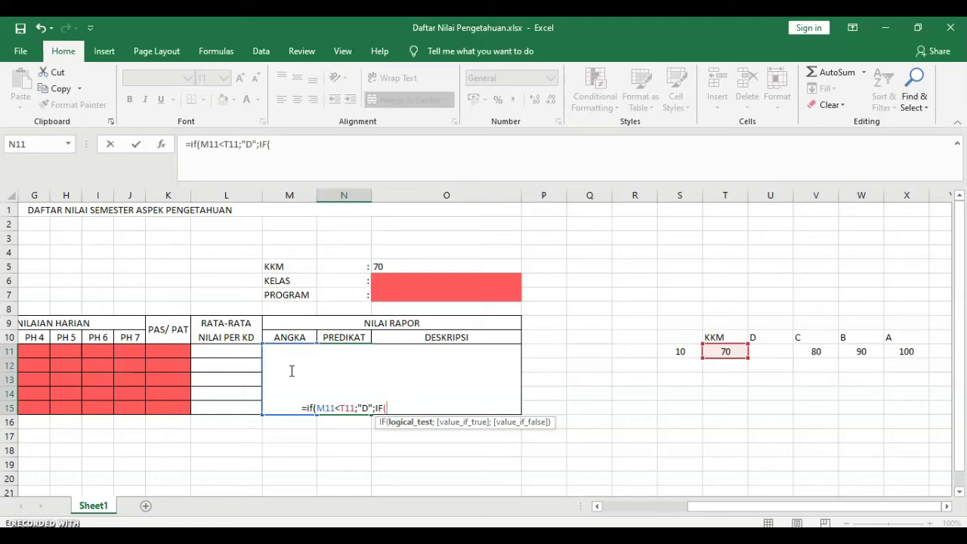
pyautogui.write('M11')
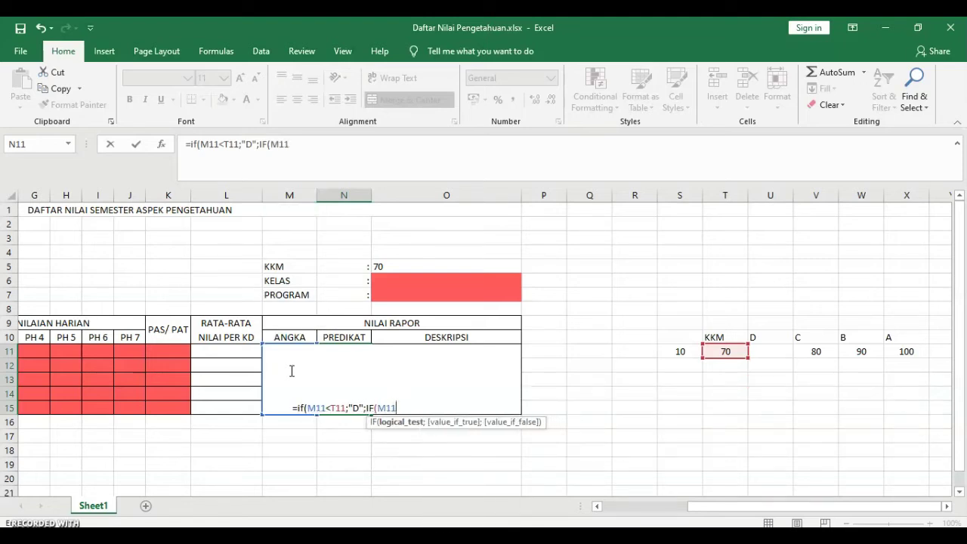
pyautogui.write('<')
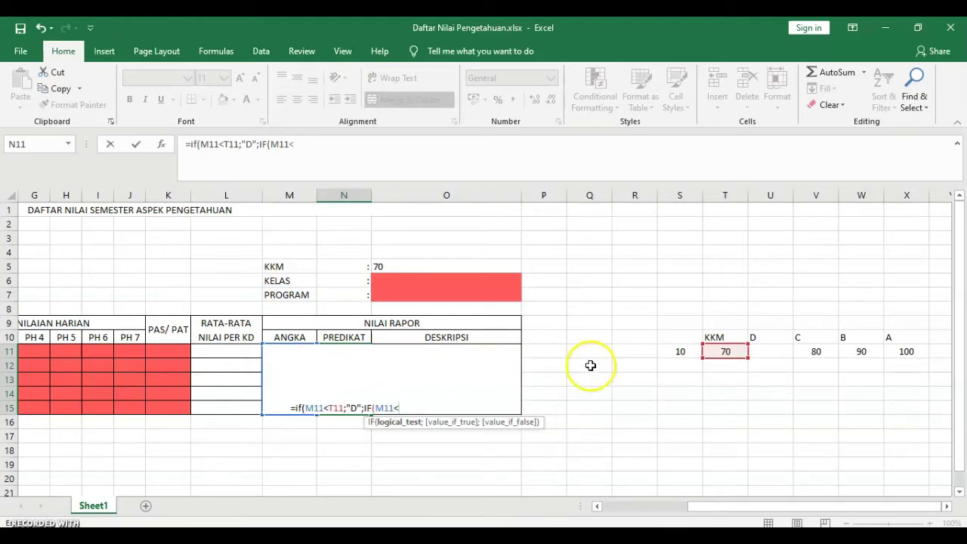
pyautogui.click(815, 352)
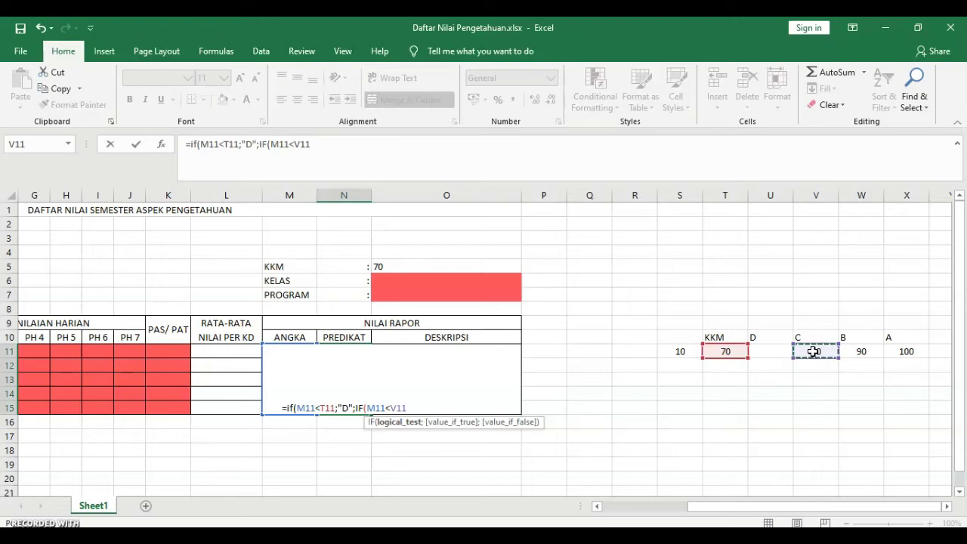
pyautogui.write(';')
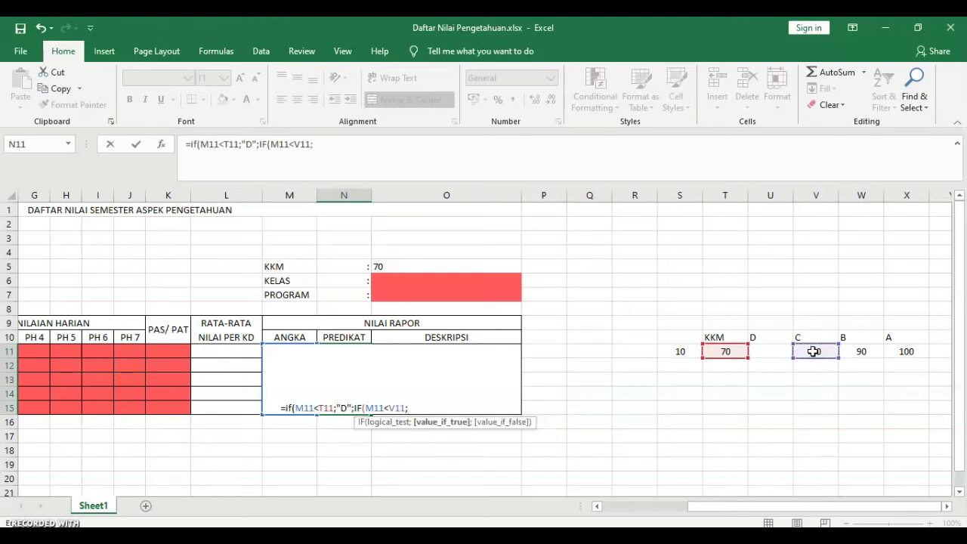
pyautogui.write('"')
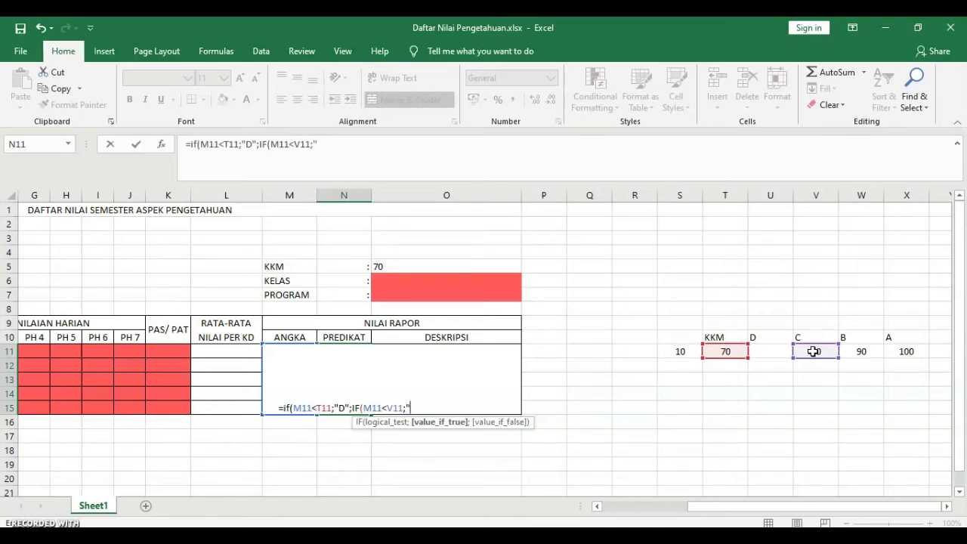
pyautogui.write('C')
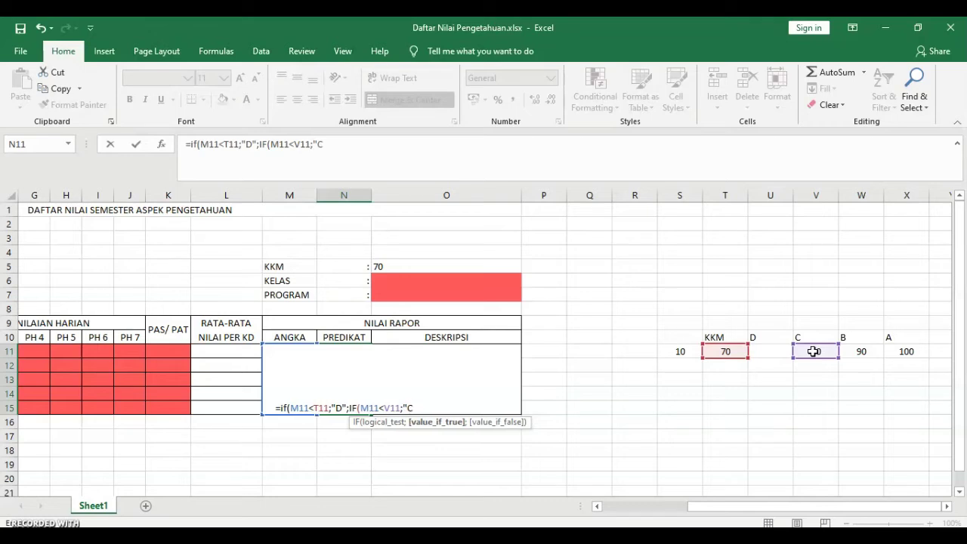
pyautogui.write('"')
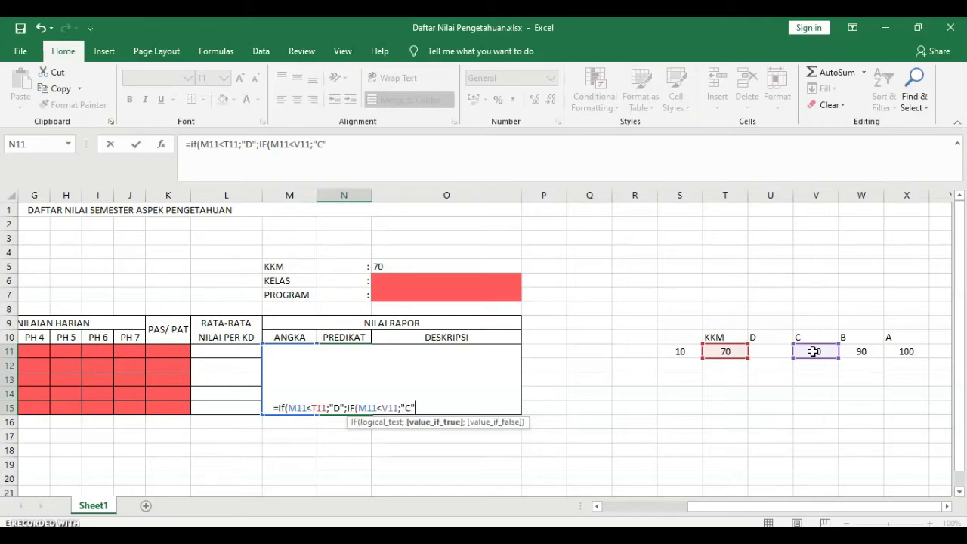
pyautogui.write(';')
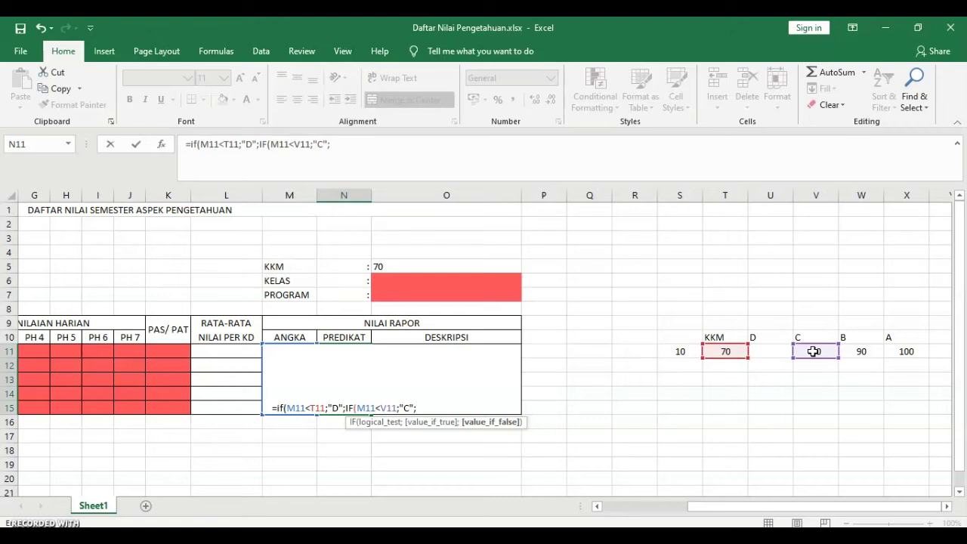
# Nest a third IF in the N11 formula that returns "B" when M11 is less than W11.
pyautogui.write('IF')
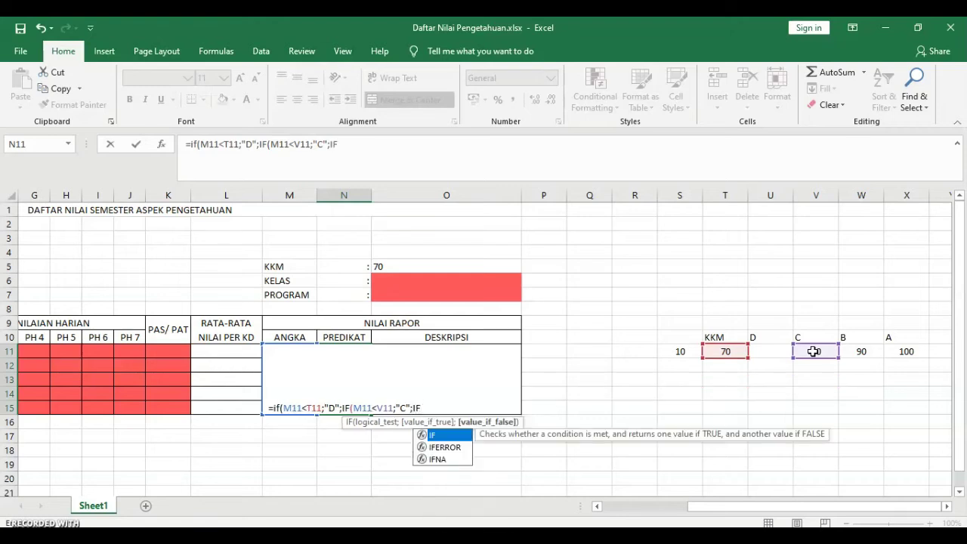
pyautogui.write('(')
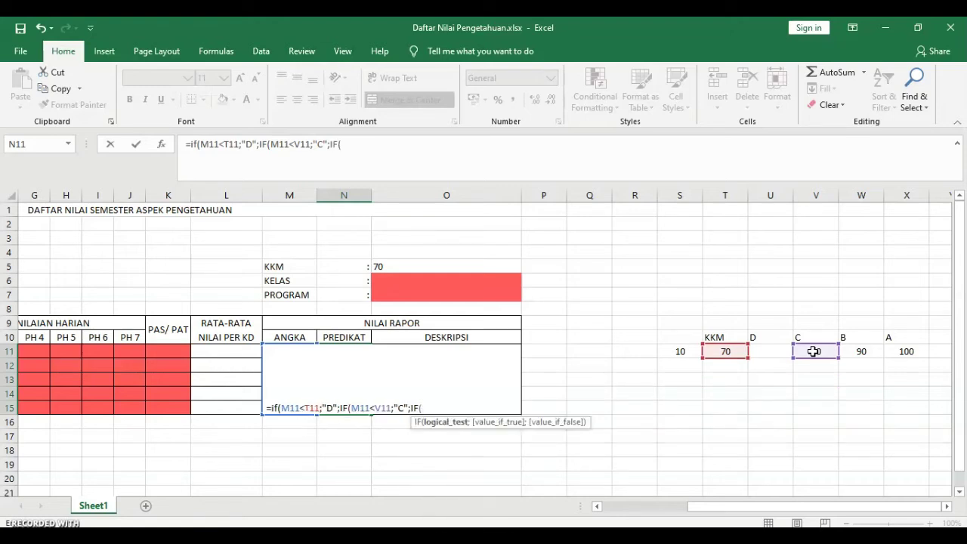
pyautogui.write('M11')
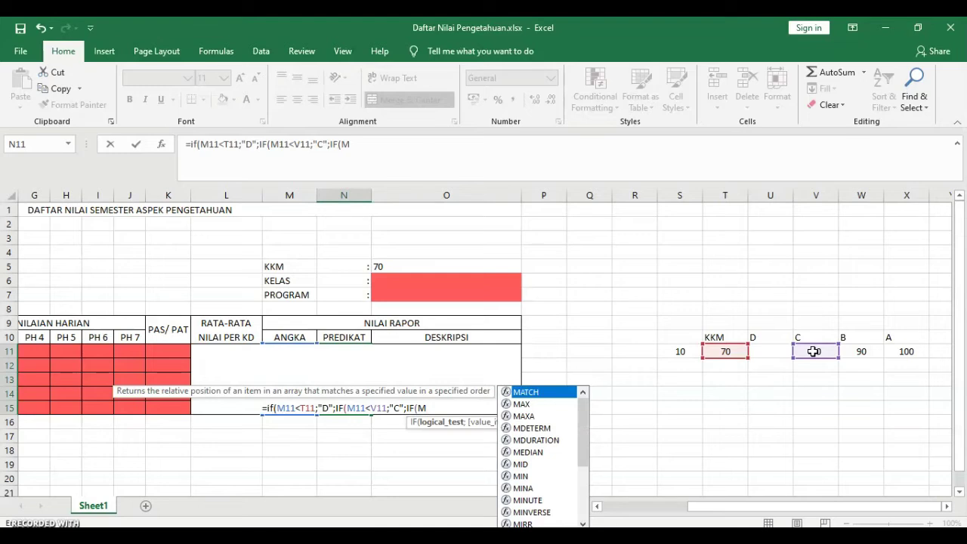
pyautogui.write('<')
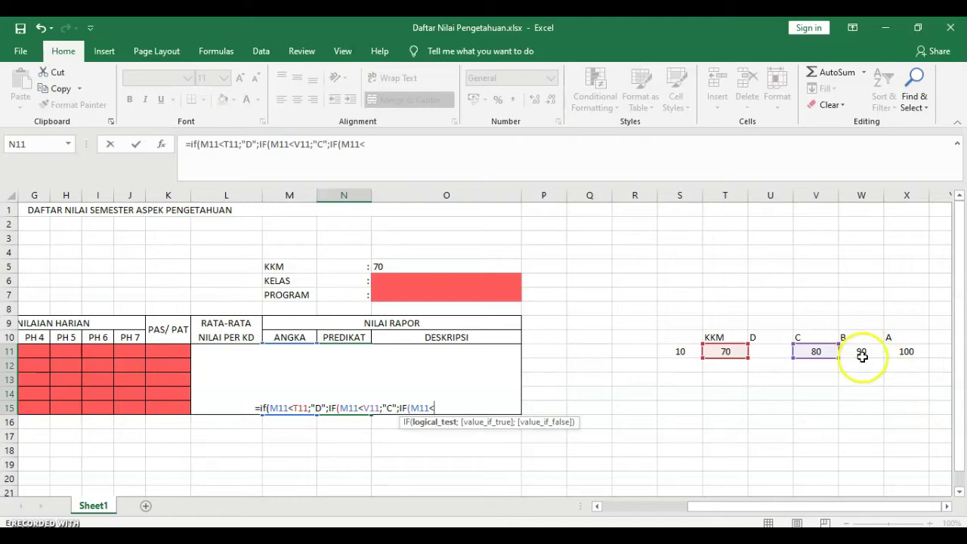
pyautogui.click(863, 351)
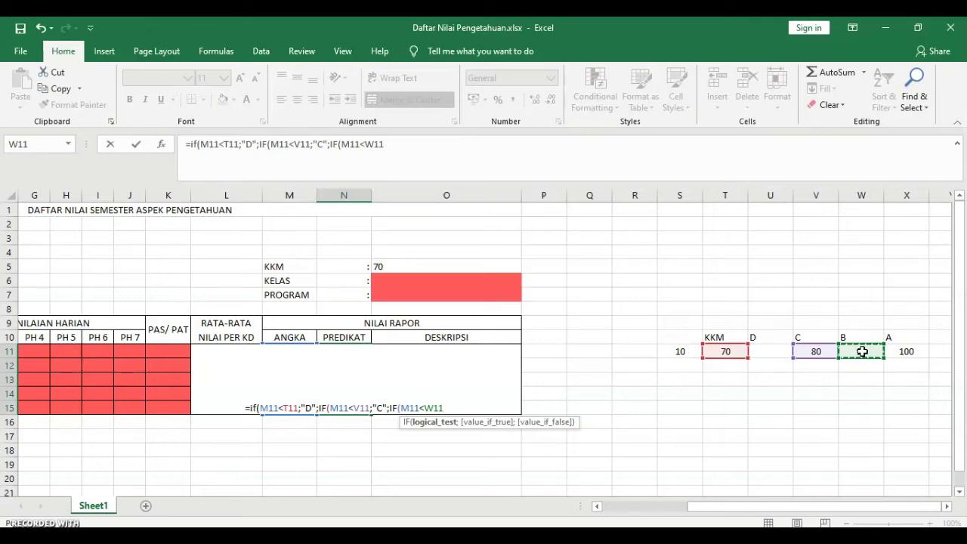
pyautogui.write(';')
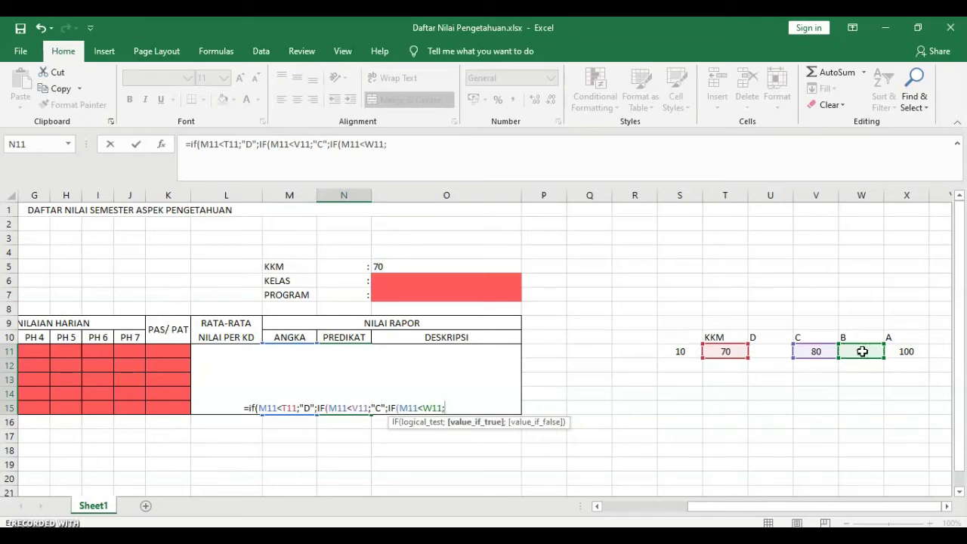
pyautogui.write('"')
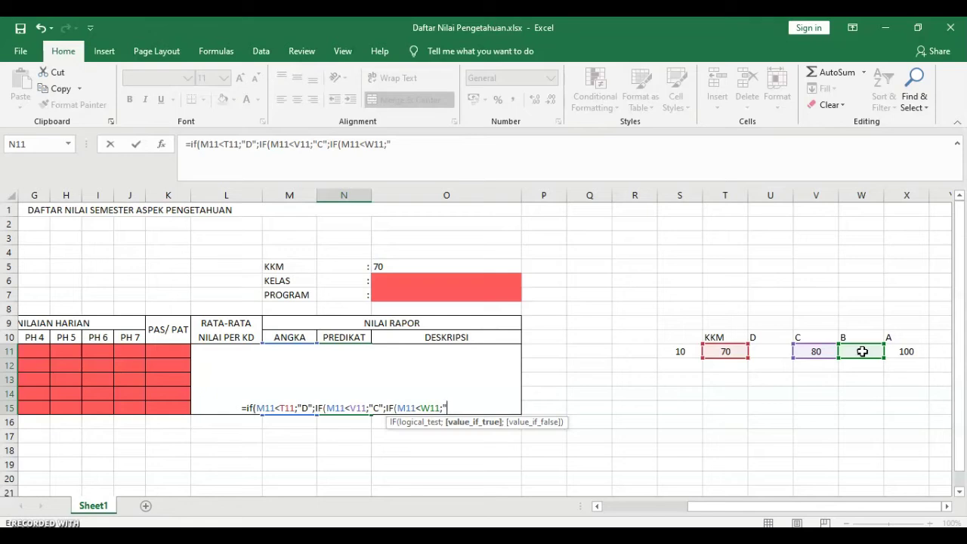
pyautogui.write('B')
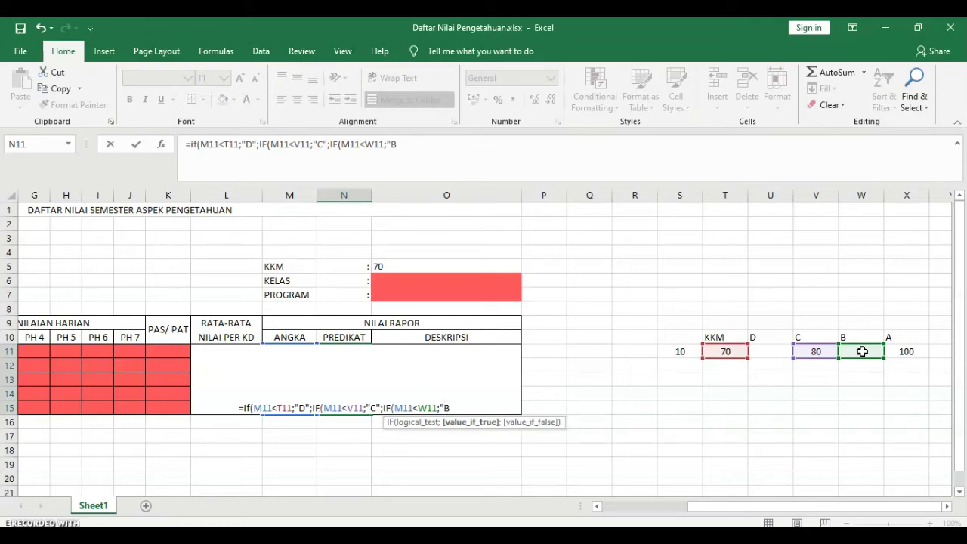
pyautogui.write('"')
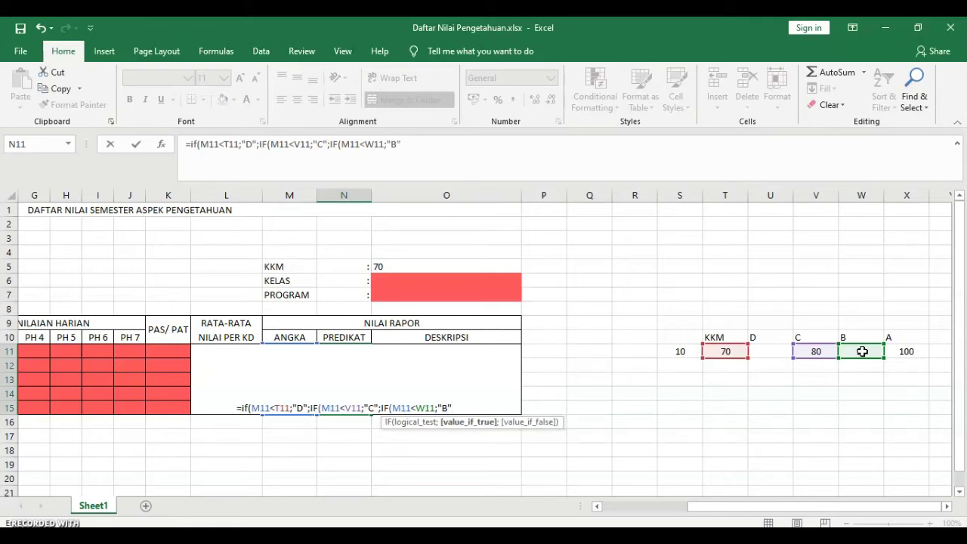
pyautogui.write(';')
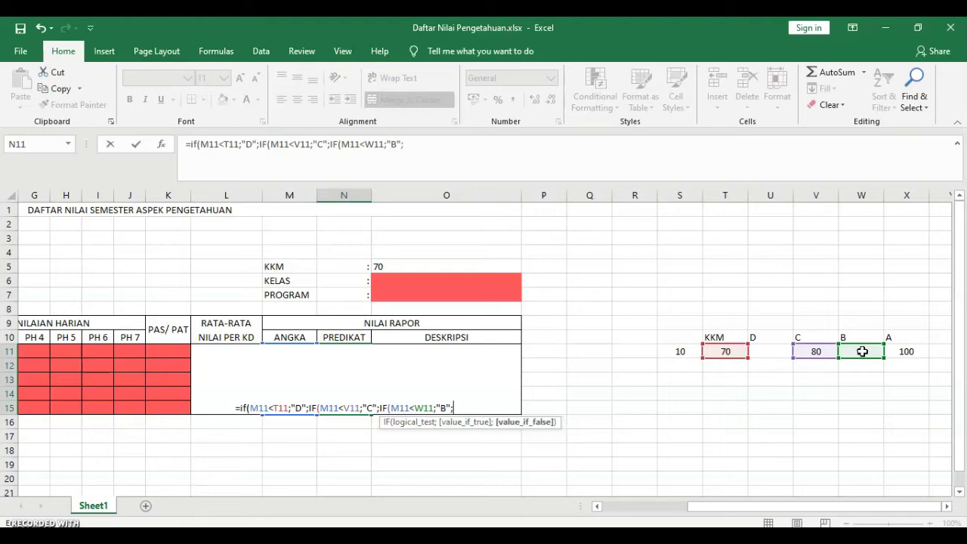
# Complete the N11 formula with "A" as the result for all remaining grades, closing all three IFs.
pyautogui.write('"')
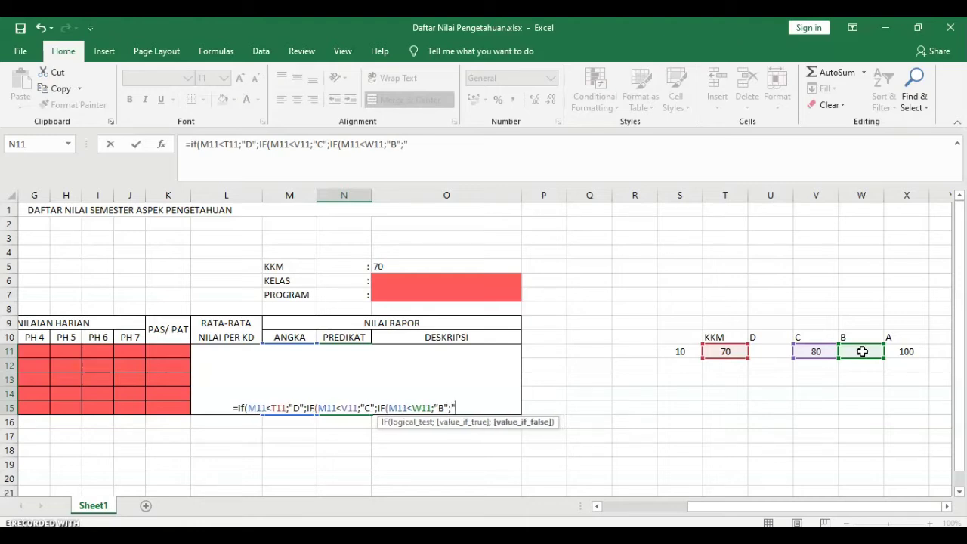
pyautogui.write('A')
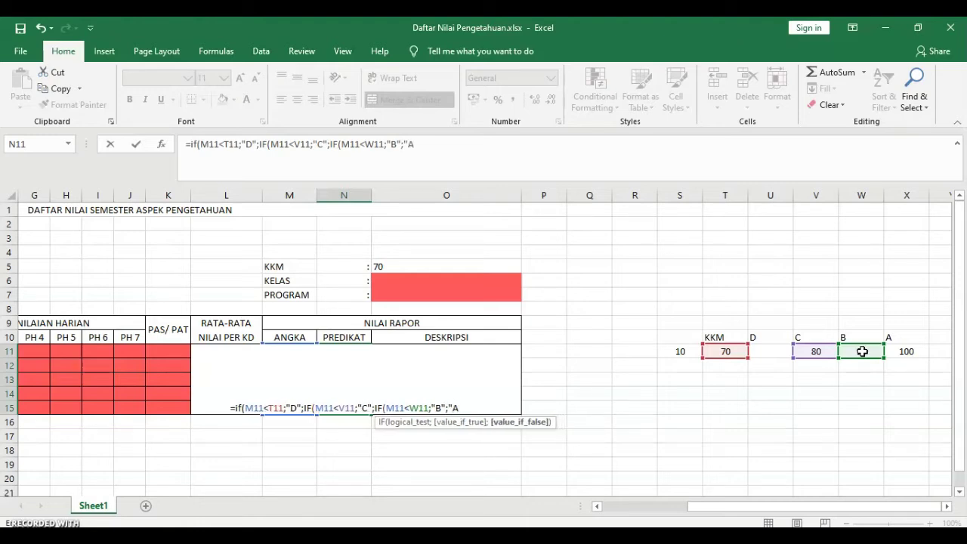
pyautogui.write('"')
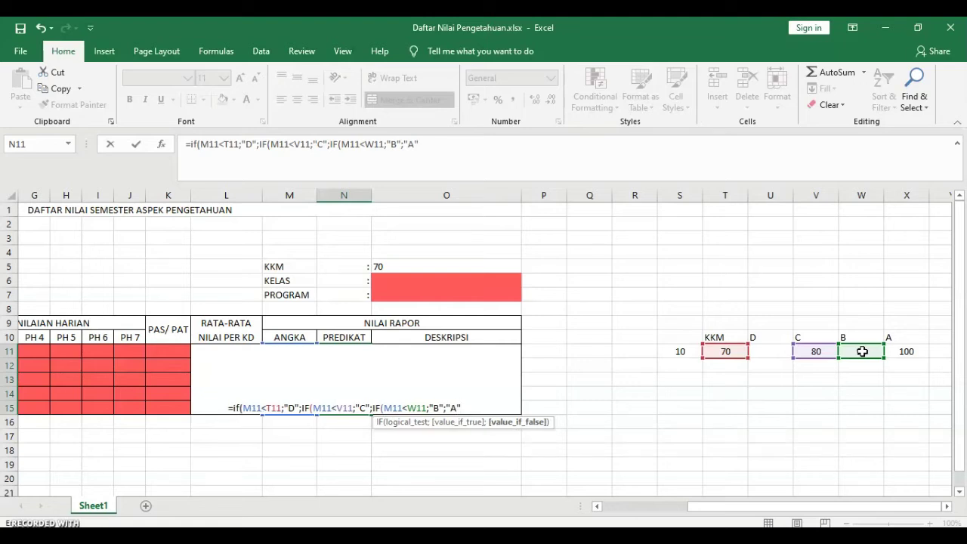
pyautogui.write(')')
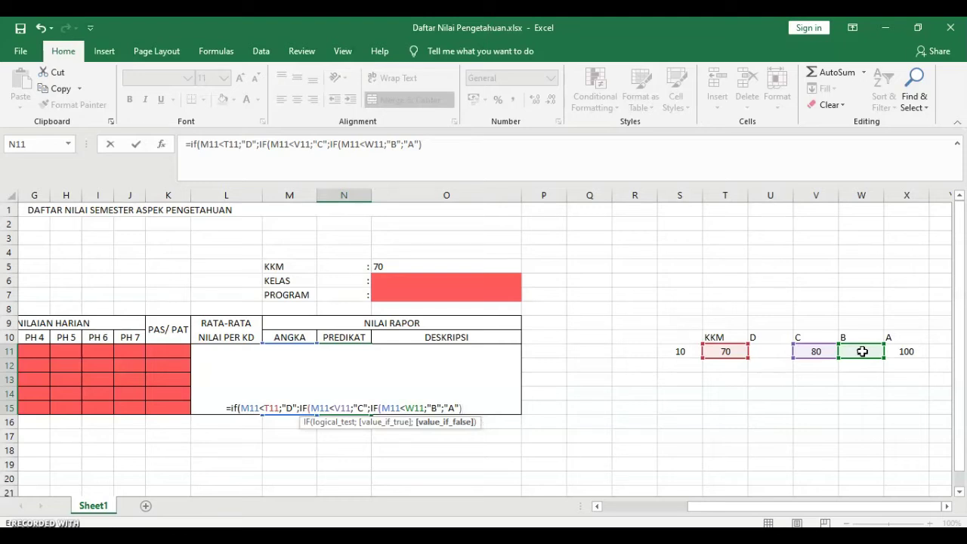
pyautogui.write('))')
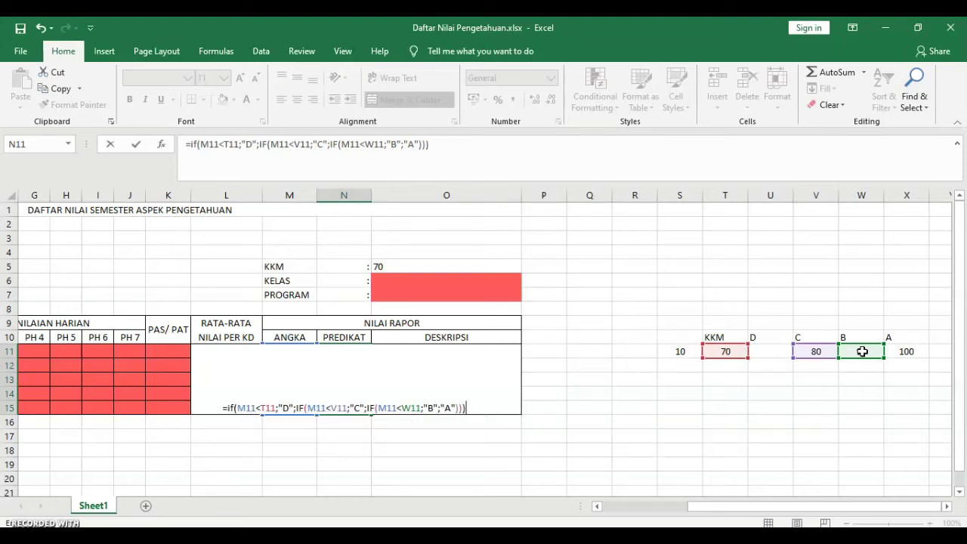
pyautogui.press('Return')
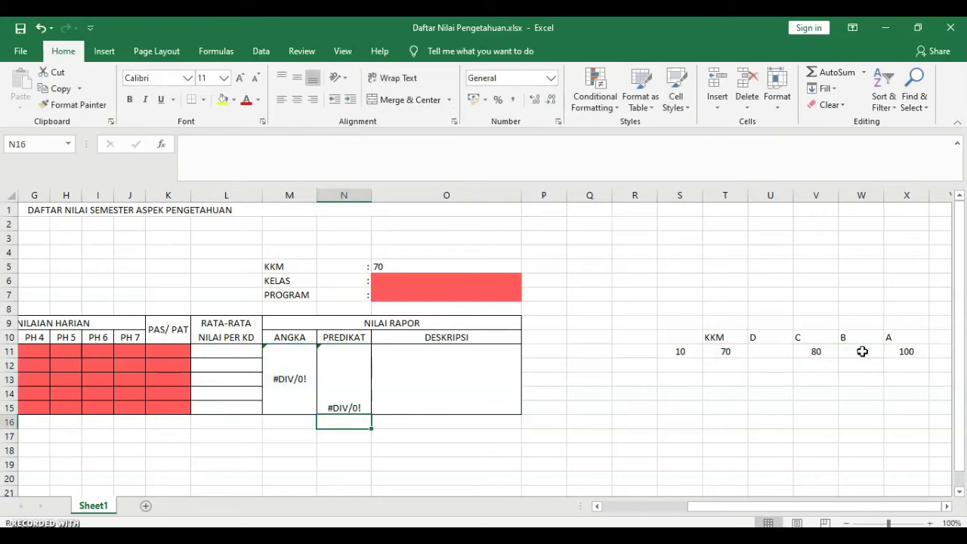
pyautogui.press('Up')
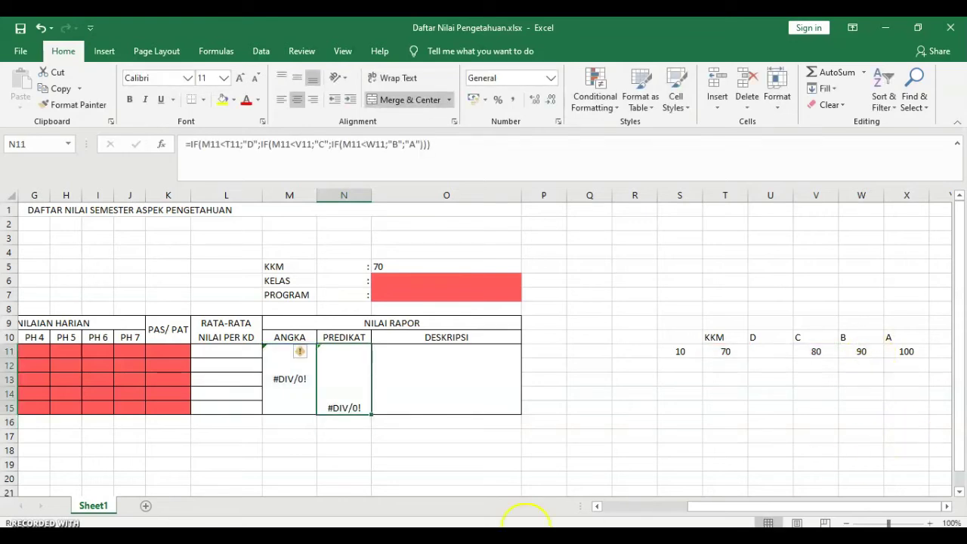
# Enter 75 as the PH 1 score for KD 3.1 in cell D11 to test the PREDIKAT formula in N11.
pyautogui.click(338, 423)
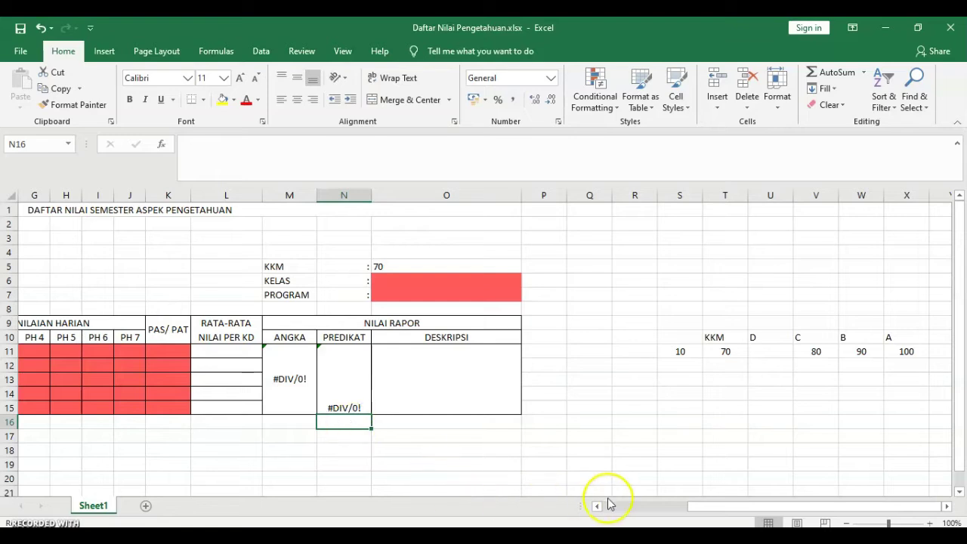
pyautogui.moveTo(696, 508); pyautogui.dragTo(666, 512)
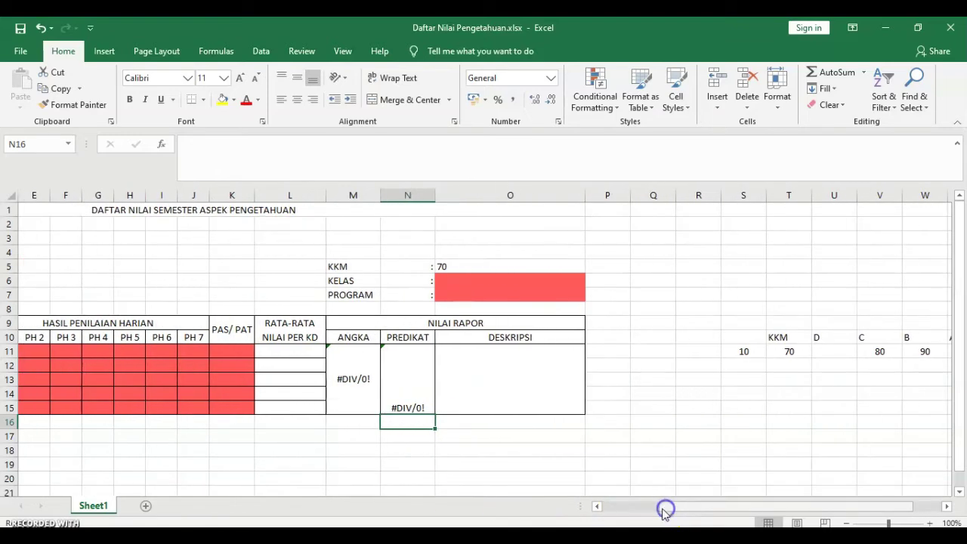
pyautogui.click(407, 383)
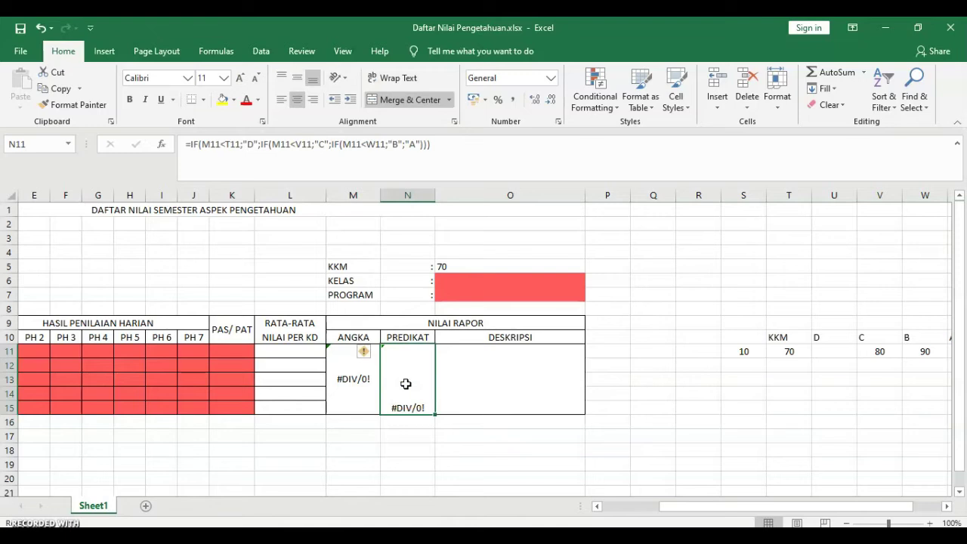
pyautogui.moveTo(411, 400); pyautogui.dragTo(425, 404)
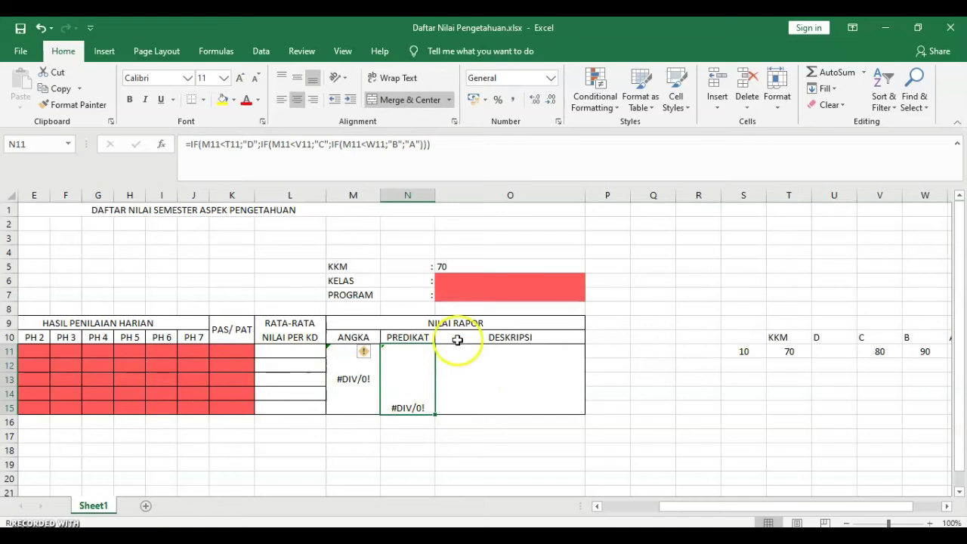
pyautogui.moveTo(722, 505); pyautogui.dragTo(685, 506)
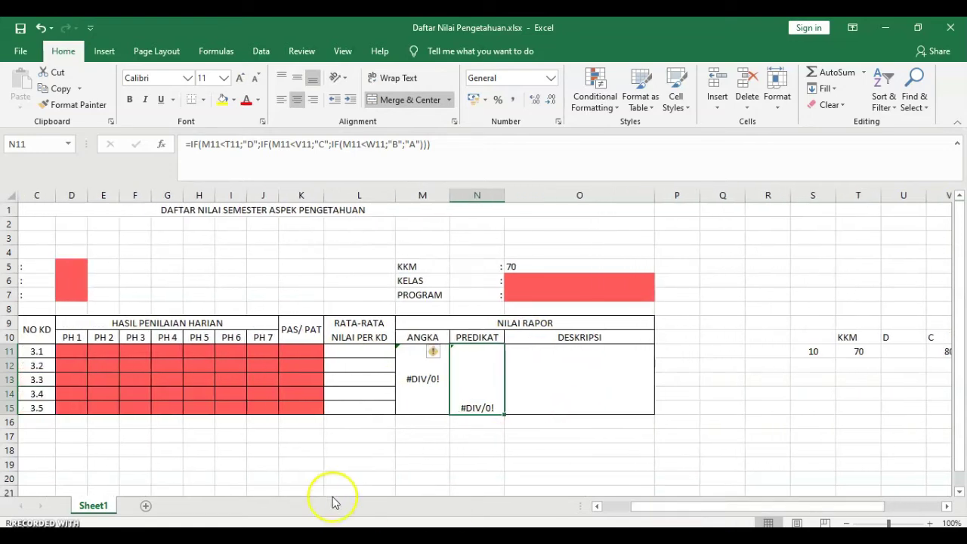
pyautogui.click(63, 351)
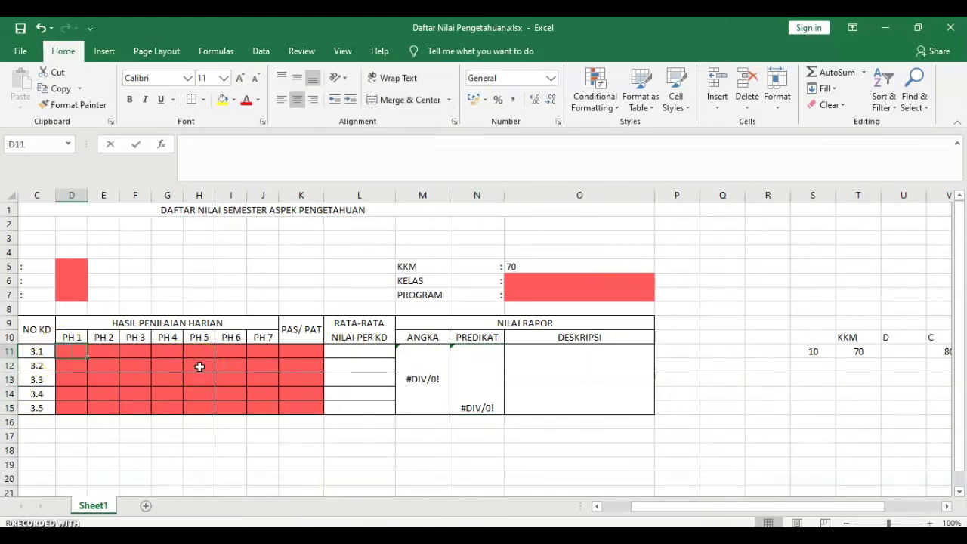
pyautogui.write('75')
pyautogui.press('Return')
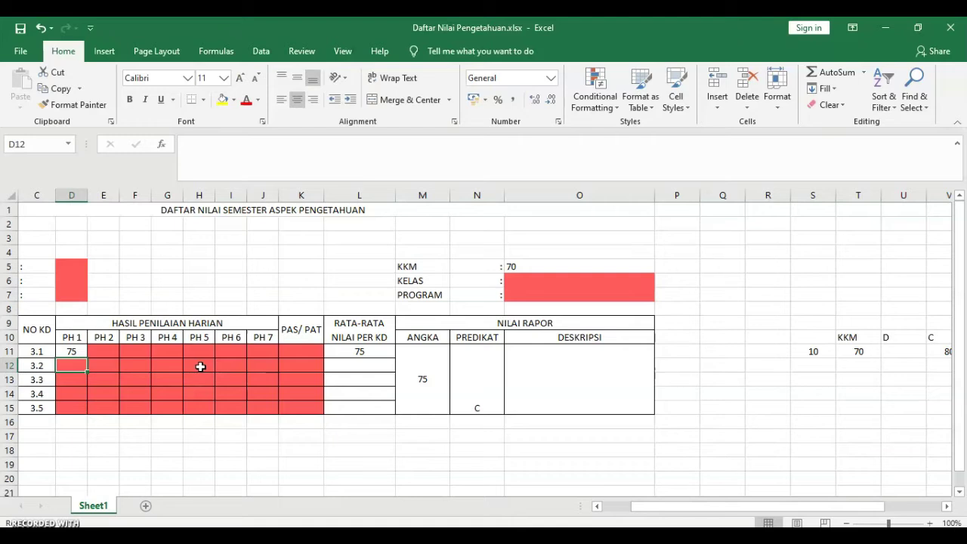
pyautogui.click(479, 368)
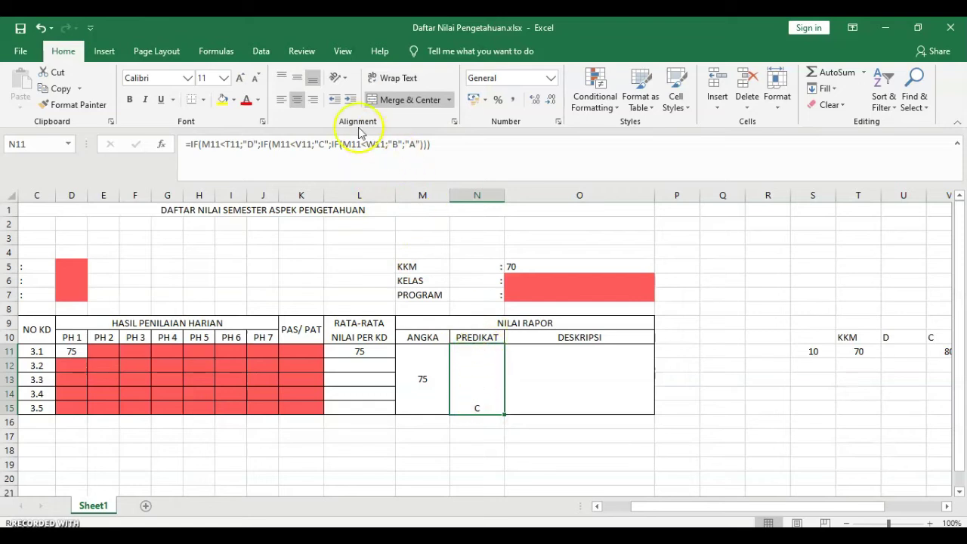
# Centre the PREDIKAT result vertically in the merged cell N11.
pyautogui.click(298, 80)
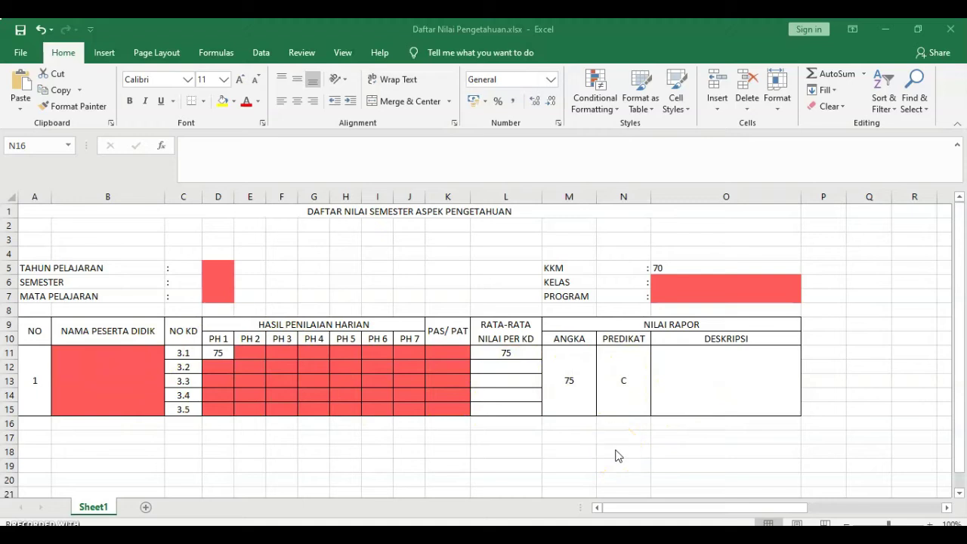
# Compare the PREDIKAT formula in N11 with the KKM, D, C, B and A limits in the helper columns S to X.
pyautogui.click(632, 507)
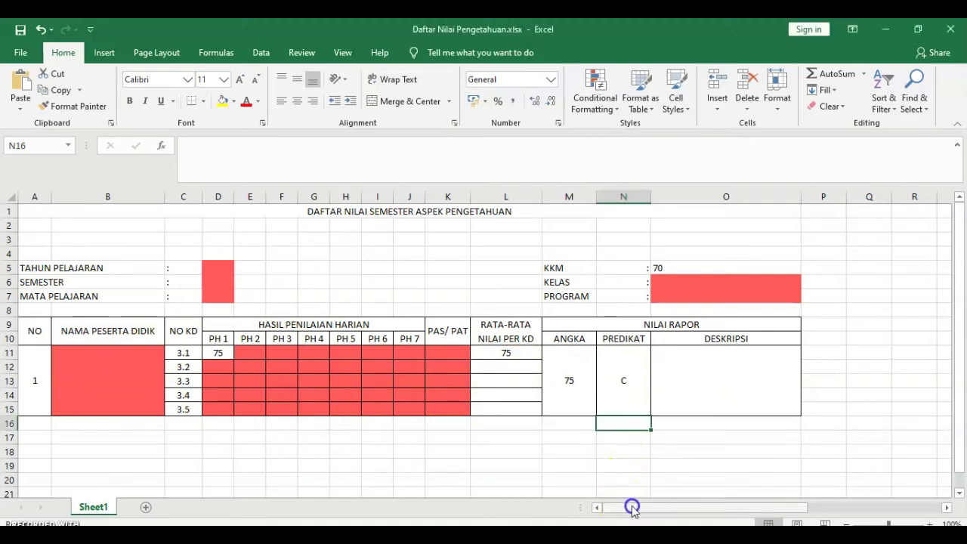
pyautogui.moveTo(638, 514); pyautogui.dragTo(700, 512)
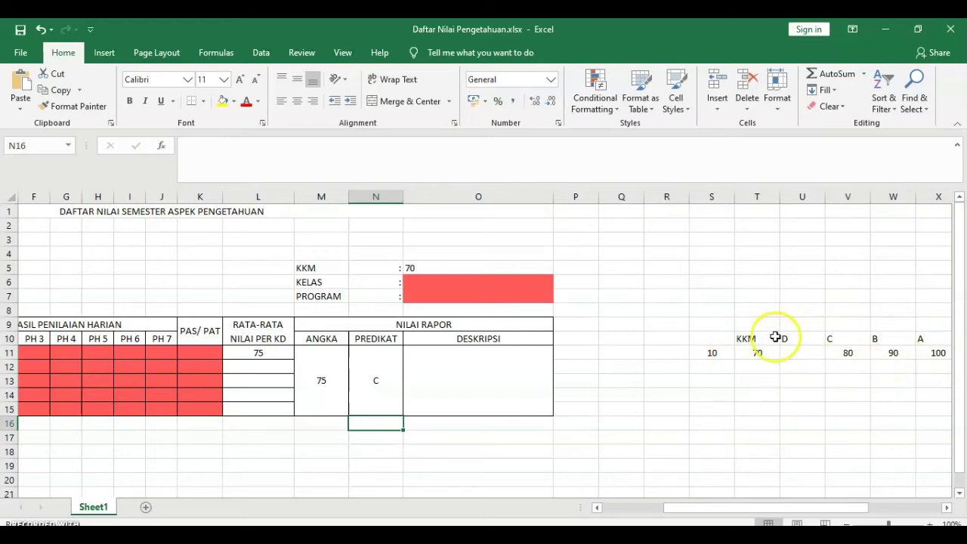
pyautogui.moveTo(733, 512); pyautogui.dragTo(672, 512)
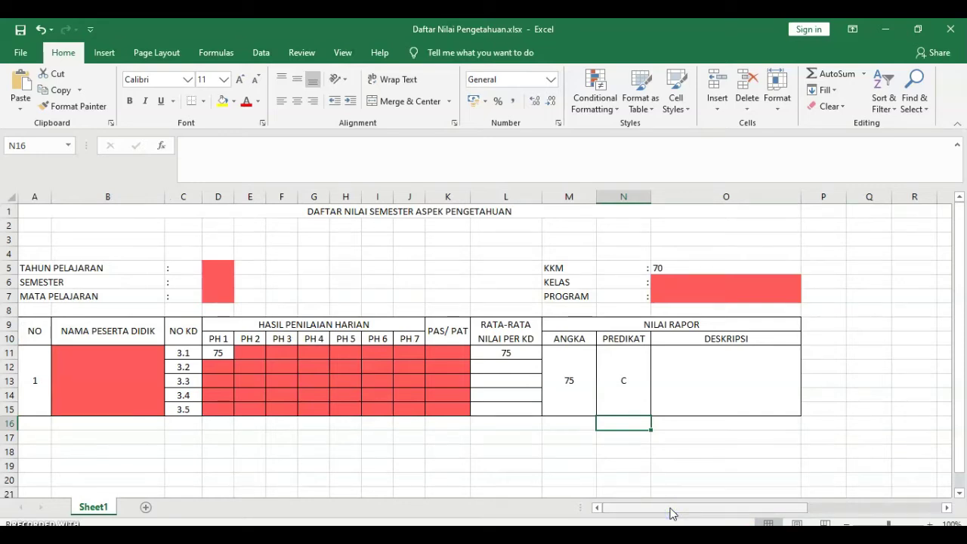
pyautogui.press('Up')
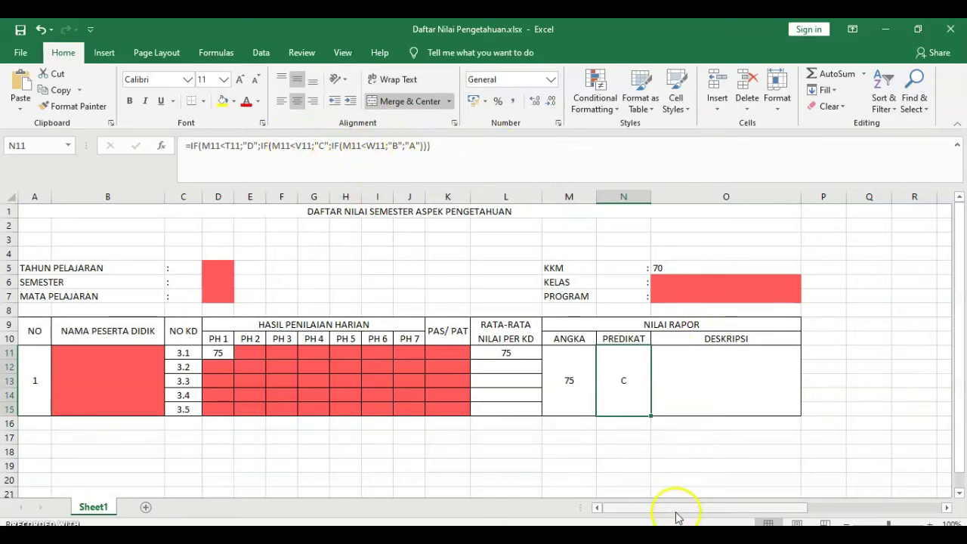
pyautogui.moveTo(676, 512); pyautogui.dragTo(752, 512)
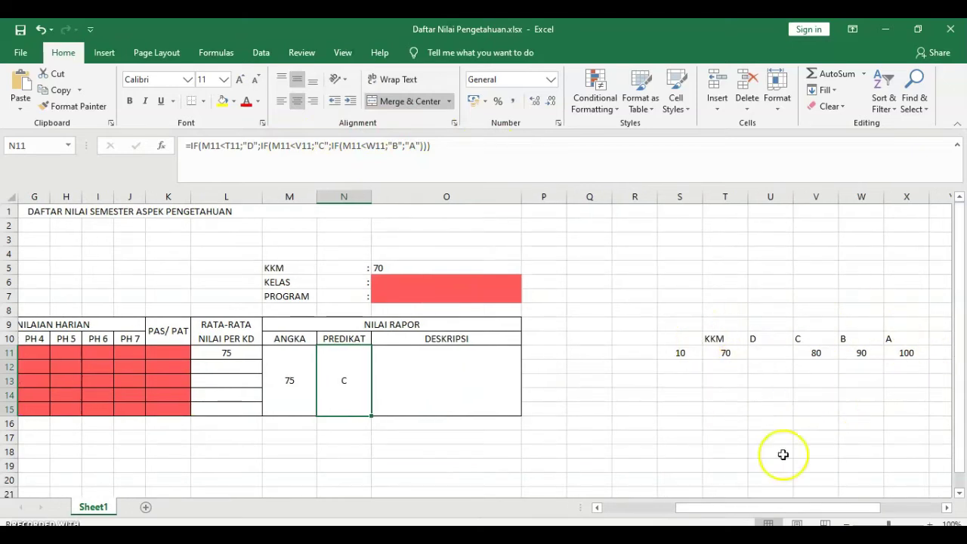
pyautogui.moveTo(767, 510); pyautogui.dragTo(703, 507)
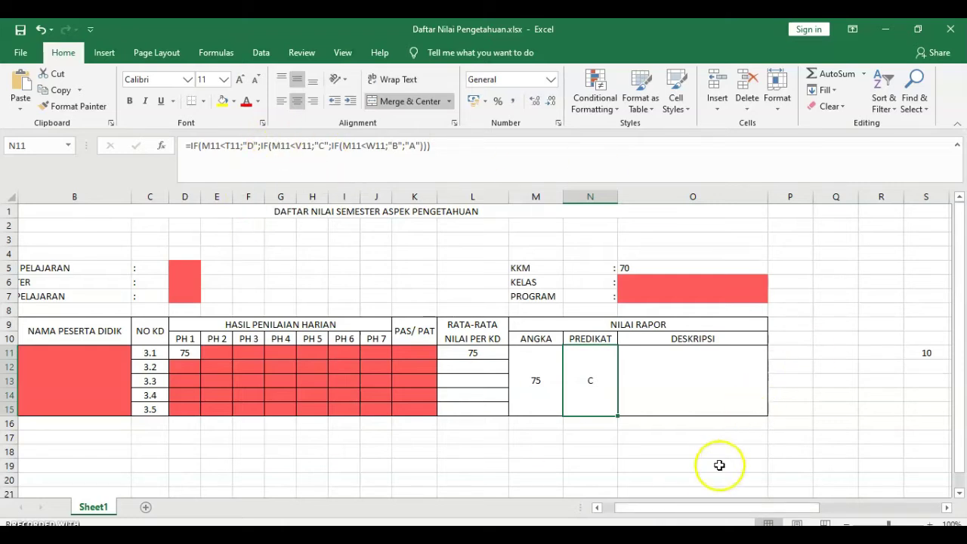
pyautogui.moveTo(706, 508); pyautogui.dragTo(755, 508)
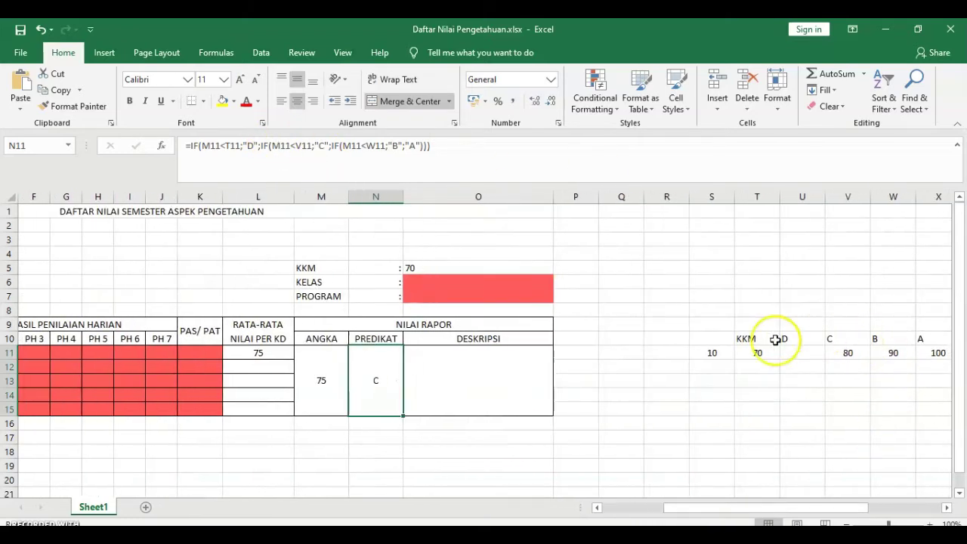
pyautogui.moveTo(732, 510); pyautogui.dragTo(663, 509)
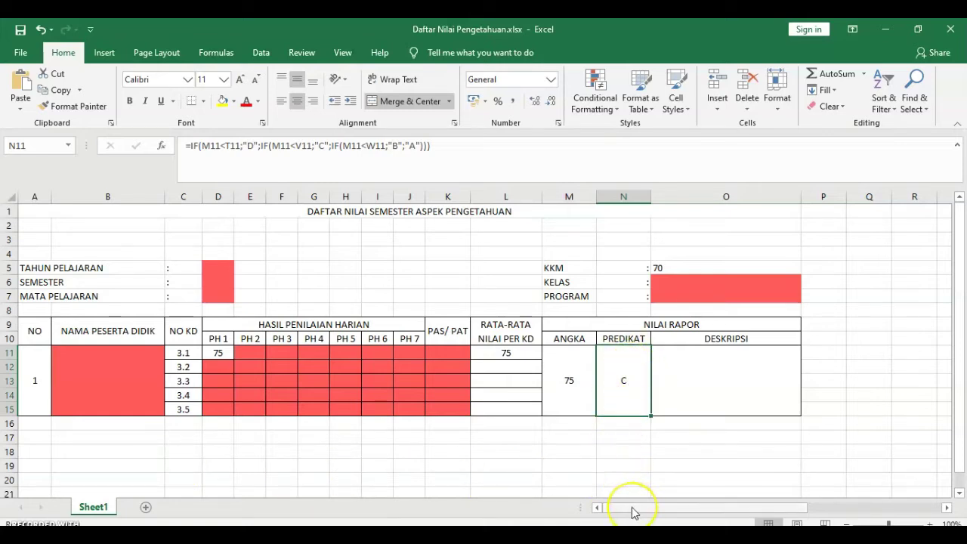
pyautogui.moveTo(633, 512); pyautogui.dragTo(671, 510)
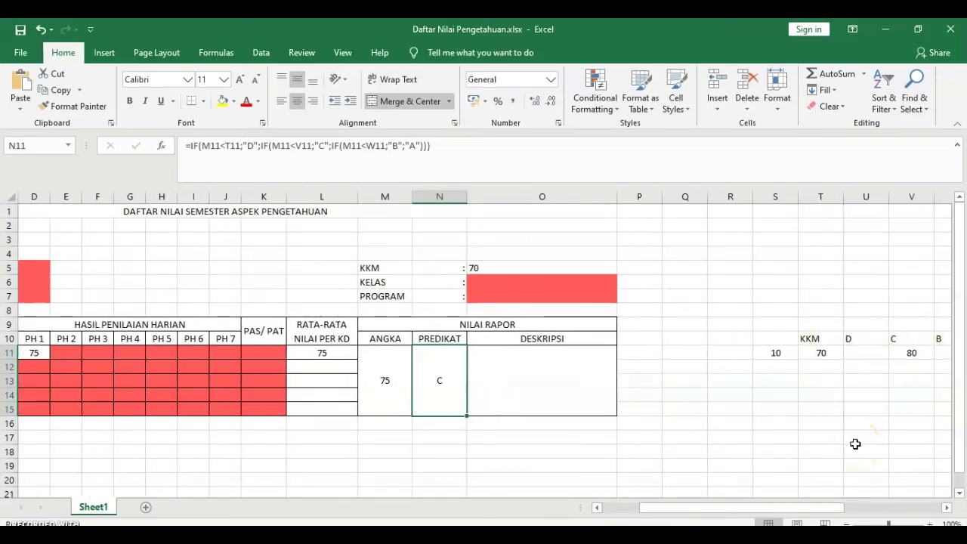
pyautogui.moveTo(651, 509); pyautogui.dragTo(620, 509)
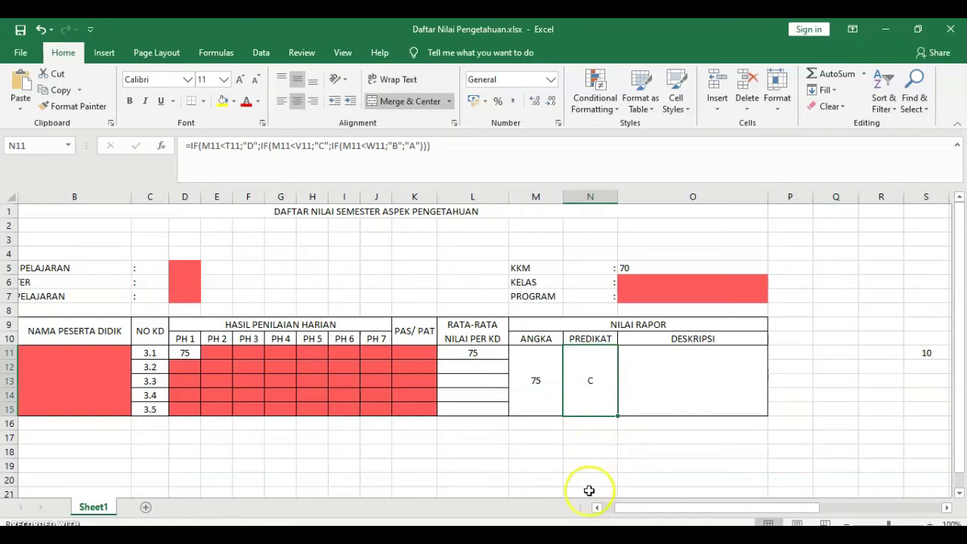
pyautogui.moveTo(695, 511); pyautogui.dragTo(682, 513)
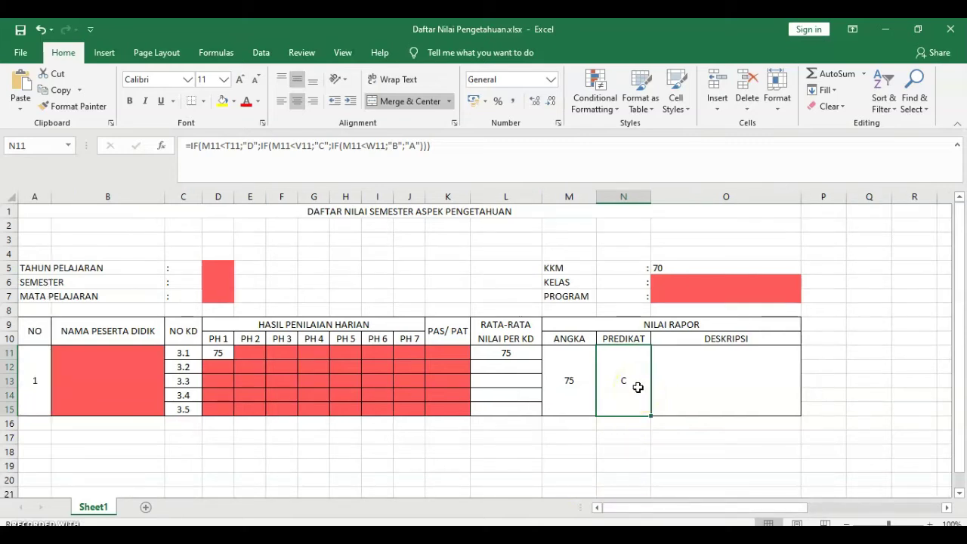
pyautogui.moveTo(642, 508); pyautogui.dragTo(692, 512)
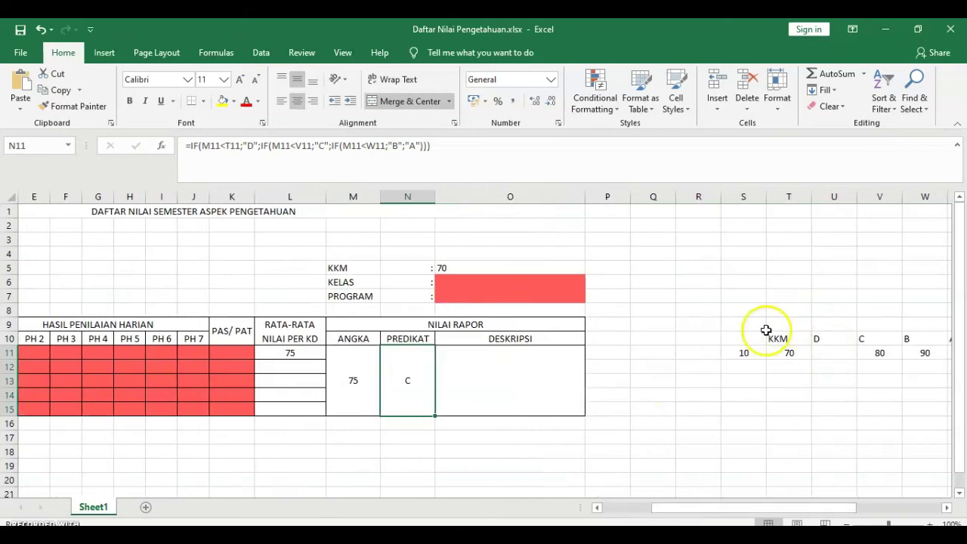
pyautogui.moveTo(756, 512); pyautogui.dragTo(713, 510)
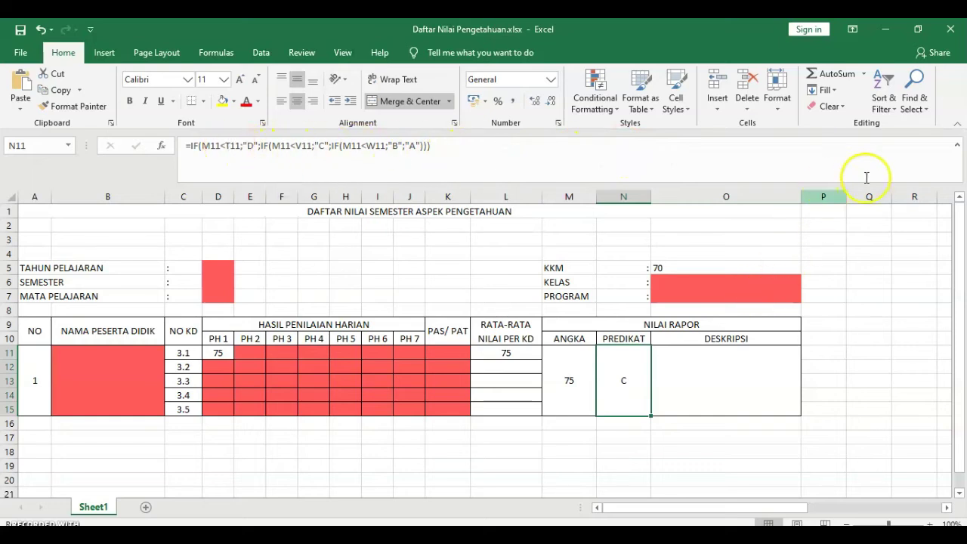
pyautogui.click(726, 197)
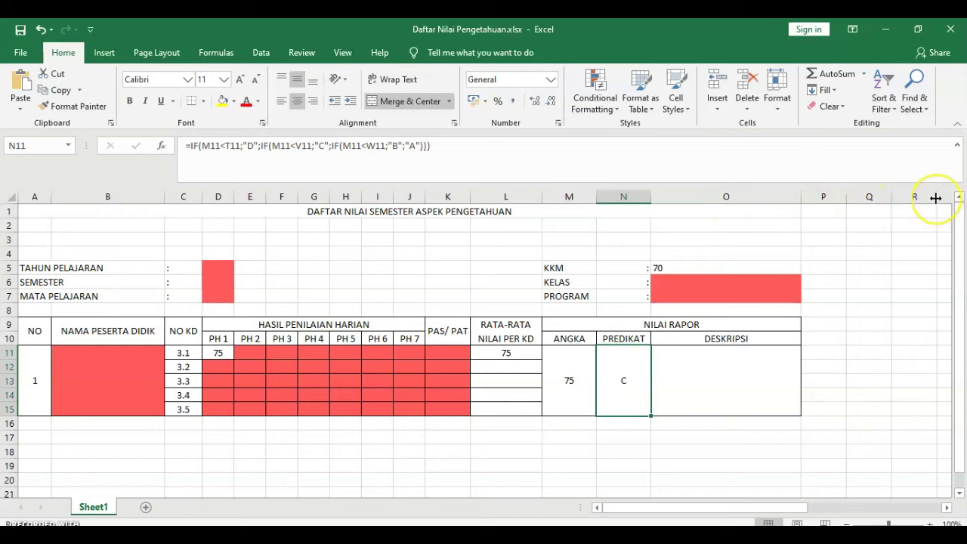
# Make the limit references in the N11 PREDIKAT formula absolute as $T$11, $V$11 and $W$11, leaving M11 relative.
pyautogui.click(240, 146)
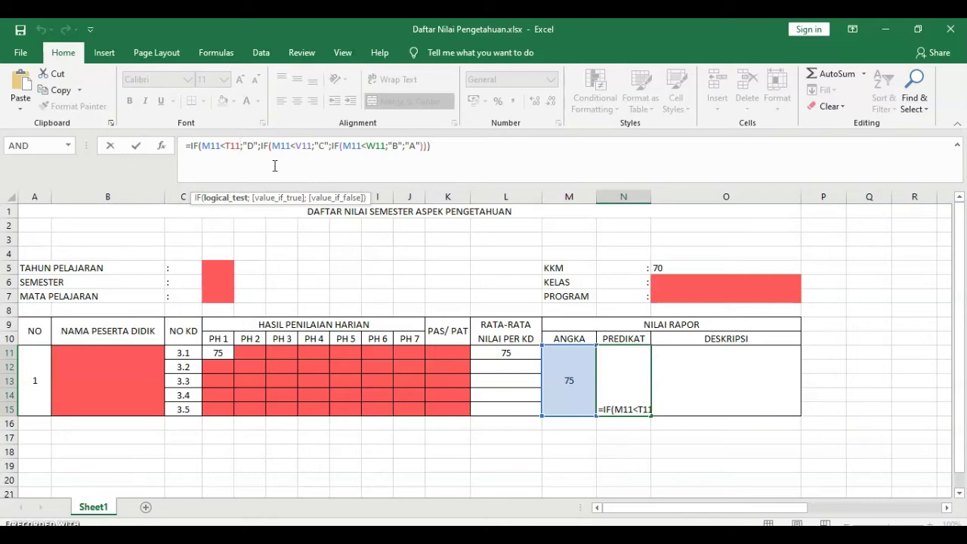
pyautogui.press('F4')
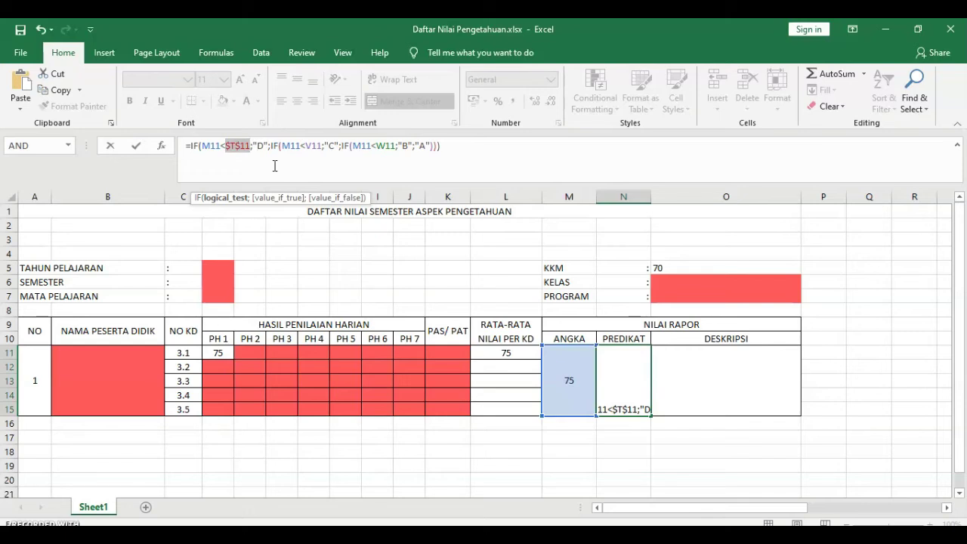
pyautogui.doubleClick(237, 147)
pyautogui.click(240, 146)
pyautogui.click(314, 145)
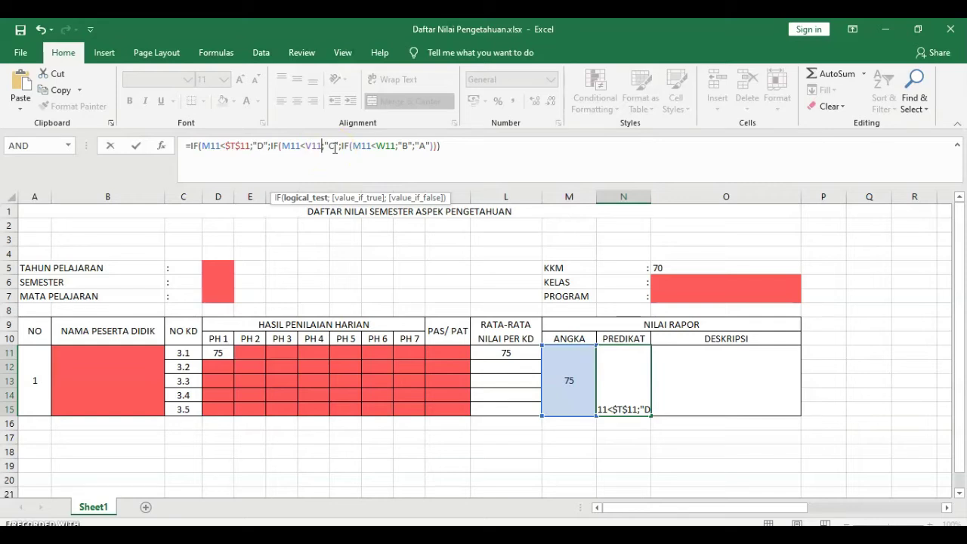
pyautogui.press('F4')
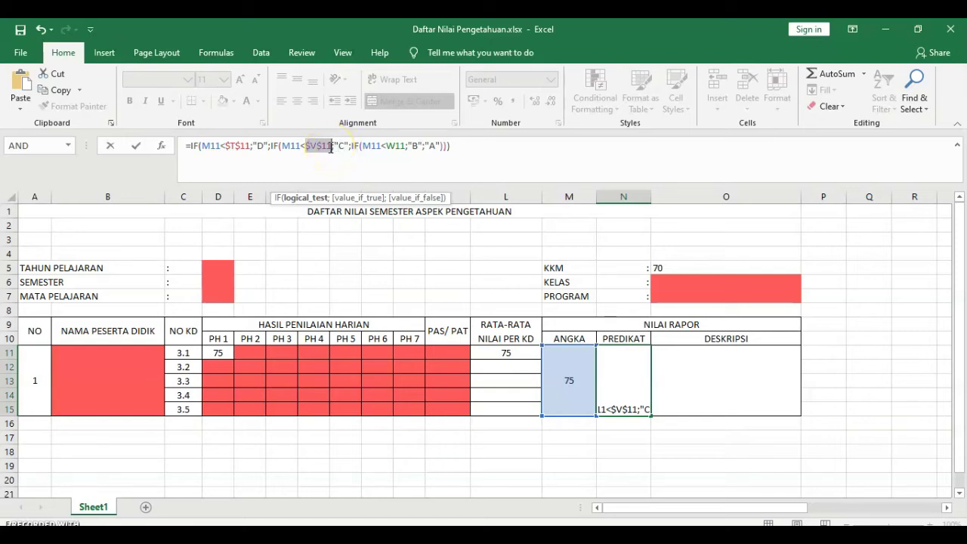
pyautogui.click(405, 146)
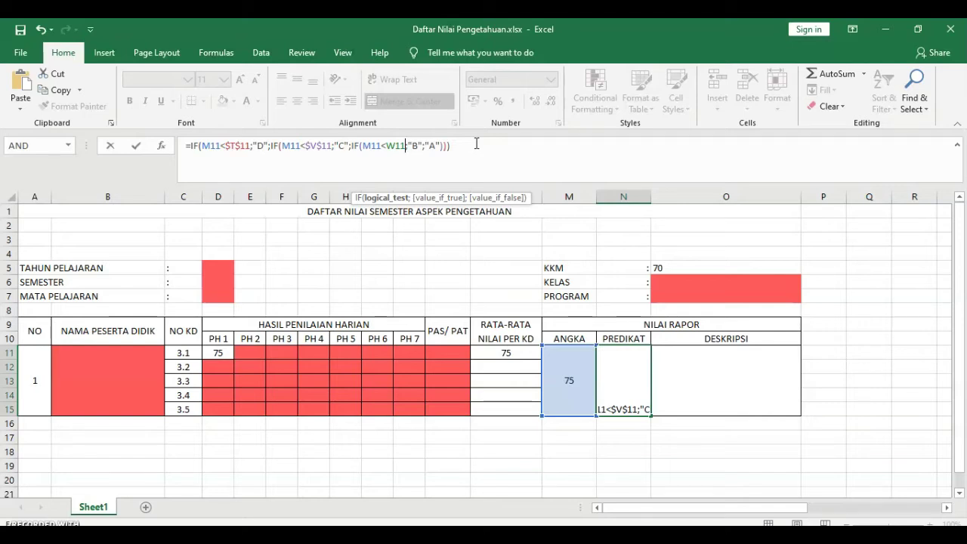
pyautogui.press('F4')
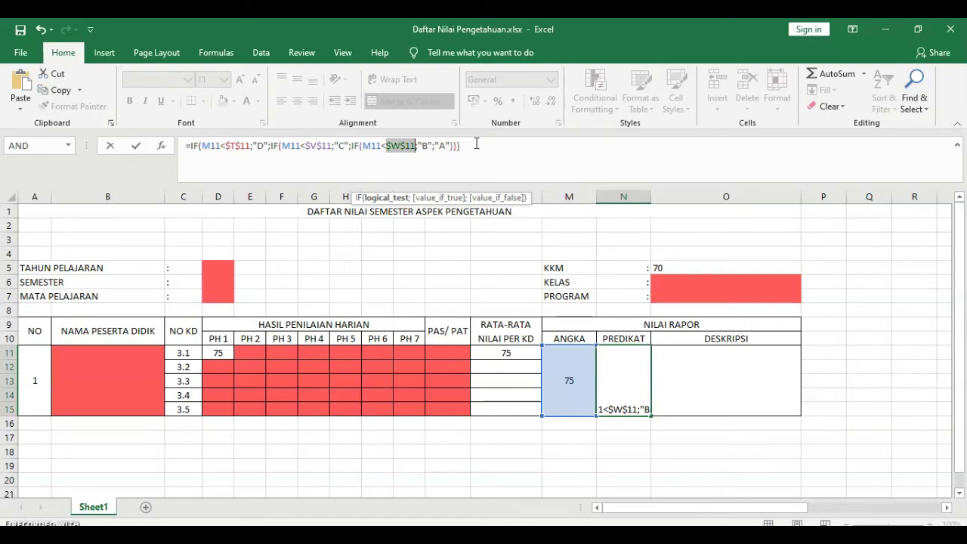
pyautogui.click(477, 144)
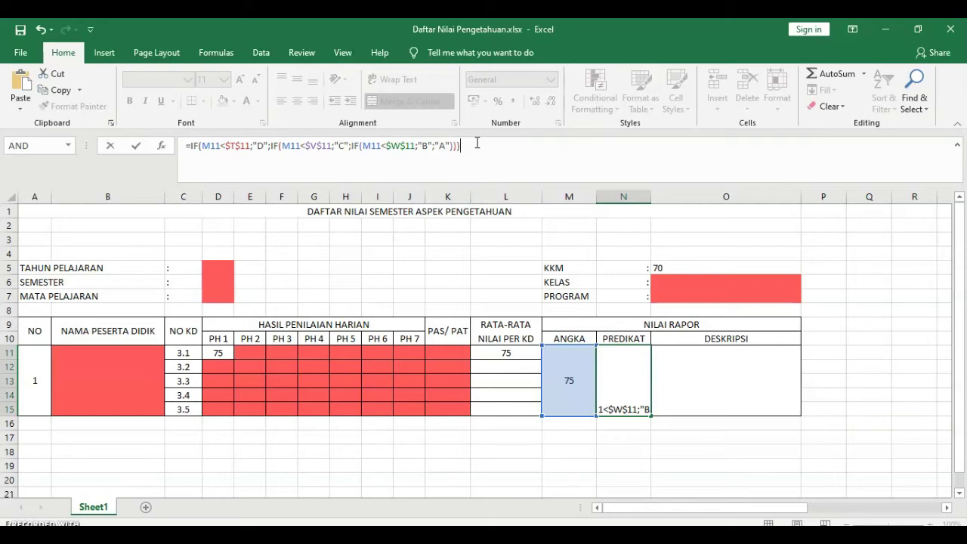
pyautogui.press('Return')
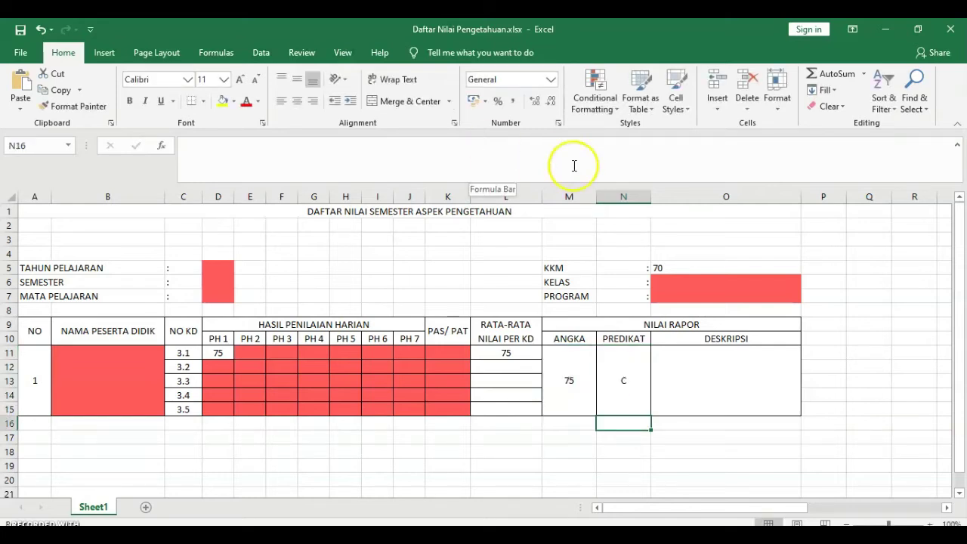
pyautogui.click(628, 374)
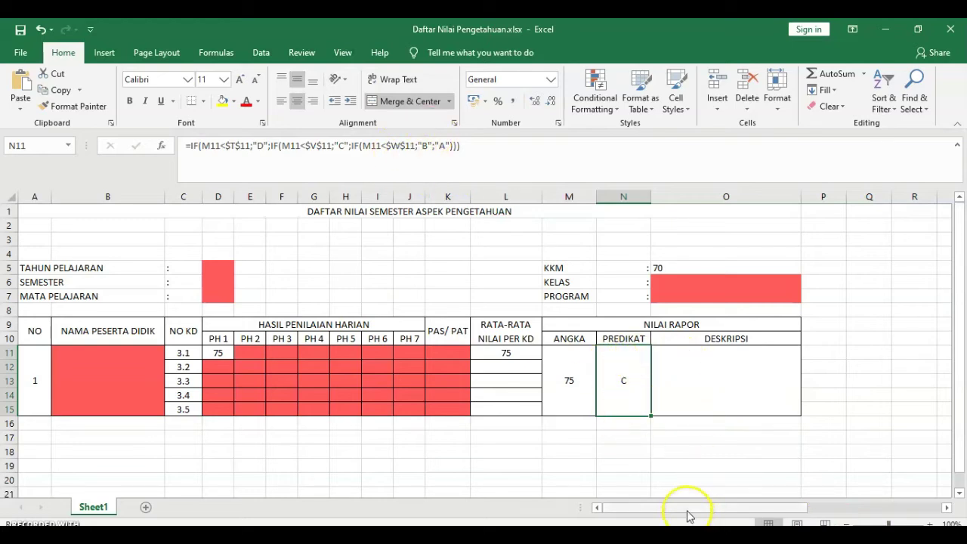
pyautogui.moveTo(690, 514)
pyautogui.mouseDown()
pyautogui.moveTo(702, 510)
pyautogui.moveTo(685, 510)
pyautogui.mouseUp()
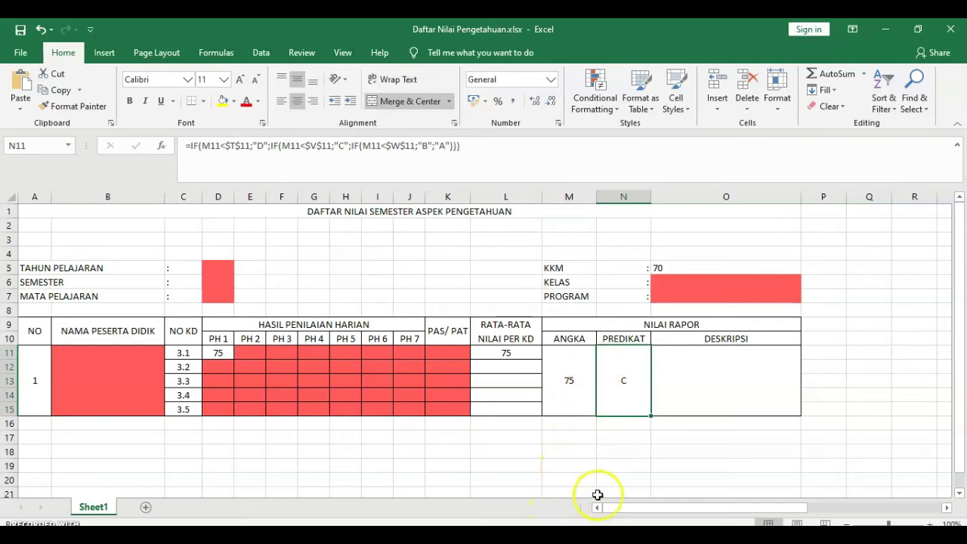
# Switch to the assessment guide PDF in Adobe Acrobat Reader, go to page 60, and examine Tabel 5.5 on unweighted knowledge grades.
pyautogui.moveTo(627, 512); pyautogui.dragTo(691, 509)
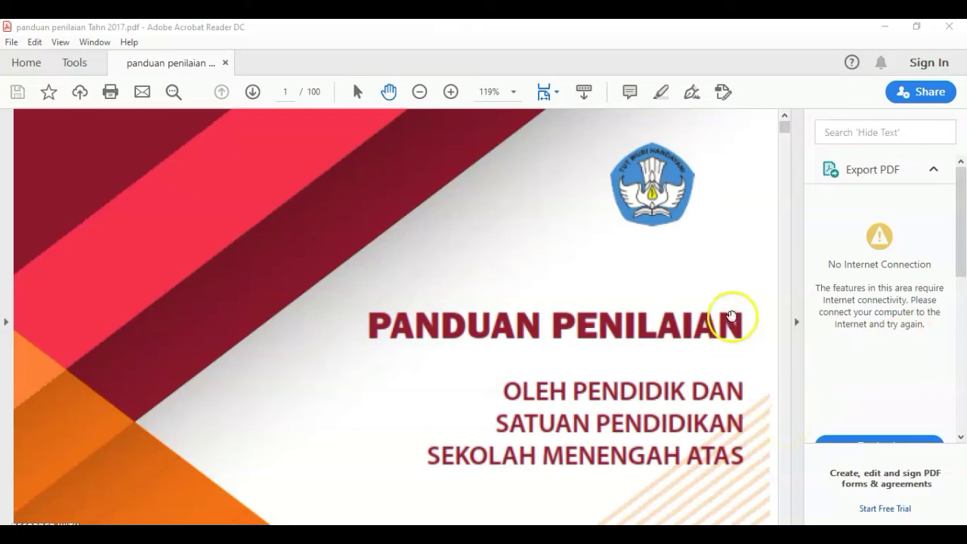
pyautogui.scroll(-1, 731, 313)
pyautogui.scroll(-1, 748, 305)
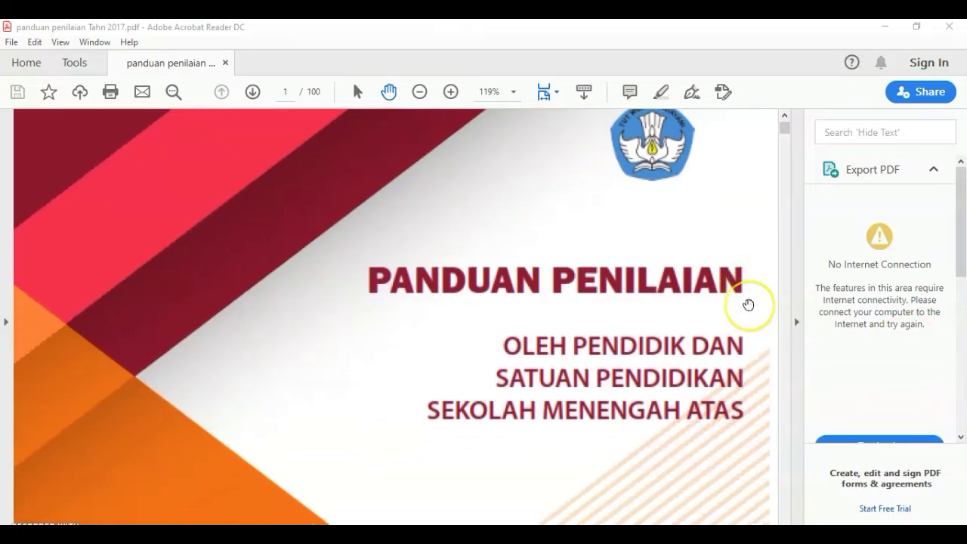
pyautogui.scroll(-1, 748, 305)
pyautogui.scroll(-3, 749, 306)
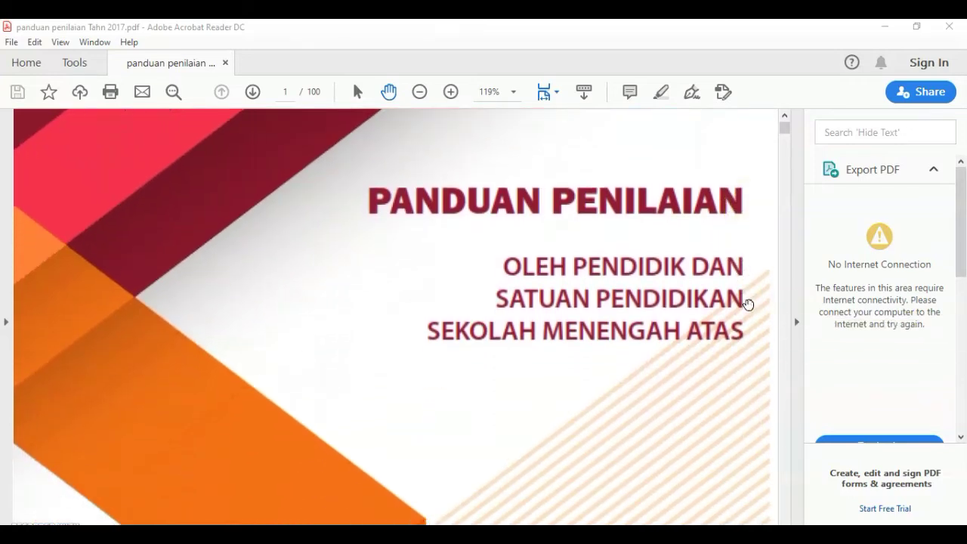
pyautogui.scroll(-1, 733, 306)
pyautogui.scroll(-2, 487, 183)
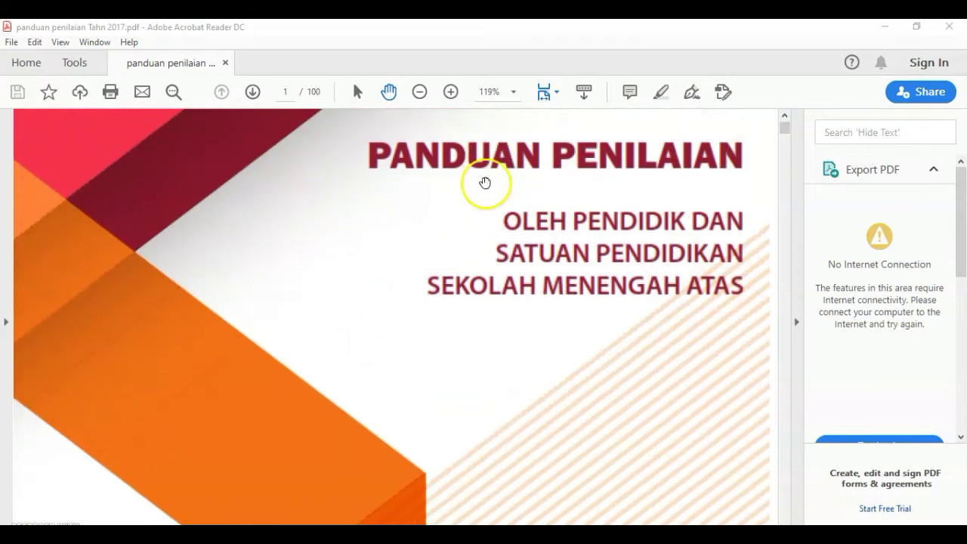
pyautogui.click(286, 92)
pyautogui.write('60')
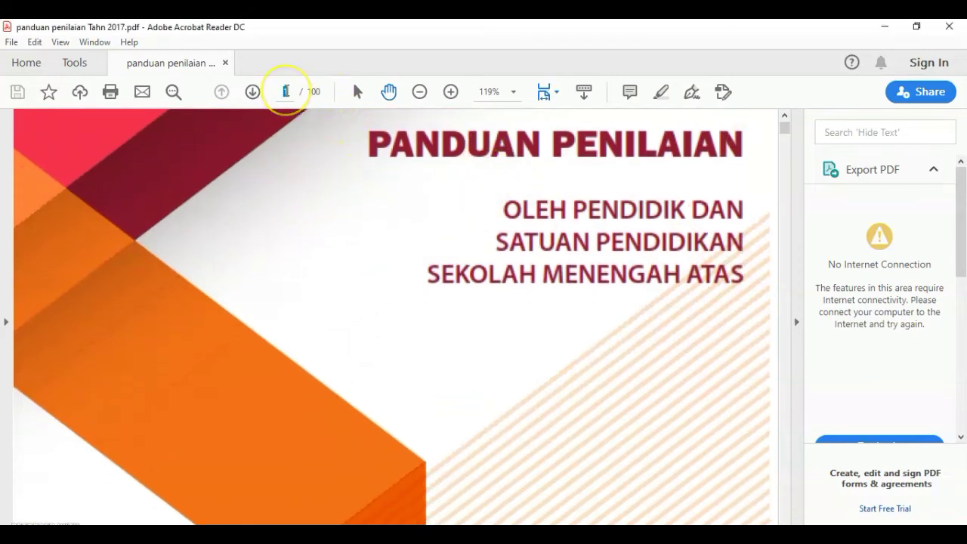
pyautogui.press('Return')
pyautogui.scroll(-3, 631, 341)
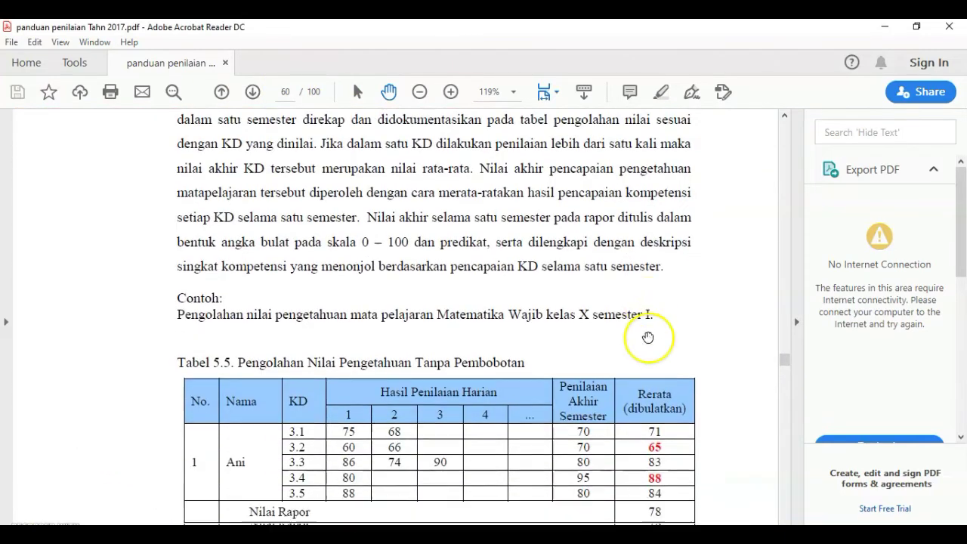
pyautogui.click(648, 339)
pyautogui.scroll(-6, 735, 340)
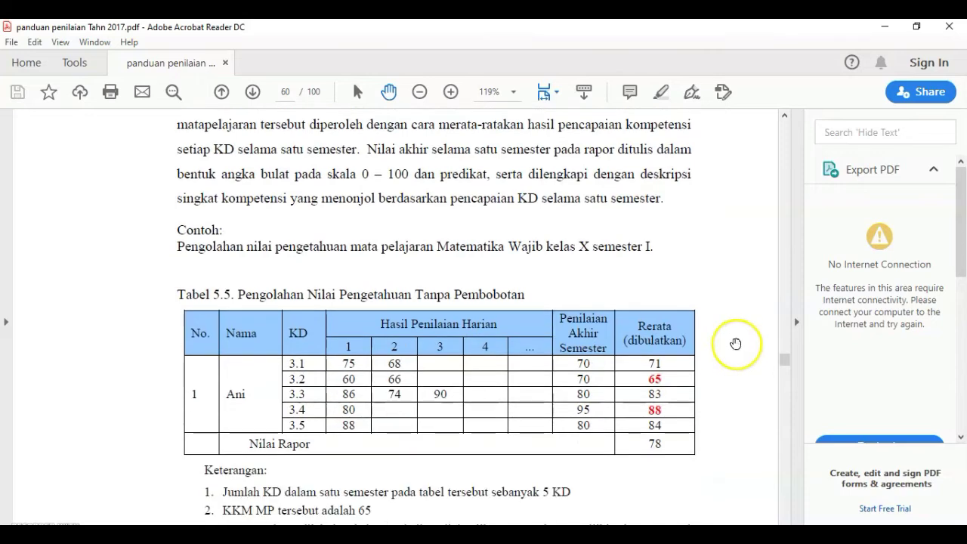
pyautogui.scroll(-1, 736, 342)
pyautogui.scroll(1, 736, 342)
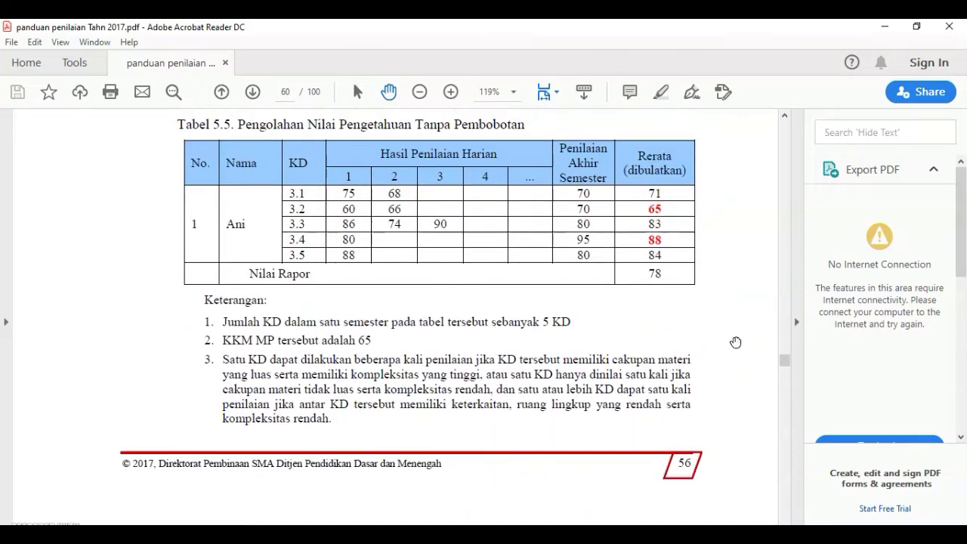
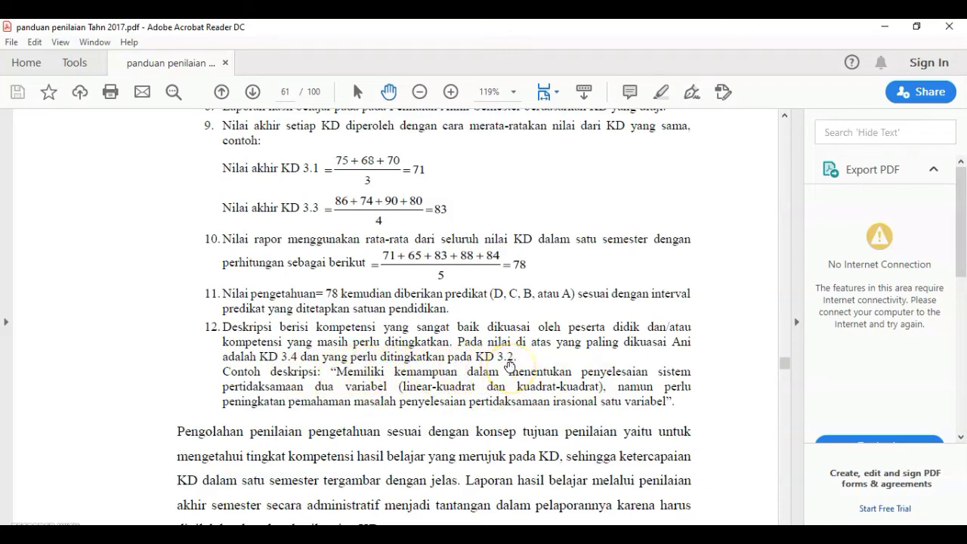
# Compare the rounded KD averages in Tabel 5.5 with the description guidance in note 12 on page 61.
pyautogui.scroll(5, 745, 459)
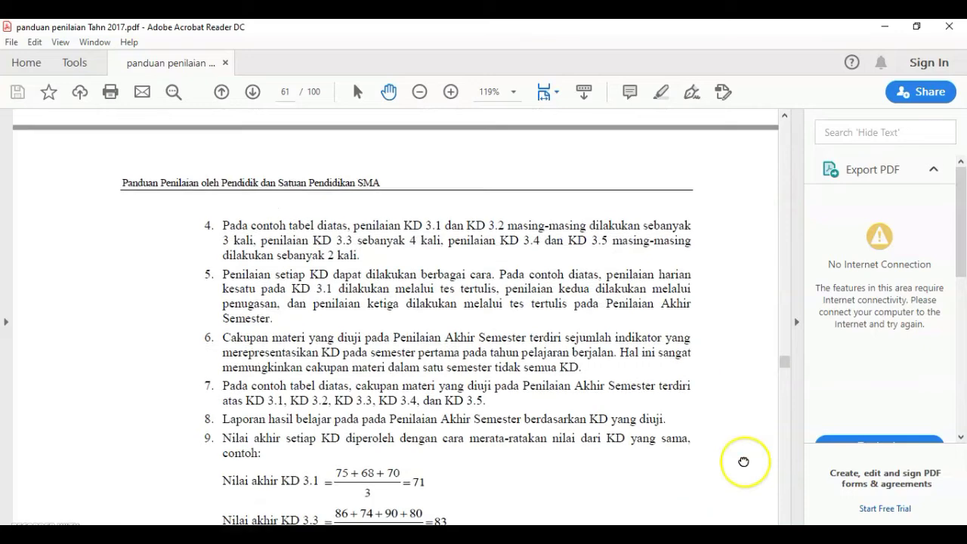
pyautogui.moveTo(719, 210); pyautogui.dragTo(699, 525)
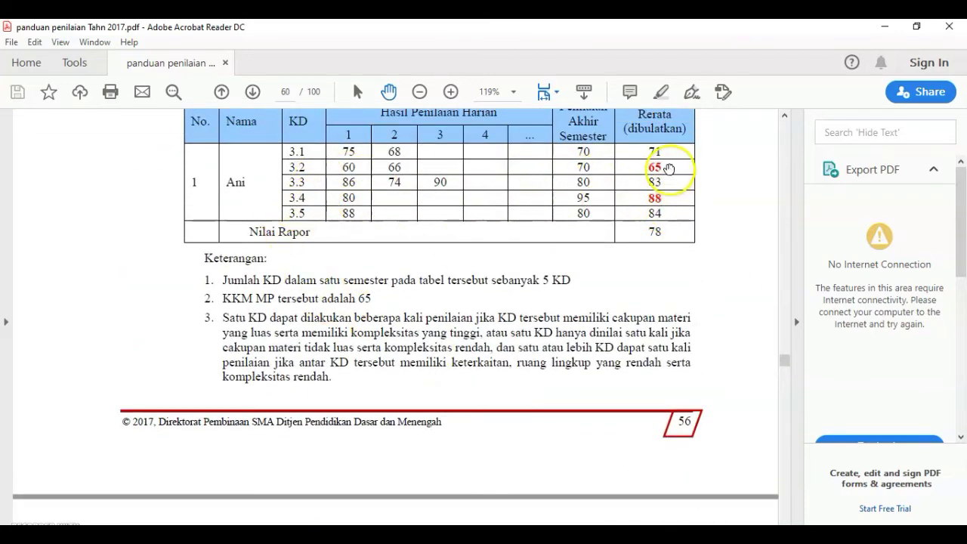
pyautogui.moveTo(696, 445); pyautogui.dragTo(676, 154)
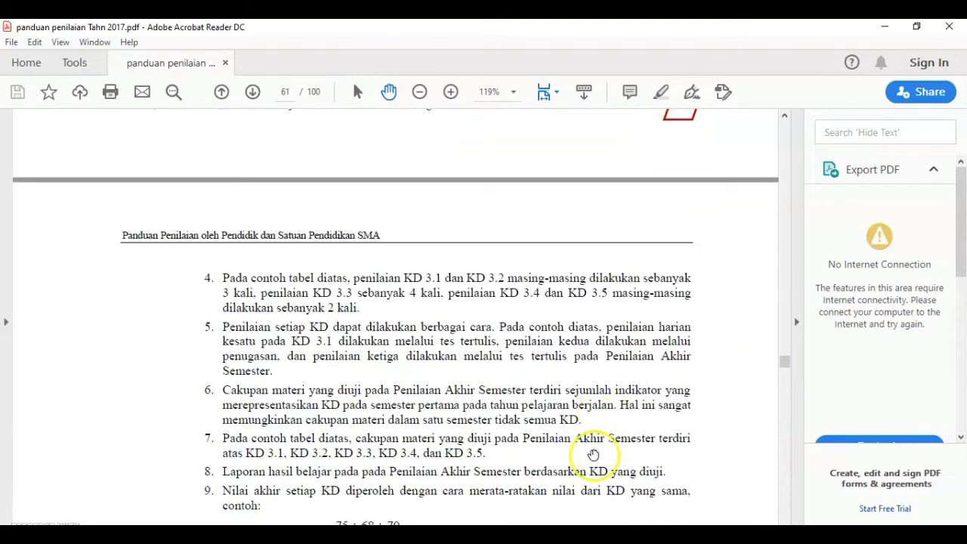
pyautogui.scroll(-3, 594, 458)
pyautogui.moveTo(611, 449); pyautogui.dragTo(621, 356)
pyautogui.scroll(-2, 641, 424)
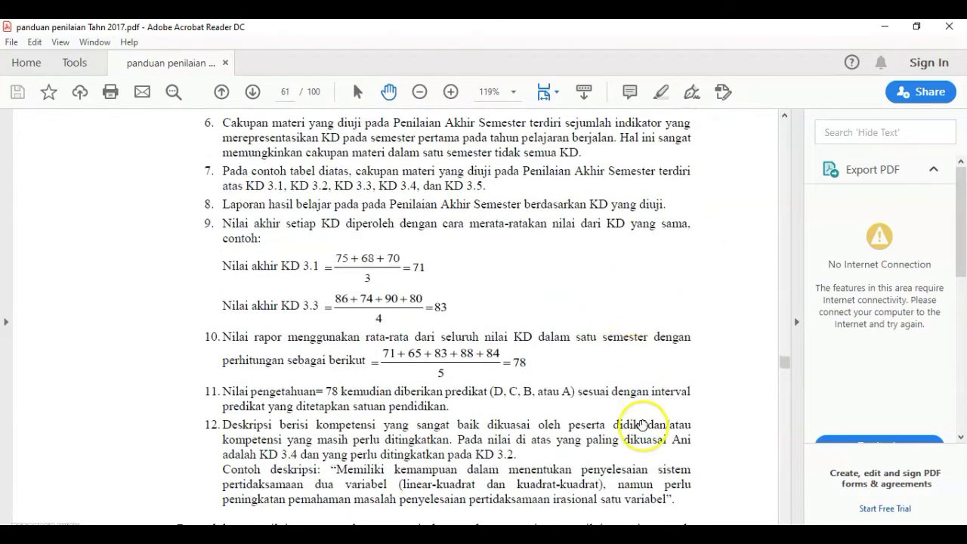
pyautogui.moveTo(642, 411); pyautogui.dragTo(652, 249)
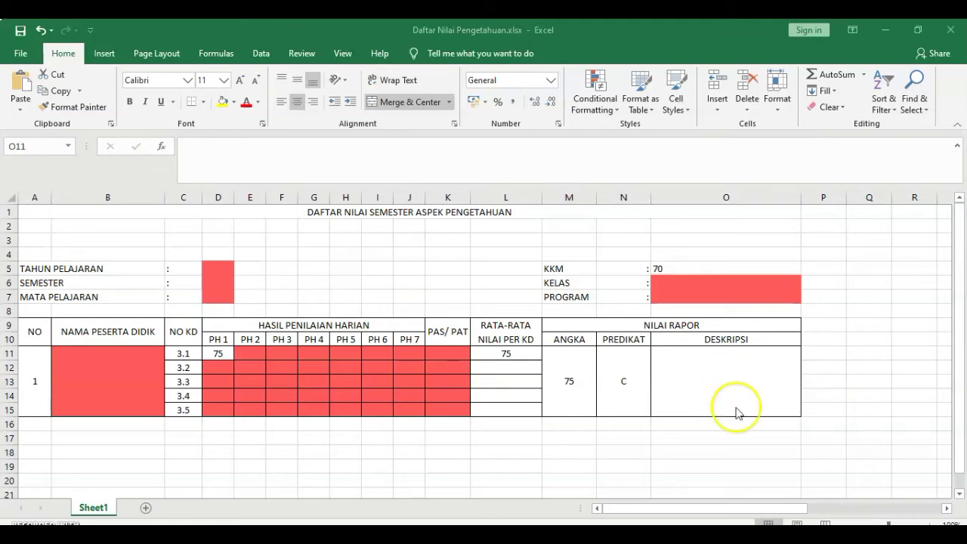
# Switch back to the Excel grade sheet and enter the headings Terendah in Q10 and Tertinggi in R10.
pyautogui.click(762, 510)
pyautogui.moveTo(762, 511); pyautogui.dragTo(788, 513)
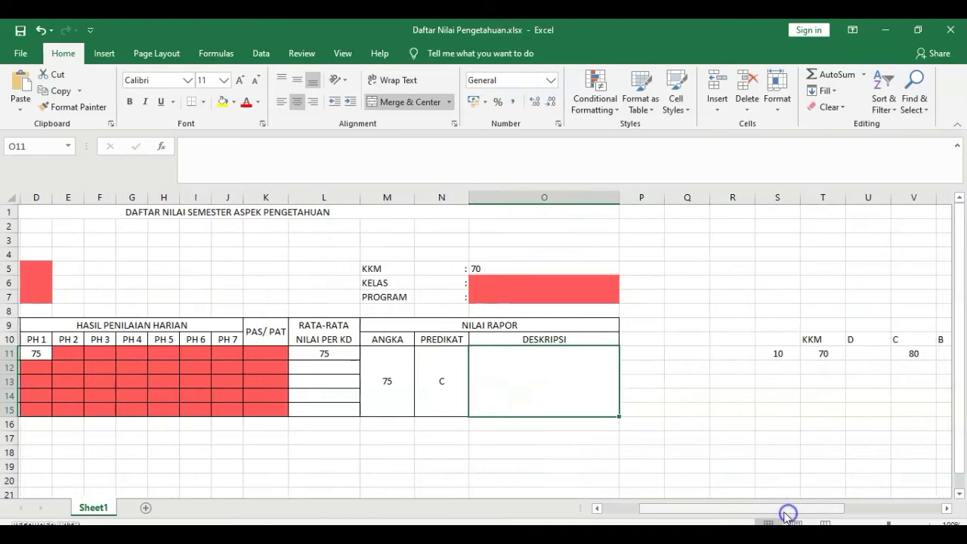
pyautogui.click(697, 339)
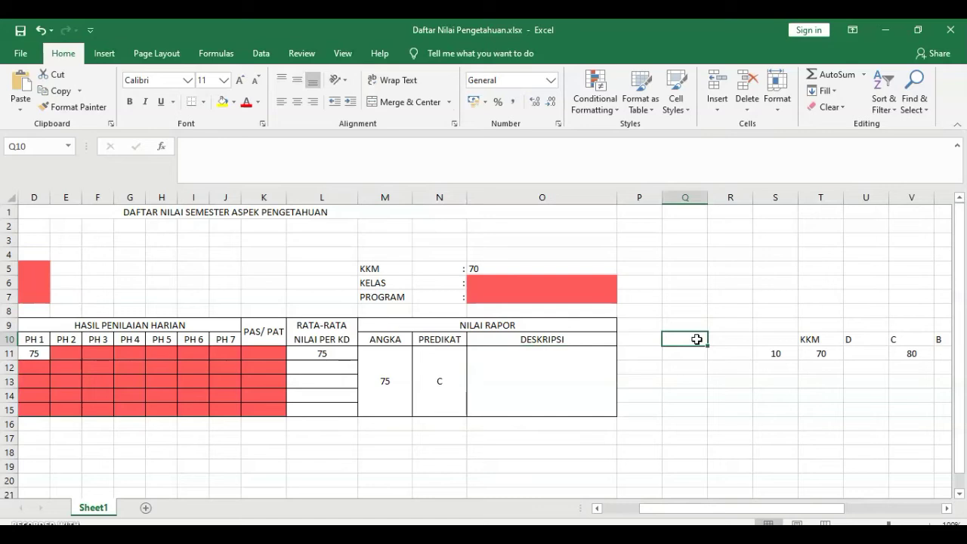
pyautogui.write('Terem')
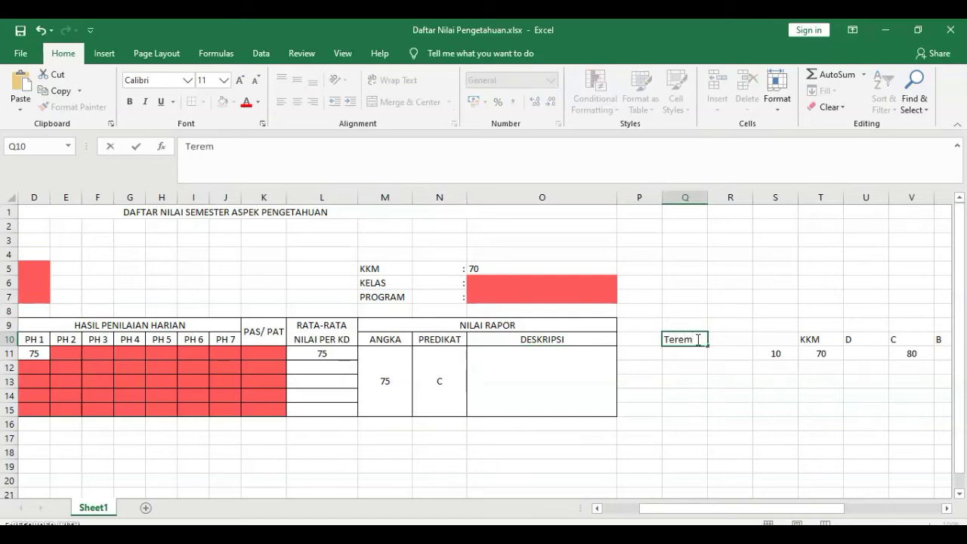
pyautogui.press('BackSpace')
pyautogui.write('ndah')
pyautogui.press('Tab')
pyautogui.write('Terto')
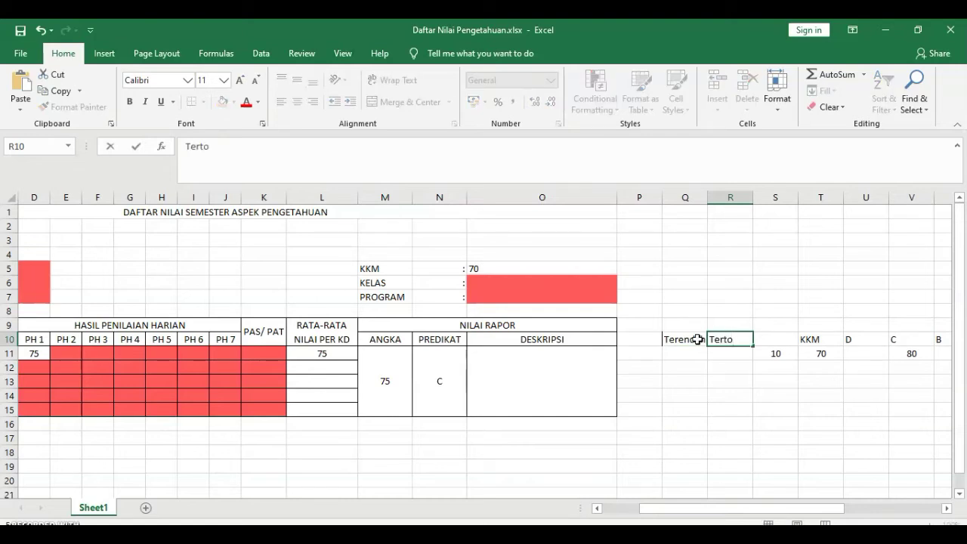
pyautogui.press('BackSpace')
pyautogui.write('inggi')
pyautogui.press('Return')
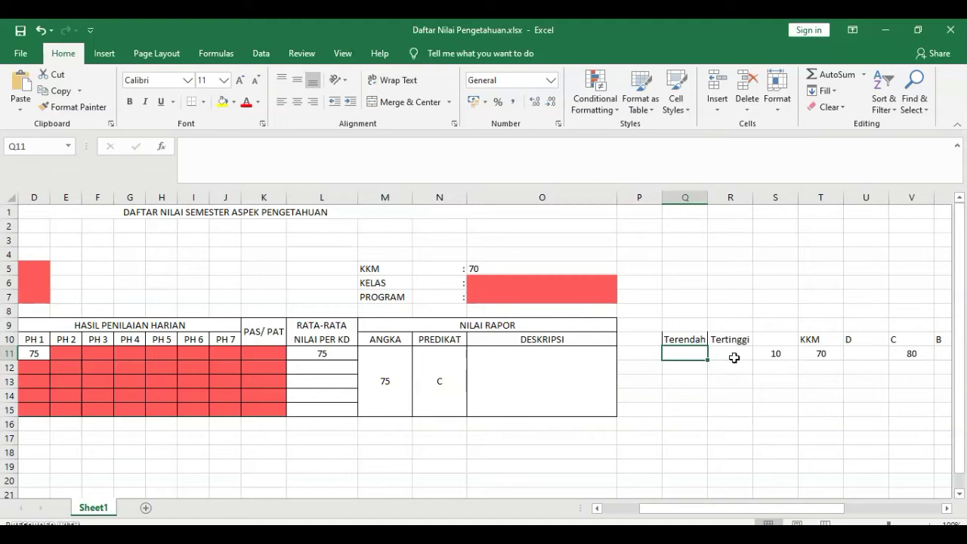
# Calculate the lowest KD average under Terendah in Q11 with the formula =MIN(L11:L15).
pyautogui.write('=')
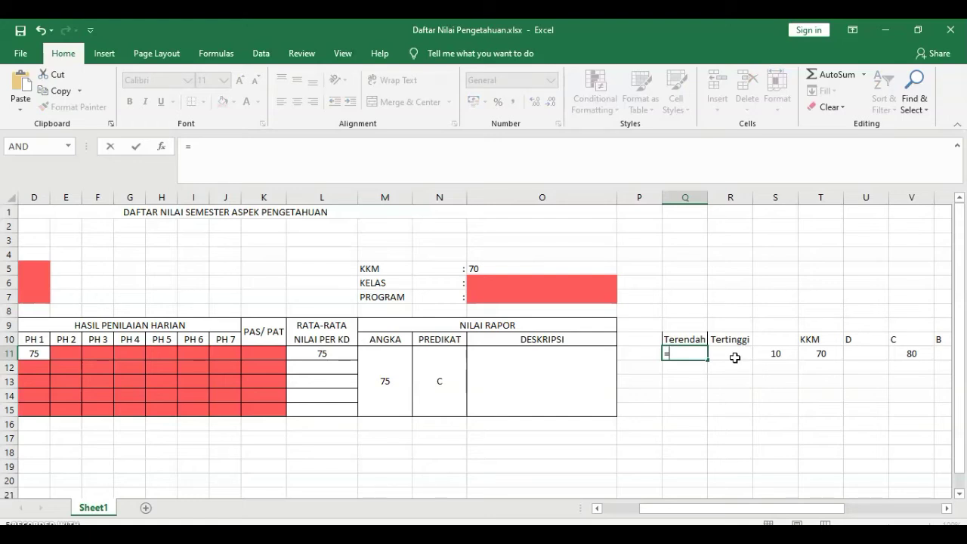
pyautogui.write('min')
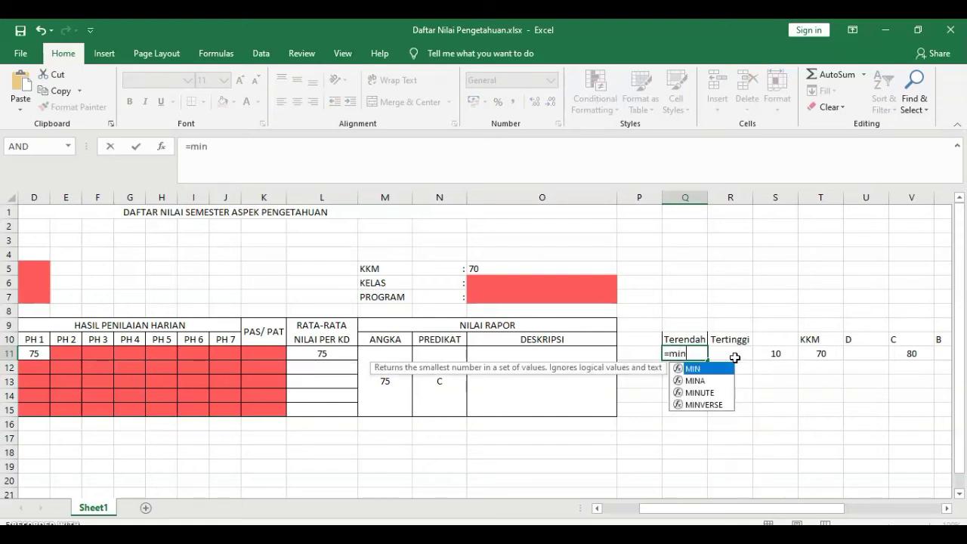
pyautogui.write('(')
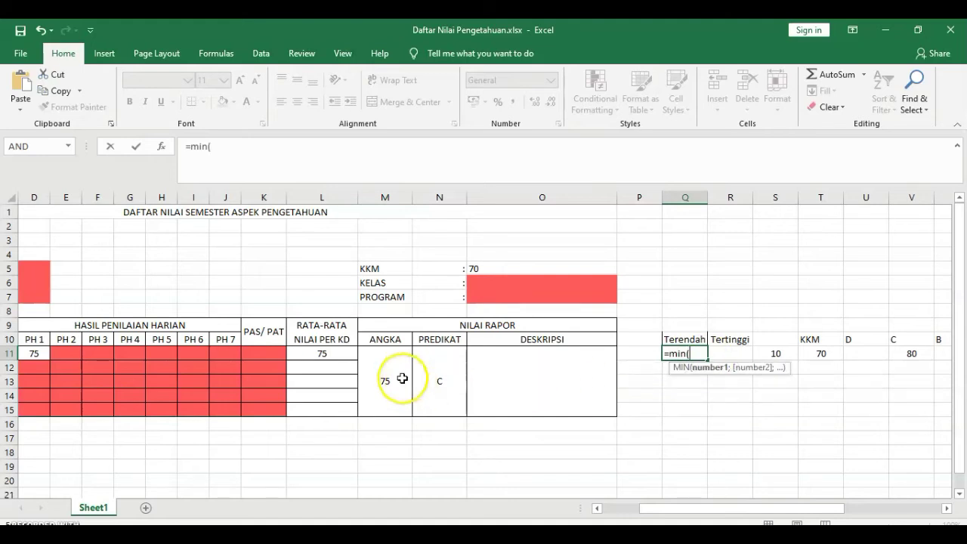
pyautogui.click(318, 352)
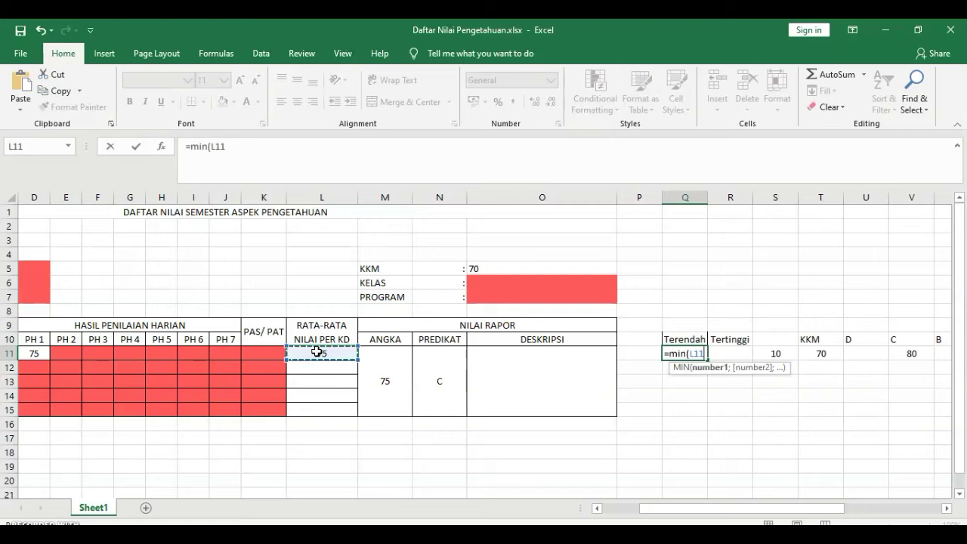
pyautogui.keyDown('shift'); pyautogui.click(322, 409); pyautogui.keyUp('shift')
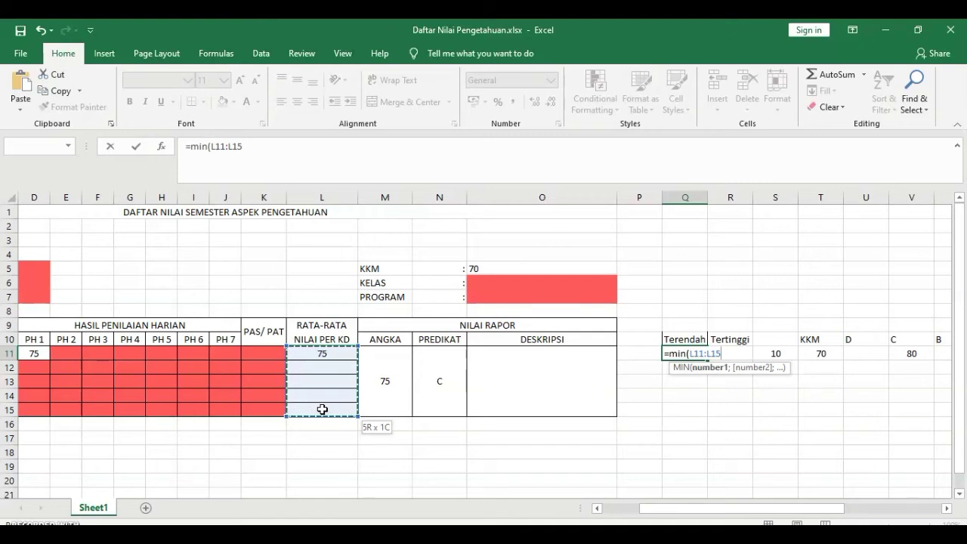
pyautogui.write(')')
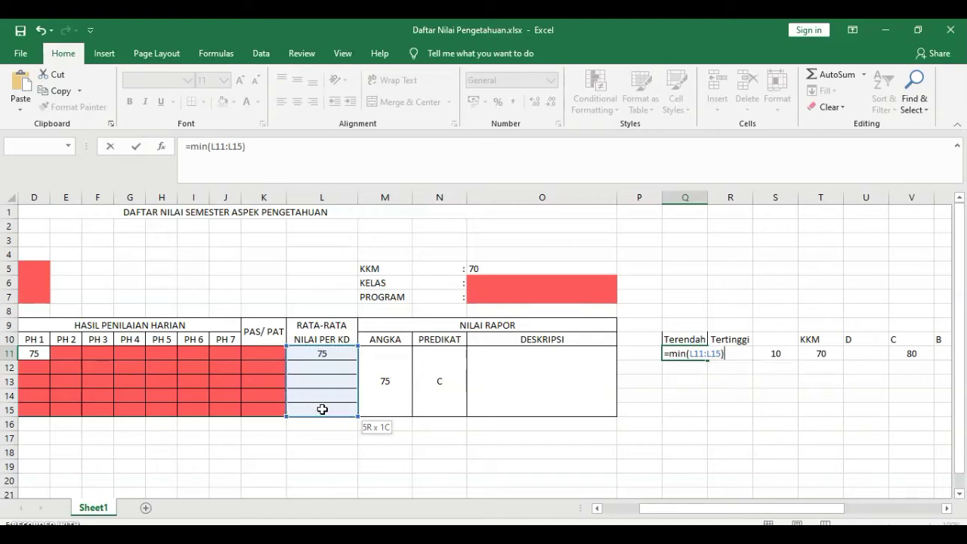
pyautogui.press('Return')
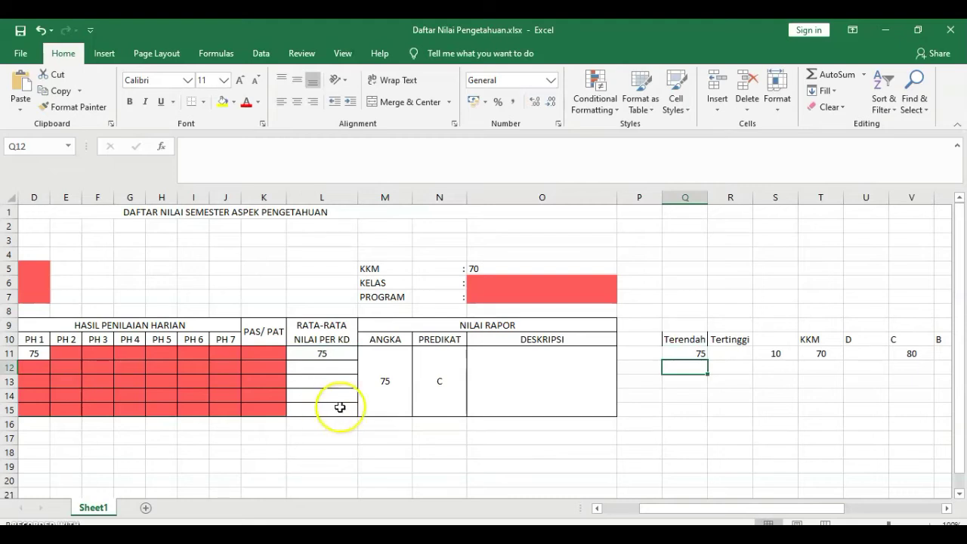
# Calculate the highest KD average under Tertinggi in R11 with the formula =MAX(L11:L15).
pyautogui.click(728, 353)
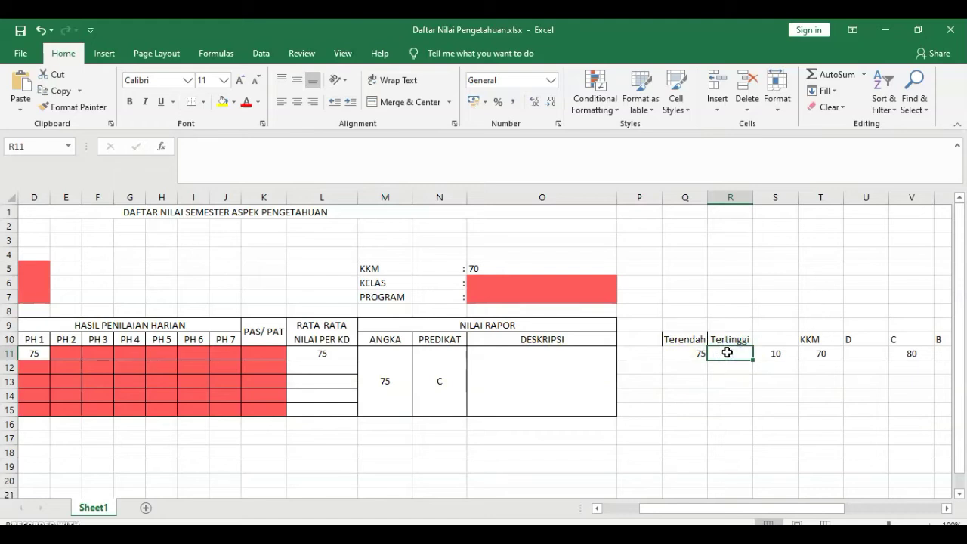
pyautogui.write('=')
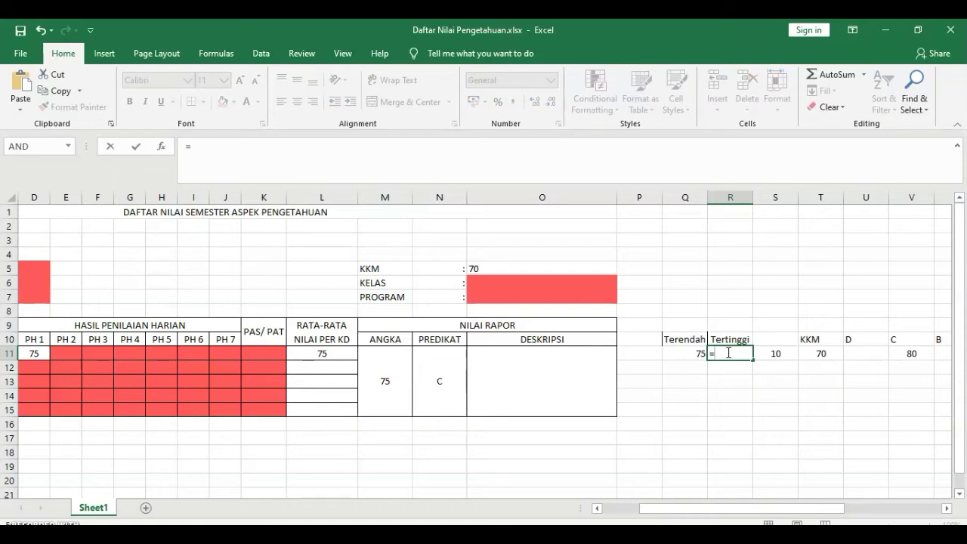
pyautogui.write('max(')
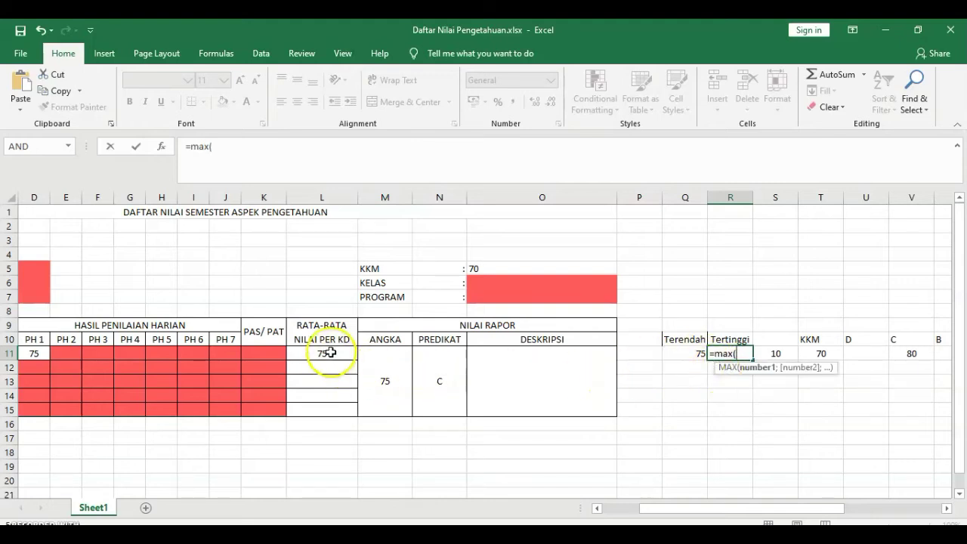
pyautogui.click(331, 352)
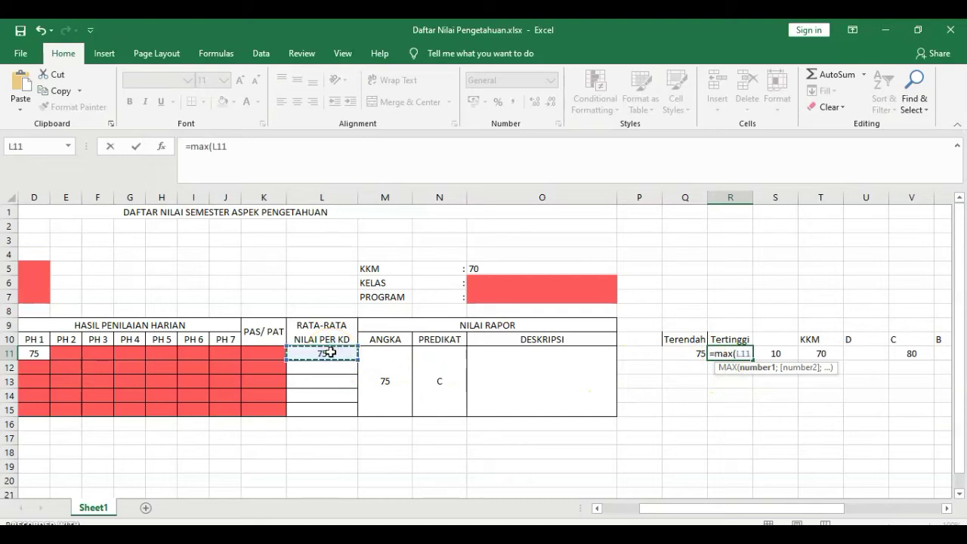
pyautogui.keyDown('shift'); pyautogui.click(329, 408); pyautogui.keyUp('shift')
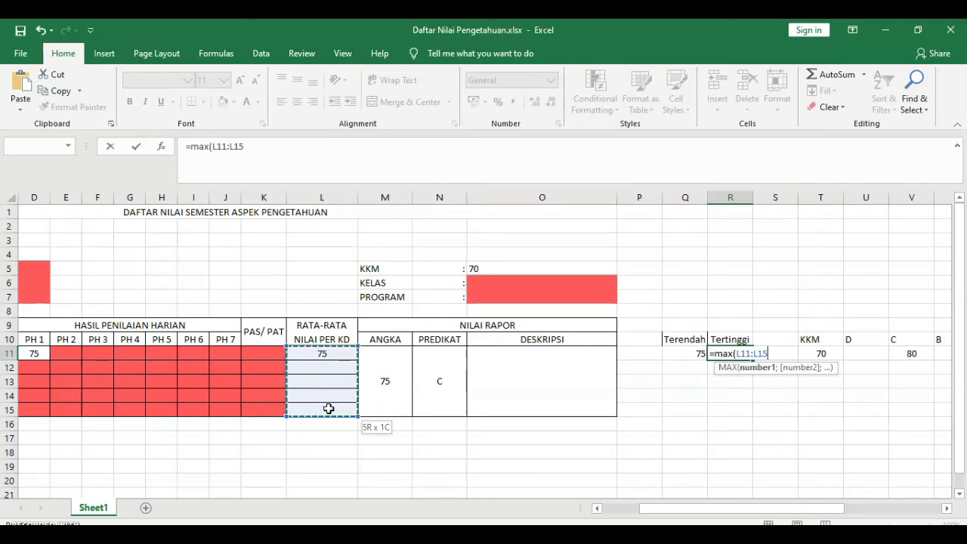
pyautogui.write(')')
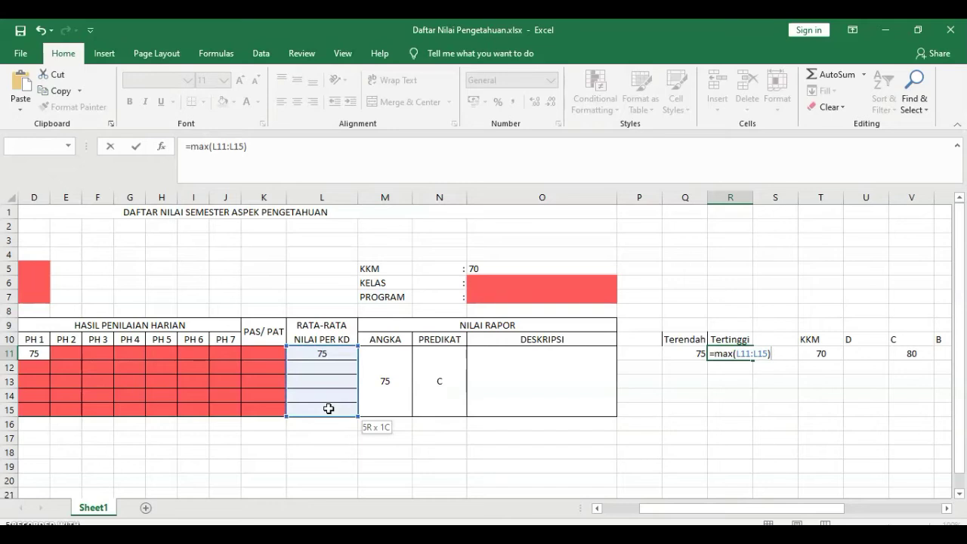
pyautogui.press('Return')
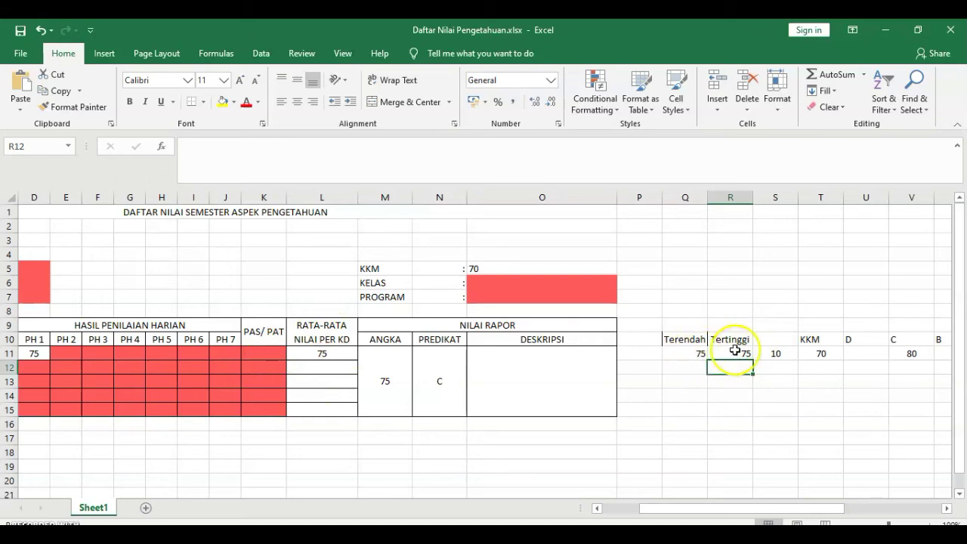
# Enter the PH 1 scores 73, 88, 71 and 99 for KD 3.2 to 3.5 in D12:D15, and check the Terendah and Tertinggi cells.
pyautogui.moveTo(730, 508)
pyautogui.mouseDown()
pyautogui.moveTo(696, 512)
pyautogui.moveTo(725, 509)
pyautogui.moveTo(713, 510)
pyautogui.mouseUp()
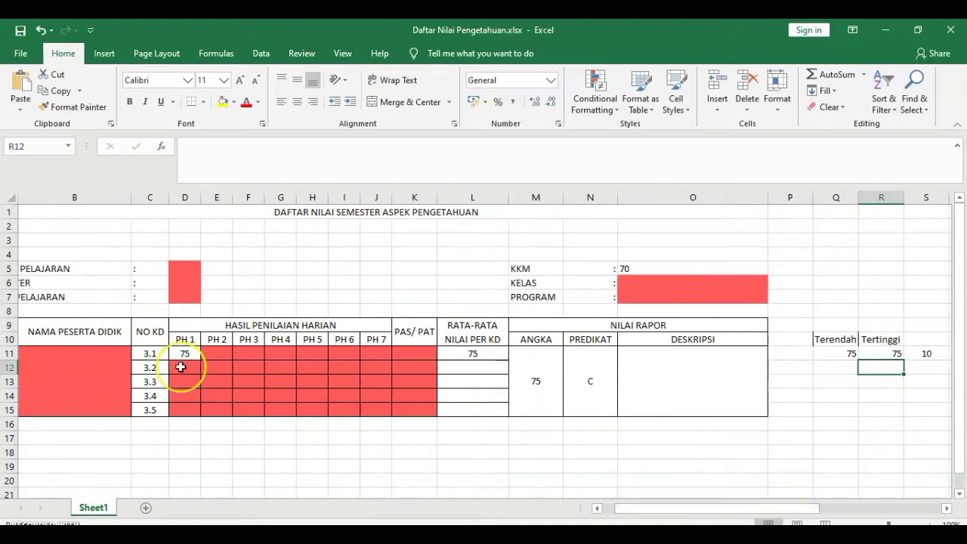
pyautogui.click(181, 367)
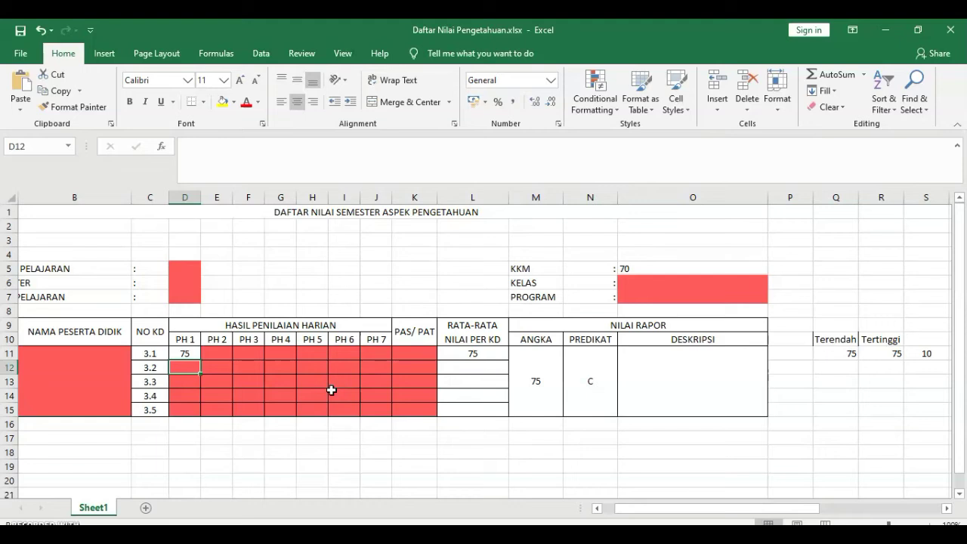
pyautogui.write('73')
pyautogui.press('Return')
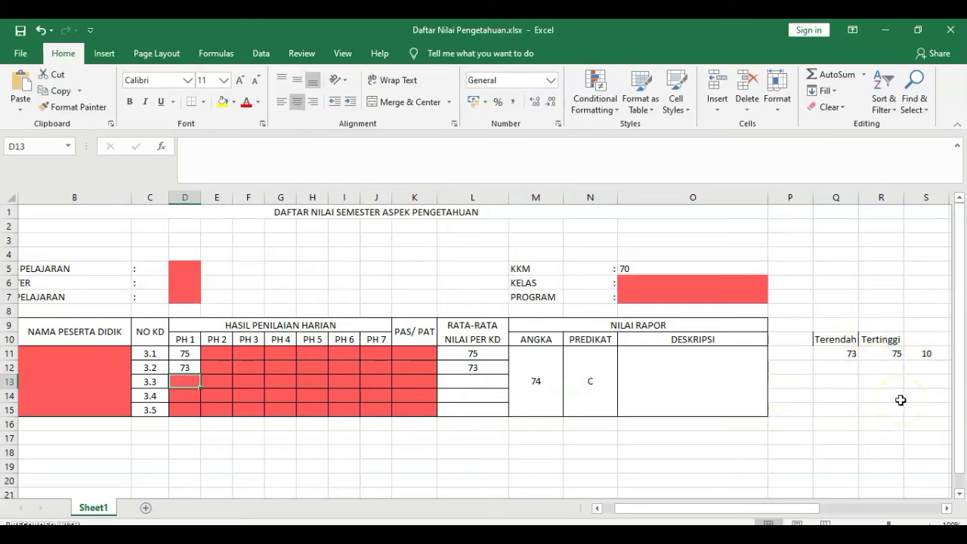
pyautogui.write('88')
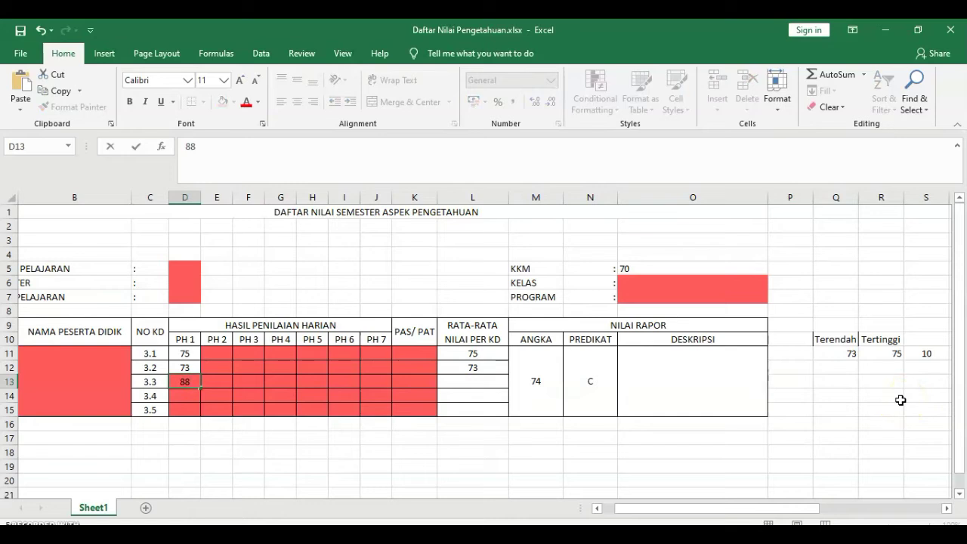
pyautogui.press('Return')
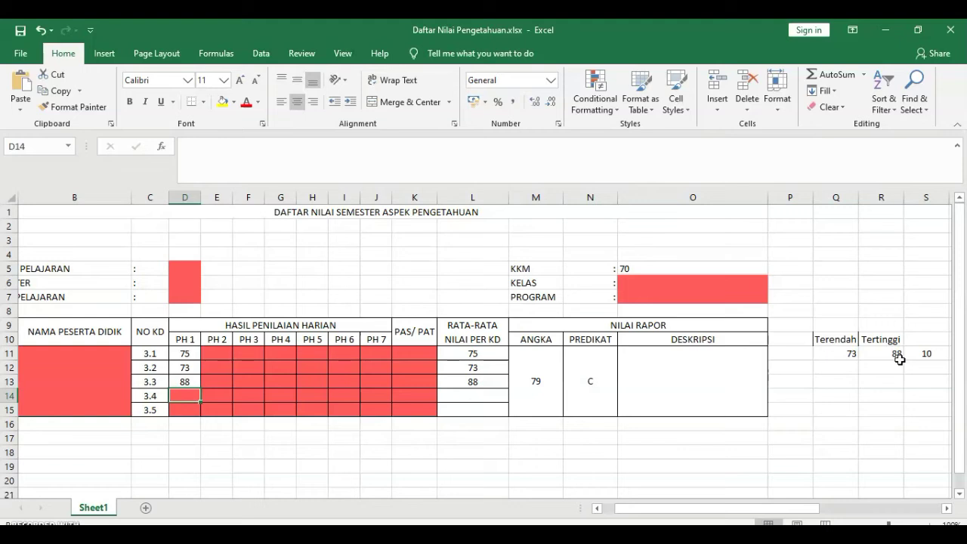
pyautogui.write('71')
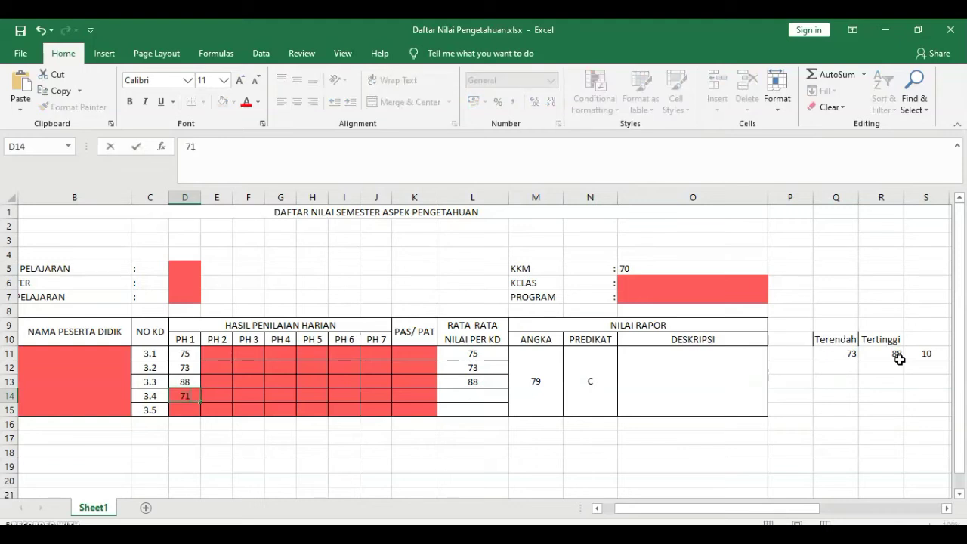
pyautogui.press('Return')
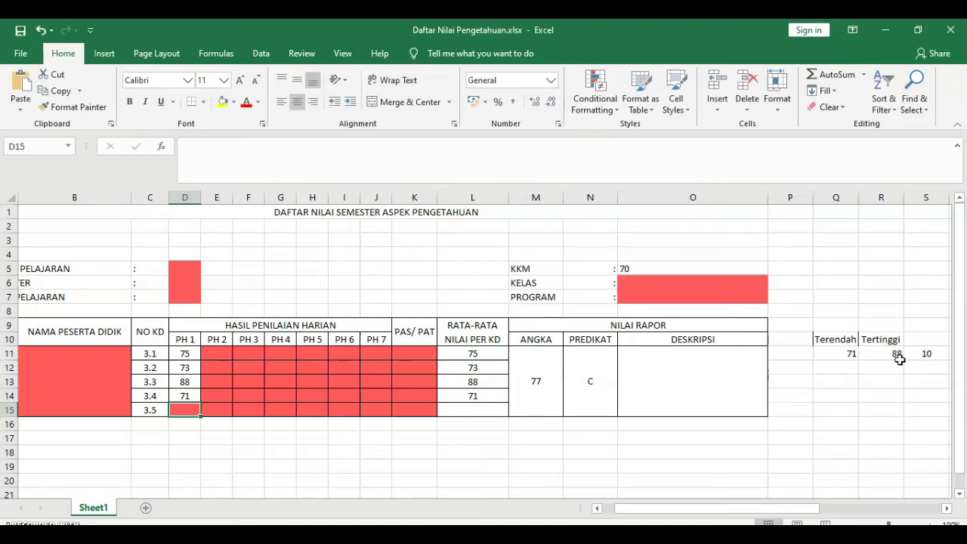
pyautogui.write('99')
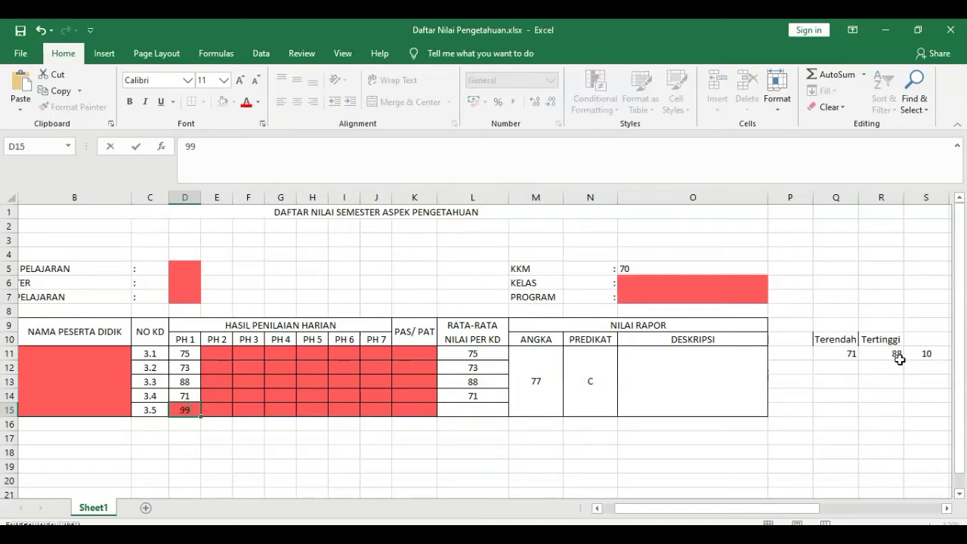
pyautogui.press('Return')
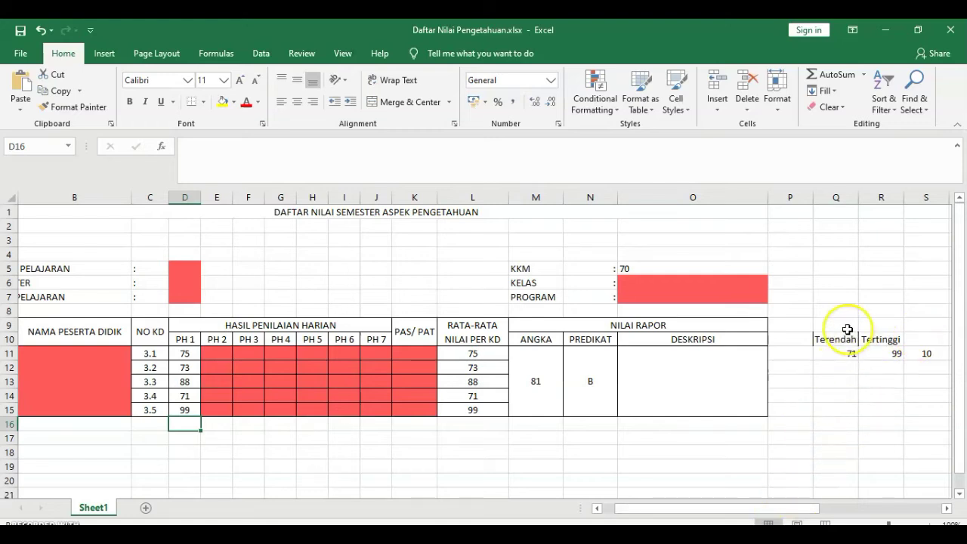
pyautogui.click(850, 353)
pyautogui.click(882, 354)
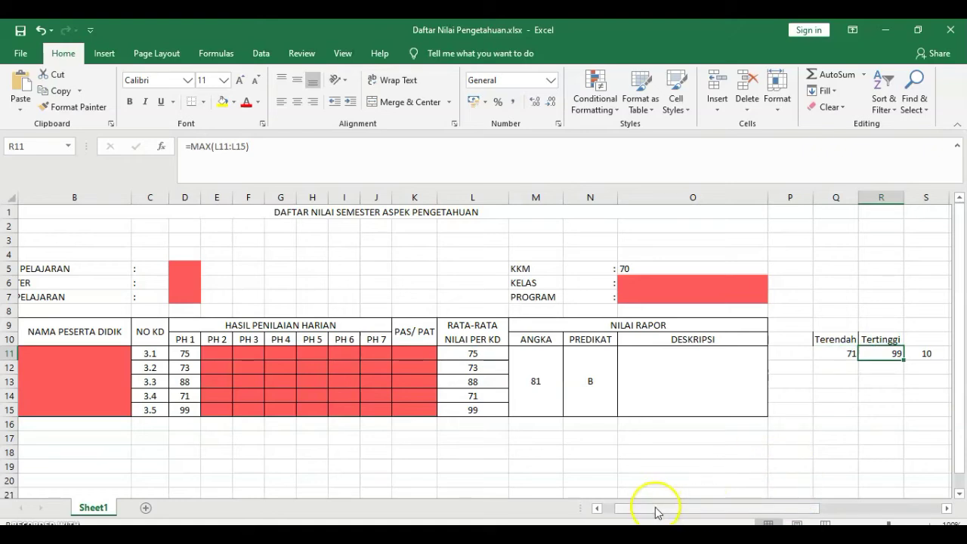
# Add the headings Rata nilai per KD in Z10, No. KD in AA10 and Isi KD in AB10, and widen column Z to fit its heading.
pyautogui.moveTo(656, 512); pyautogui.dragTo(764, 511)
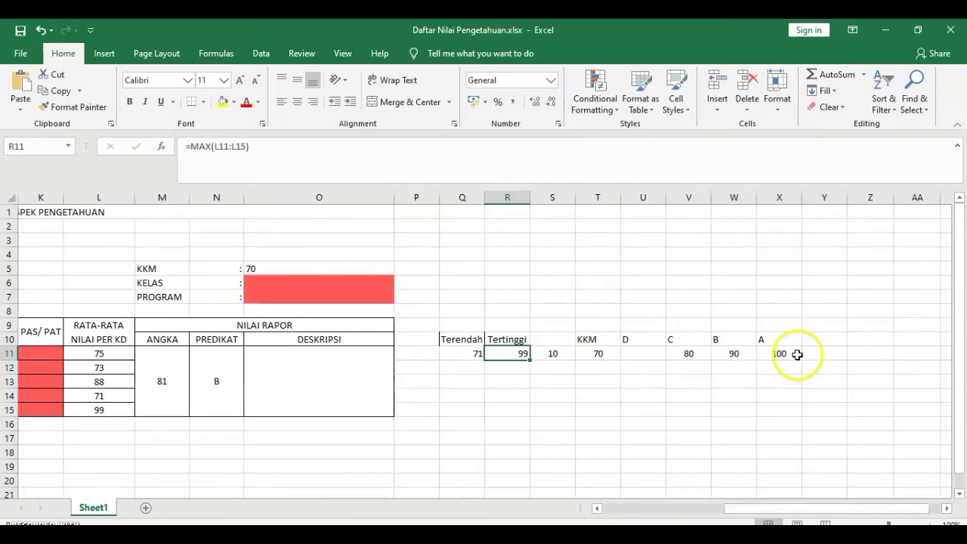
pyautogui.click(874, 334)
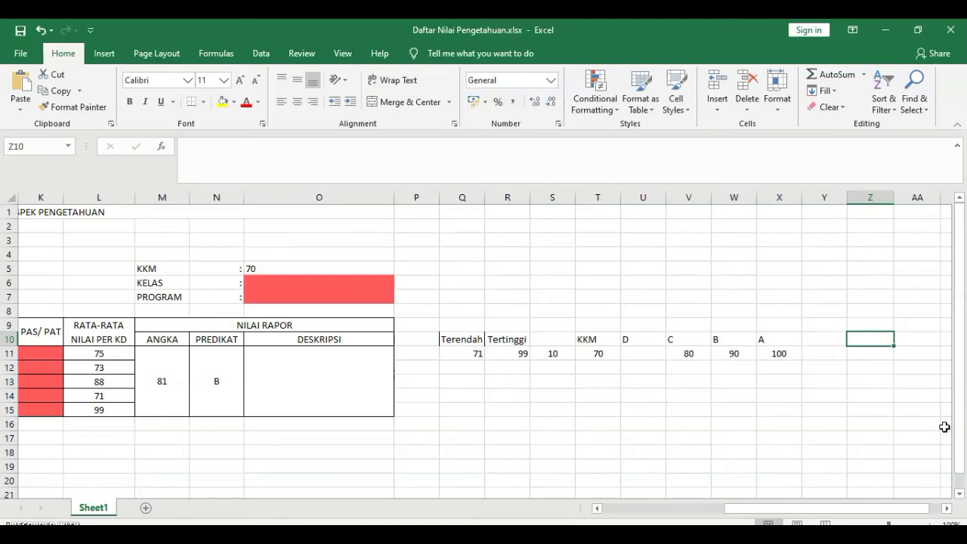
pyautogui.write('Rata')
pyautogui.press('BackSpace')
pyautogui.press('BackSpace')
pyautogui.write('ta nilai')
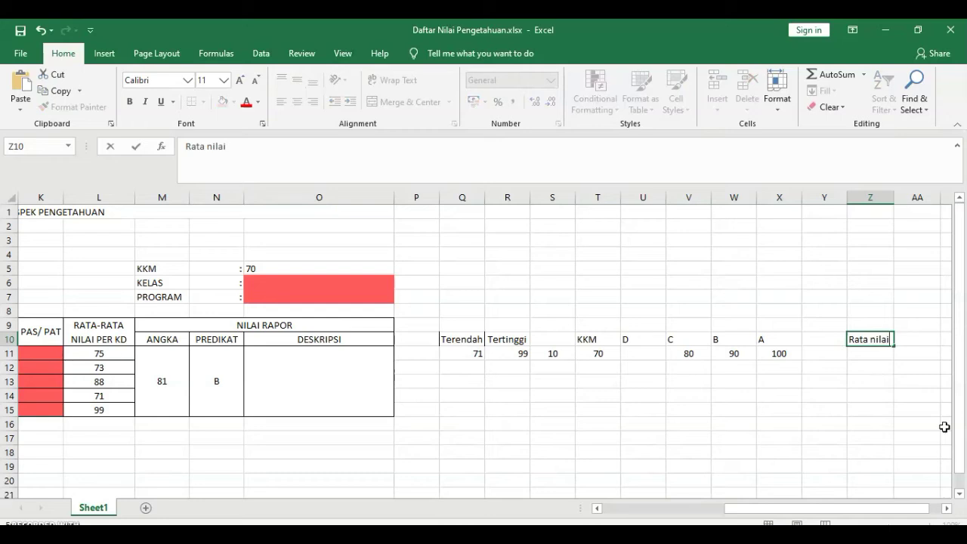
pyautogui.write(' per KD')
pyautogui.press('Tab')
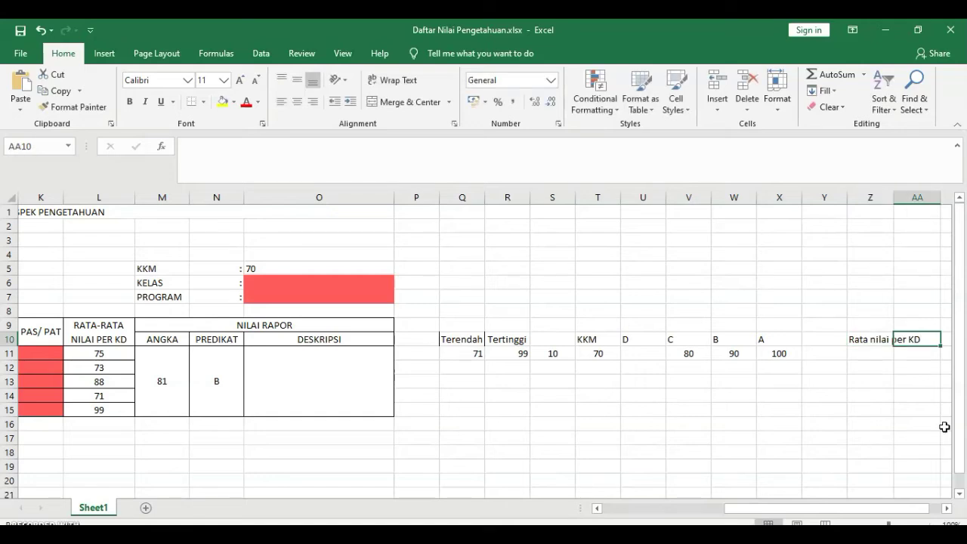
pyautogui.write('No. KD')
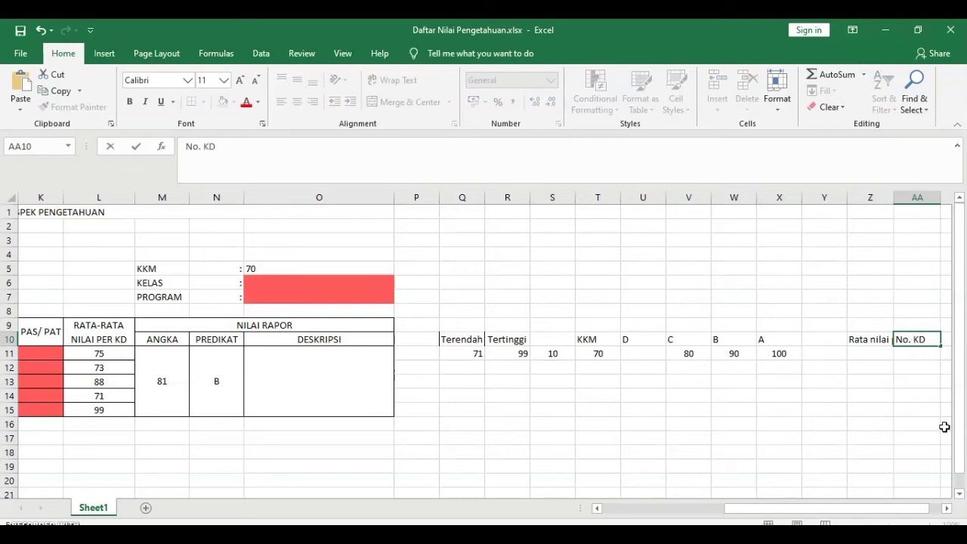
pyautogui.press('Tab')
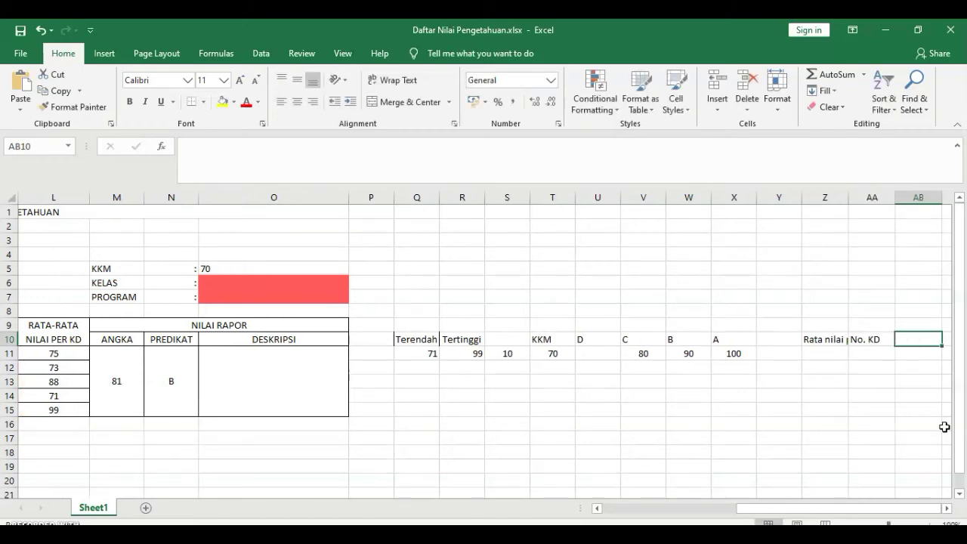
pyautogui.write('Isi KD')
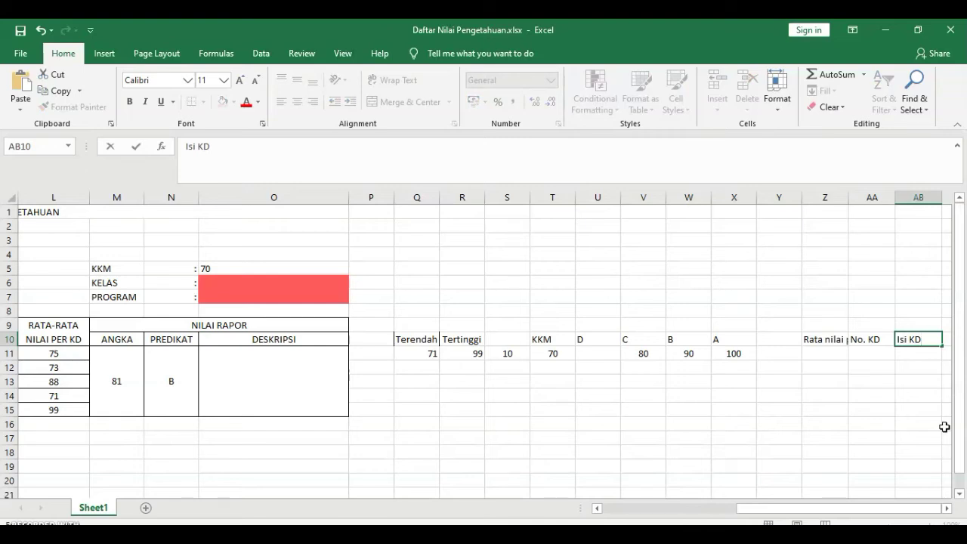
pyautogui.press('Return')
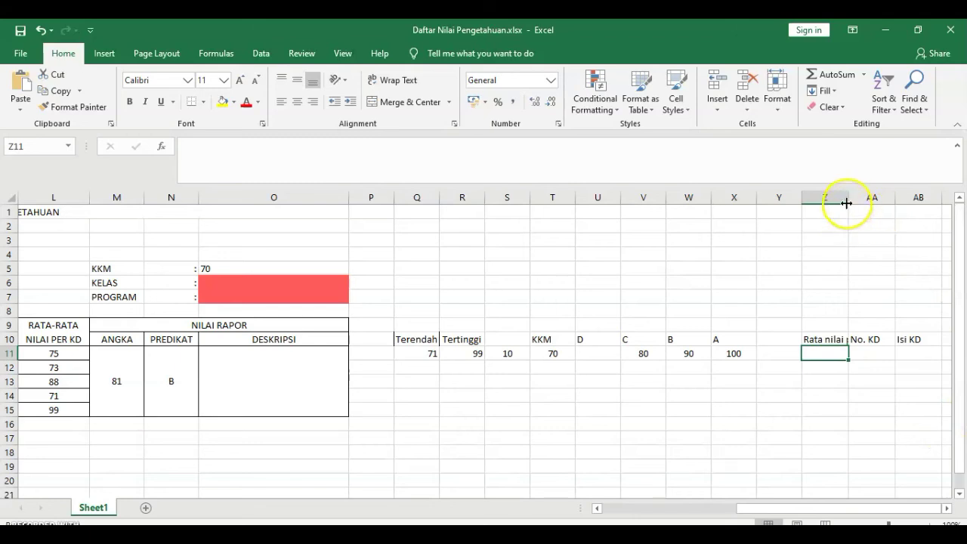
pyautogui.moveTo(849, 197); pyautogui.dragTo(882, 200)
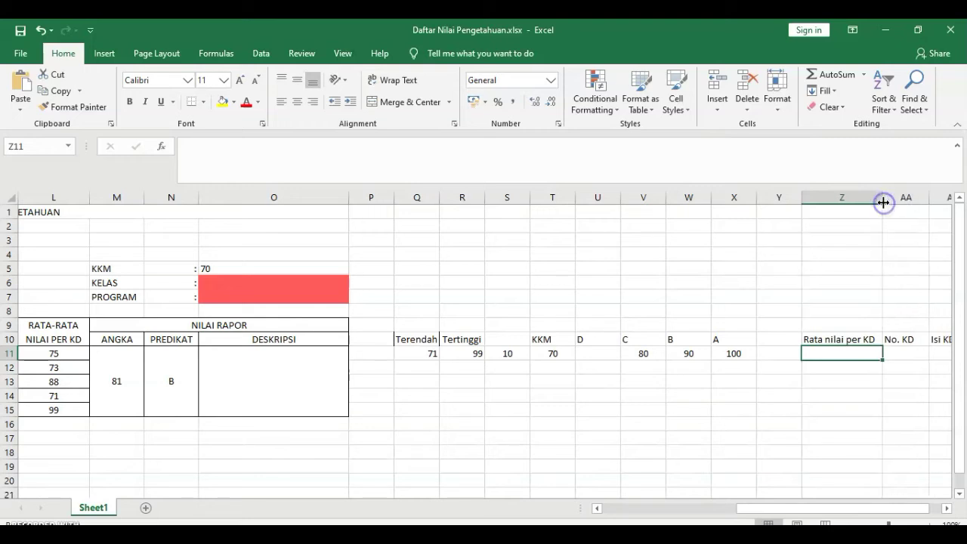
# Link Z11 under Rata nilai per KD to the first KD average with the formula =L11.
pyautogui.moveTo(833, 509); pyautogui.dragTo(785, 513)
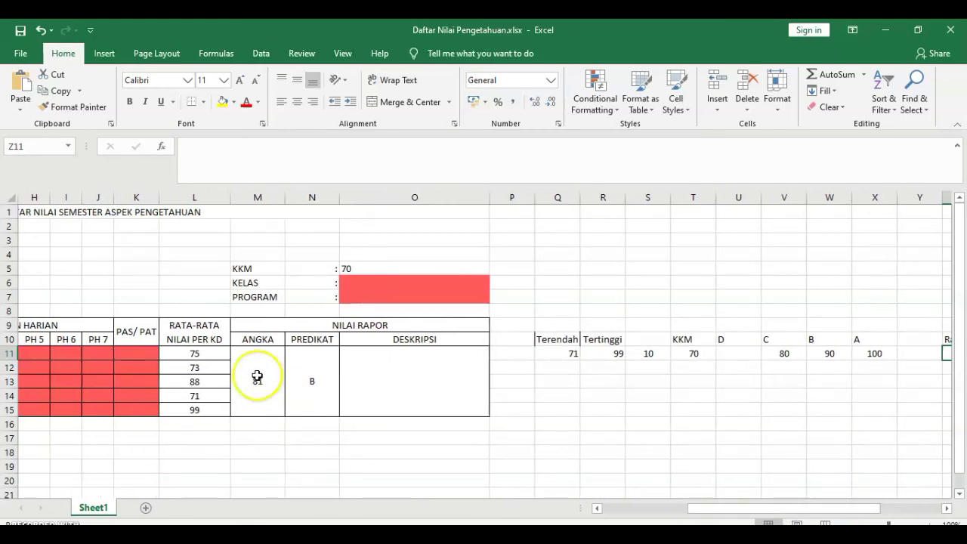
pyautogui.moveTo(702, 509); pyautogui.dragTo(763, 510)
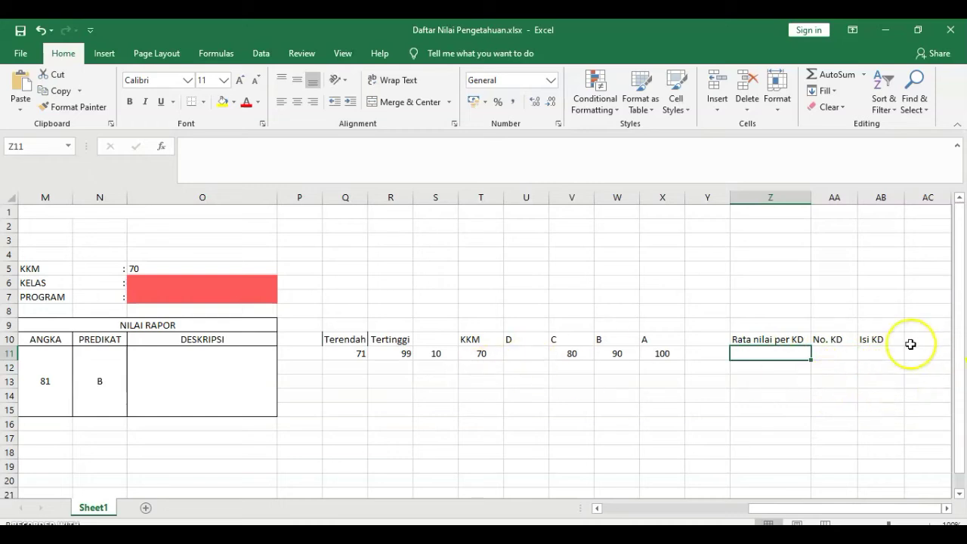
pyautogui.moveTo(768, 514); pyautogui.dragTo(745, 514)
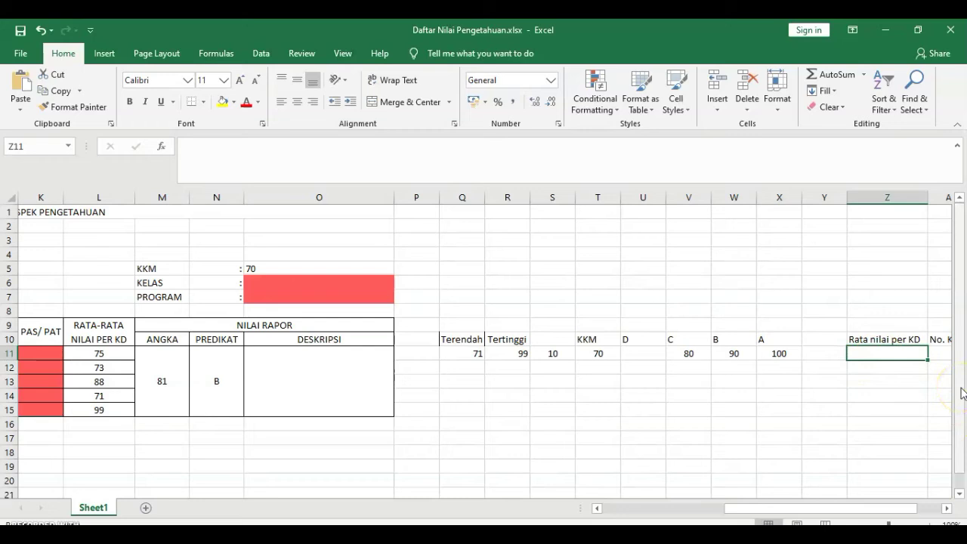
pyautogui.write('=')
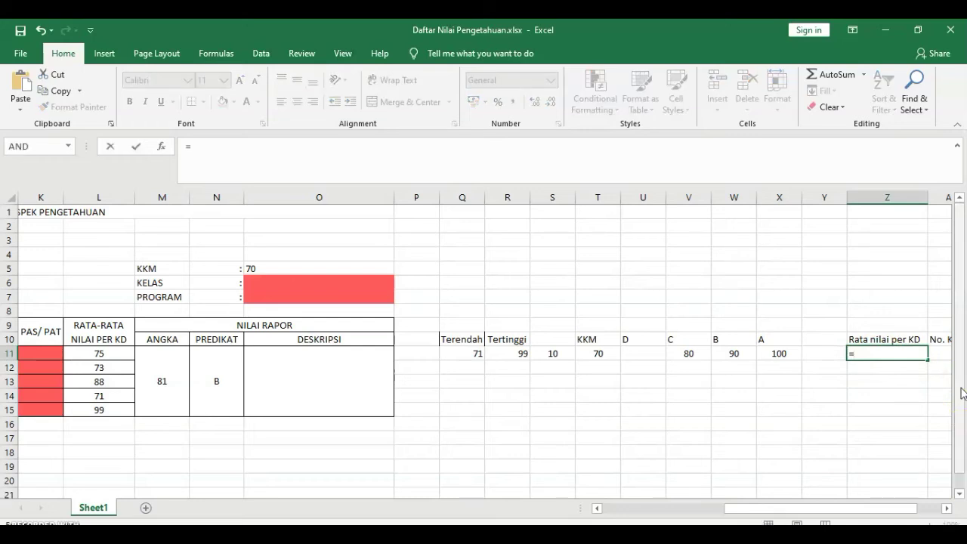
pyautogui.click(107, 352)
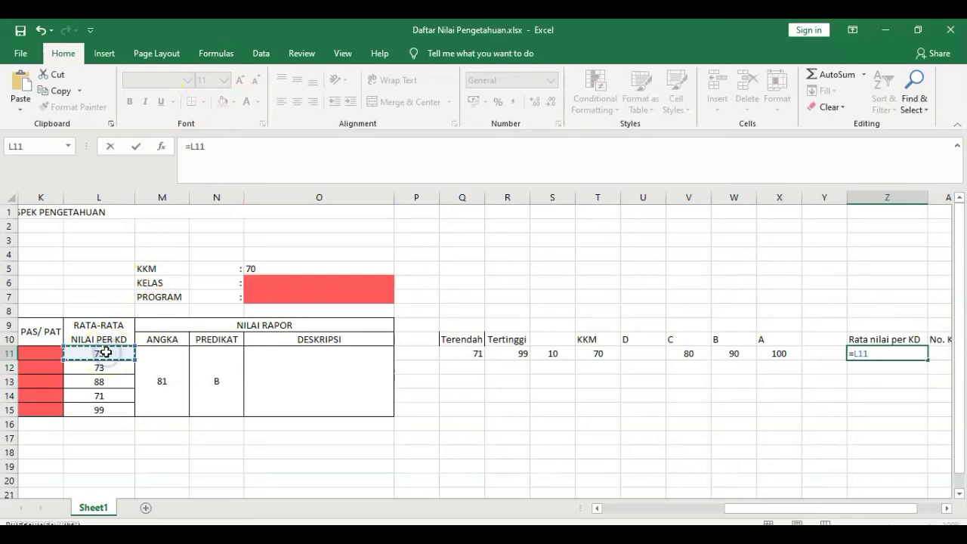
pyautogui.press('Return')
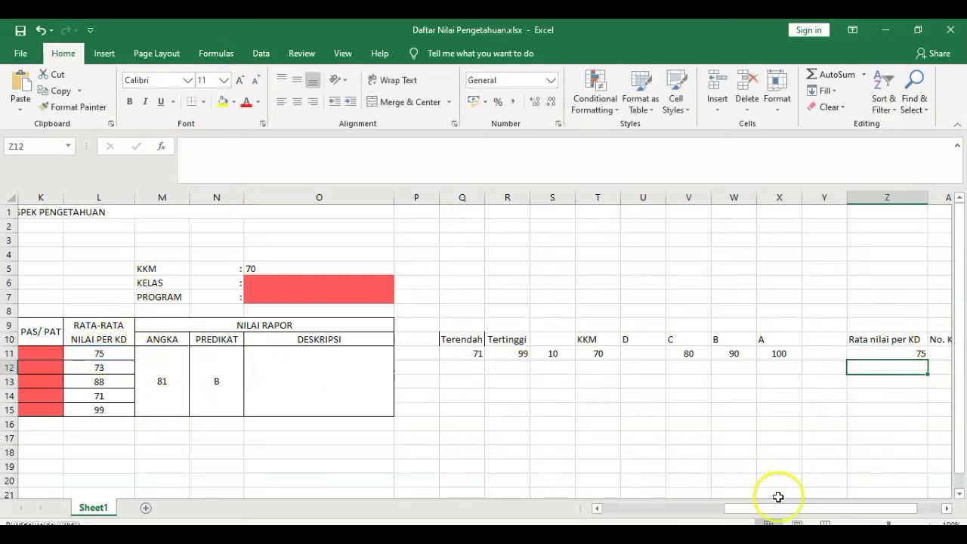
# Copy the Z11 formula down through Z15 to cover the remaining KD averages.
pyautogui.moveTo(782, 511); pyautogui.dragTo(802, 512)
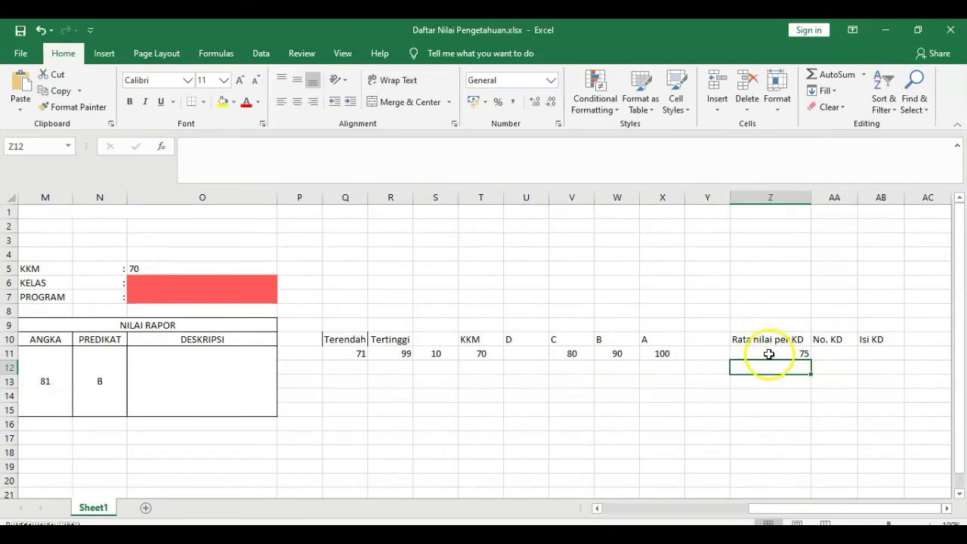
pyautogui.click(767, 353)
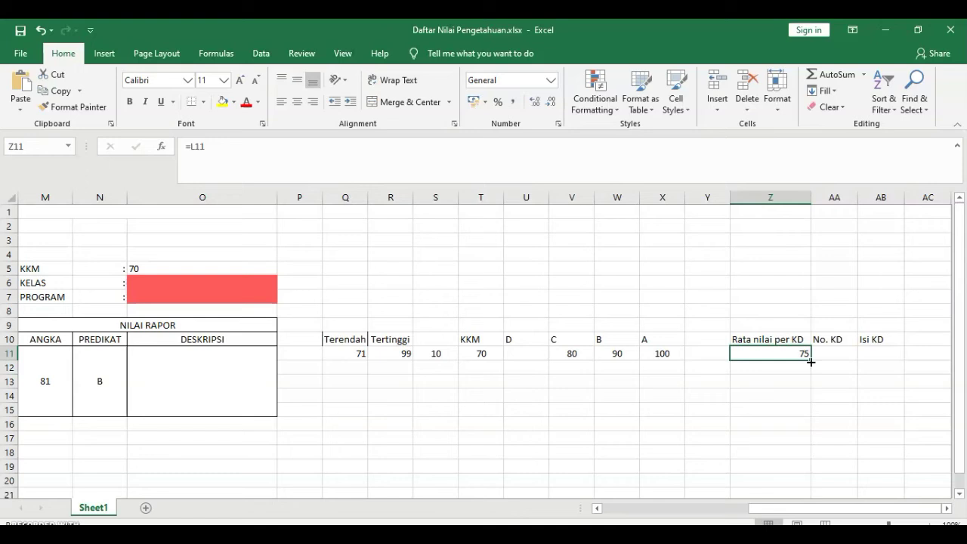
pyautogui.moveTo(810, 361); pyautogui.dragTo(810, 361)
pyautogui.moveTo(811, 360); pyautogui.dragTo(807, 422)
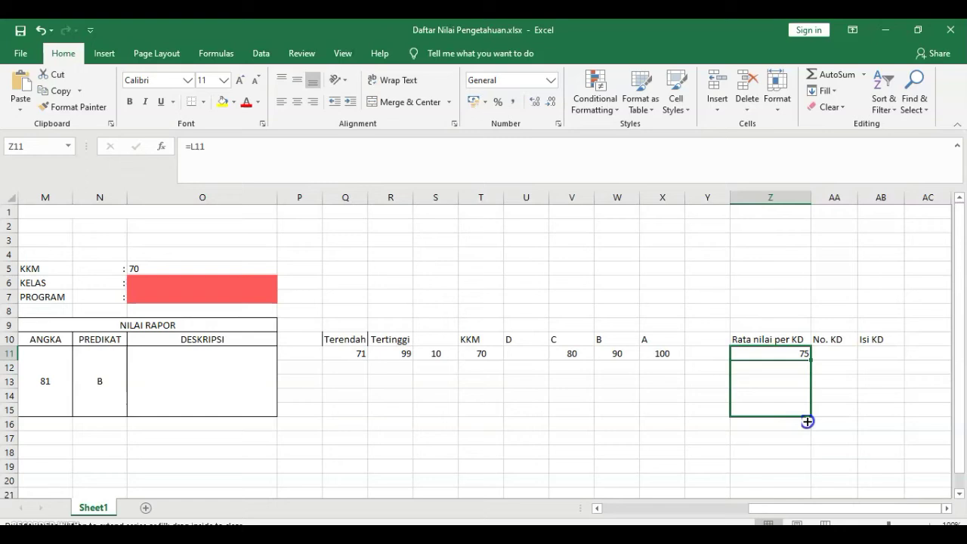
pyautogui.moveTo(808, 422); pyautogui.dragTo(807, 422)
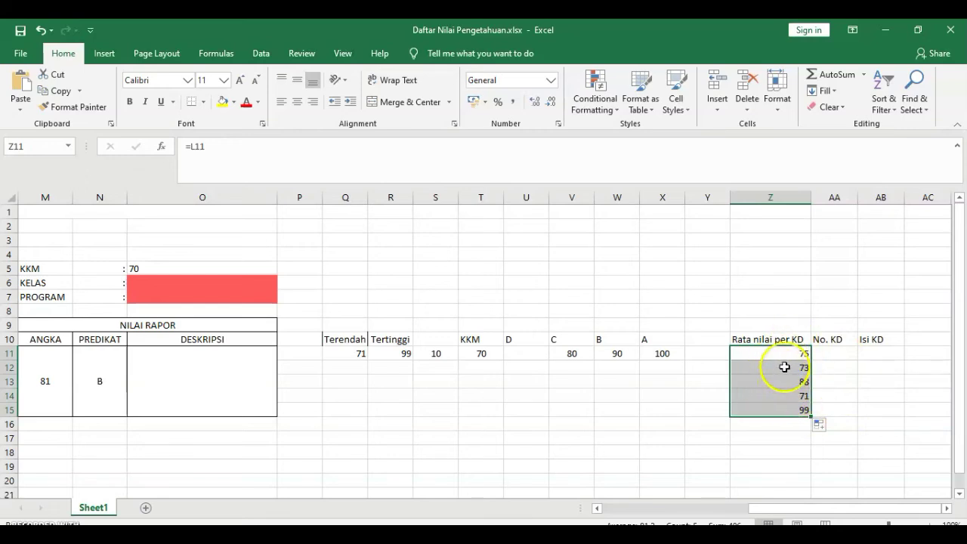
# Link AA11 under No. KD to the first KD number in the grade table with the formula =C11.
pyautogui.moveTo(774, 509); pyautogui.dragTo(821, 509)
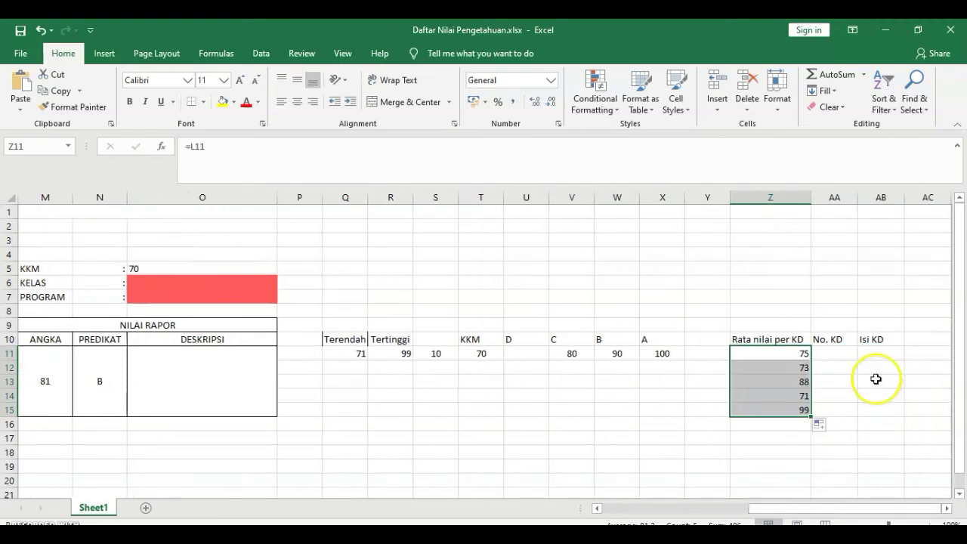
pyautogui.click(837, 353)
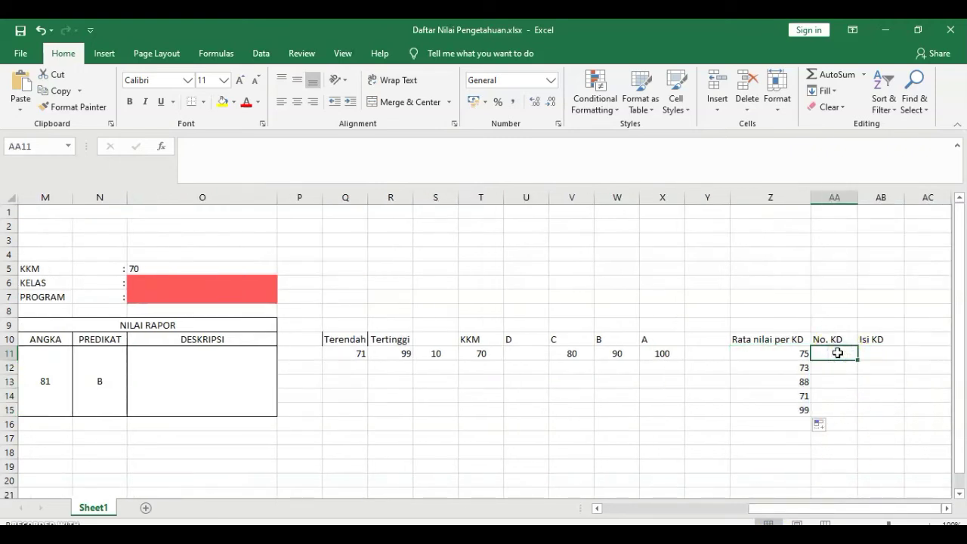
pyautogui.moveTo(783, 515); pyautogui.dragTo(809, 517)
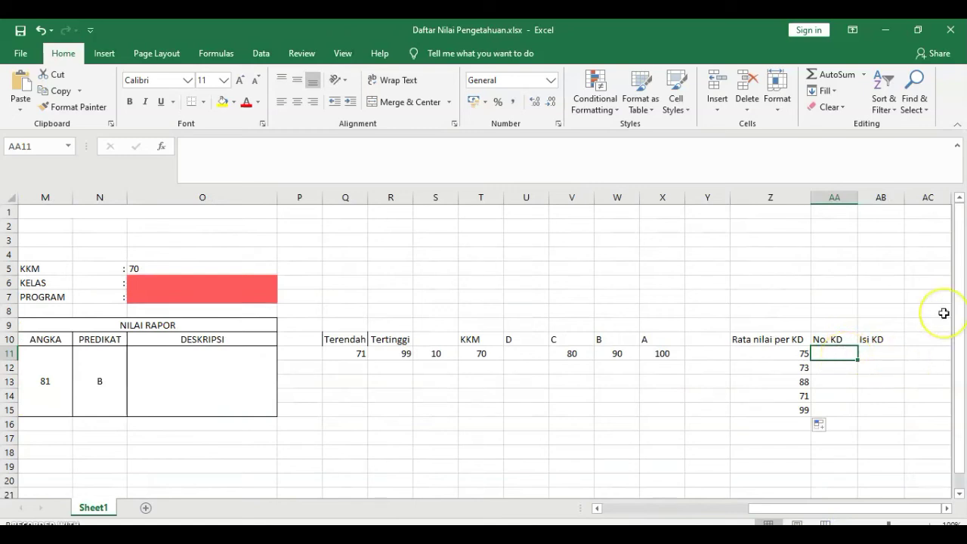
pyautogui.write('=')
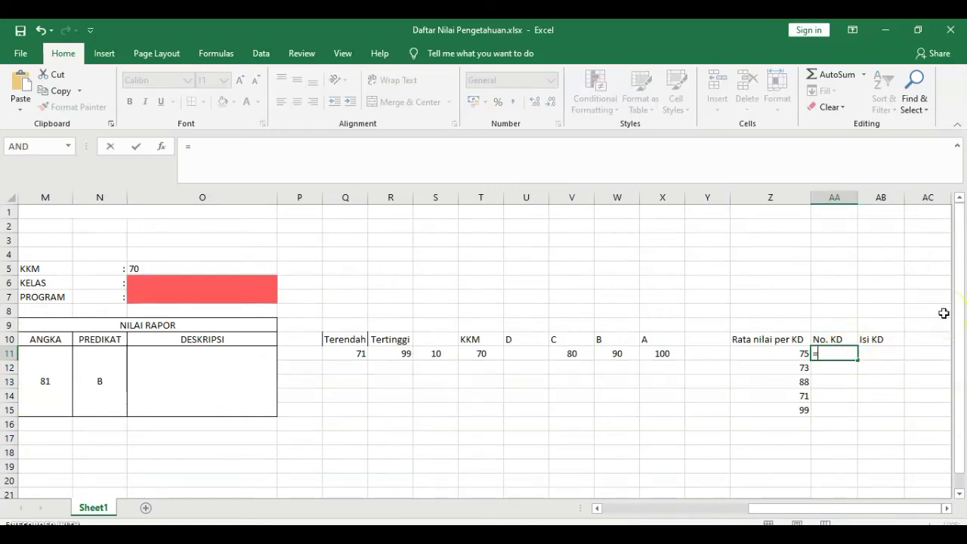
pyautogui.moveTo(793, 509); pyautogui.dragTo(633, 510)
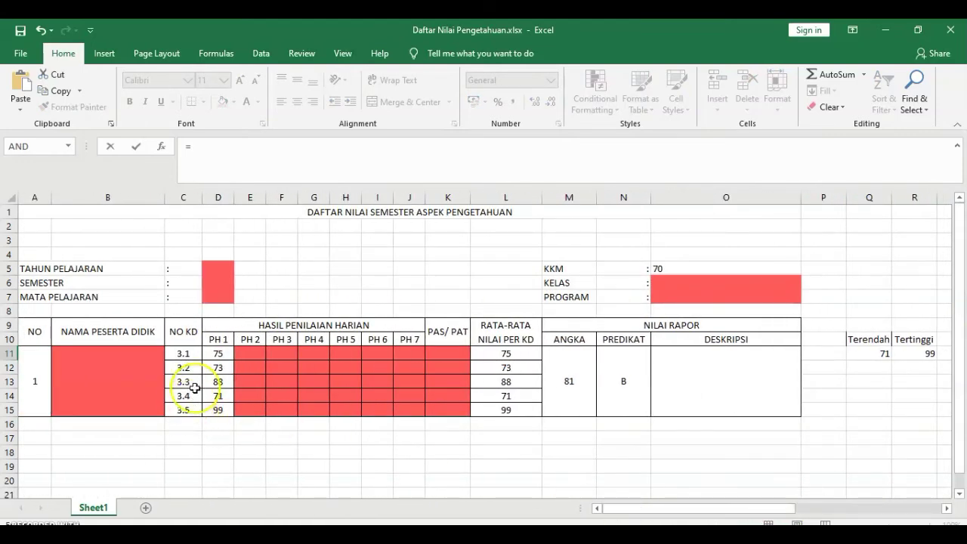
pyautogui.click(187, 353)
pyautogui.click(187, 353)
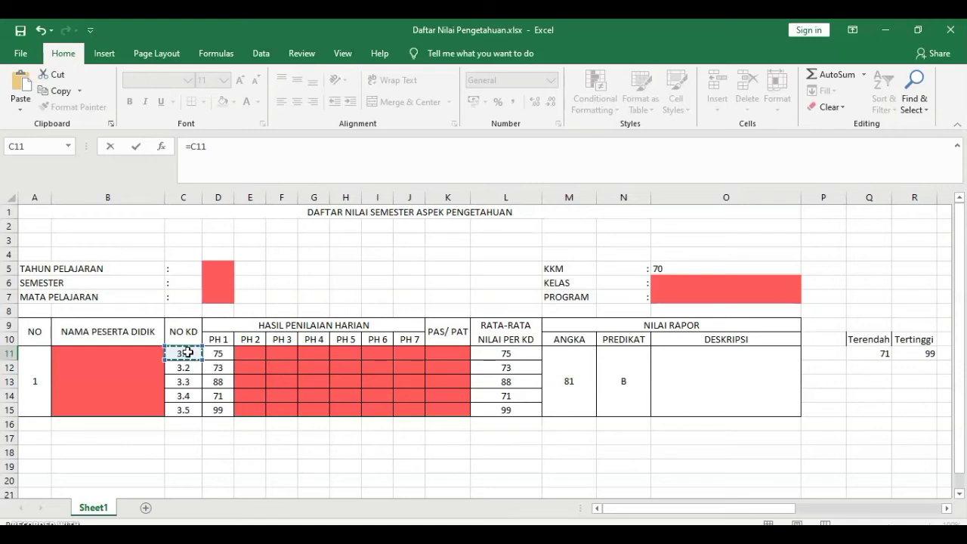
pyautogui.press('Return')
# Copy the AA11 formula down through AA15 to cover the remaining KD numbers.
pyautogui.click(248, 353)
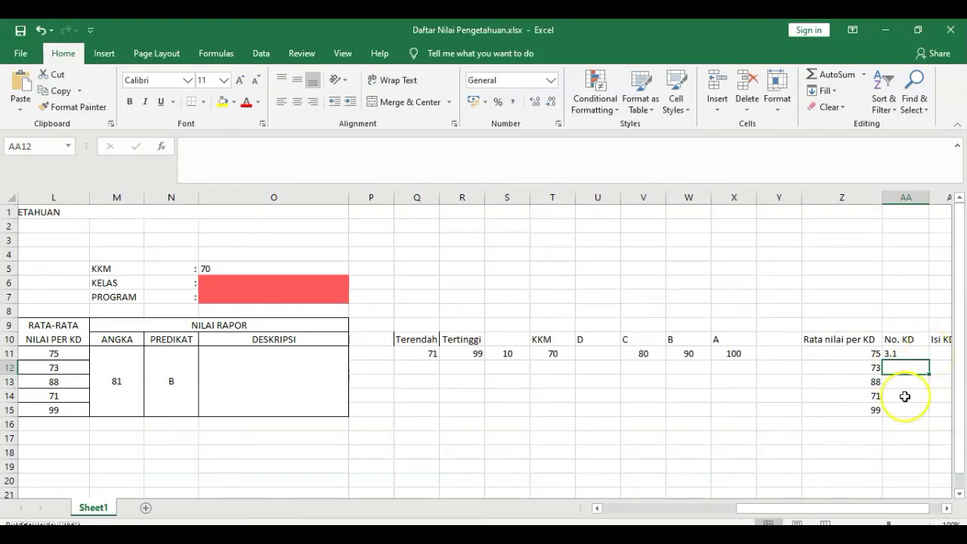
pyautogui.click(905, 353)
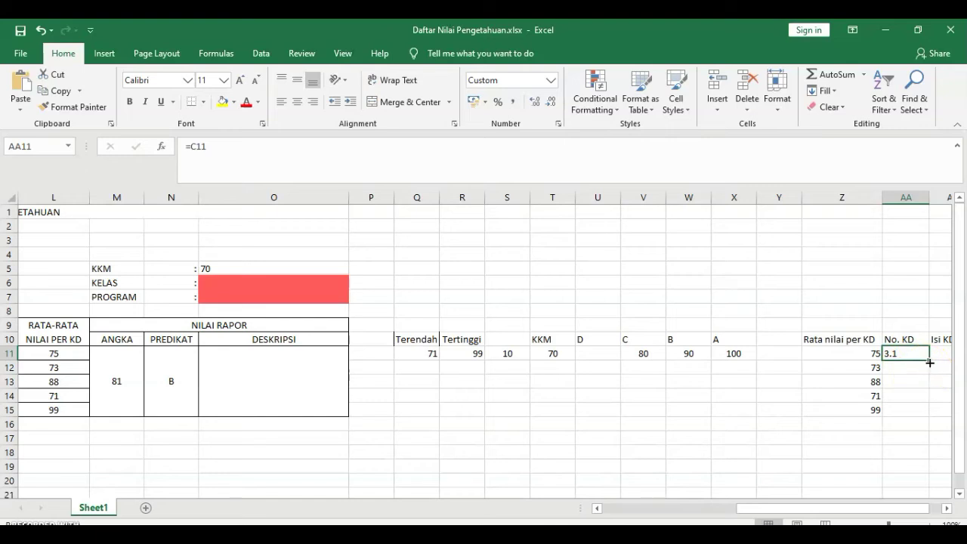
pyautogui.moveTo(929, 363); pyautogui.dragTo(932, 414)
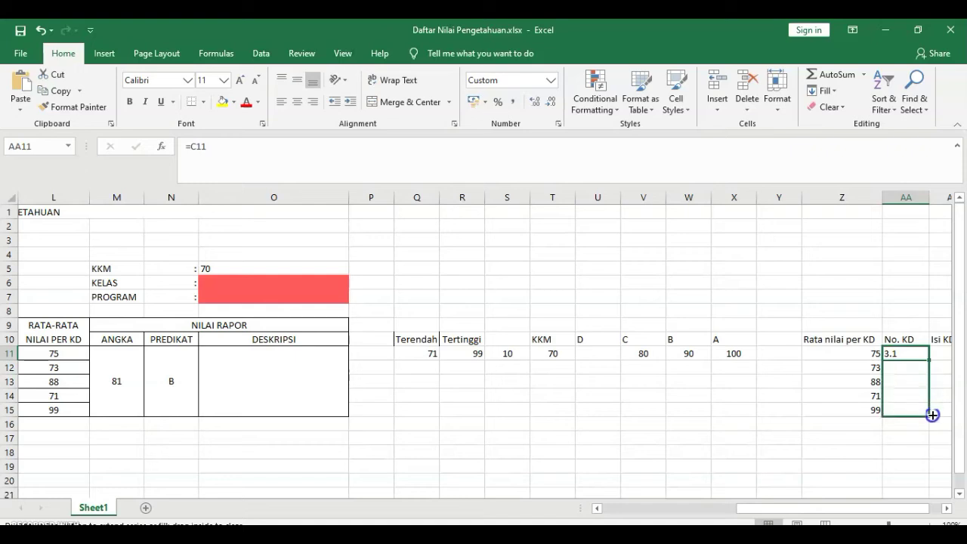
pyautogui.moveTo(933, 415); pyautogui.dragTo(933, 415)
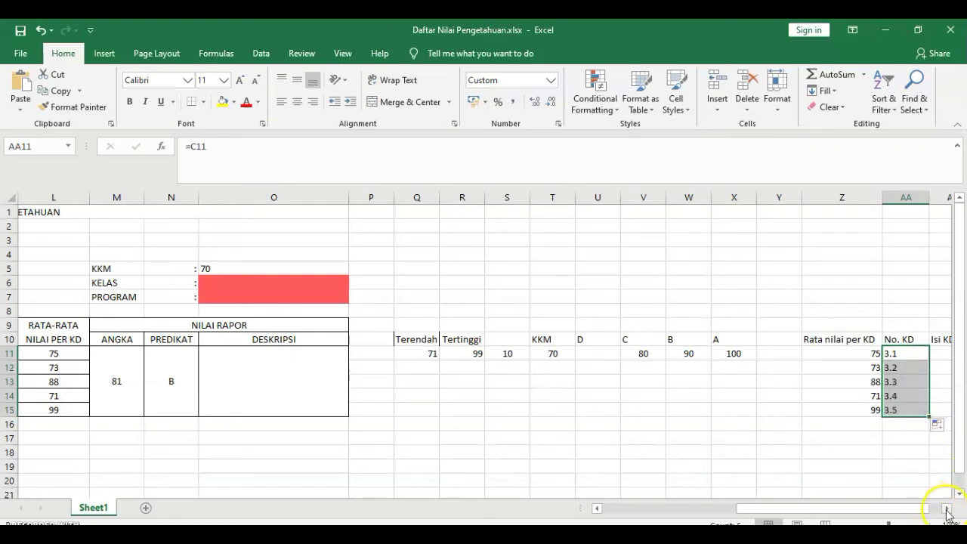
# Enter the Isi KD texts Menjumlahkan bilangan in AB11 and Mengurangkan bilangan in AB12.
pyautogui.click(947, 511)
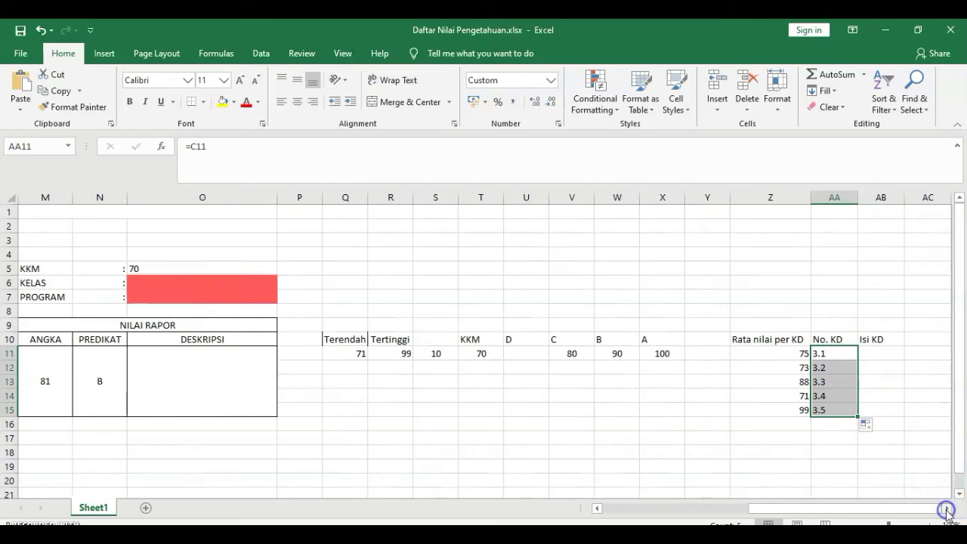
pyautogui.click(877, 353)
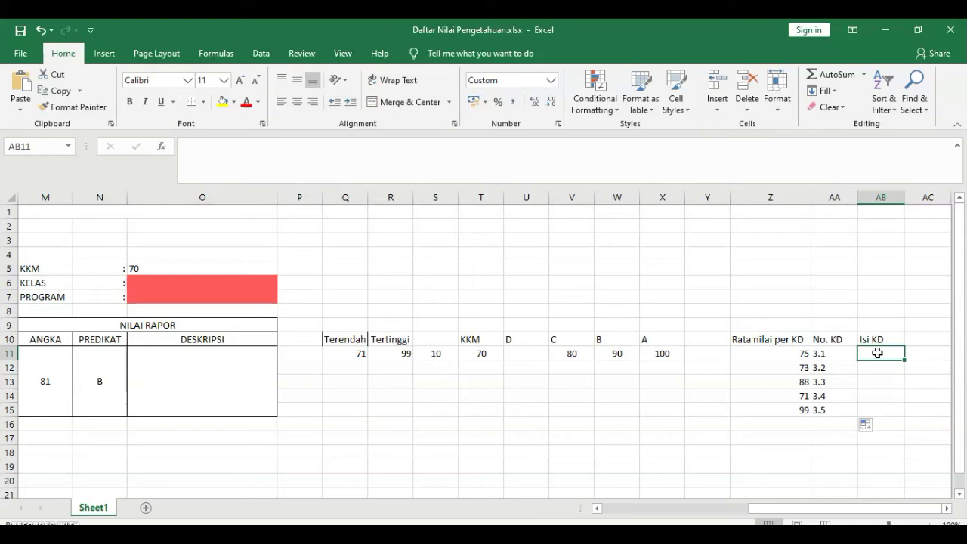
pyautogui.write('Menjumlahkan bilangan')
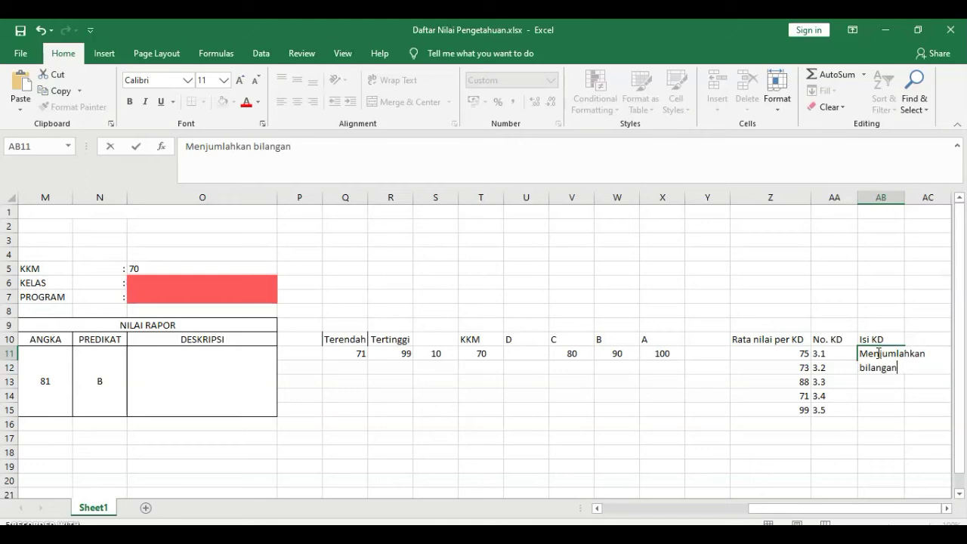
pyautogui.press('Return')
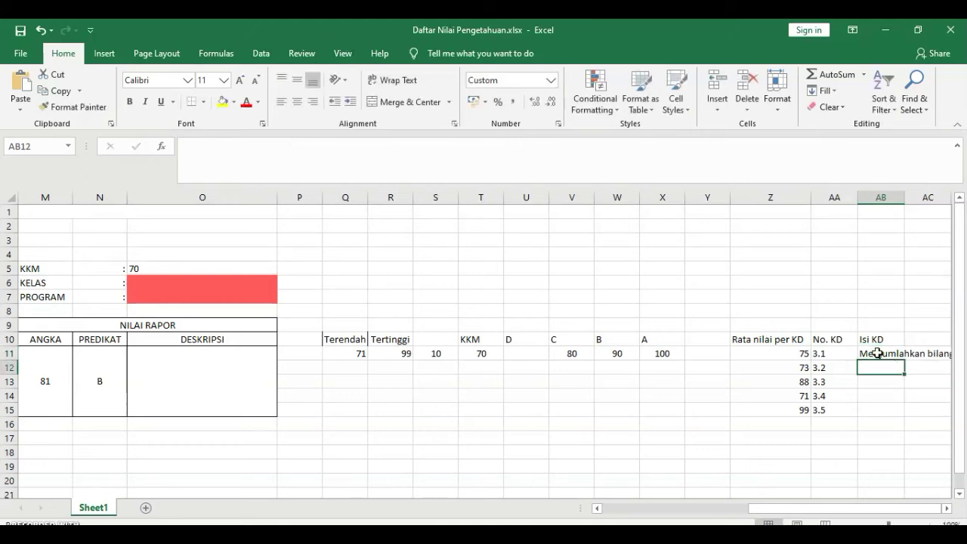
pyautogui.write('Meng')
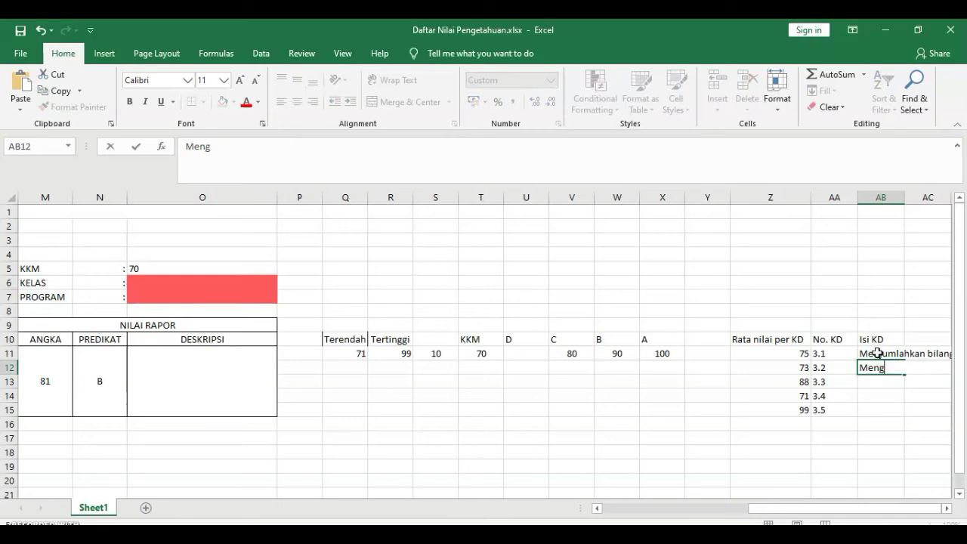
pyautogui.write('urangkan bi')
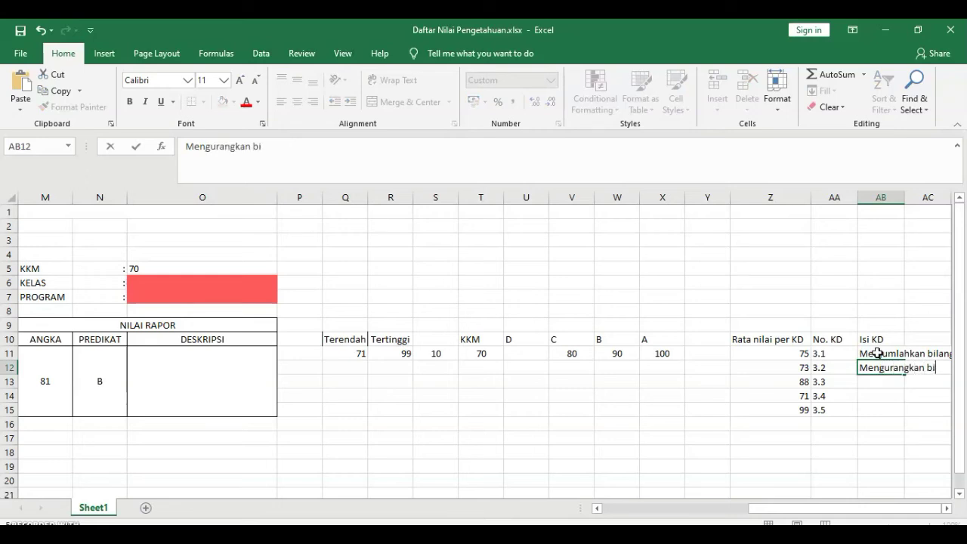
pyautogui.write('langan')
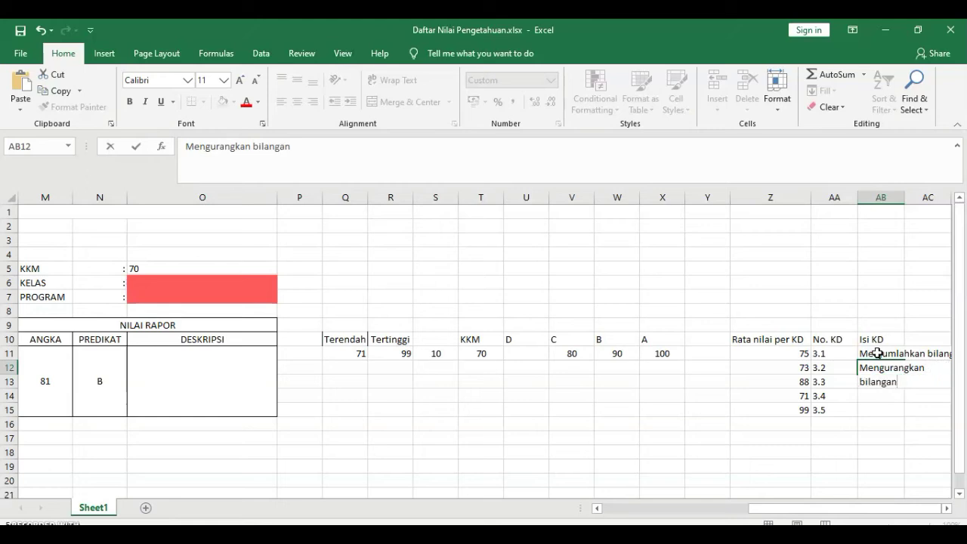
pyautogui.press('Return')
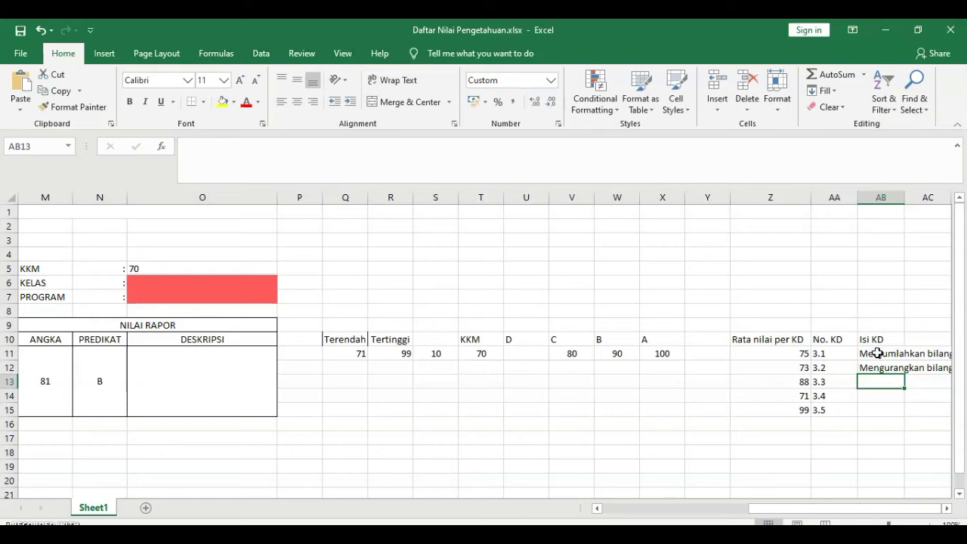
# Enter Mengalikan bilangan, Membagi bilangan and Mengkuadratkan bilangan in AB13:AB15 as the Isi KD texts for KD 3.3 to 3.5.
pyautogui.write('Mengalo')
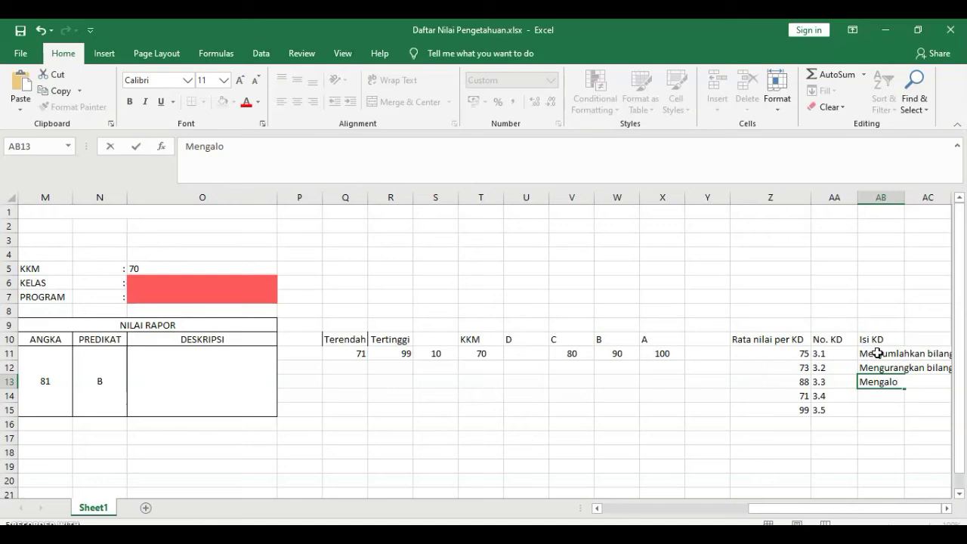
pyautogui.press('BackSpace')
pyautogui.write('ikan bilangan')
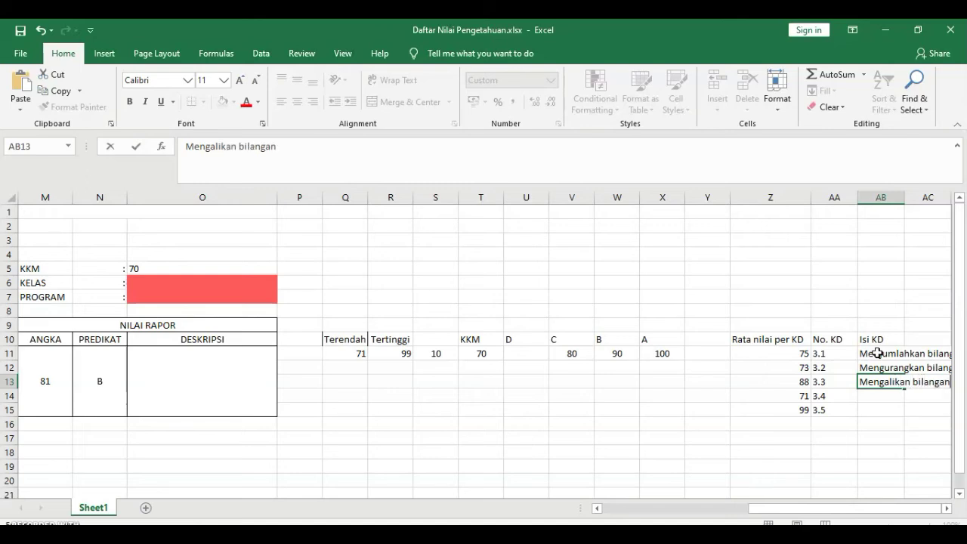
pyautogui.press('Return')
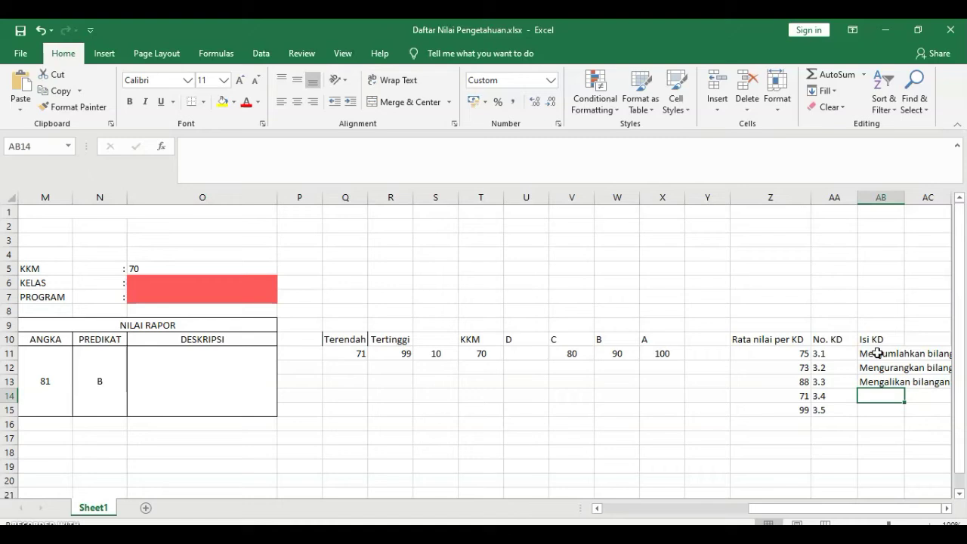
pyautogui.write('Memba')
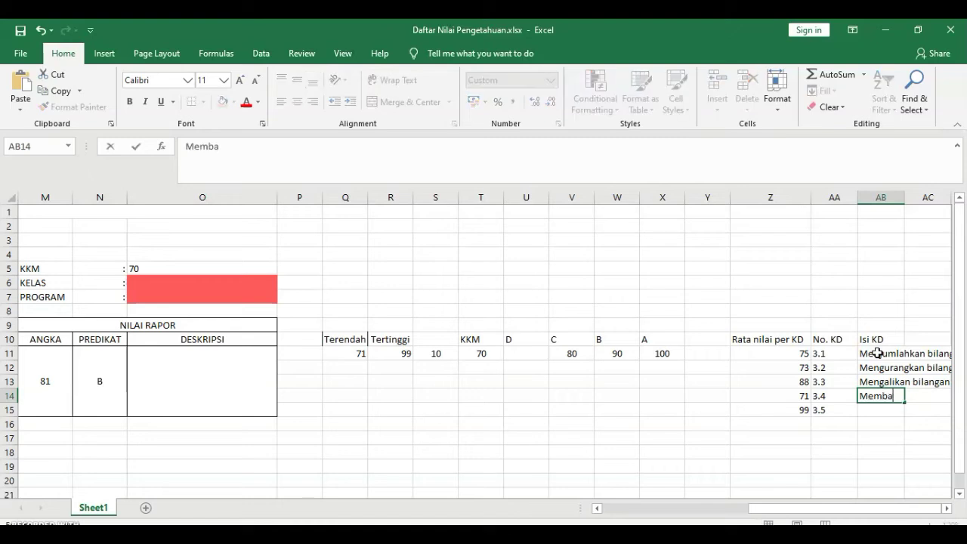
pyautogui.write('gi bilangan')
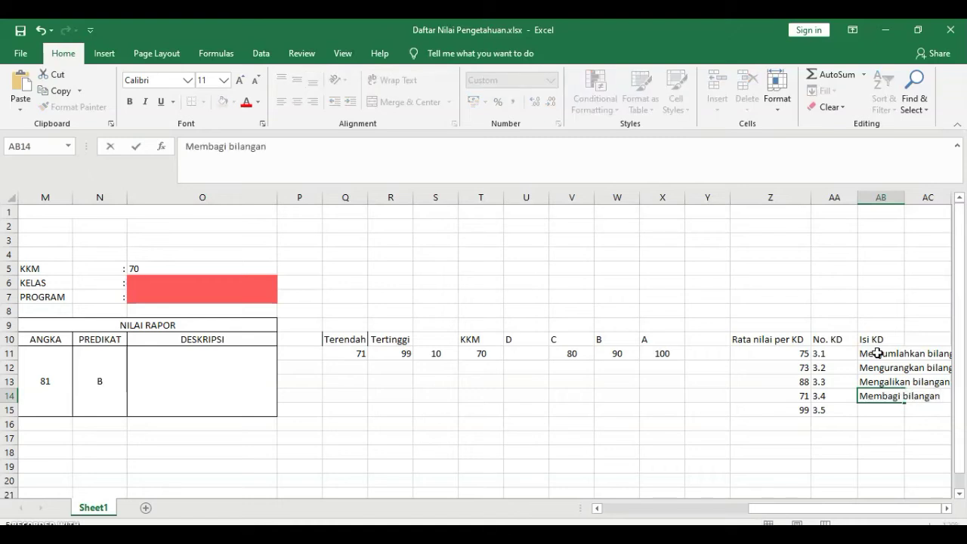
pyautogui.press('Return')
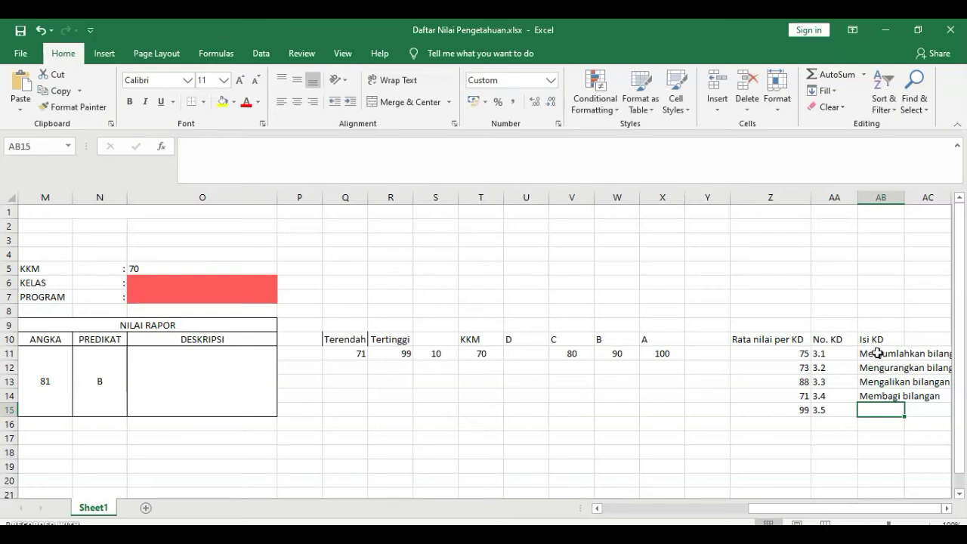
pyautogui.write('Mengkua')
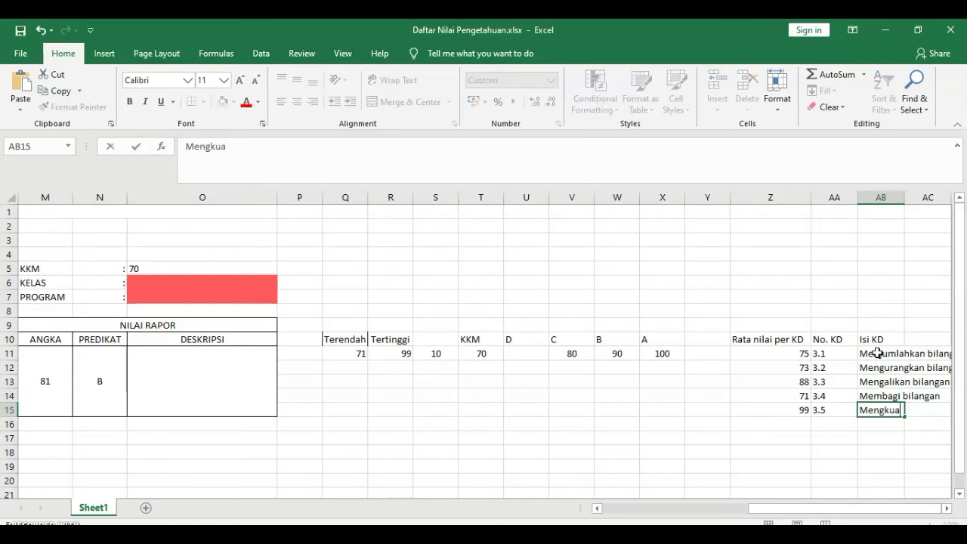
pyautogui.write('dratkan bilan')
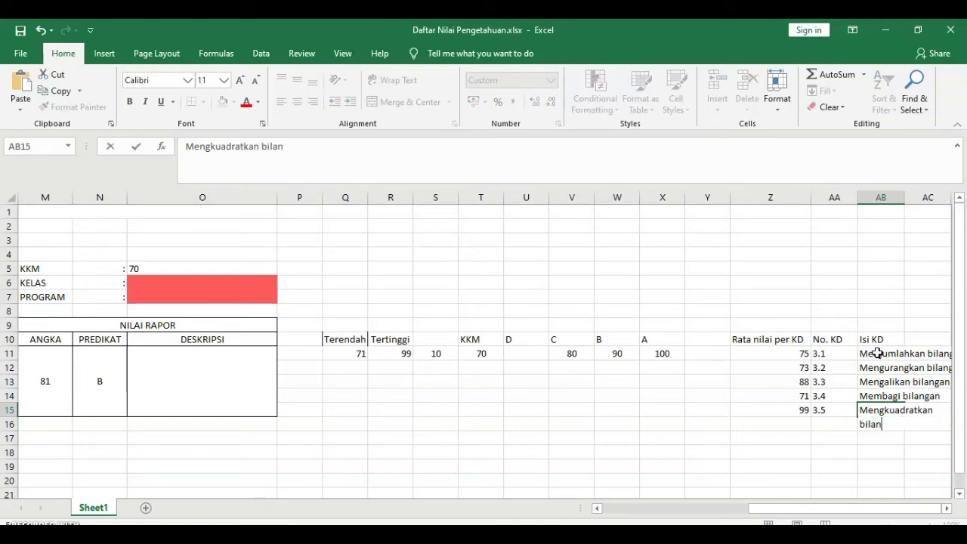
pyautogui.write('gan')
pyautogui.press('Return')
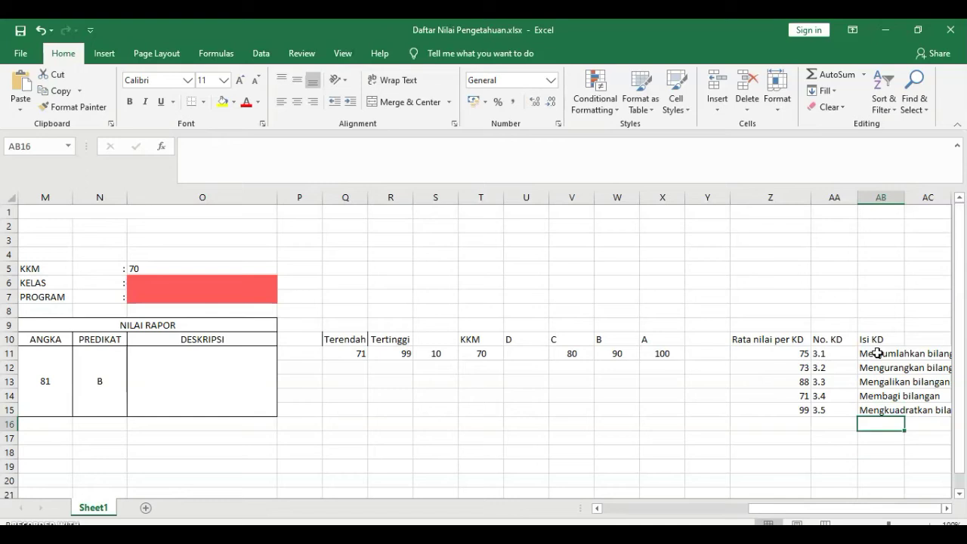
# Compare the Terendah and Tertinggi values with the Rata nilai per KD averages and their Isi KD texts in rows 14 and 15.
pyautogui.click(842, 508)
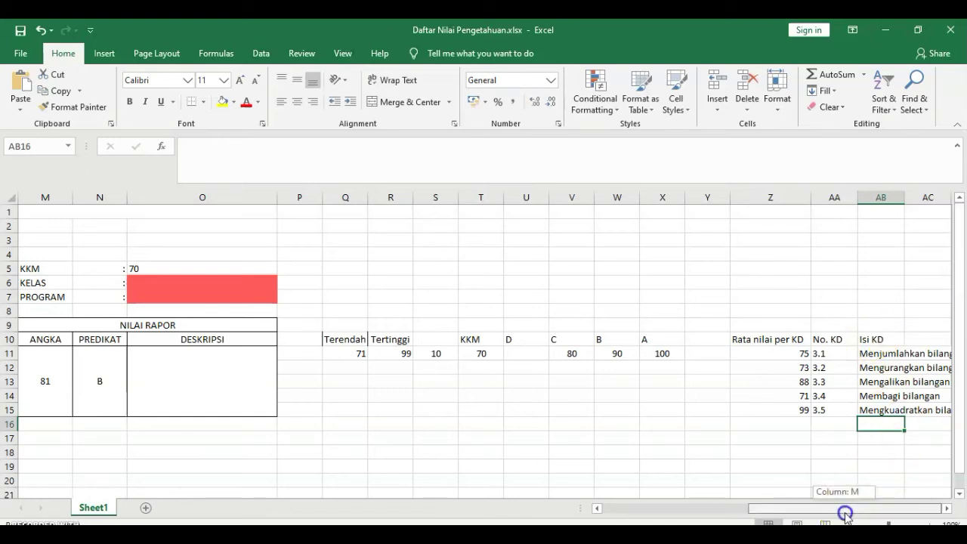
pyautogui.moveTo(820, 508); pyautogui.dragTo(736, 511)
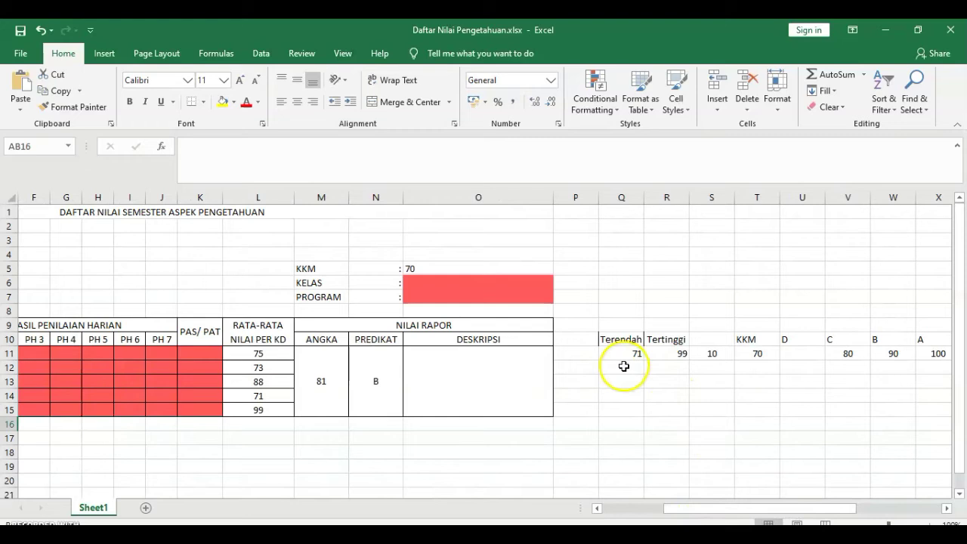
pyautogui.moveTo(715, 510); pyautogui.dragTo(801, 499)
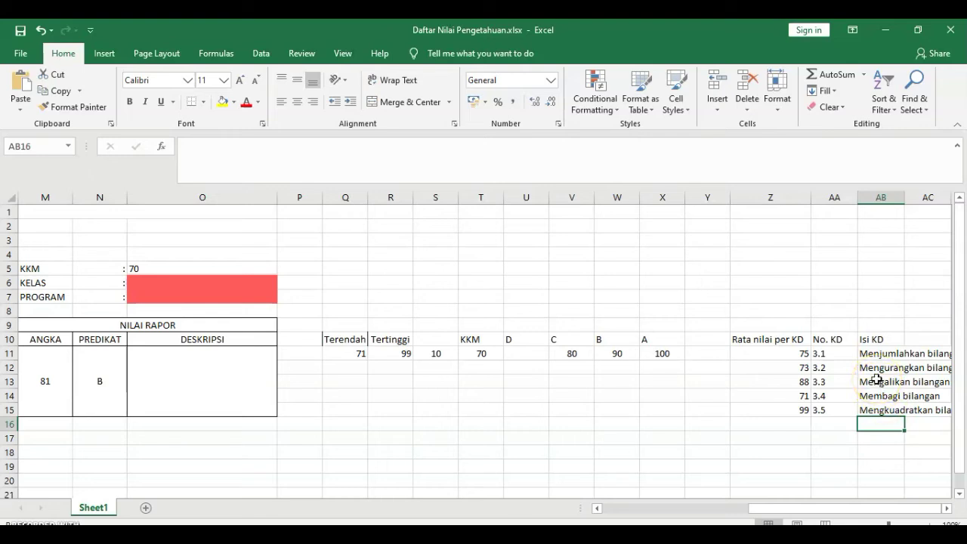
pyautogui.click(771, 395)
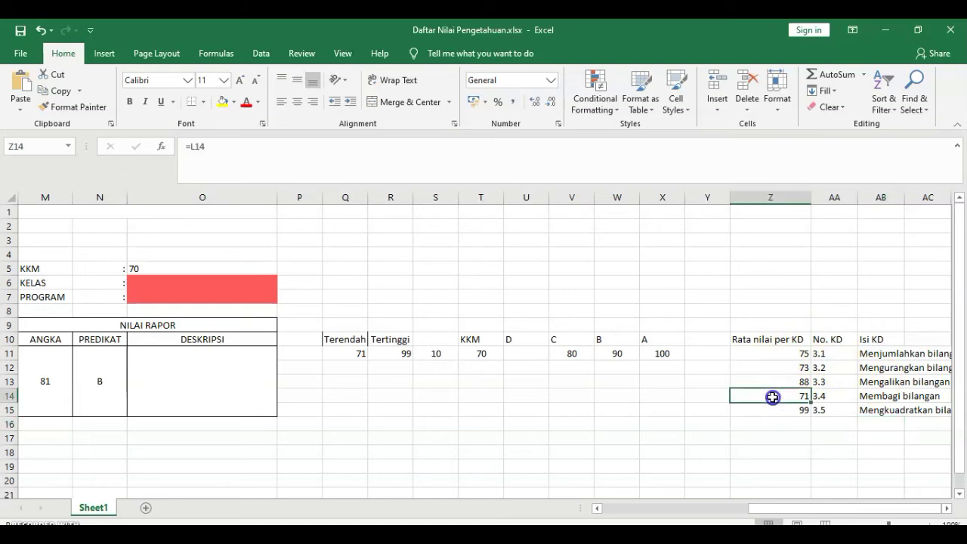
pyautogui.click(891, 396)
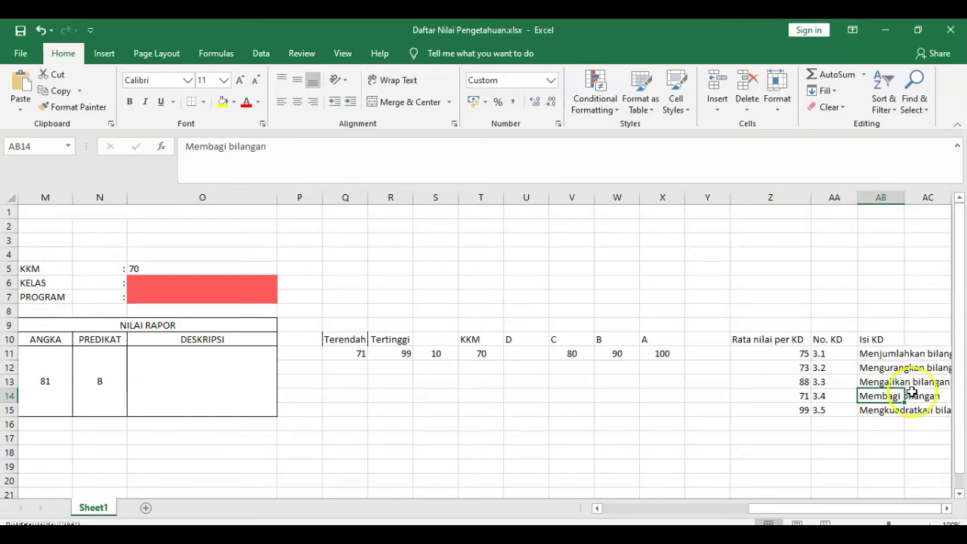
pyautogui.click(778, 409)
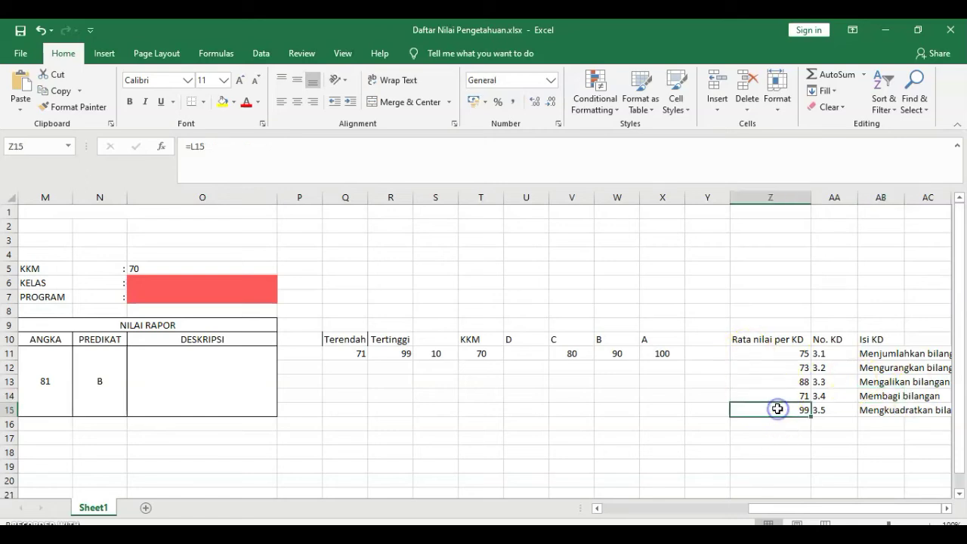
pyautogui.click(874, 409)
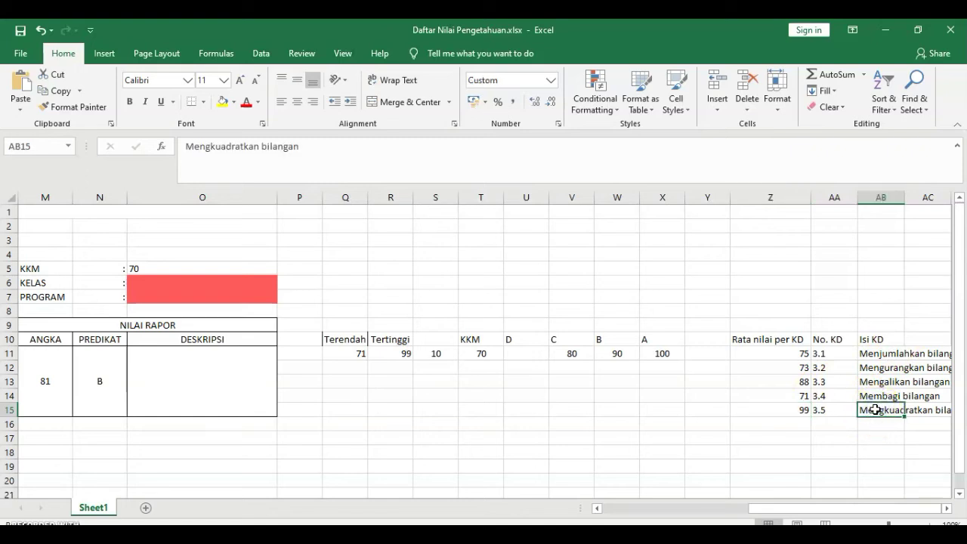
pyautogui.click(870, 396)
pyautogui.click(875, 409)
pyautogui.click(871, 396)
pyautogui.click(874, 409)
pyautogui.click(873, 395)
pyautogui.click(875, 410)
pyautogui.click(872, 399)
pyautogui.click(874, 410)
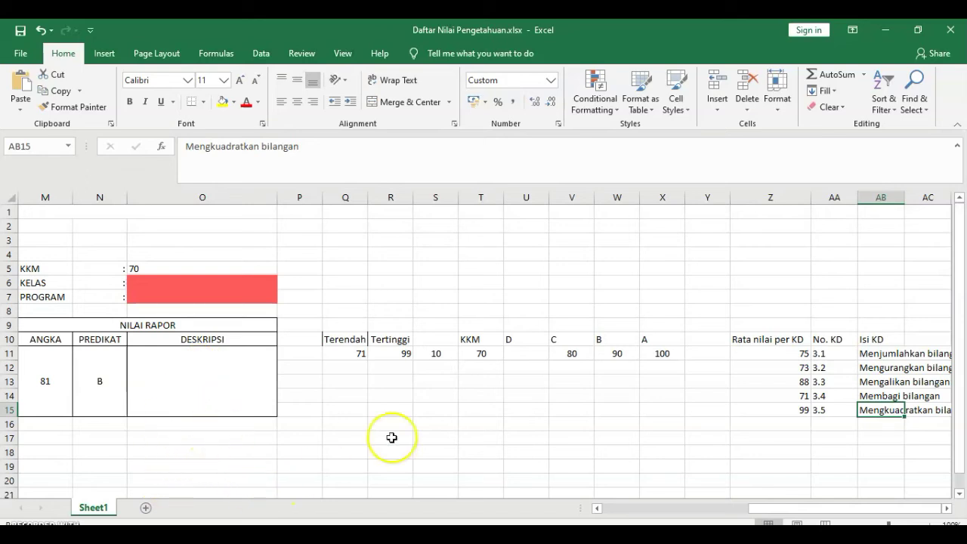
pyautogui.click(881, 395)
pyautogui.click(881, 412)
pyautogui.click(881, 396)
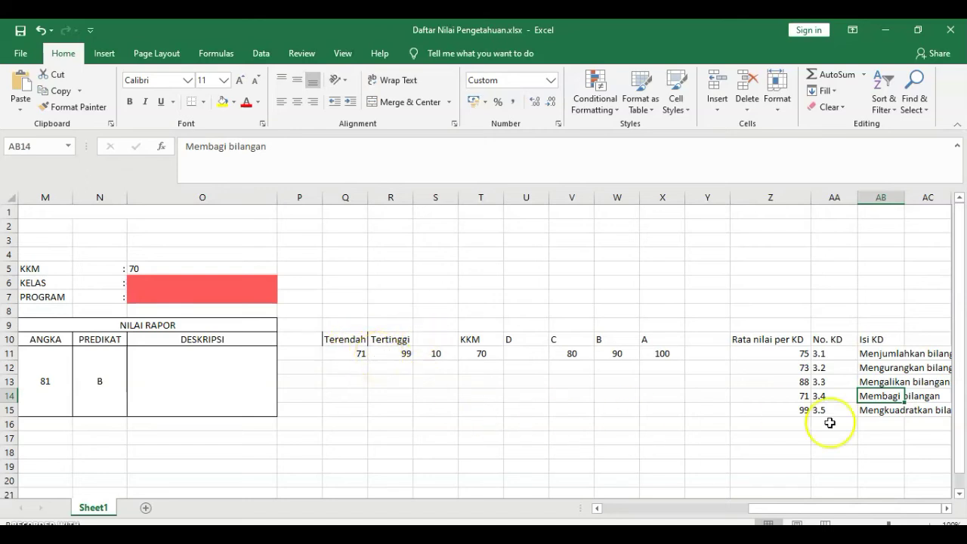
pyautogui.click(342, 367)
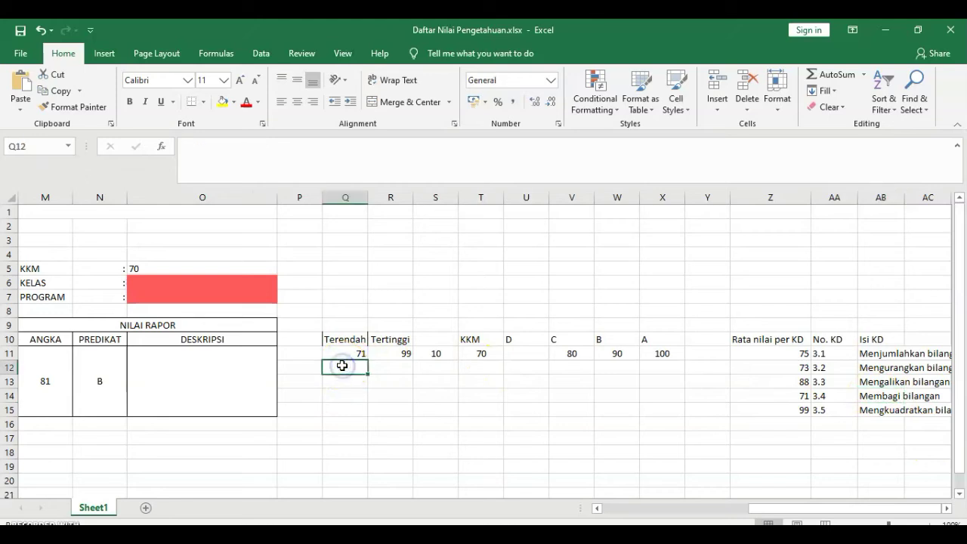
pyautogui.click(390, 368)
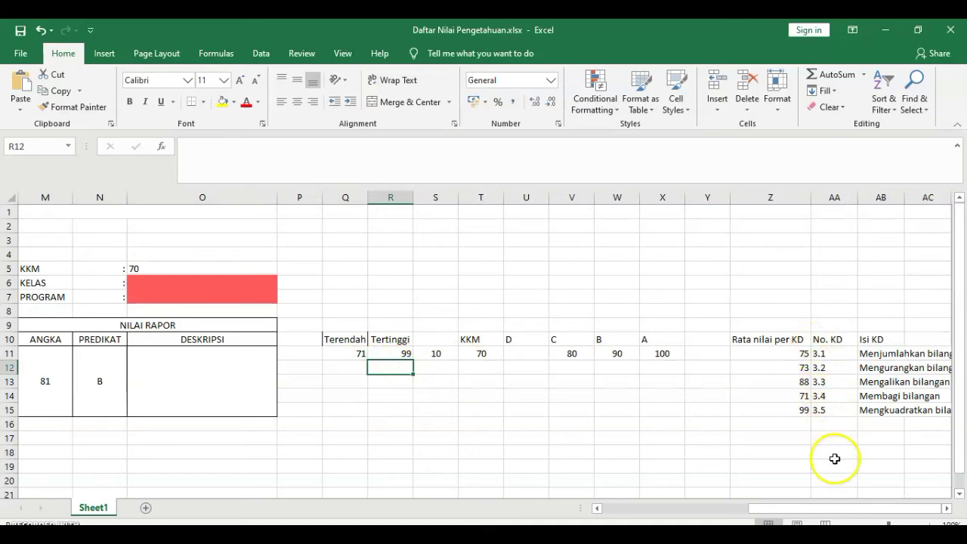
# Start an INDEX formula in Q12 below the Terendah value, using the absolute range $Z$10:$AB$15 as its array.
pyautogui.click(354, 370)
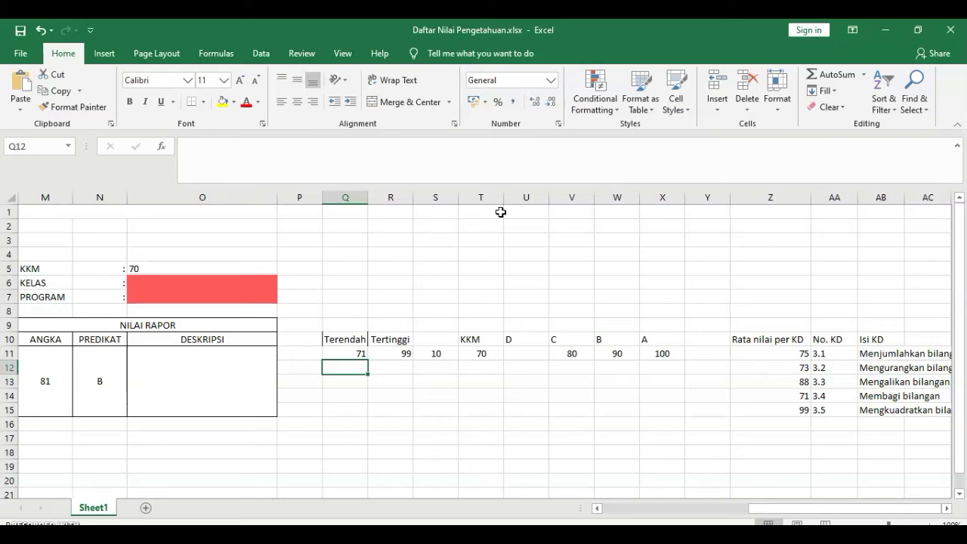
pyautogui.click(346, 371)
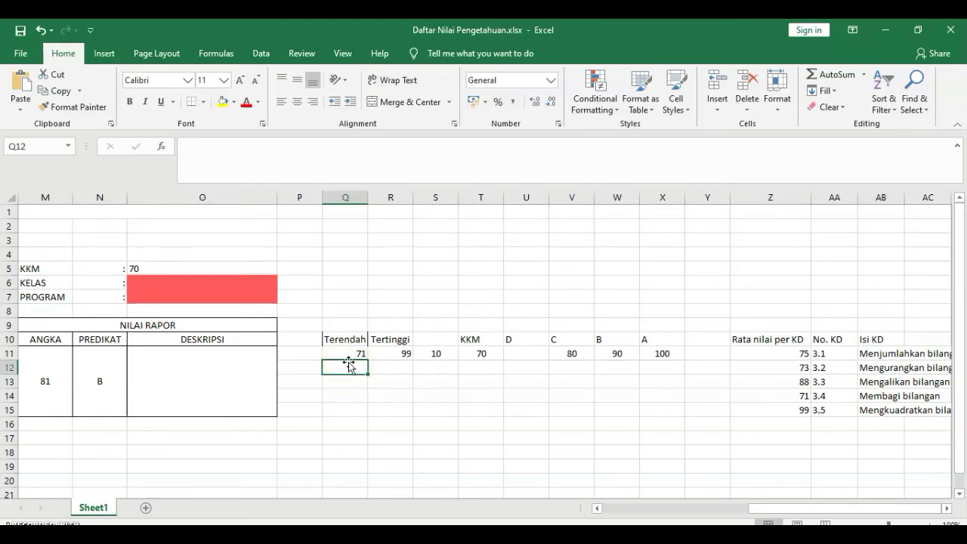
pyautogui.write('=')
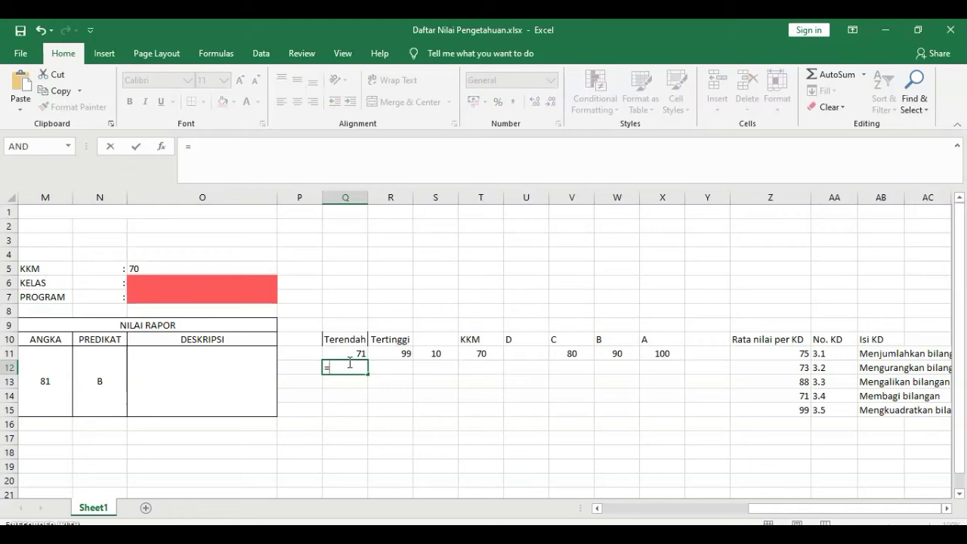
pyautogui.write('inde')
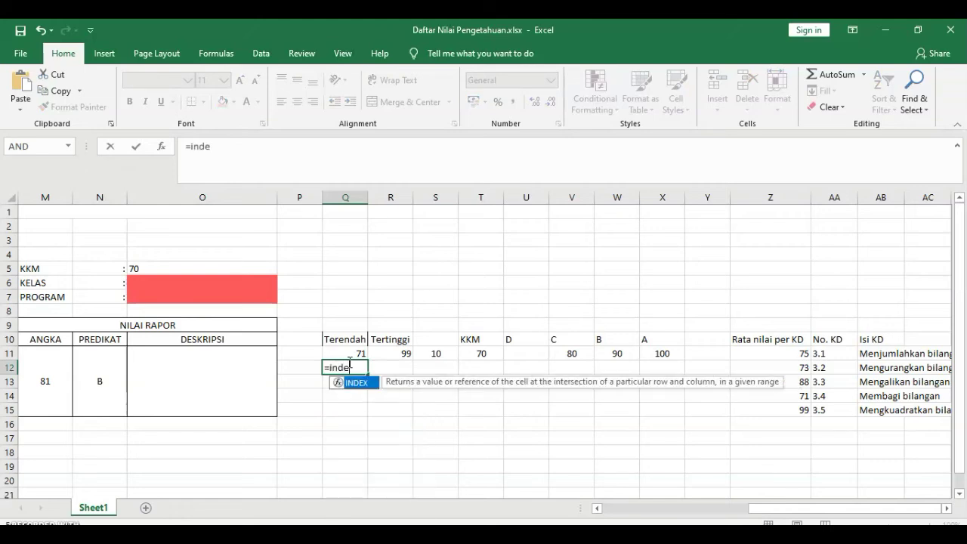
pyautogui.write('x(')
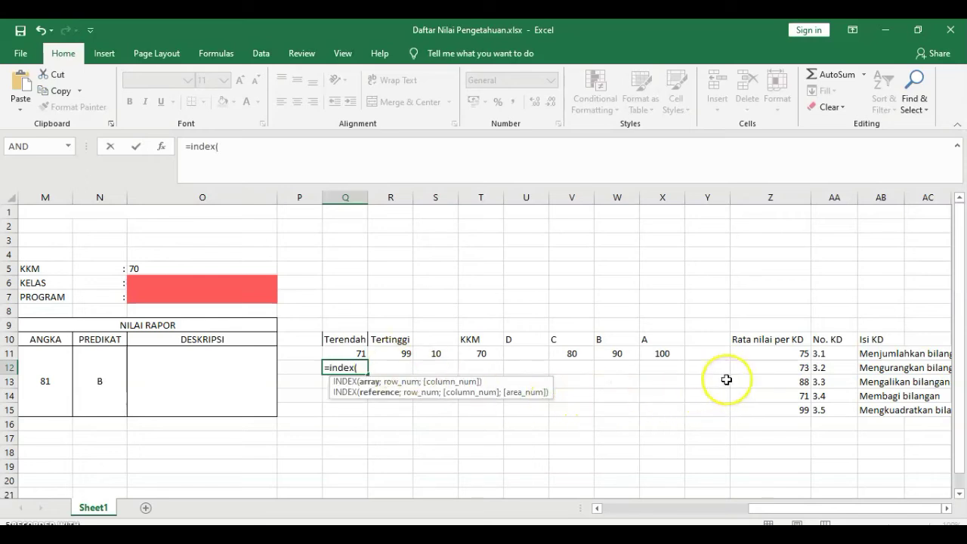
pyautogui.click(761, 340)
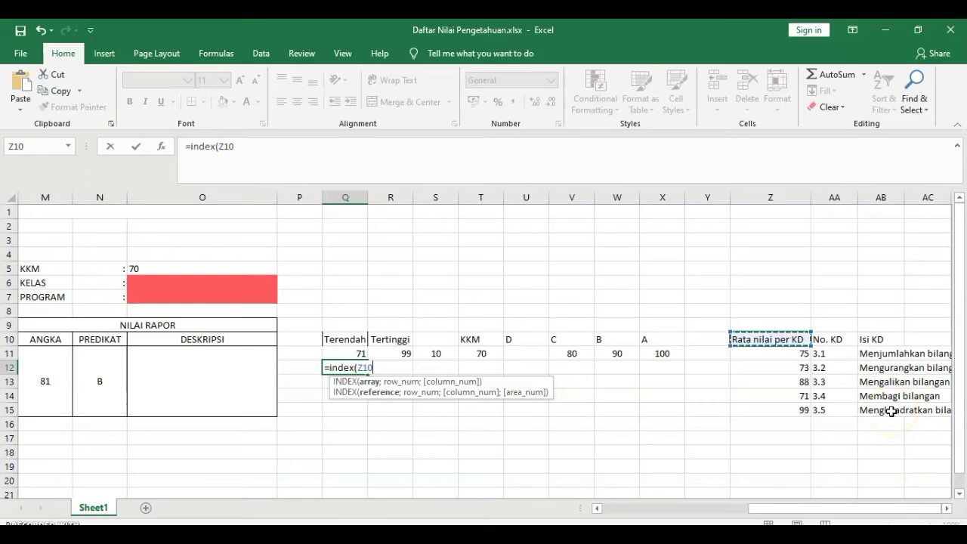
pyautogui.moveTo(892, 412); pyautogui.dragTo(892, 412)
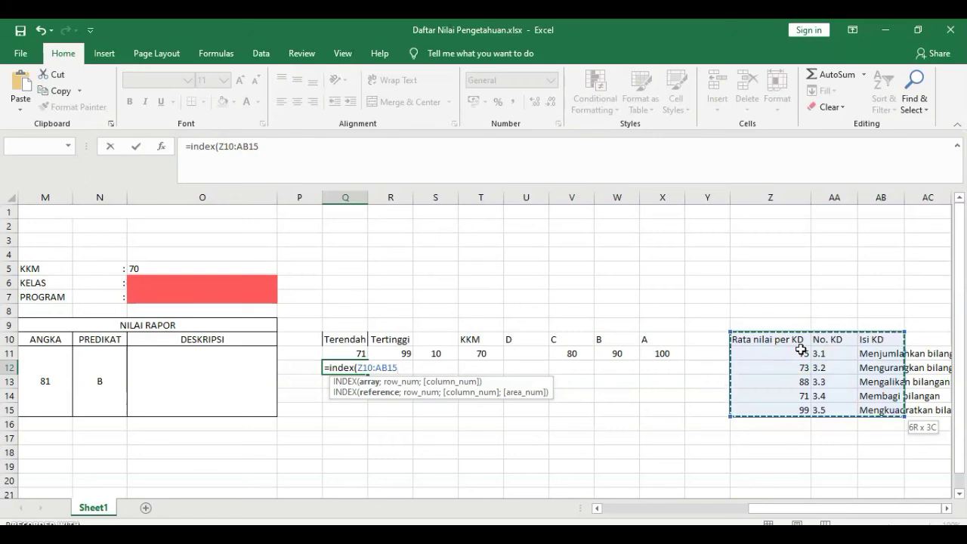
pyautogui.press('F4')
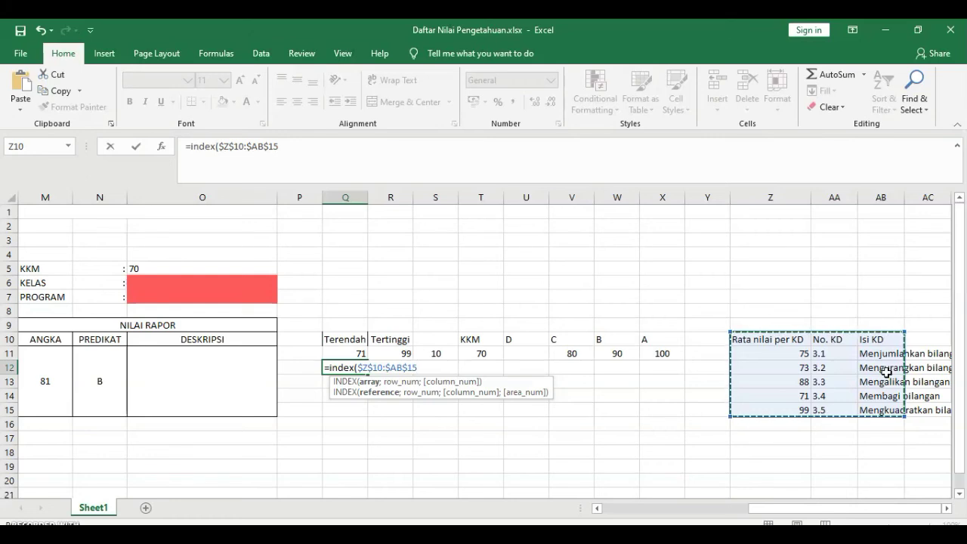
pyautogui.write(';')
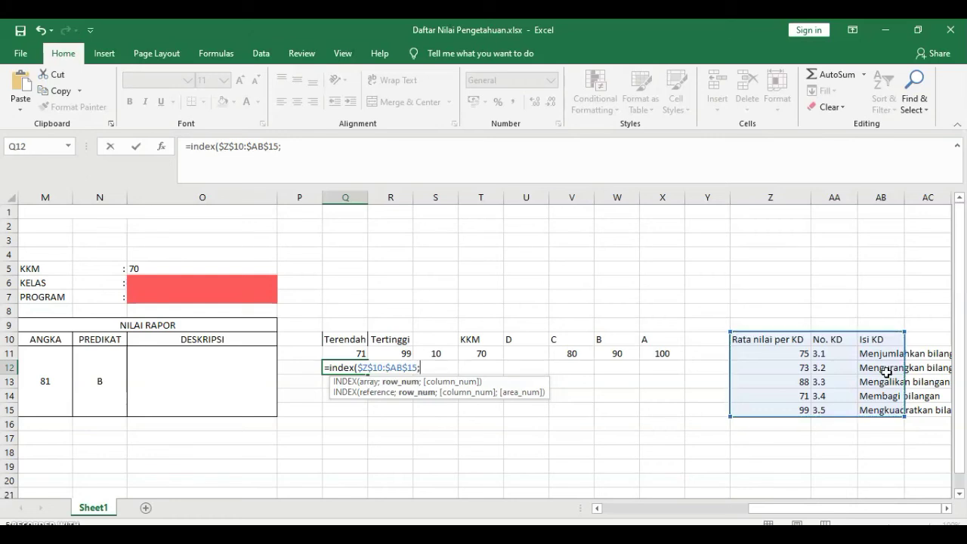
# Add MATCH(Q11;$Z$10:$Z$15;0) as the row number argument of the INDEX formula.
pyautogui.write('match')
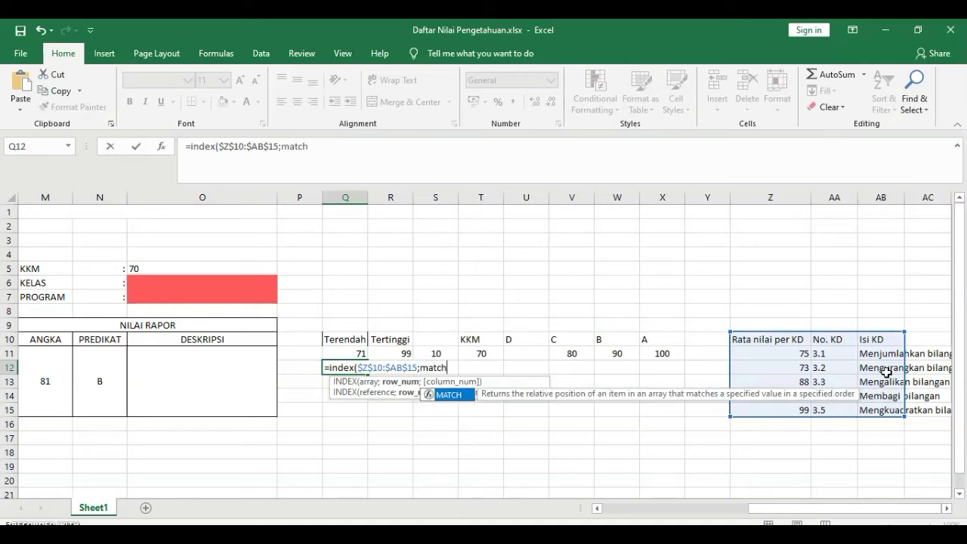
pyautogui.write('(')
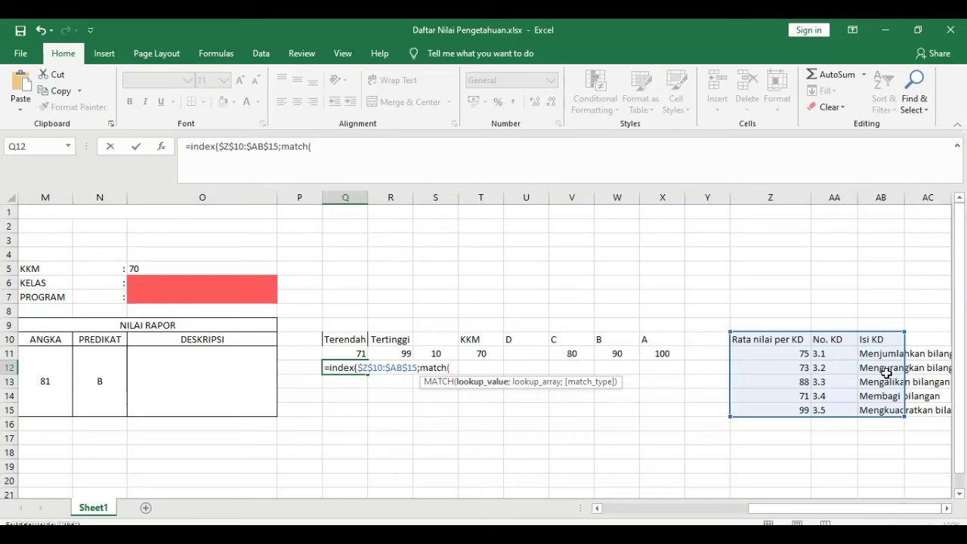
pyautogui.click(344, 353)
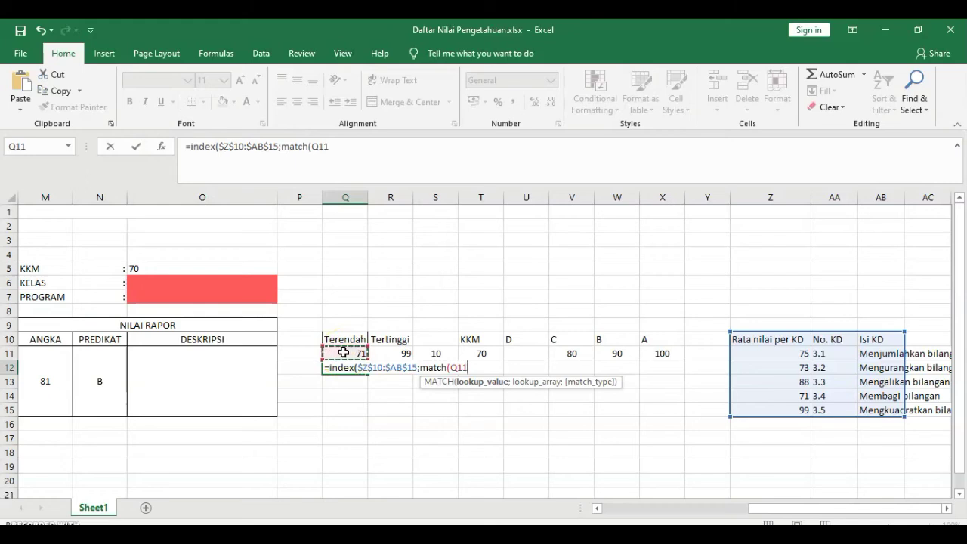
pyautogui.write(';')
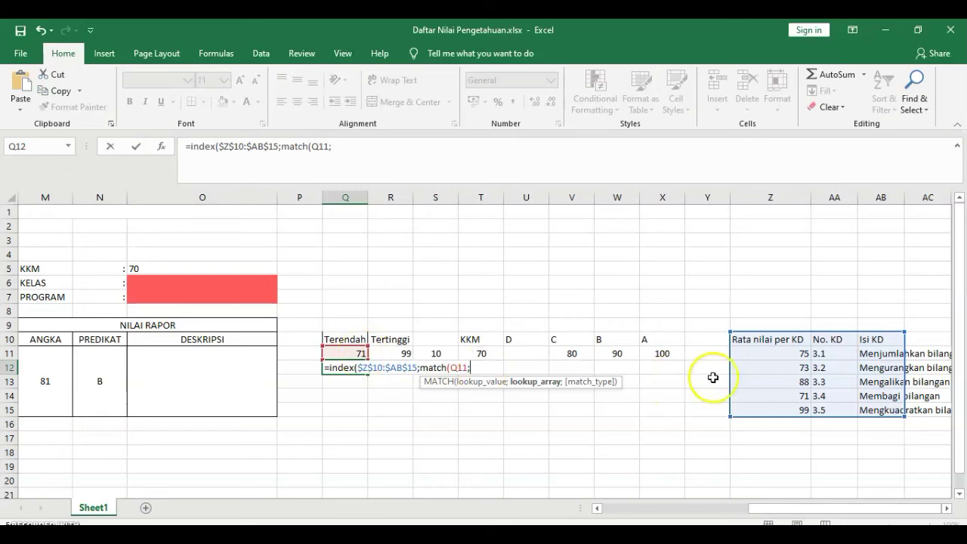
pyautogui.click(767, 339)
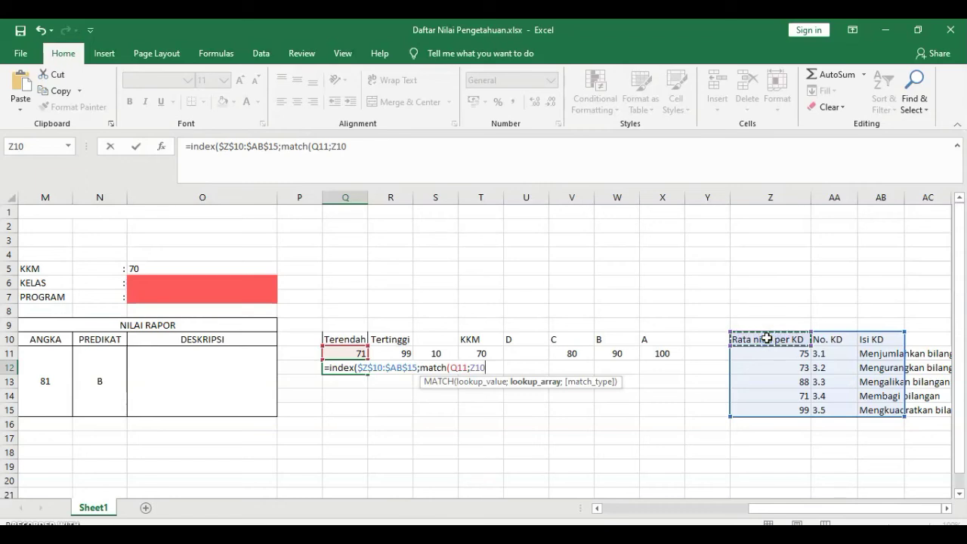
pyautogui.click(782, 412)
pyautogui.keyDown('shift'); pyautogui.click(781, 412); pyautogui.keyUp('shift')
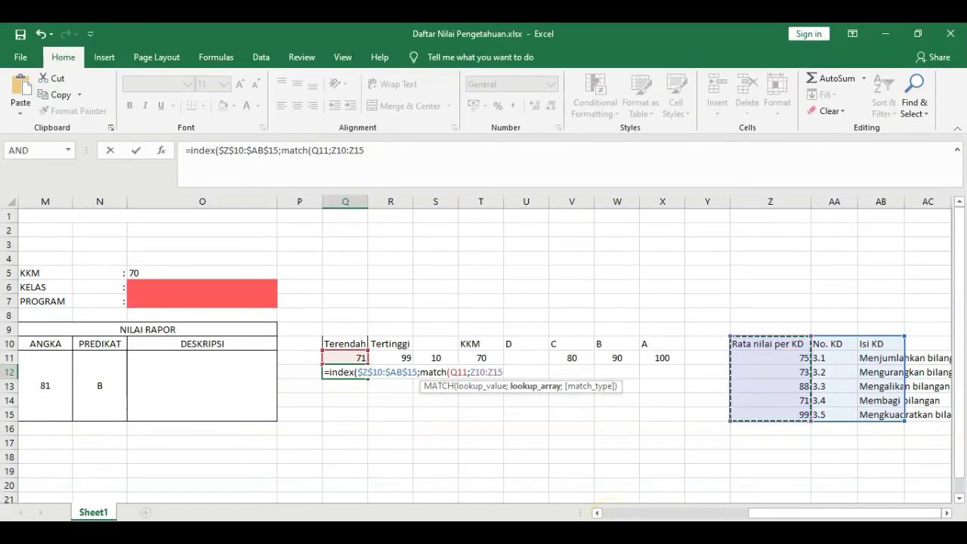
pyautogui.press('F4')
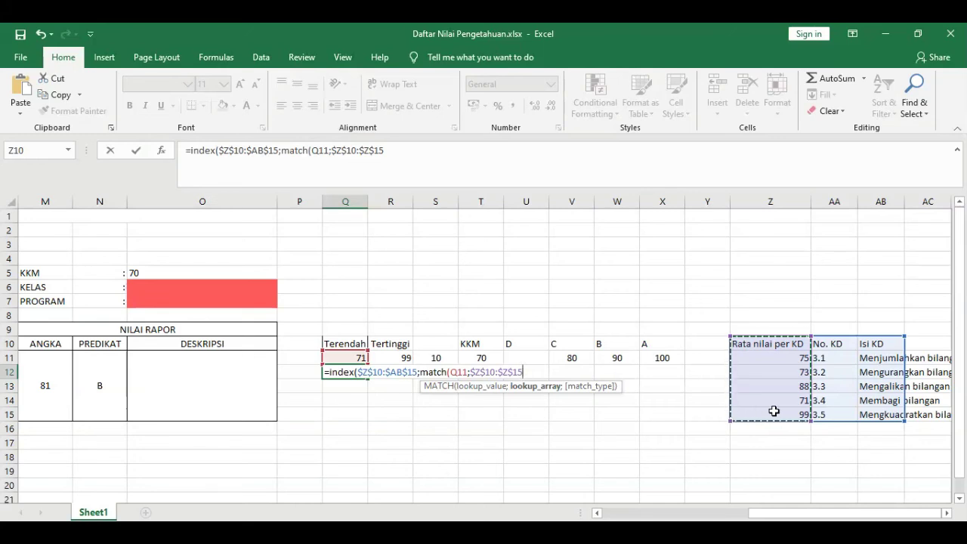
pyautogui.write(';')
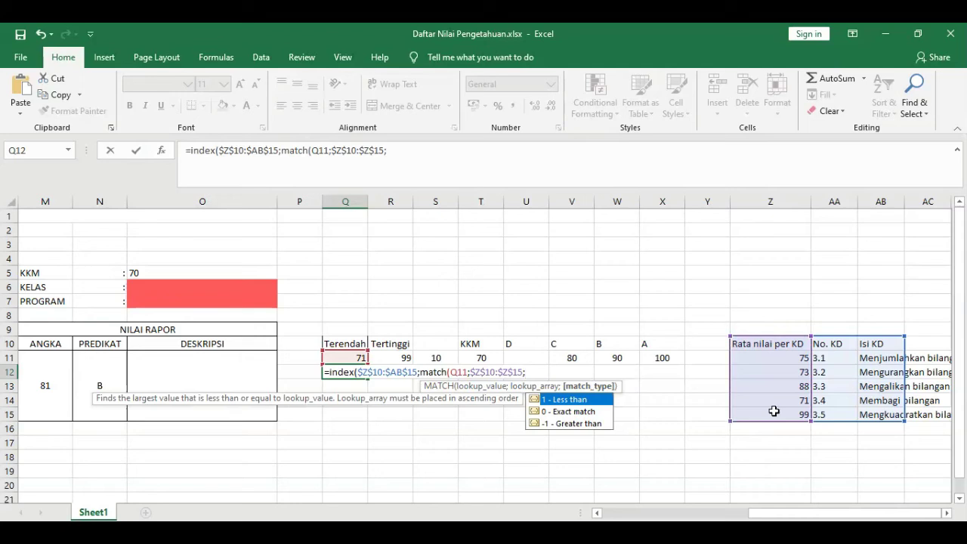
pyautogui.write('0)')
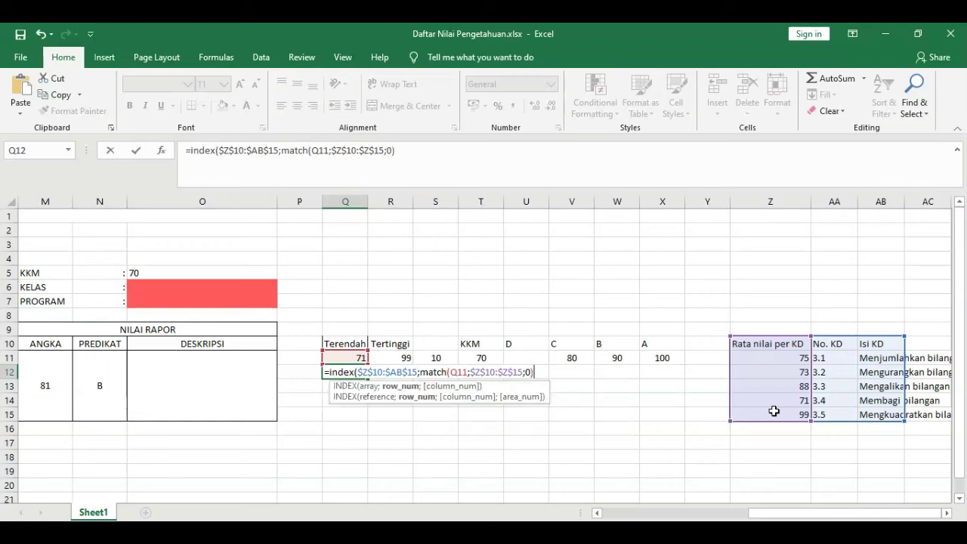
# Complete the Q12 formula with column number 3 and check its result against the Isi KD text in AB14.
pyautogui.write(';')
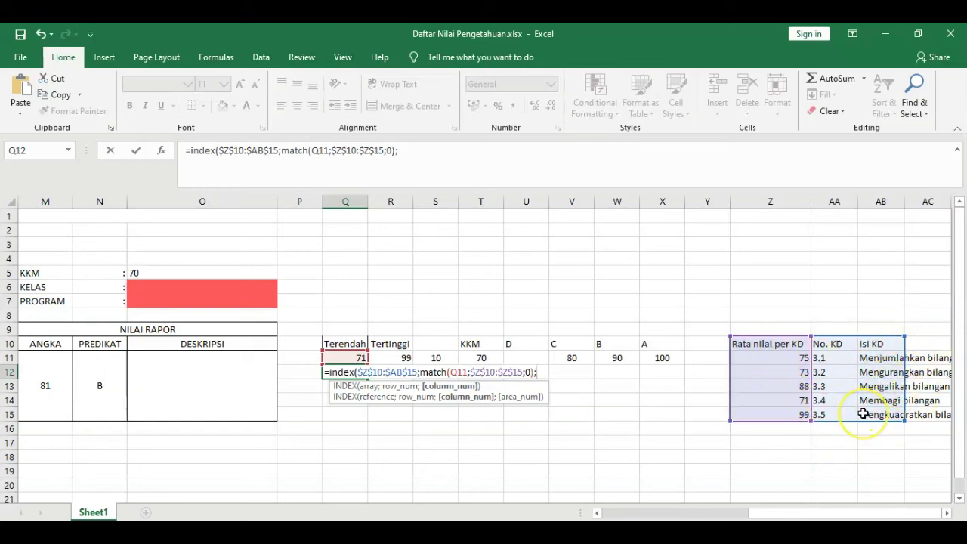
pyautogui.write('3')
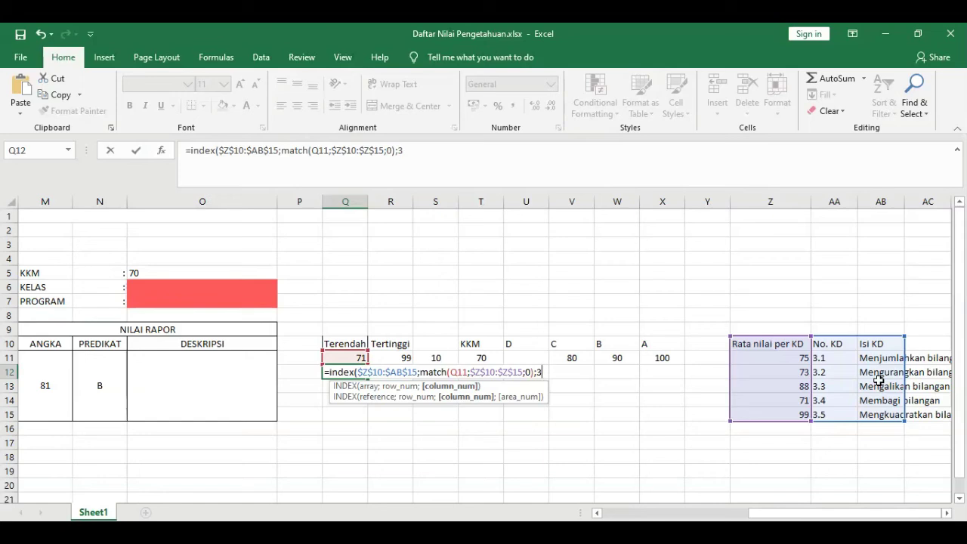
pyautogui.write(')')
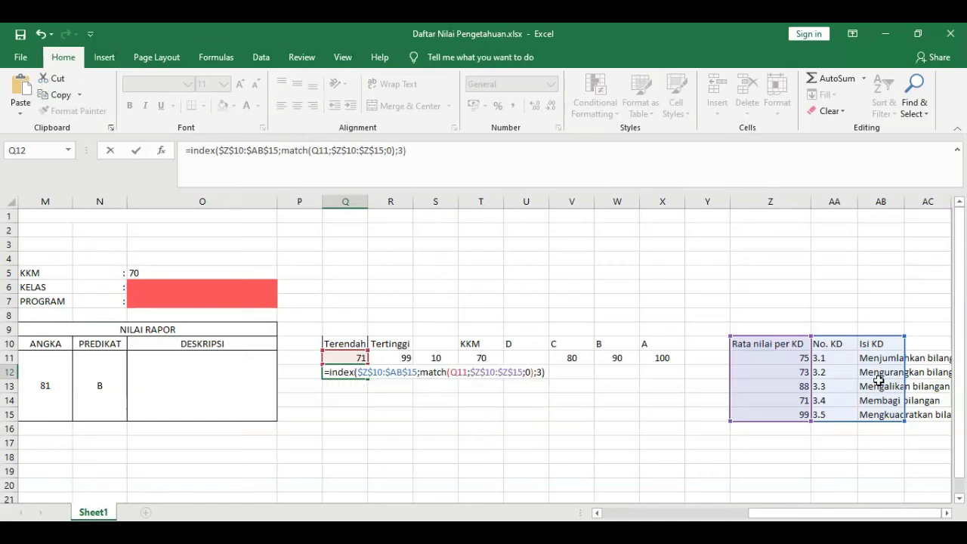
pyautogui.press('Return')
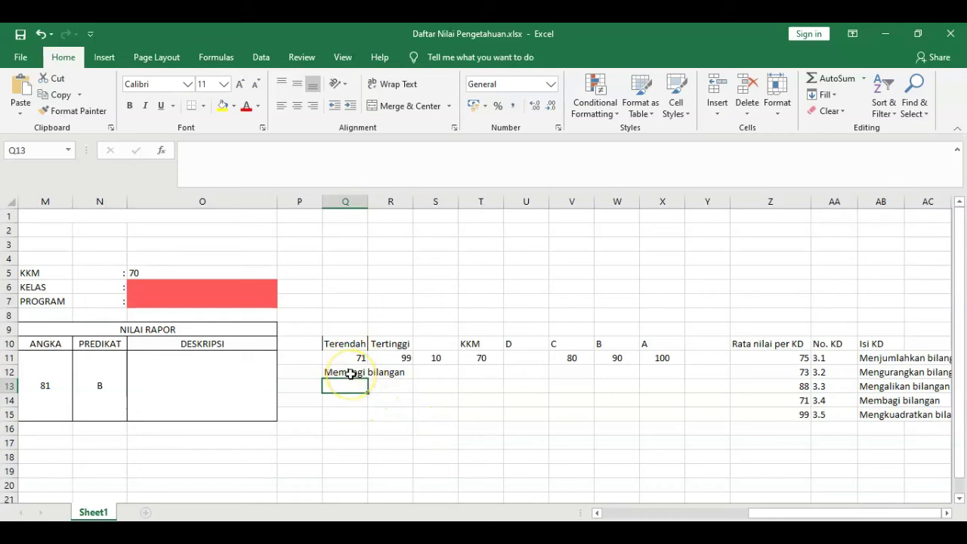
pyautogui.click(877, 400)
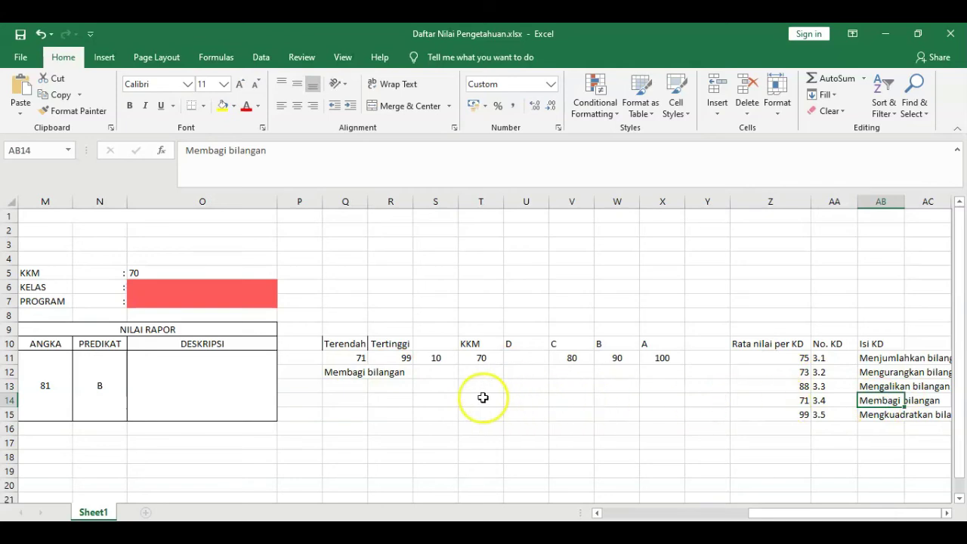
pyautogui.click(346, 373)
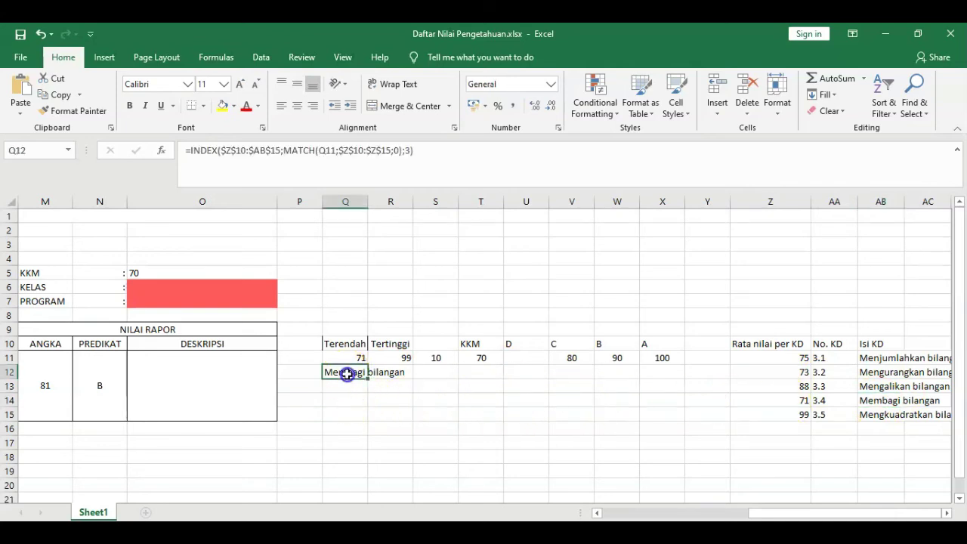
# Widen columns Q and R to make room for the Isi KD texts under Terendah and Tertinggi.
pyautogui.click(397, 372)
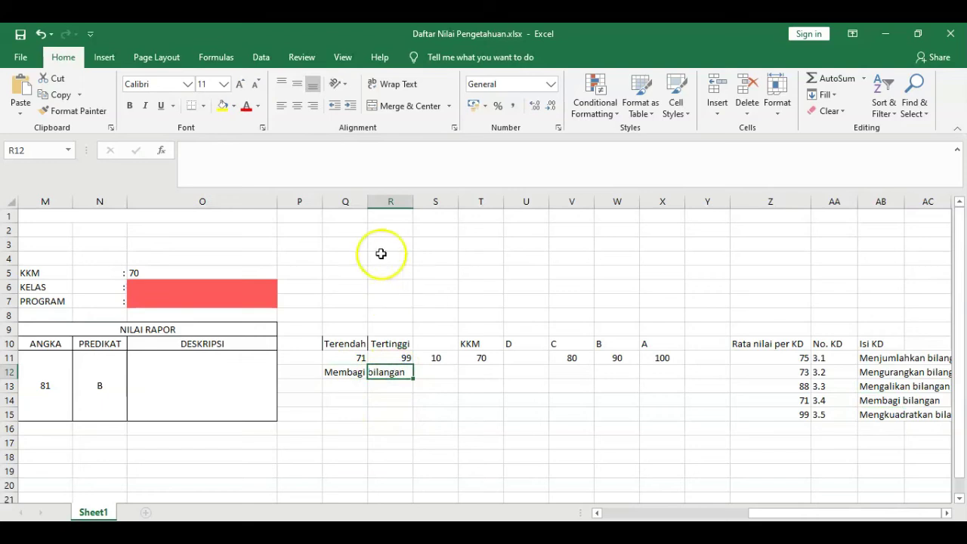
pyautogui.moveTo(369, 201); pyautogui.dragTo(499, 203)
pyautogui.moveTo(391, 201); pyautogui.dragTo(415, 201)
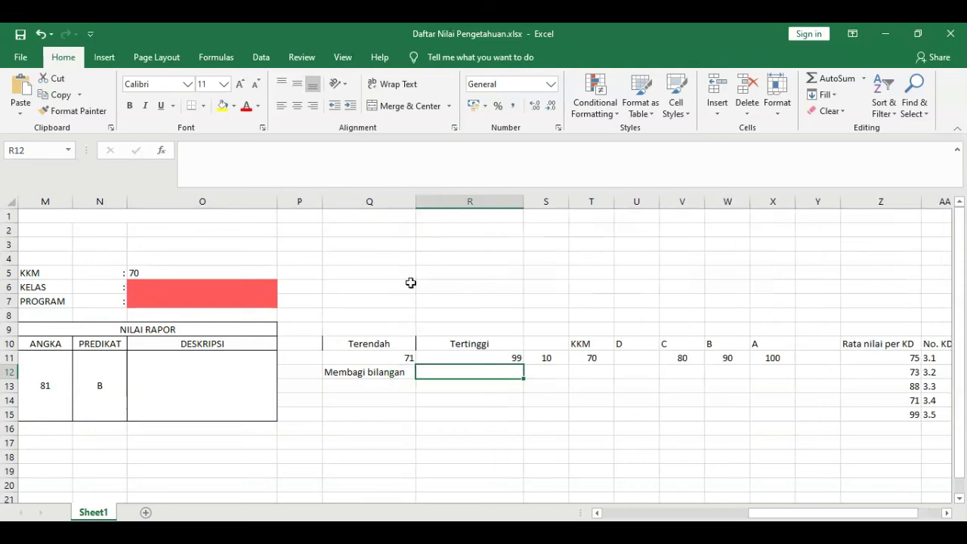
pyautogui.click(387, 373)
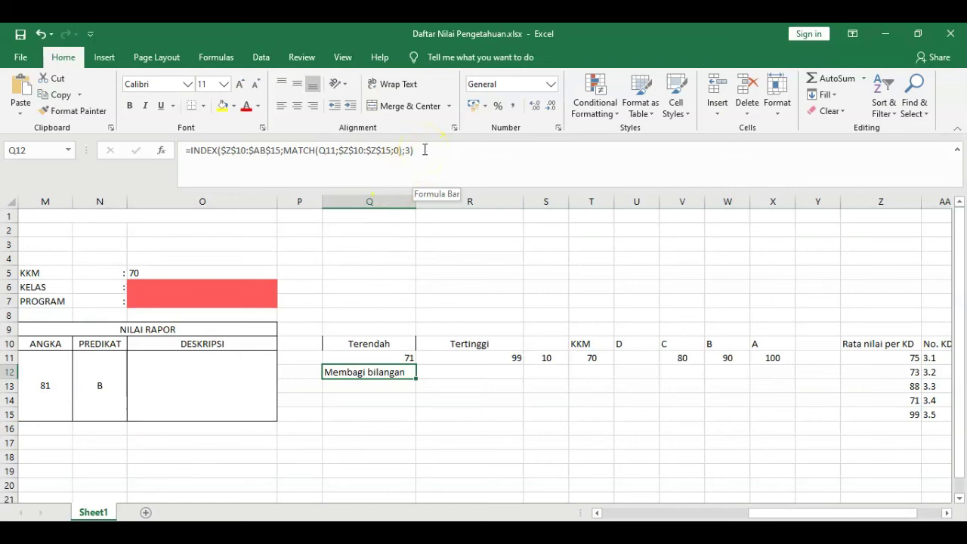
pyautogui.click(449, 370)
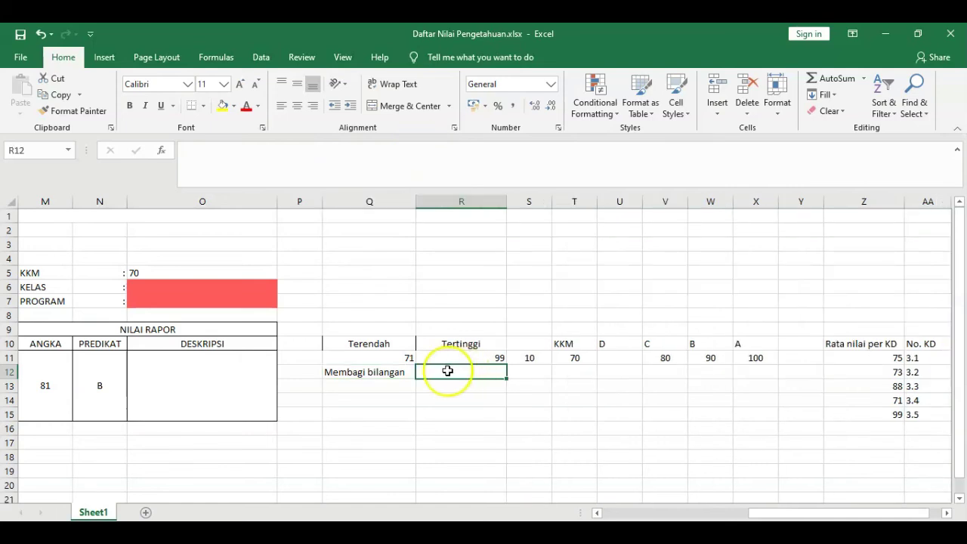
# Copy the Q12 INDEX-MATCH formula across to R12 under Tertinggi.
pyautogui.click(395, 371)
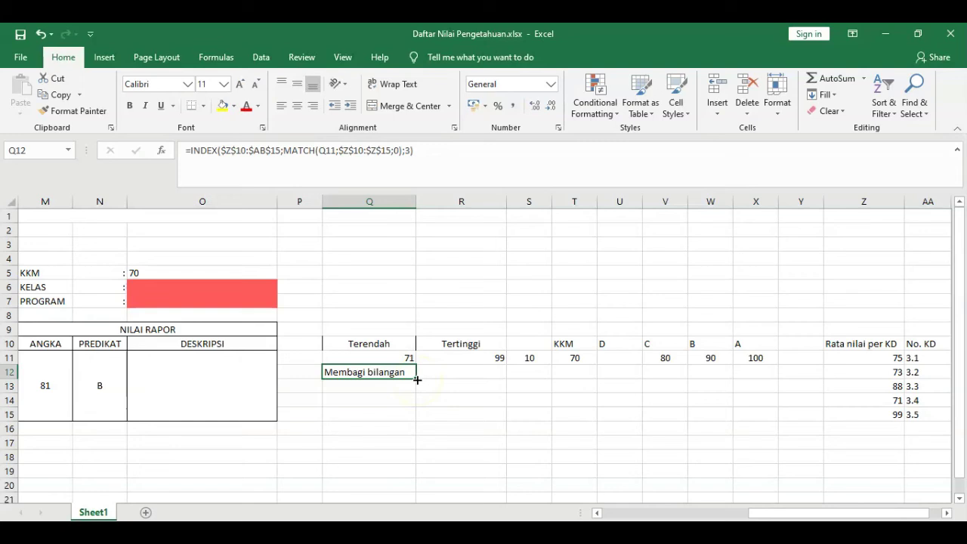
pyautogui.moveTo(416, 380); pyautogui.dragTo(475, 380)
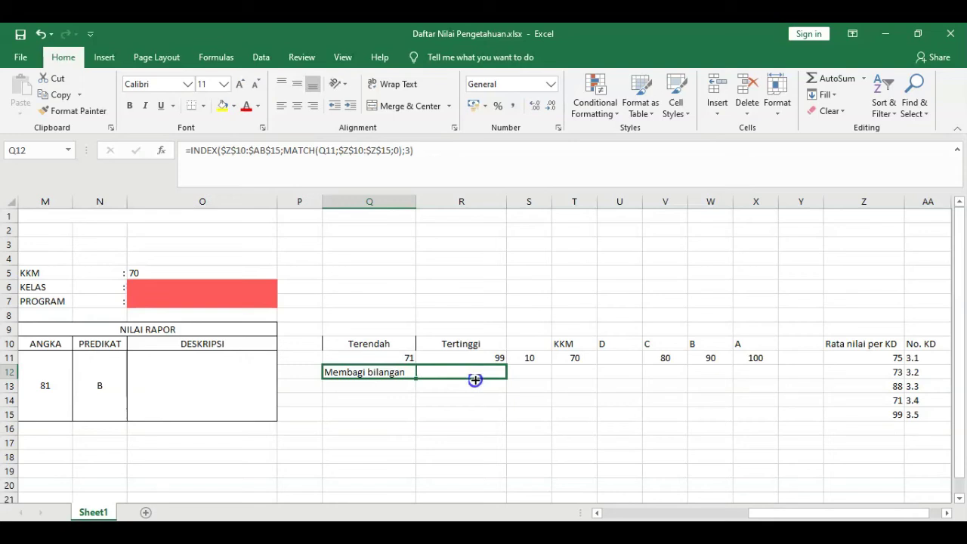
pyautogui.moveTo(475, 380); pyautogui.dragTo(474, 381)
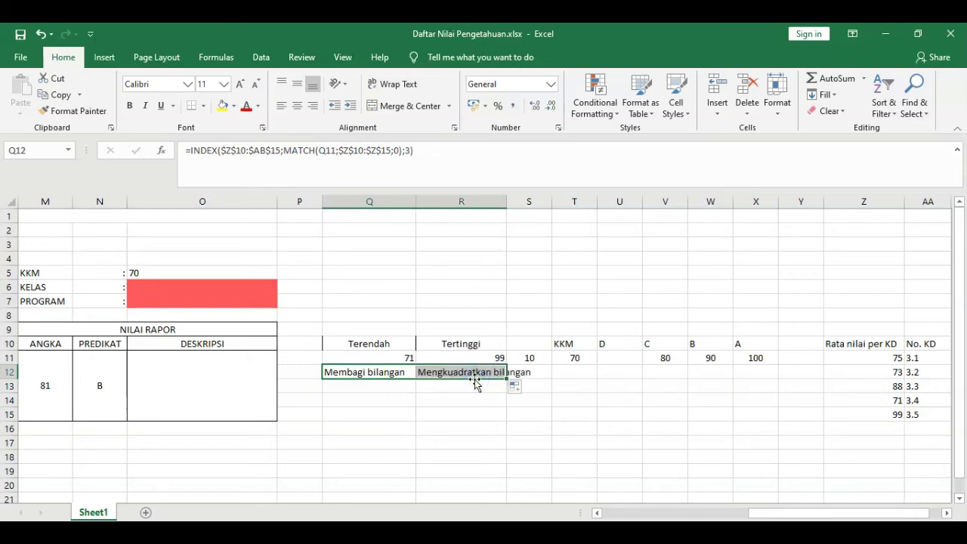
pyautogui.click(476, 399)
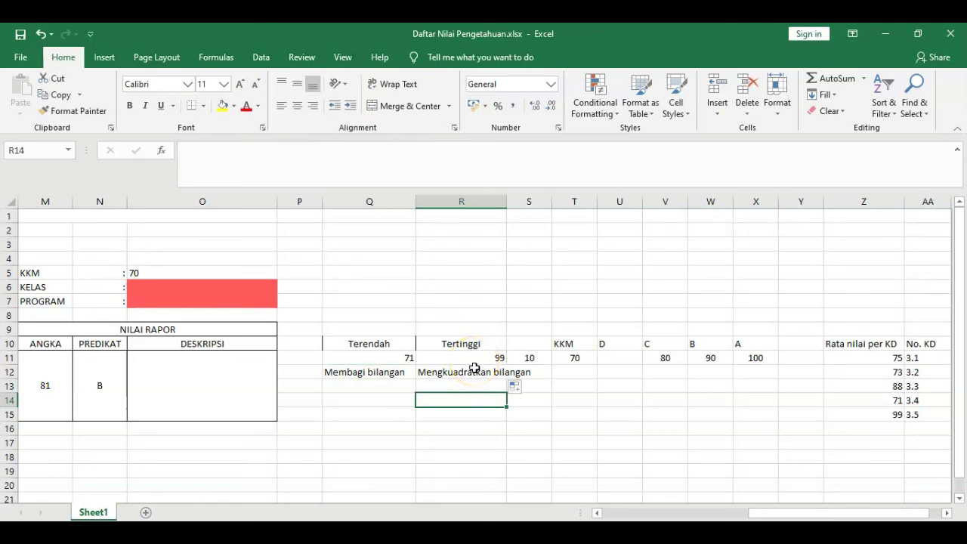
# Check the Tertinggi lookup in R12 against the average in Z15 and its Isi KD text in AB15.
pyautogui.click(474, 374)
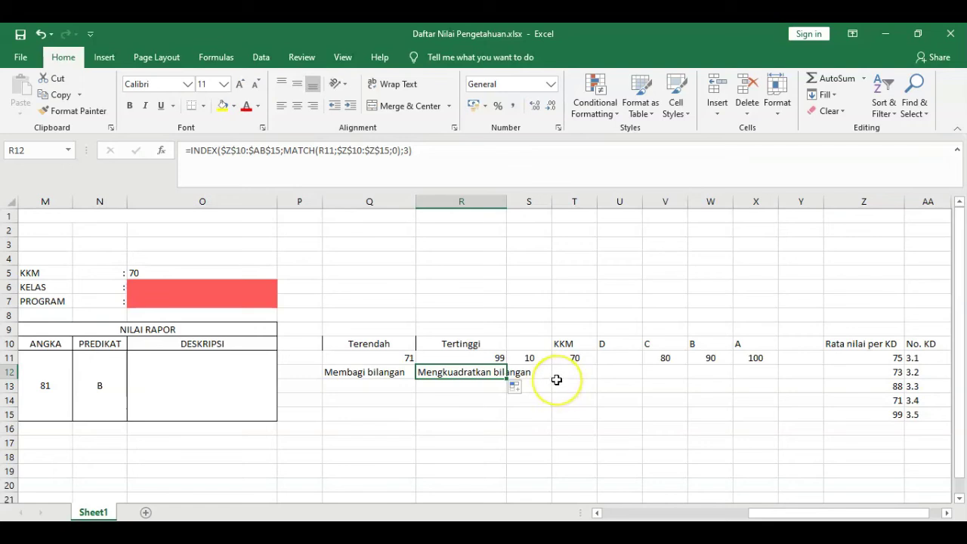
pyautogui.click(479, 372)
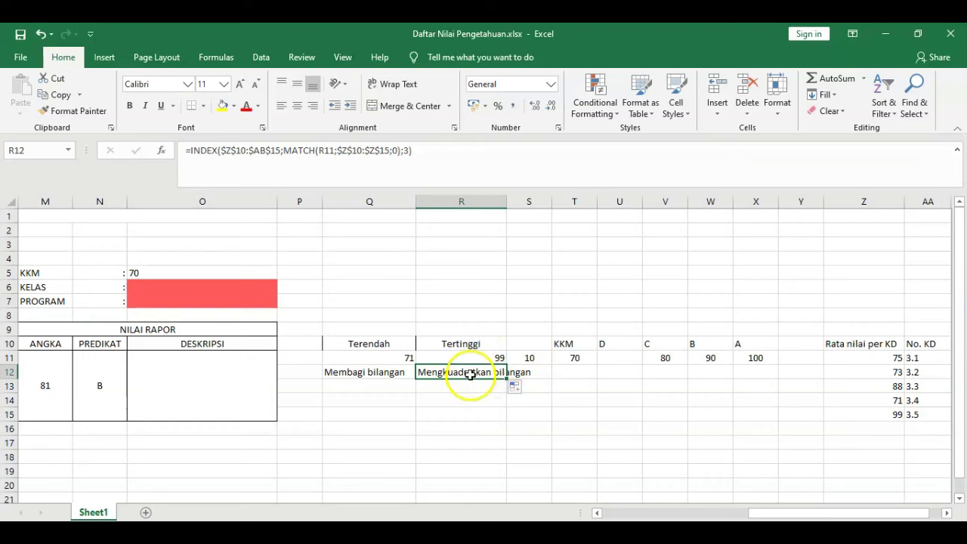
pyautogui.moveTo(771, 513); pyautogui.dragTo(797, 513)
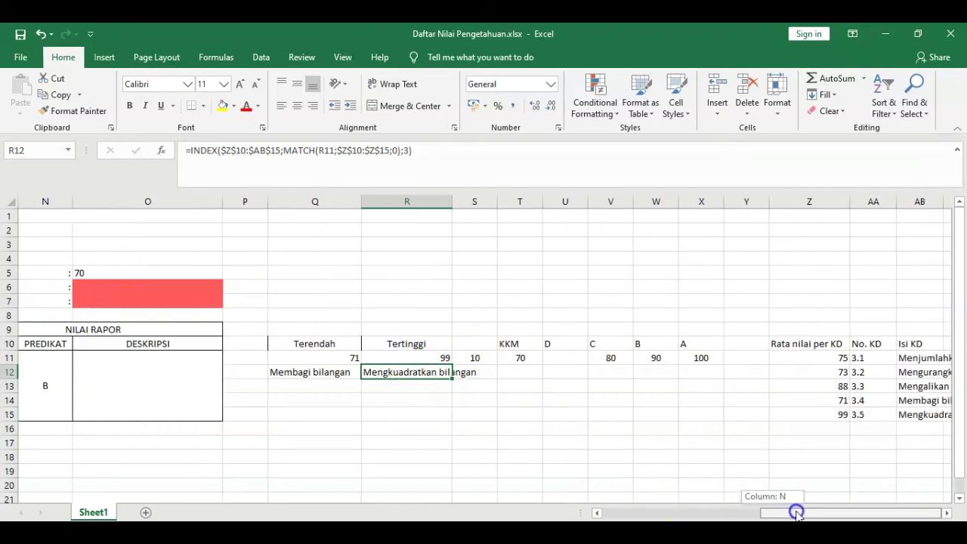
pyautogui.click(832, 416)
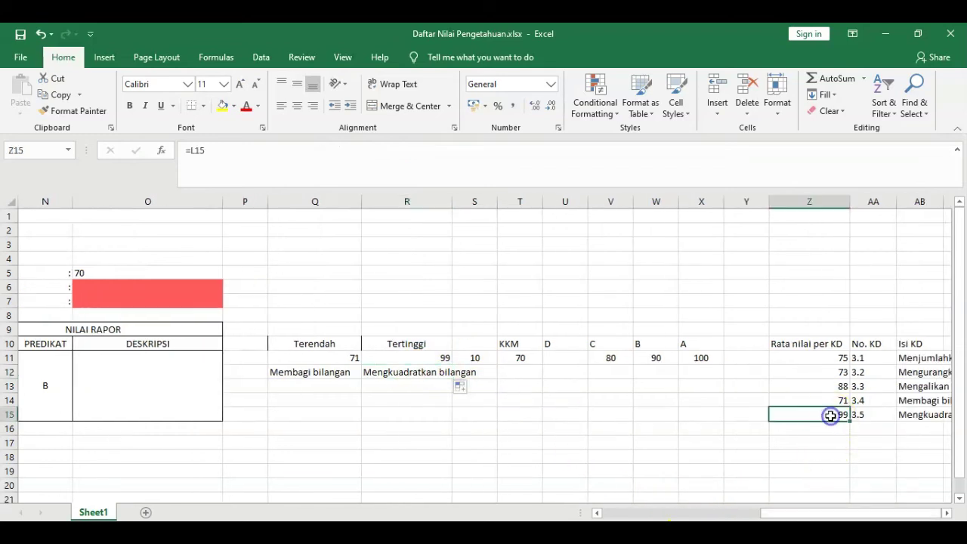
pyautogui.click(914, 415)
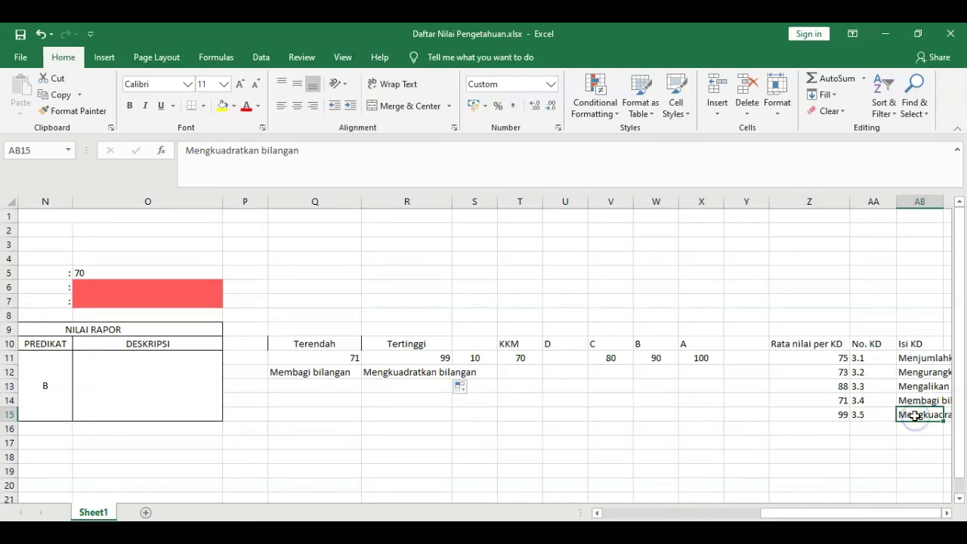
# Replace the PH 1 scores for KD 3.1 to 3.5 with 99, 90, 75, 76 and 70.
pyautogui.moveTo(809, 512); pyautogui.dragTo(646, 513)
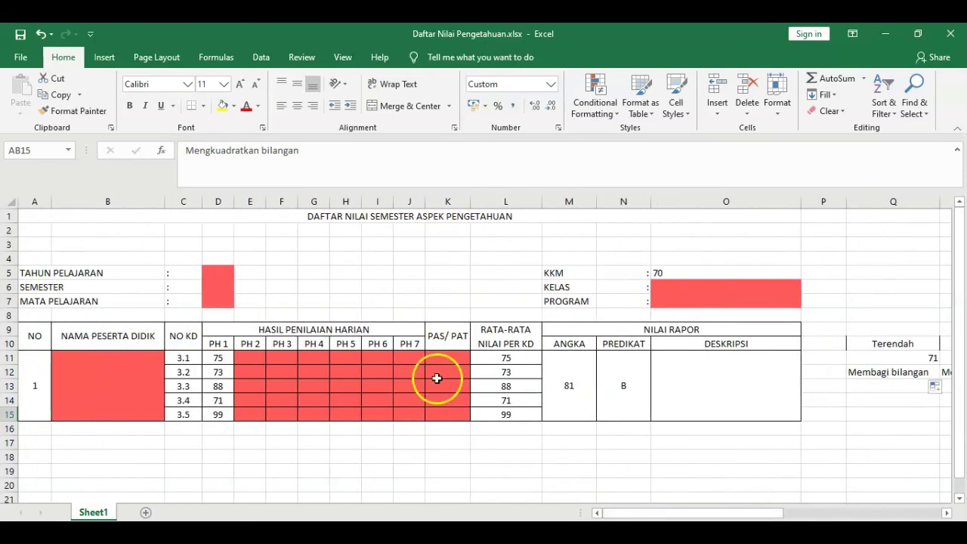
pyautogui.click(223, 359)
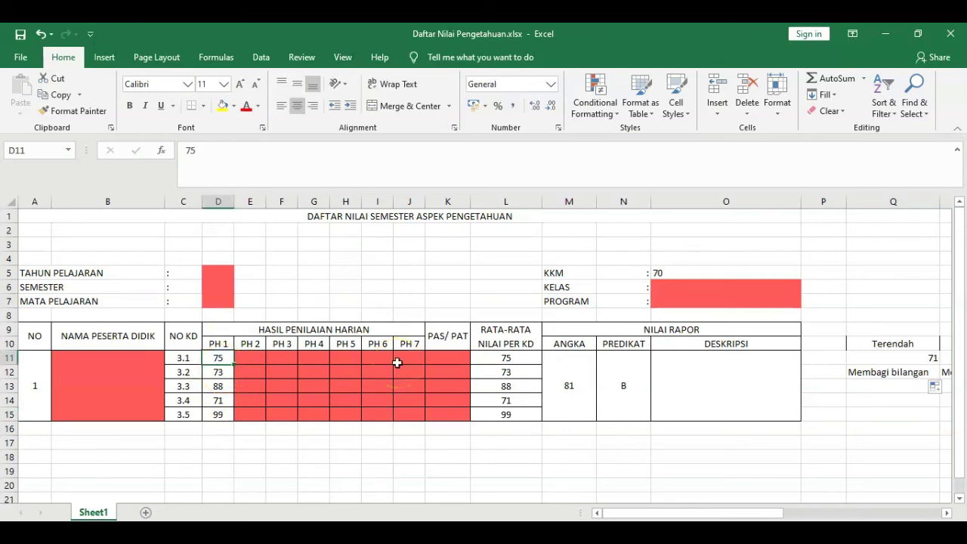
pyautogui.write('99')
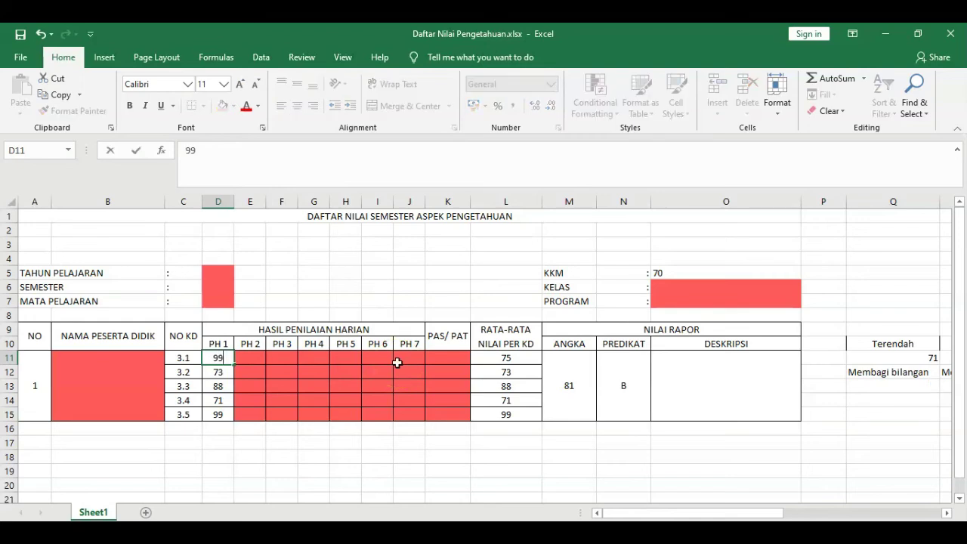
pyautogui.press('Return')
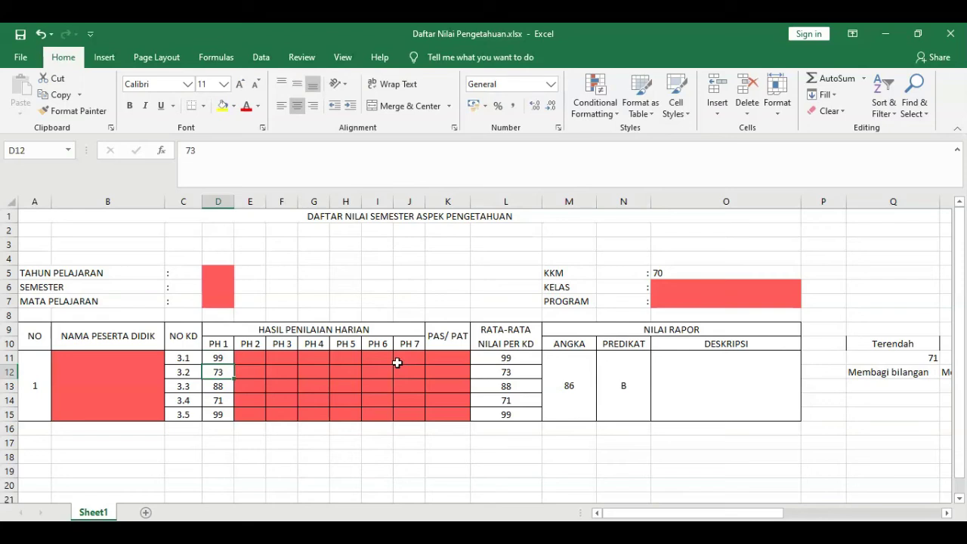
pyautogui.write('90')
pyautogui.press('Return')
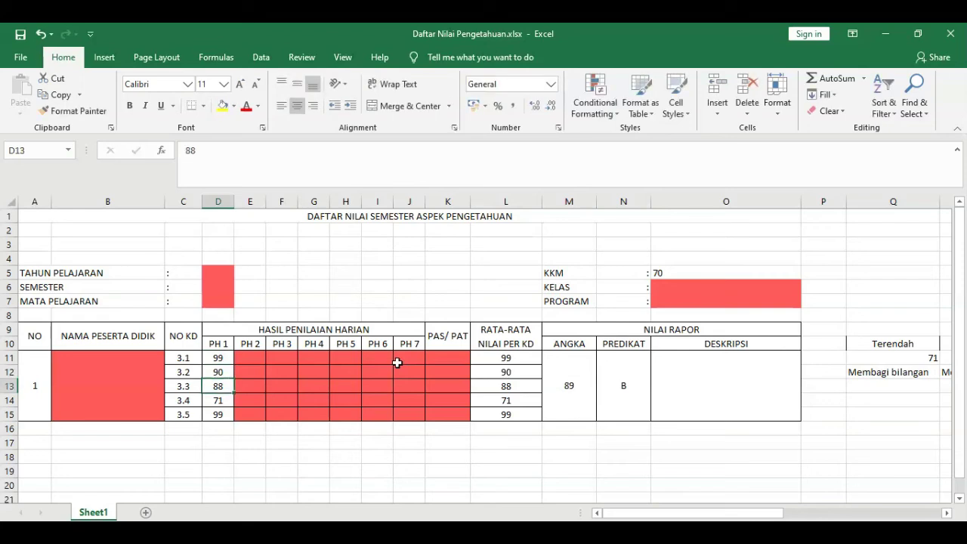
pyautogui.write('75')
pyautogui.press('Return')
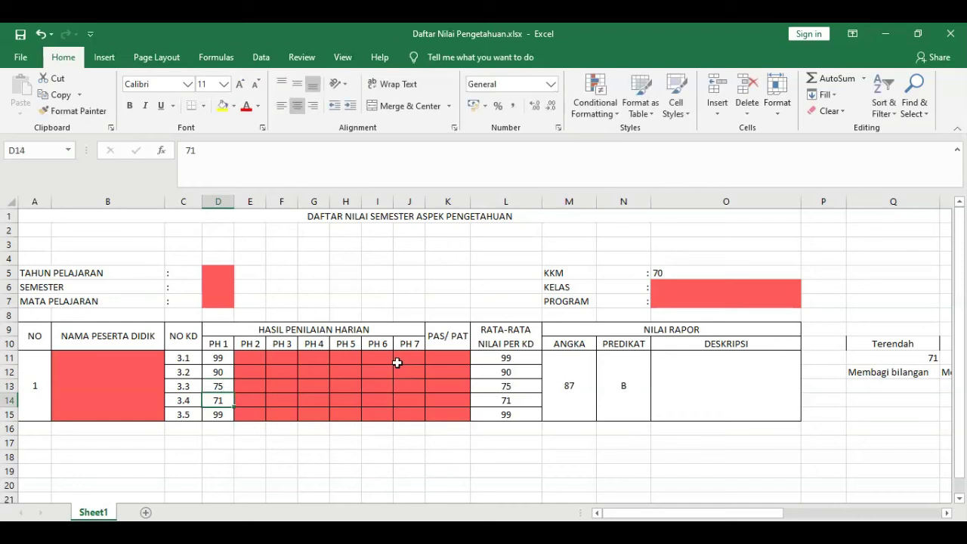
pyautogui.write('76')
pyautogui.press('Return')
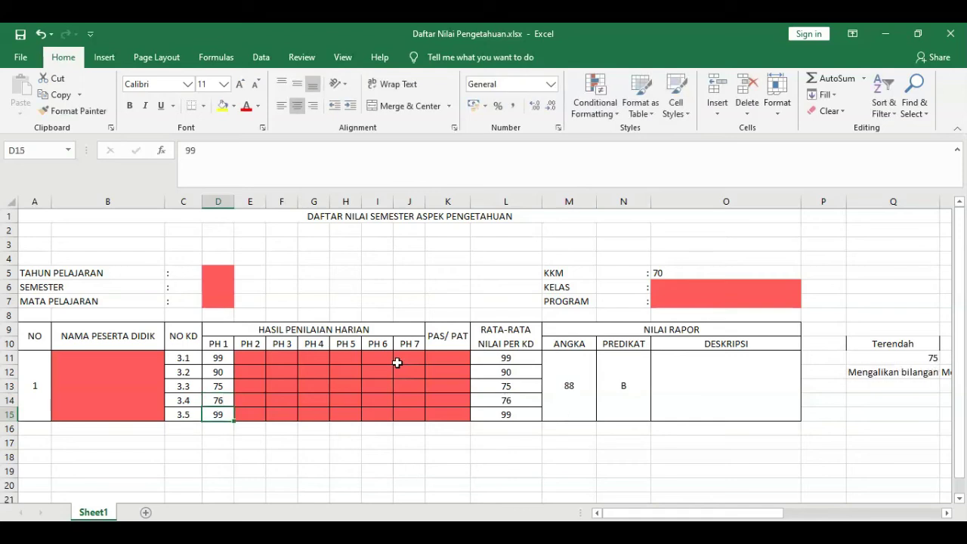
pyautogui.write('70')
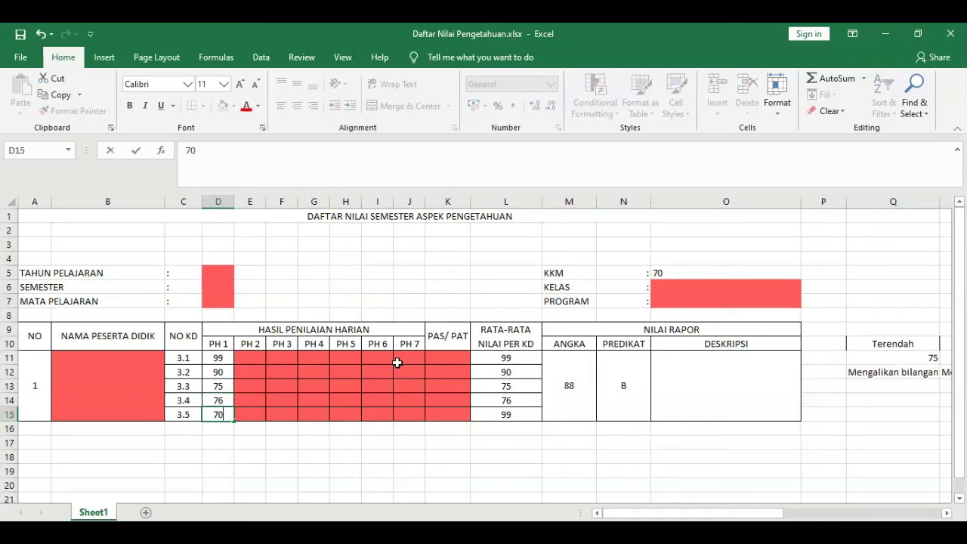
pyautogui.press('Return')
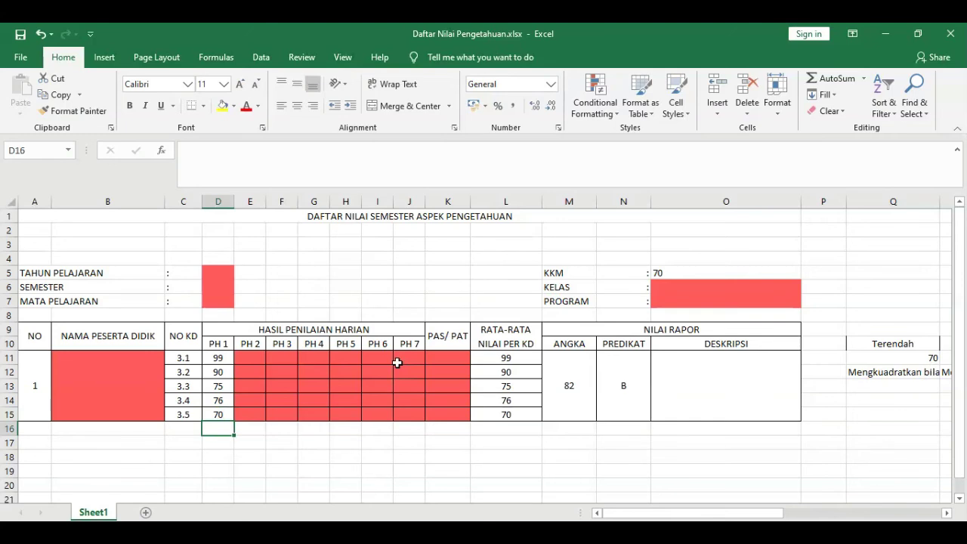
# Compare the Terendah and Tertinggi lookup results with the averages in column L and the Isi KD text in AB11.
pyautogui.moveTo(627, 512); pyautogui.dragTo(661, 513)
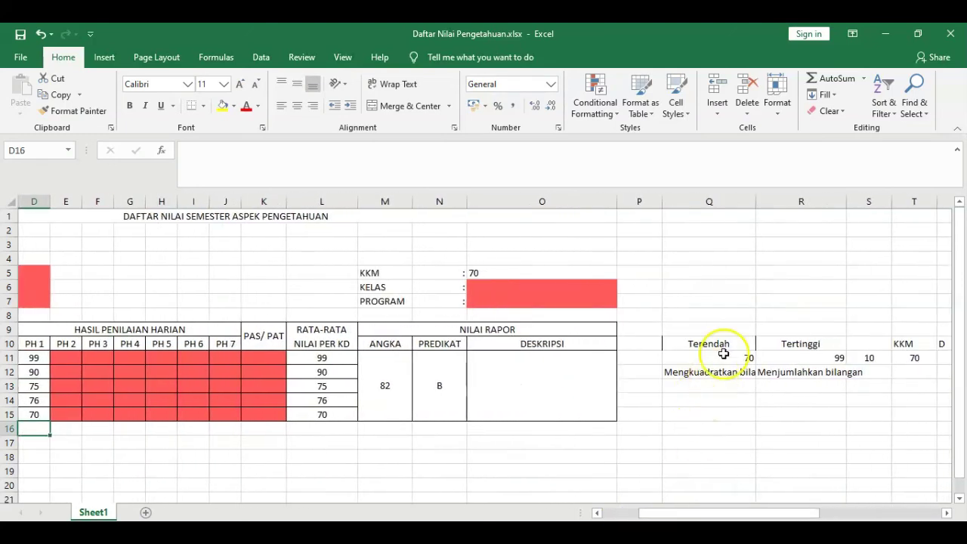
pyautogui.click(337, 413)
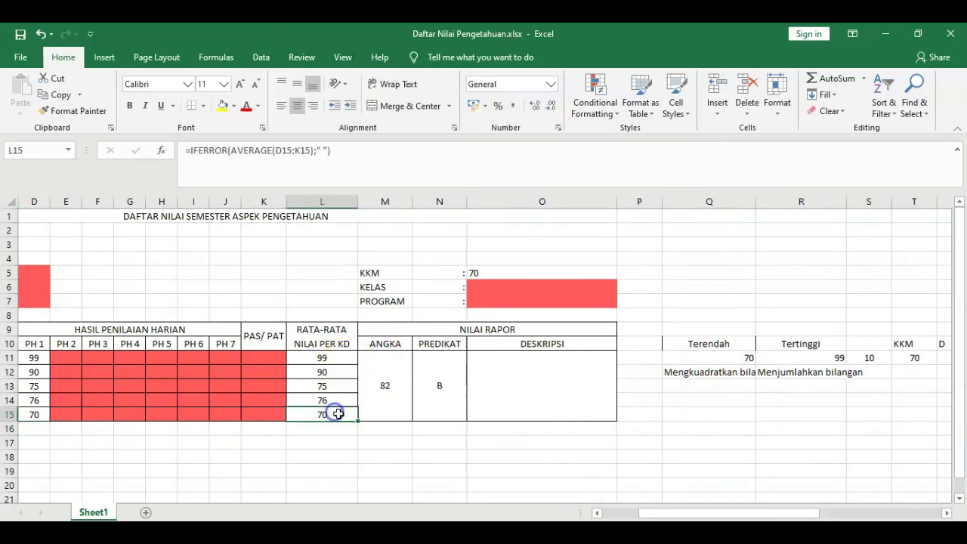
pyautogui.moveTo(715, 513); pyautogui.dragTo(620, 519)
pyautogui.click(484, 372)
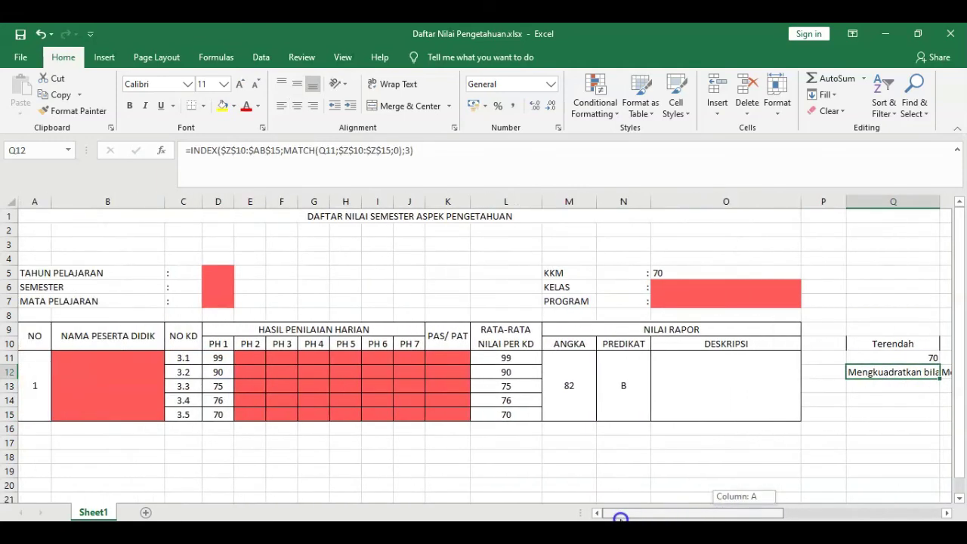
pyautogui.click(492, 358)
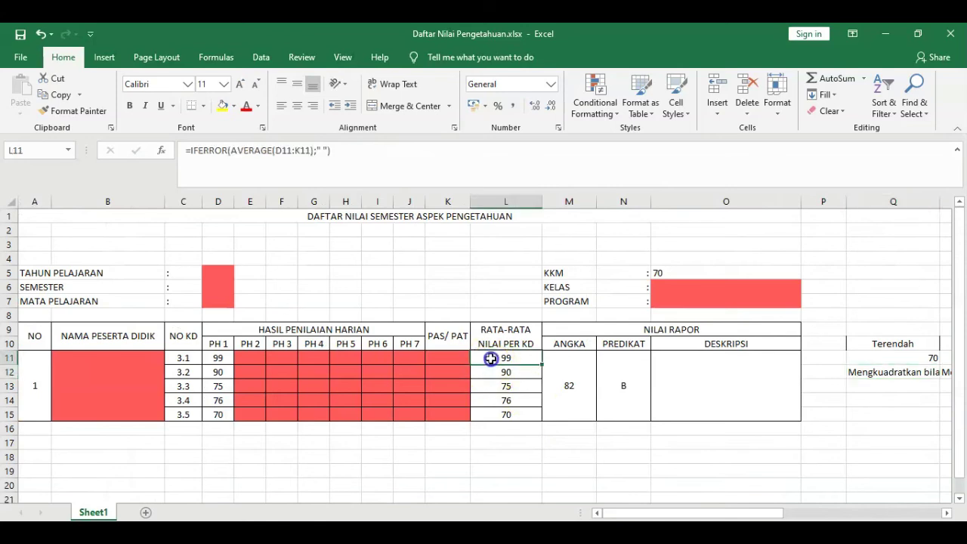
pyautogui.moveTo(658, 513); pyautogui.dragTo(884, 514)
pyautogui.click(924, 357)
pyautogui.moveTo(786, 521); pyautogui.dragTo(704, 514)
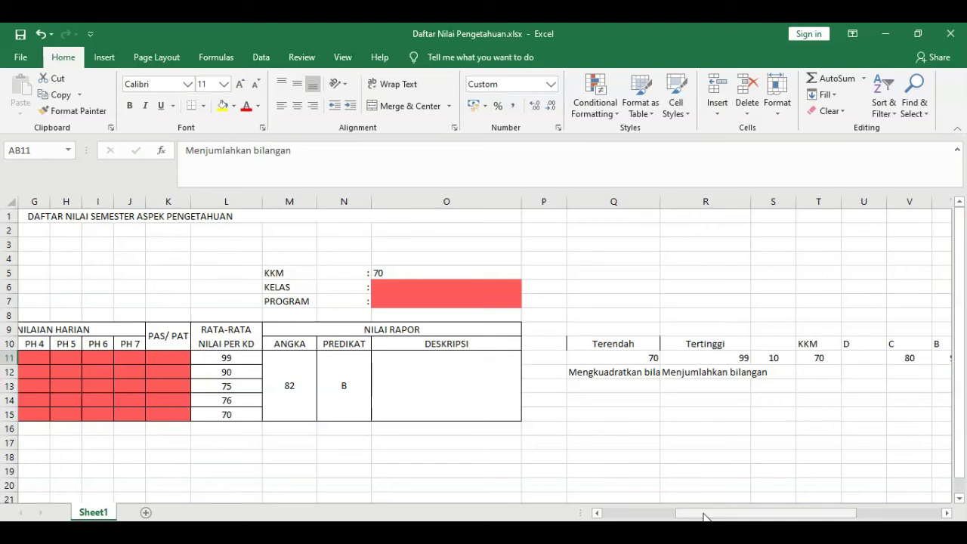
pyautogui.click(620, 372)
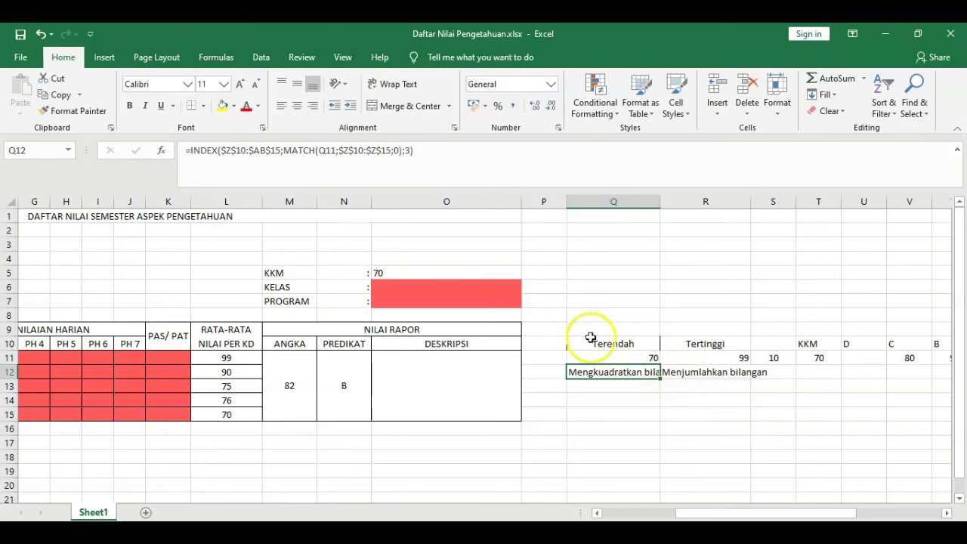
# Start a CONCATENATE formula in the DESKRIPSI cell O11 with the first text "Memiliki kemampuan dalam ".
pyautogui.click(437, 372)
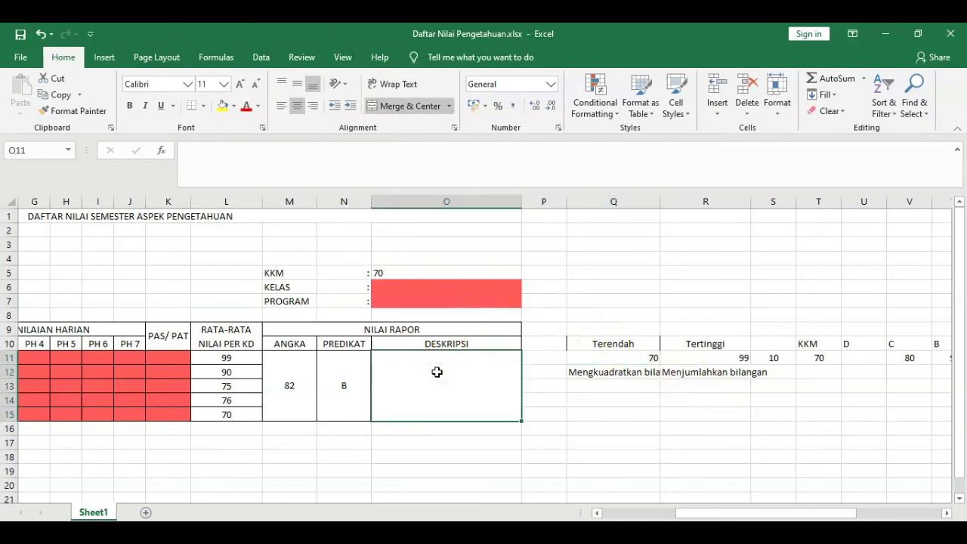
pyautogui.write('=')
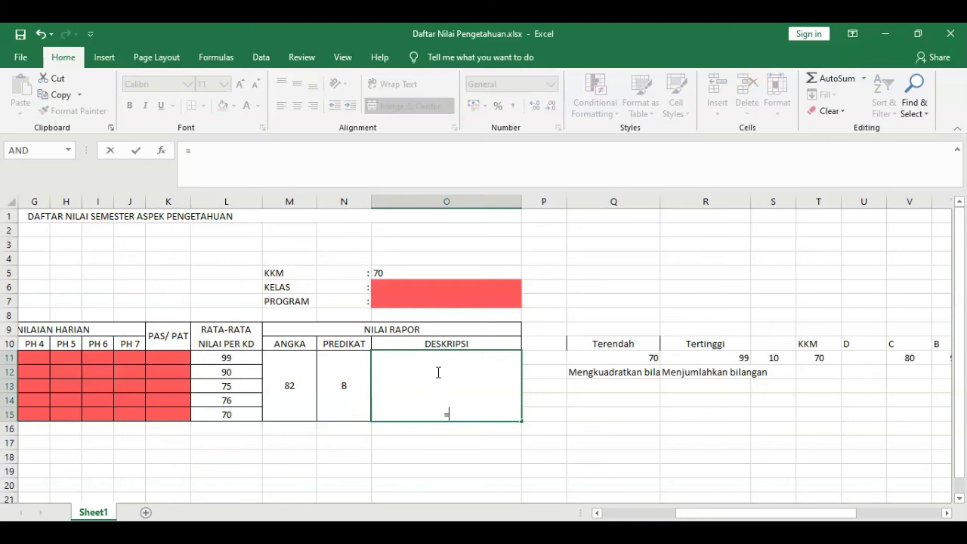
pyautogui.write('c')
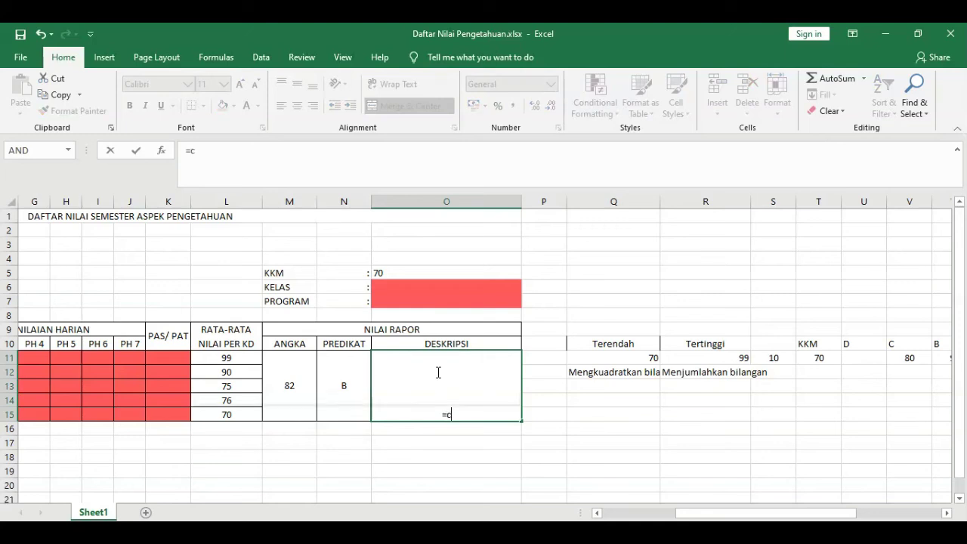
pyautogui.write('oncatenate')
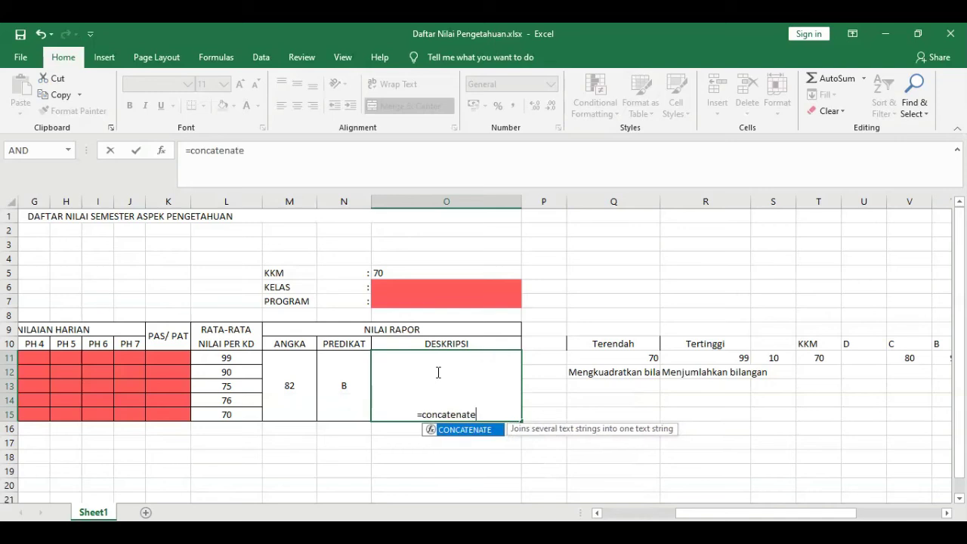
pyautogui.write('(')
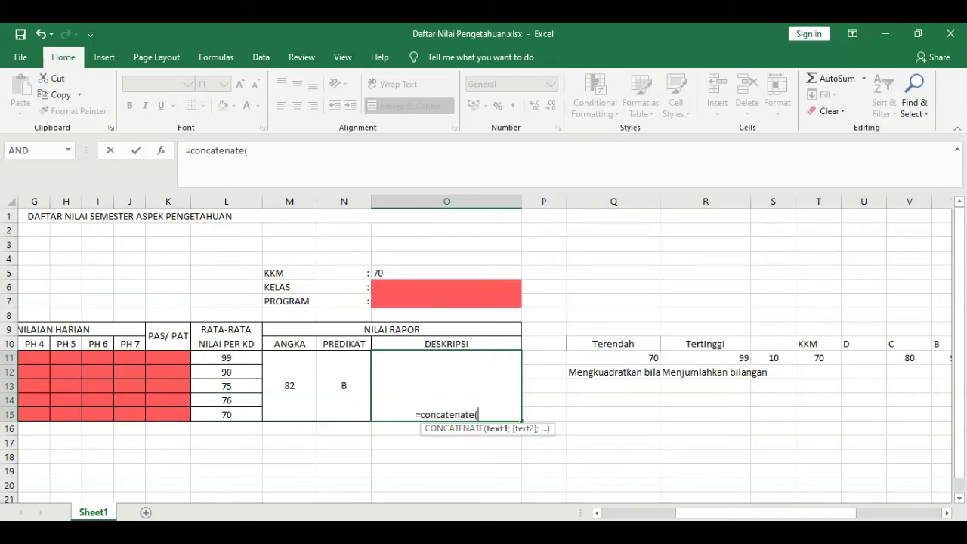
pyautogui.write('"')
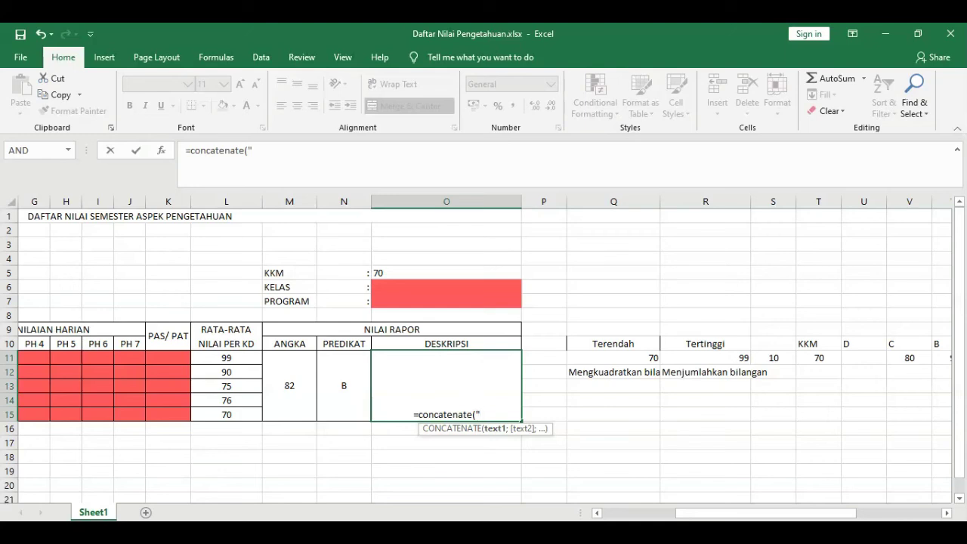
pyautogui.write('Me')
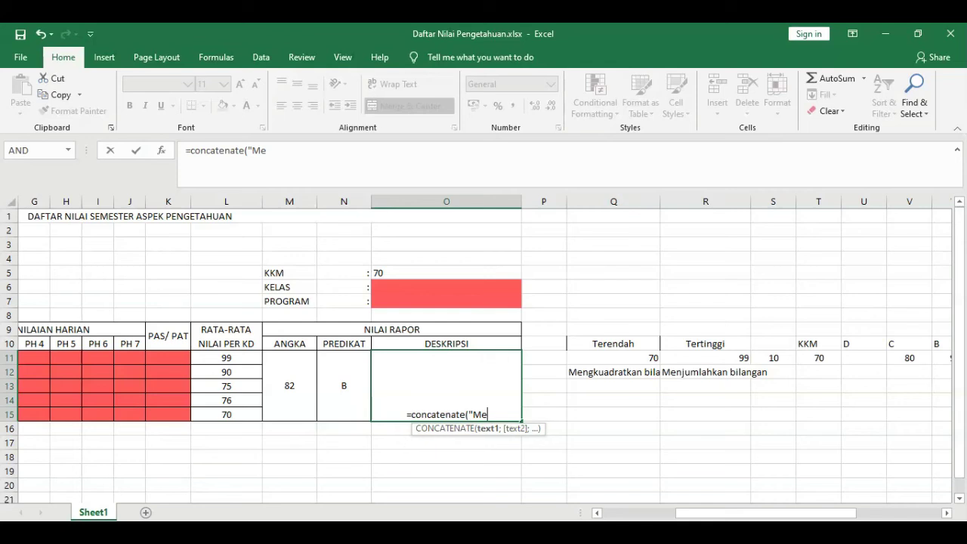
pyautogui.write('miliki ')
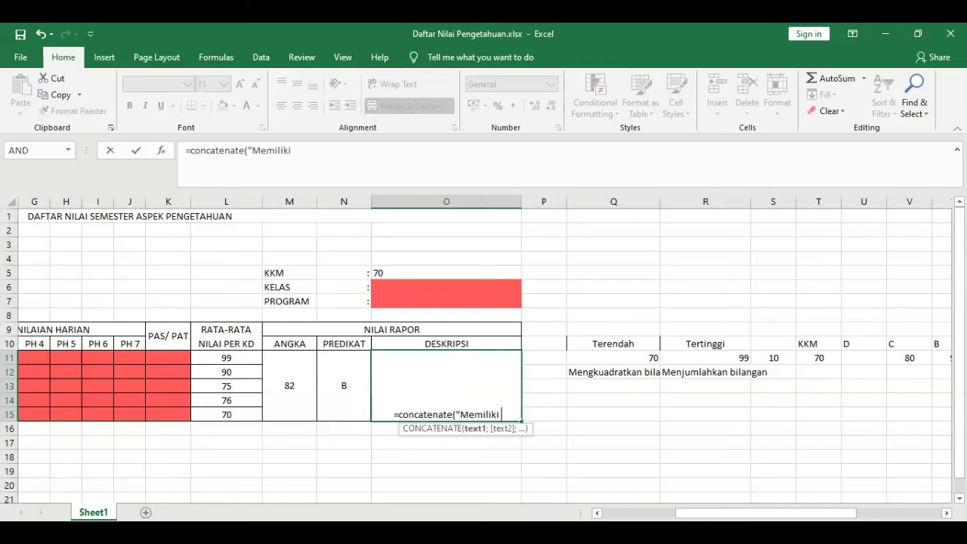
pyautogui.write('kemampua')
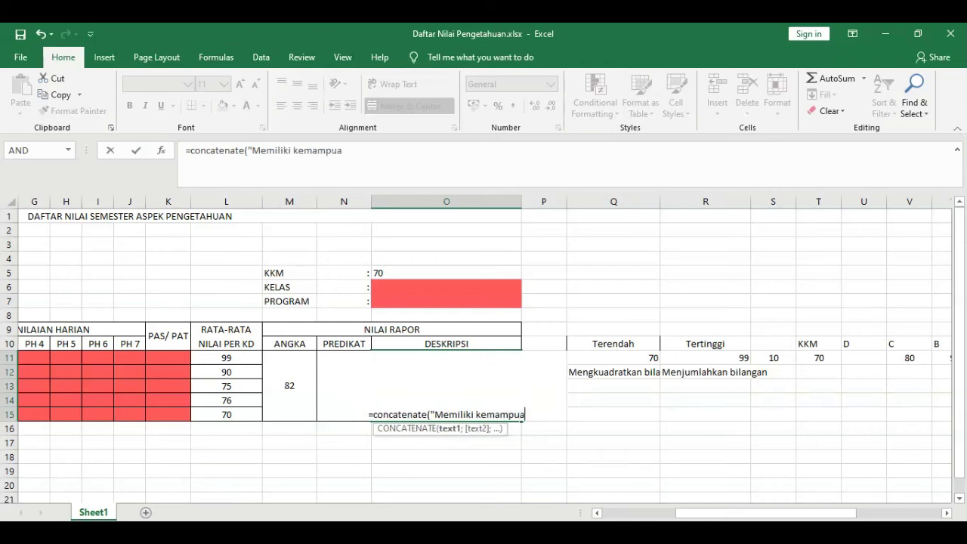
pyautogui.write('n dalam')
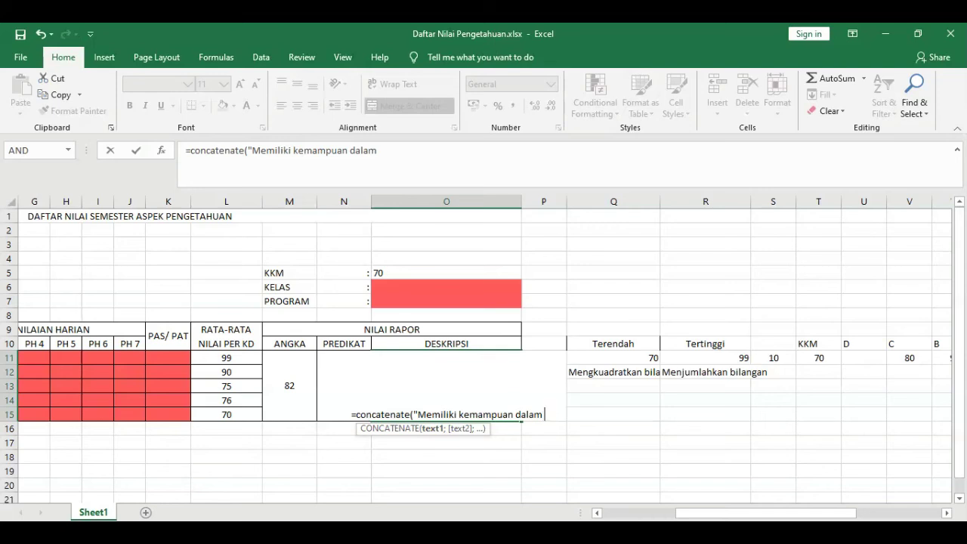
pyautogui.write('"')
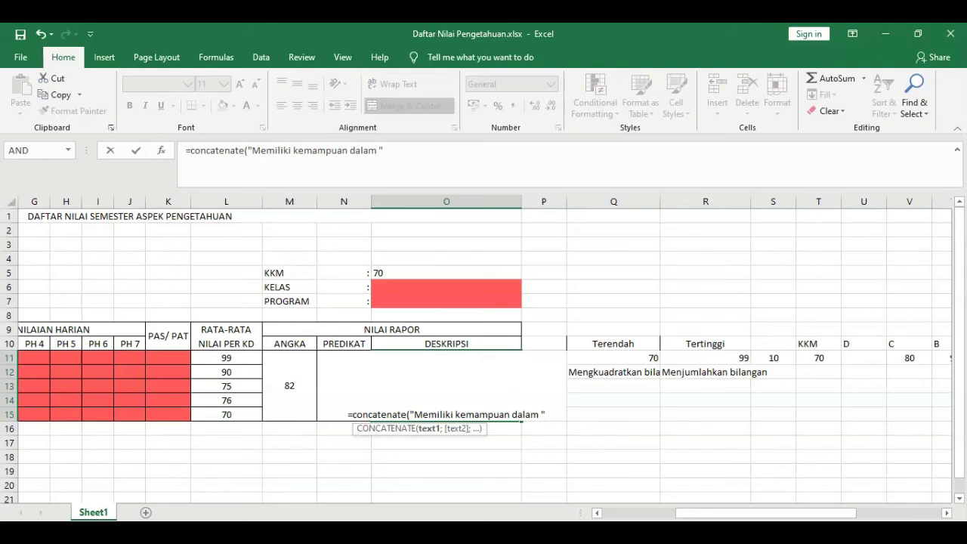
# Add the Tertinggi KD text in R12 as the second CONCATENATE argument, followed by a semicolon.
pyautogui.write(';')
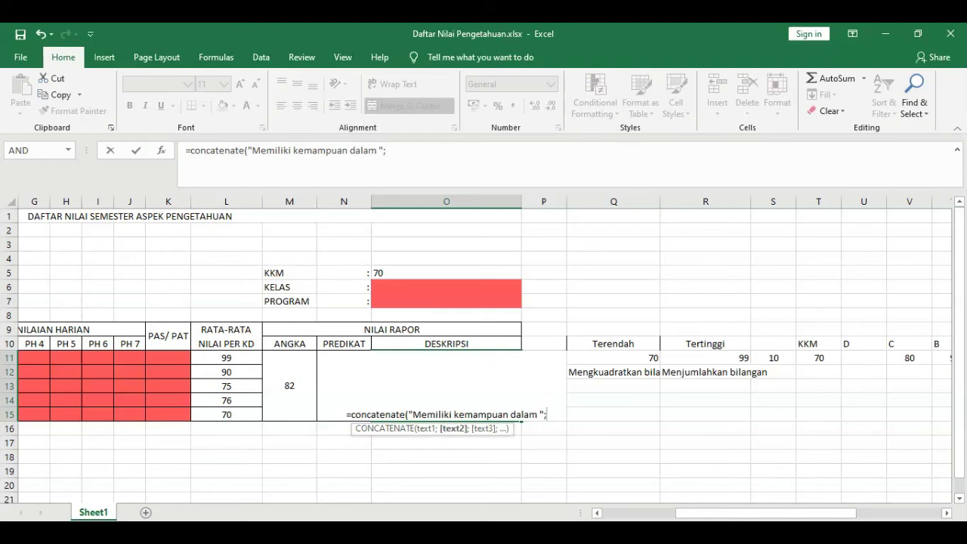
pyautogui.click(629, 374)
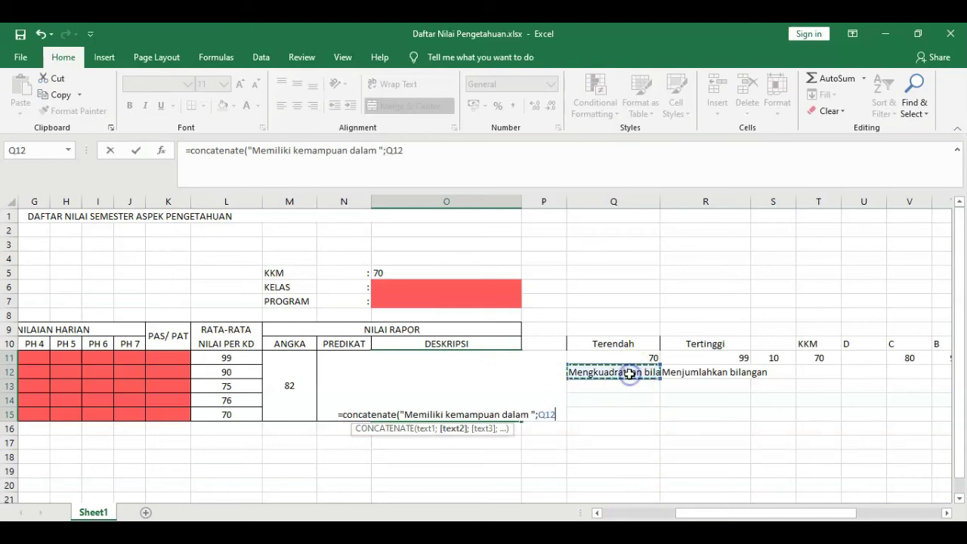
pyautogui.click(686, 372)
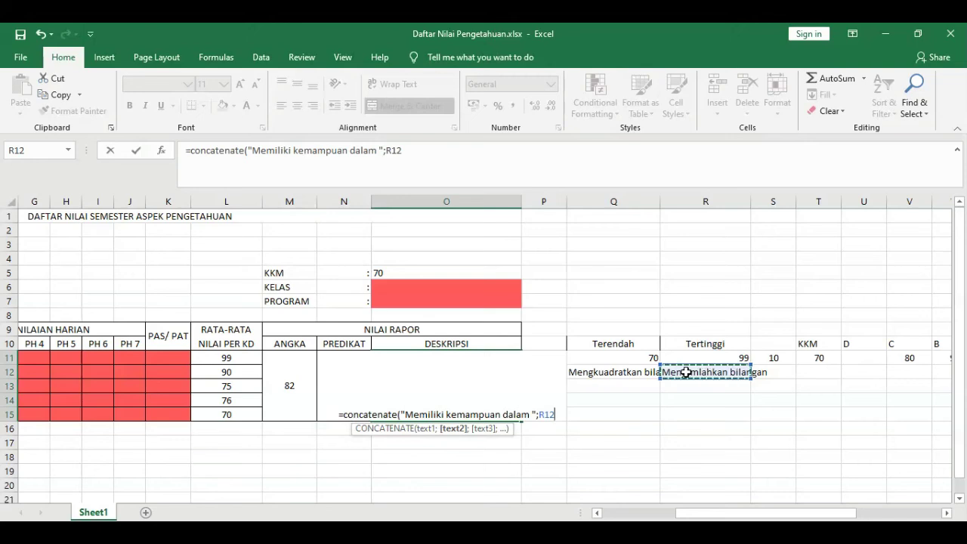
pyautogui.write(';')
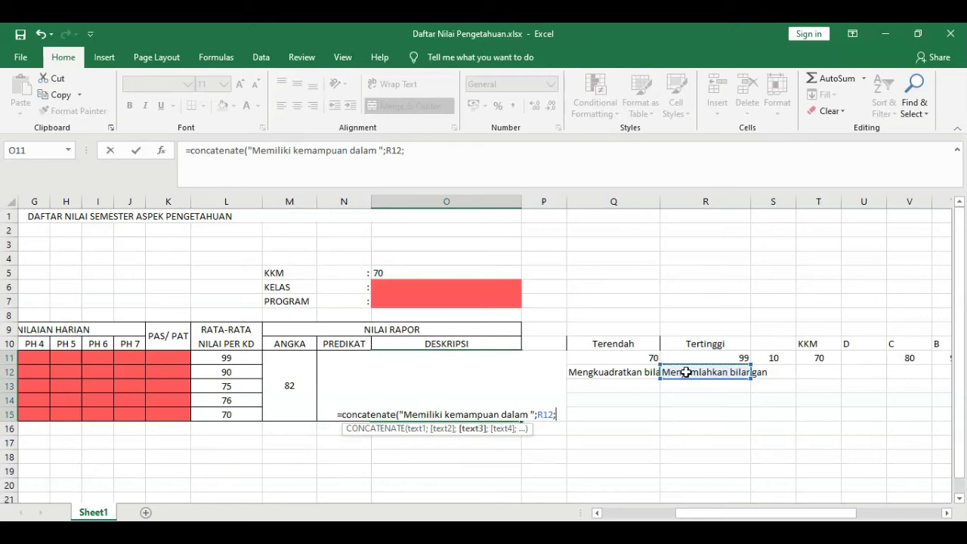
# Add " Namun perlu peningkatan pemahaman masalah " as the third CONCATENATE argument in O11, followed by a semicolon.
pyautogui.write('"')
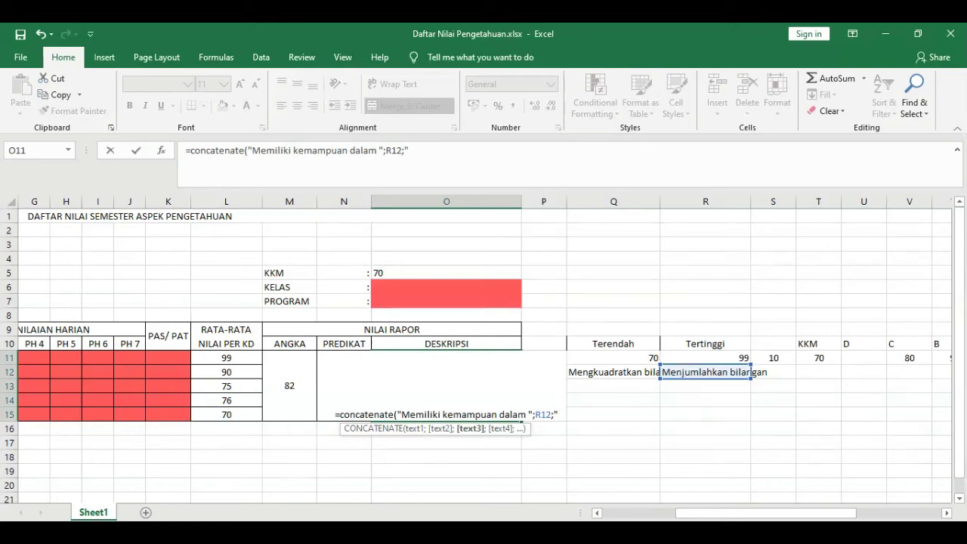
pyautogui.write('Namun ')
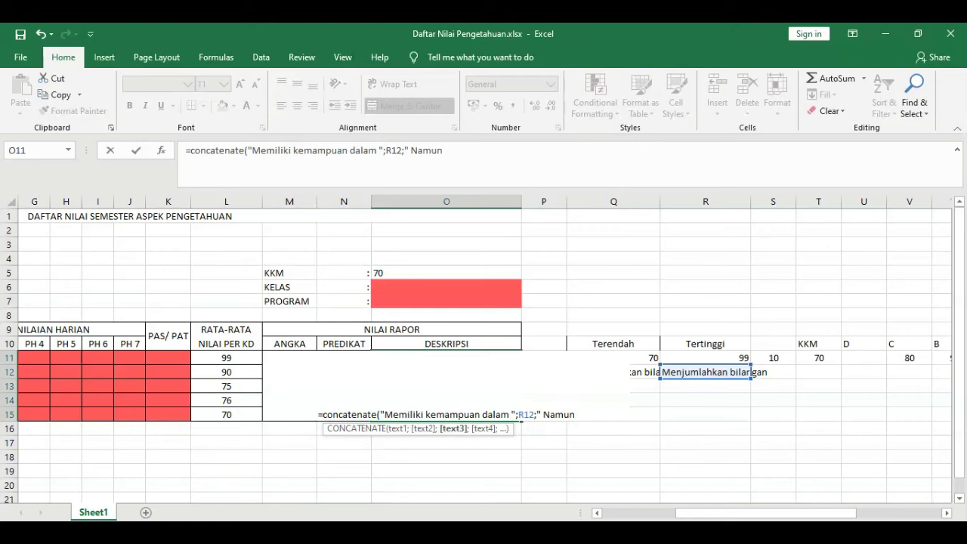
pyautogui.write('perlu')
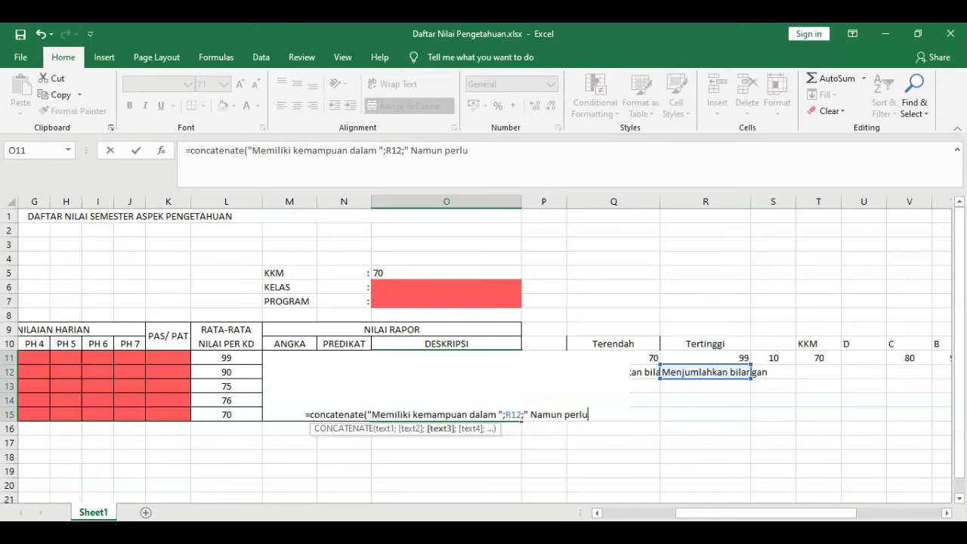
pyautogui.write(' peningkata')
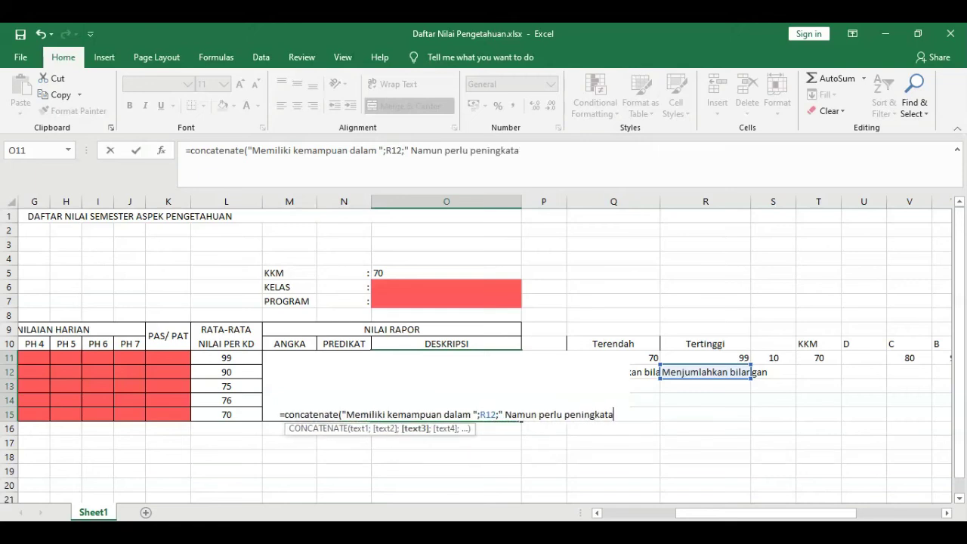
pyautogui.write('n pemahaman')
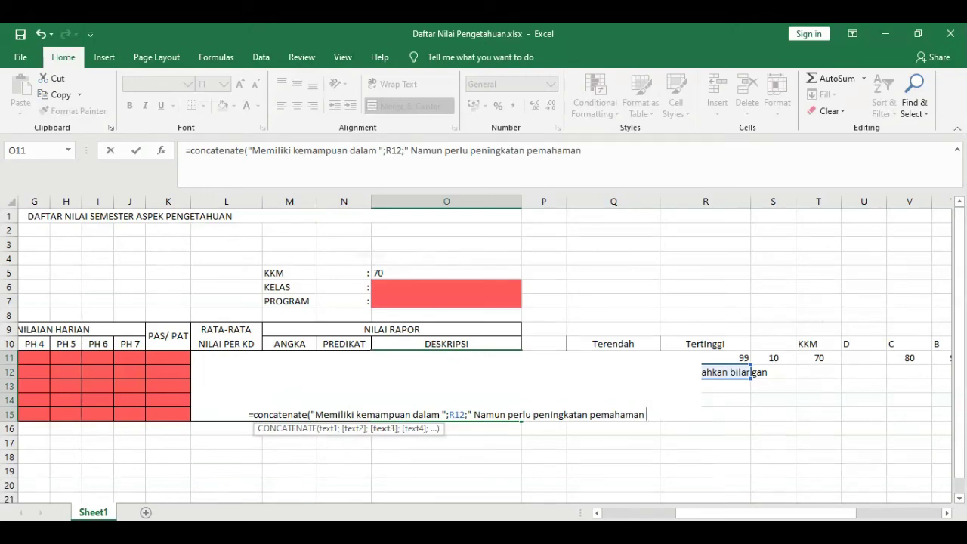
pyautogui.write(' masalah')
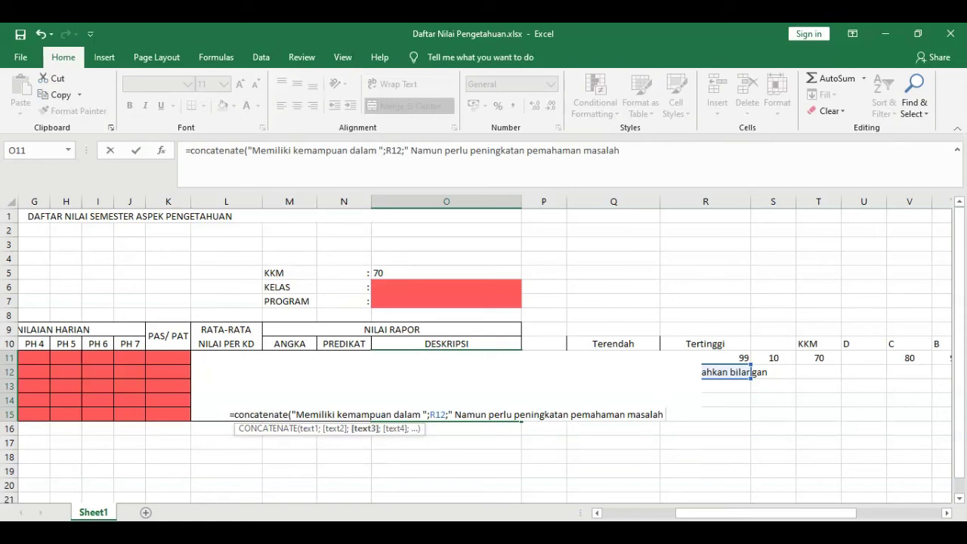
pyautogui.write('"')
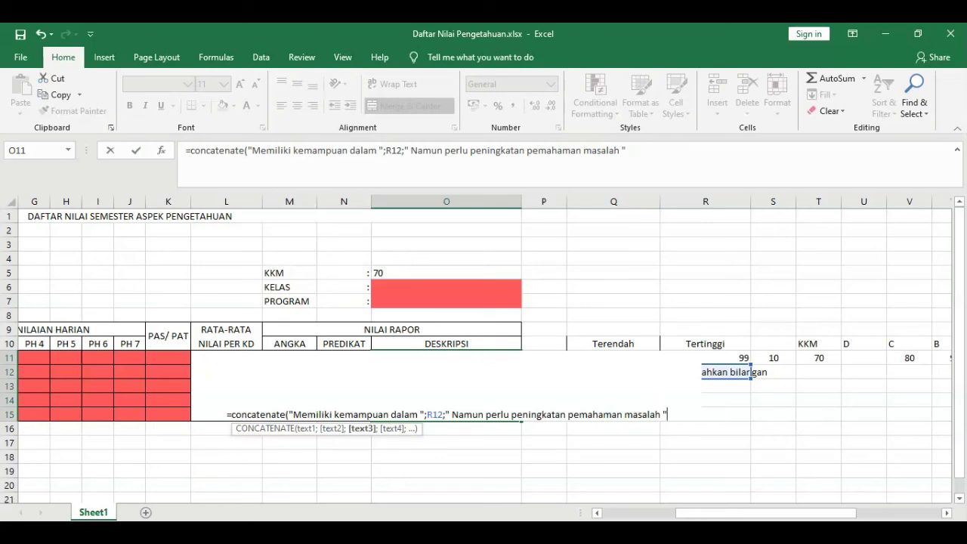
pyautogui.write(';')
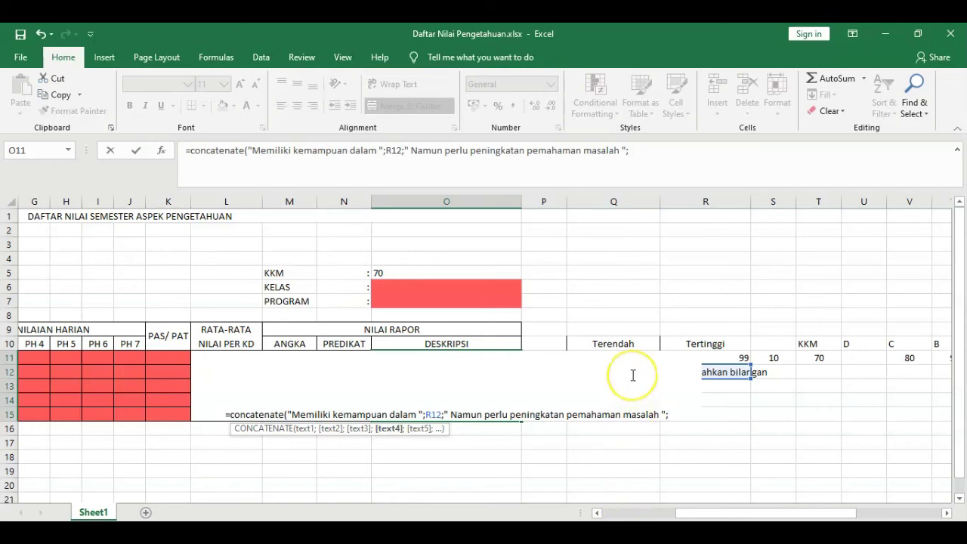
# Finish the DESKRIPSI formula with the Terendah KD text in Q12 as the fourth CONCATENATE argument.
pyautogui.click(628, 311)
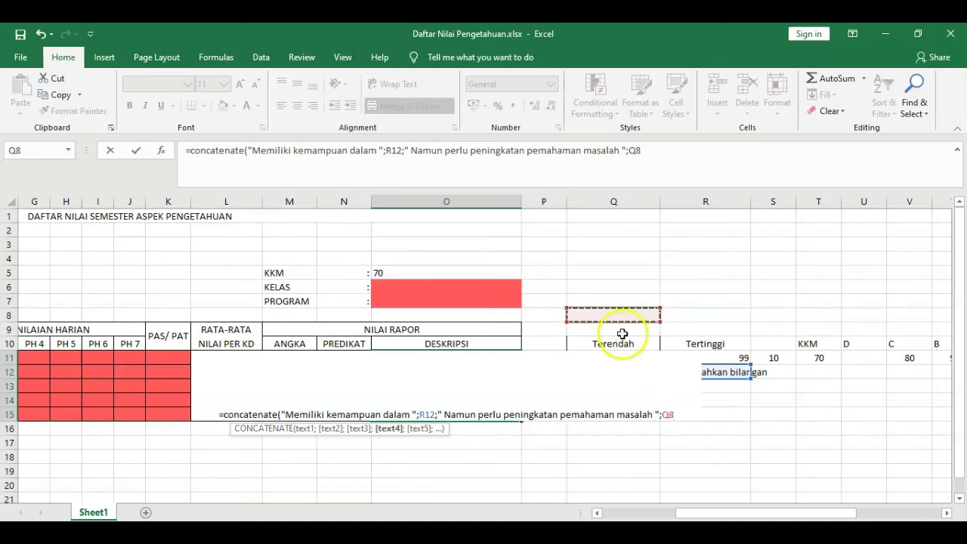
pyautogui.click(620, 345)
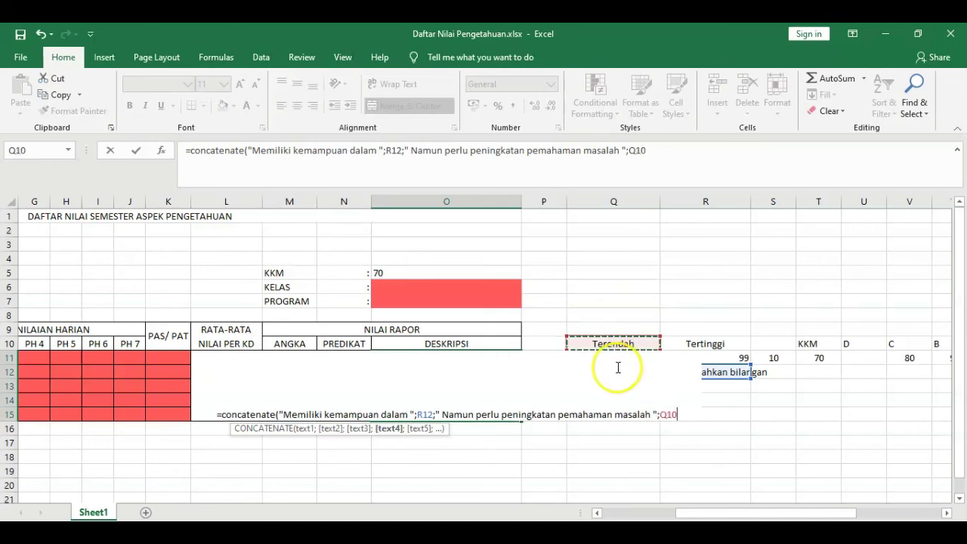
pyautogui.press('Down')
pyautogui.press('Down')
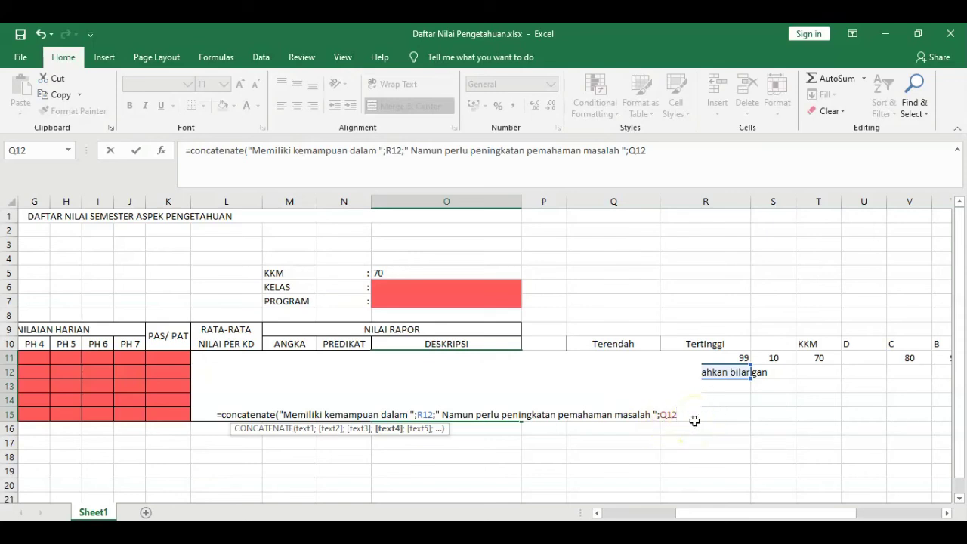
pyautogui.write(')')
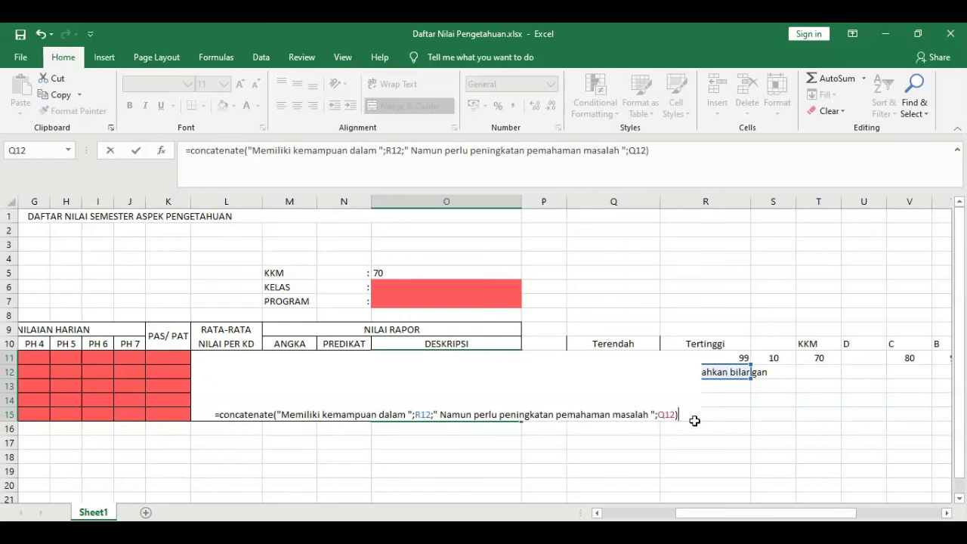
pyautogui.press('Return')
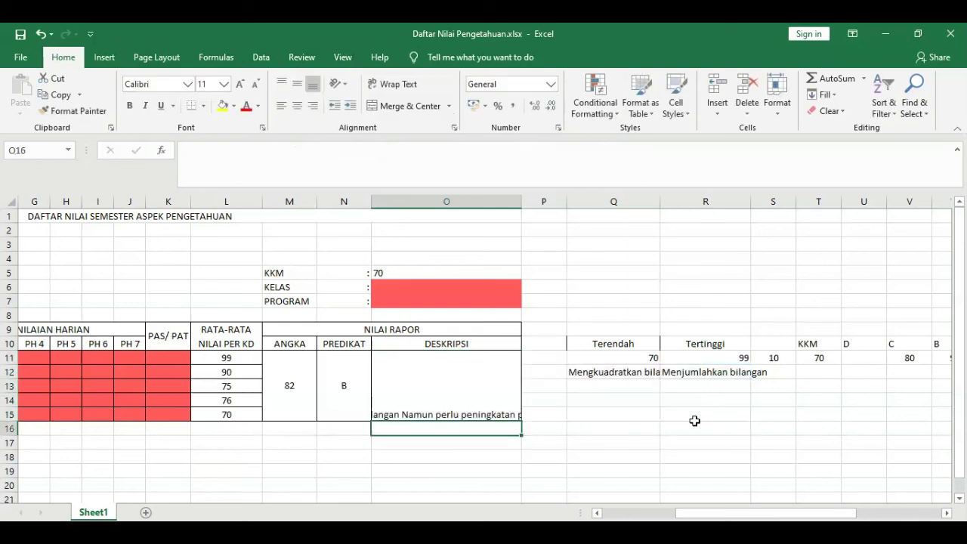
# Wrap the text in the DESKRIPSI cell O11 and align it left.
pyautogui.click(452, 374)
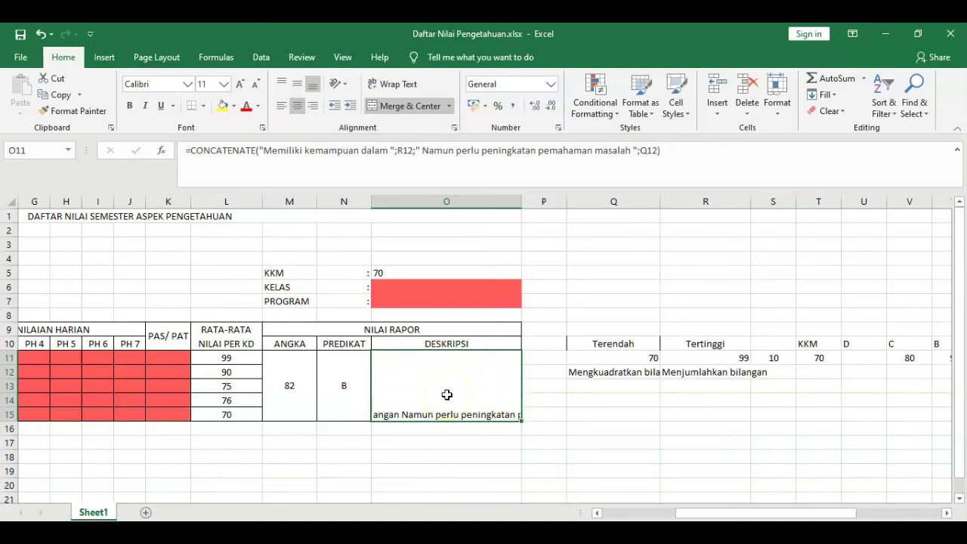
pyautogui.click(385, 85)
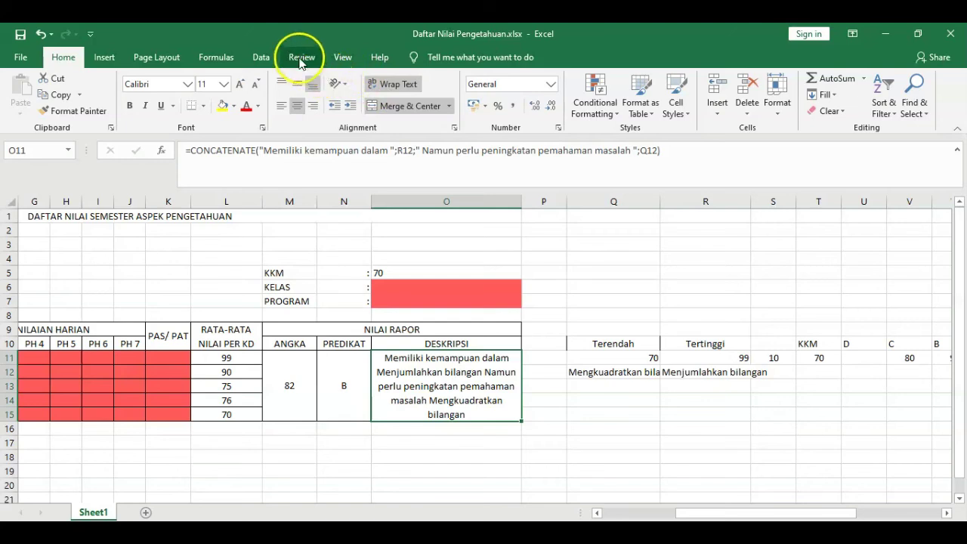
pyautogui.click(281, 105)
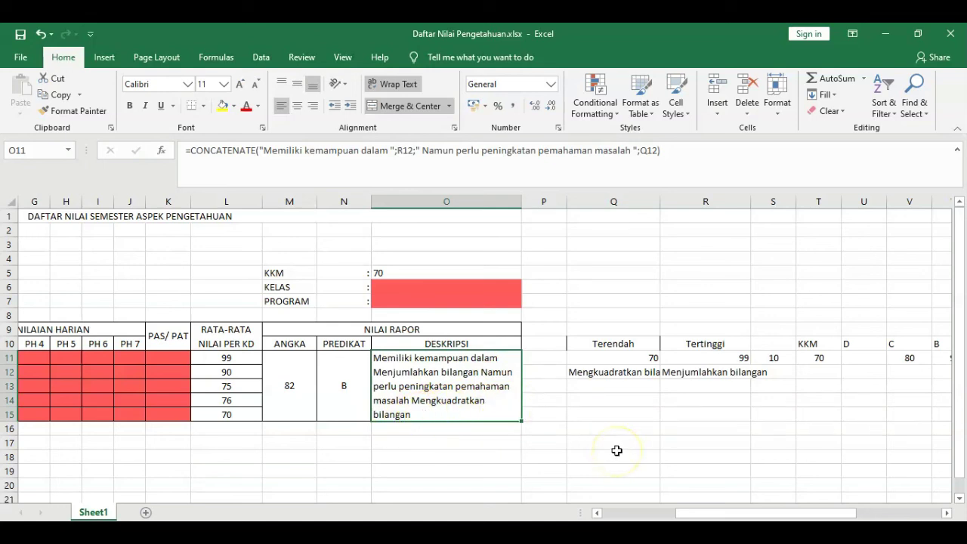
pyautogui.moveTo(712, 514); pyautogui.dragTo(620, 519)
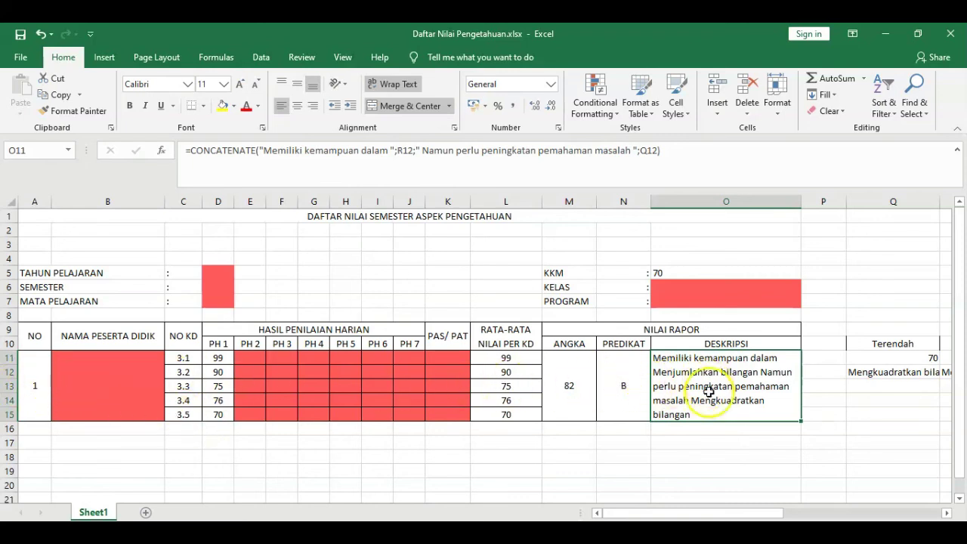
pyautogui.moveTo(715, 514); pyautogui.dragTo(717, 513)
pyautogui.click(394, 458)
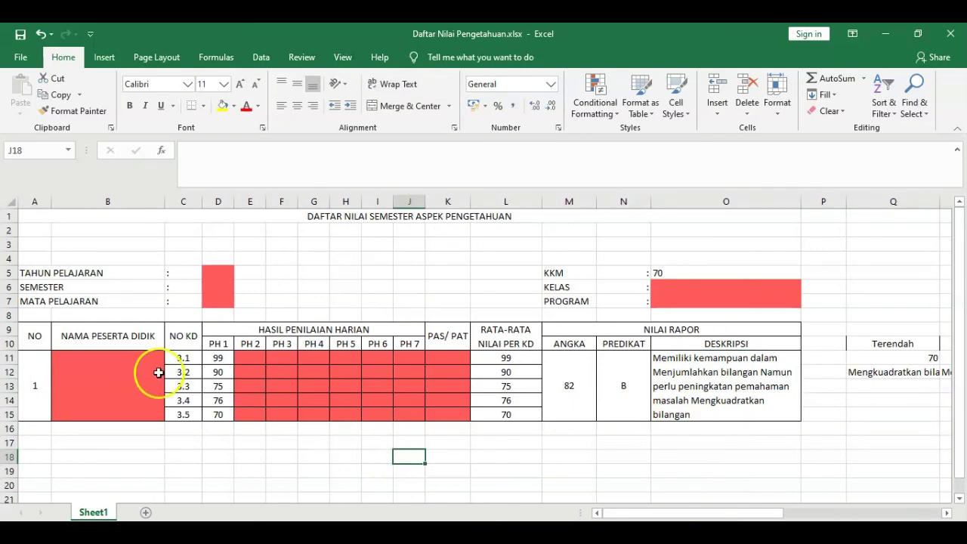
# Clear the PH 1 scores for KD 3.1 to 3.5 in D11:D15.
pyautogui.click(223, 358)
pyautogui.moveTo(223, 359); pyautogui.dragTo(220, 415)
pyautogui.click(365, 460)
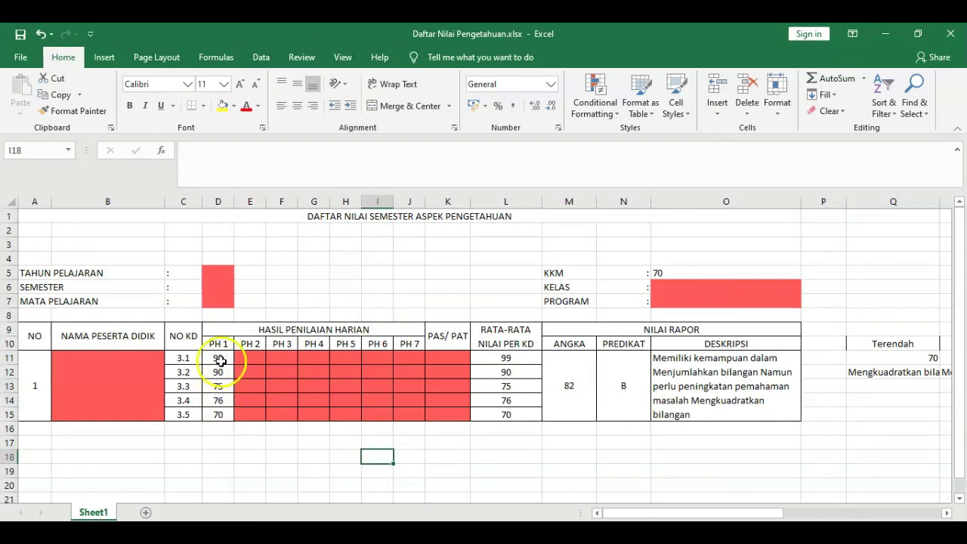
pyautogui.moveTo(220, 358); pyautogui.dragTo(216, 415)
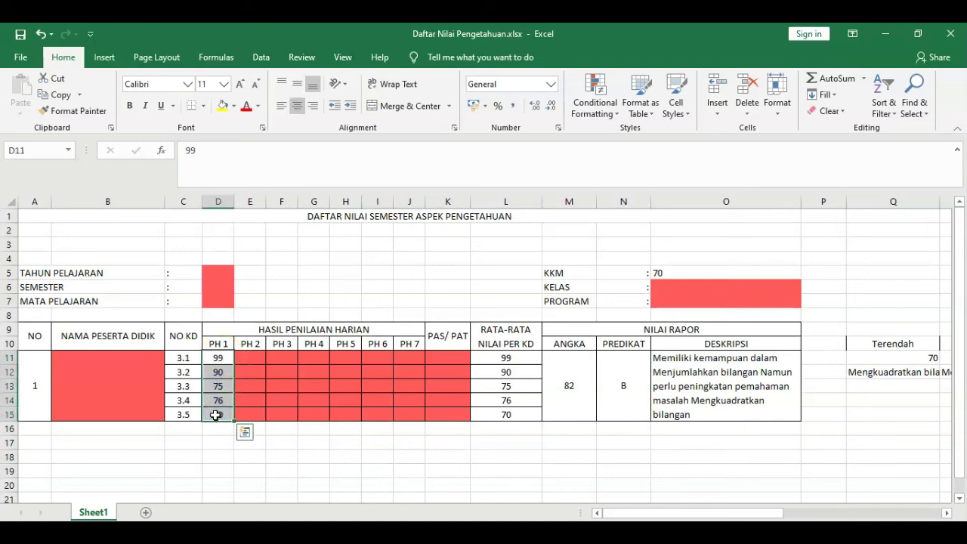
pyautogui.press('Delete')
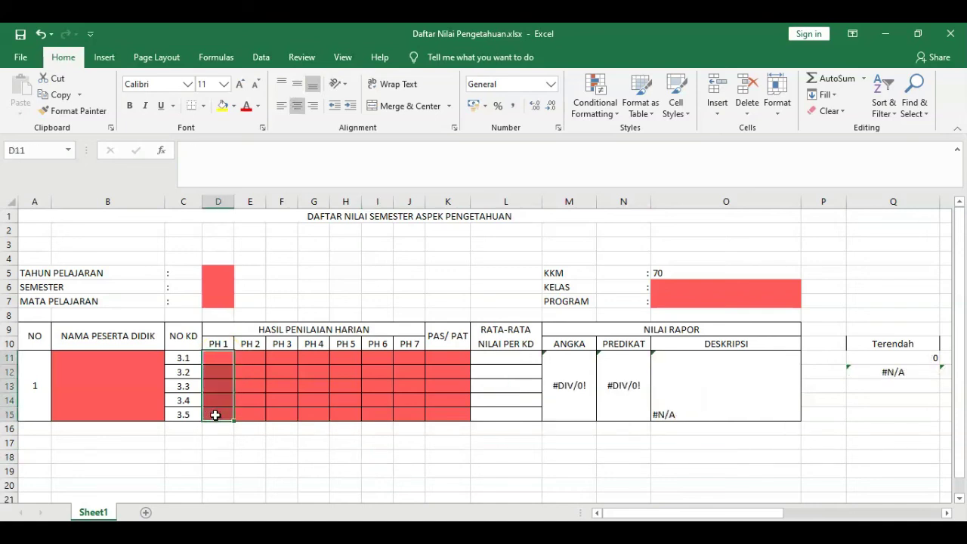
pyautogui.click(492, 456)
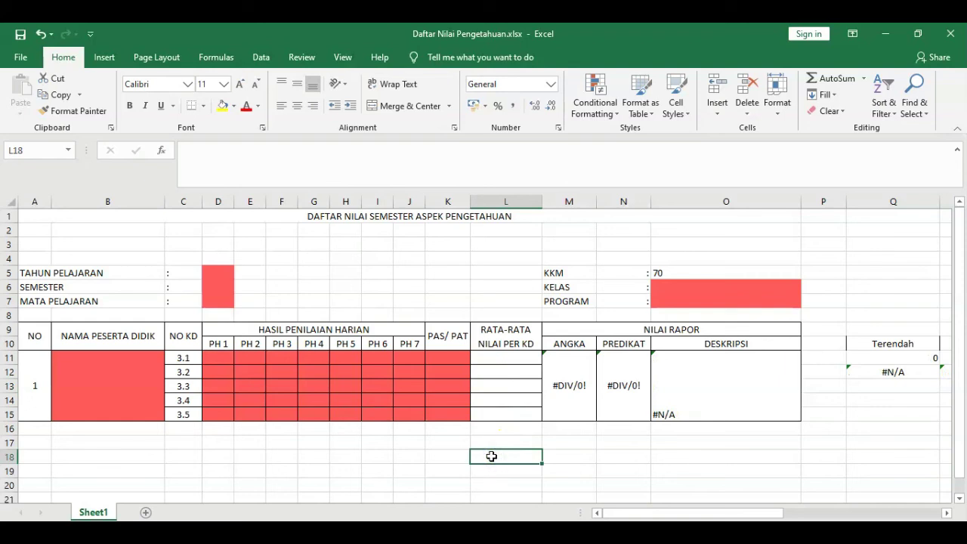
# Vertically center the content of the DESKRIPSI cell O11 with Middle Align.
pyautogui.click(704, 395)
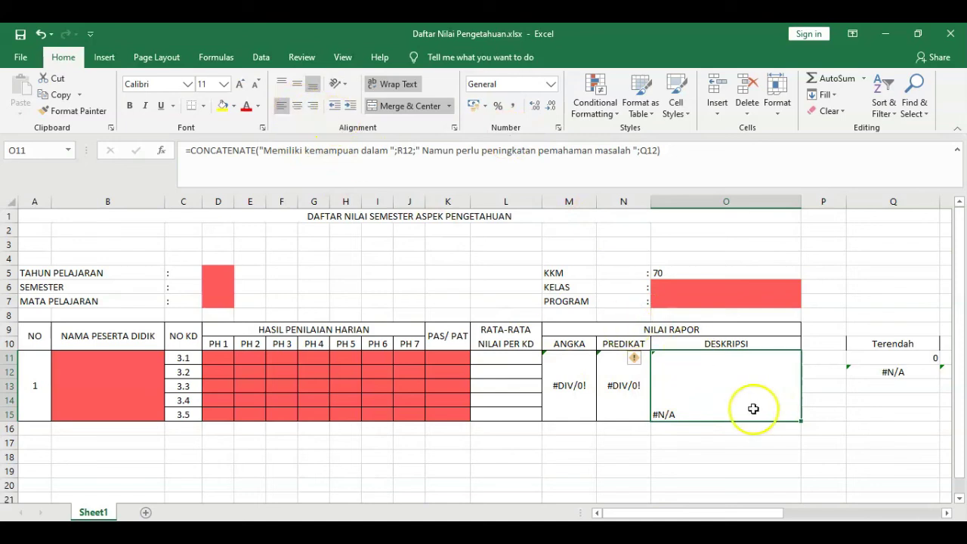
pyautogui.click(299, 89)
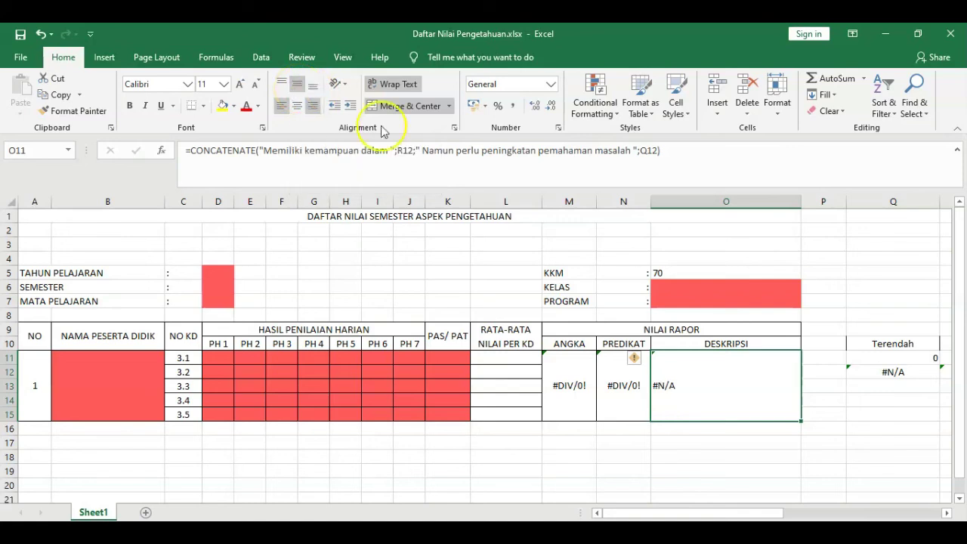
pyautogui.click(565, 485)
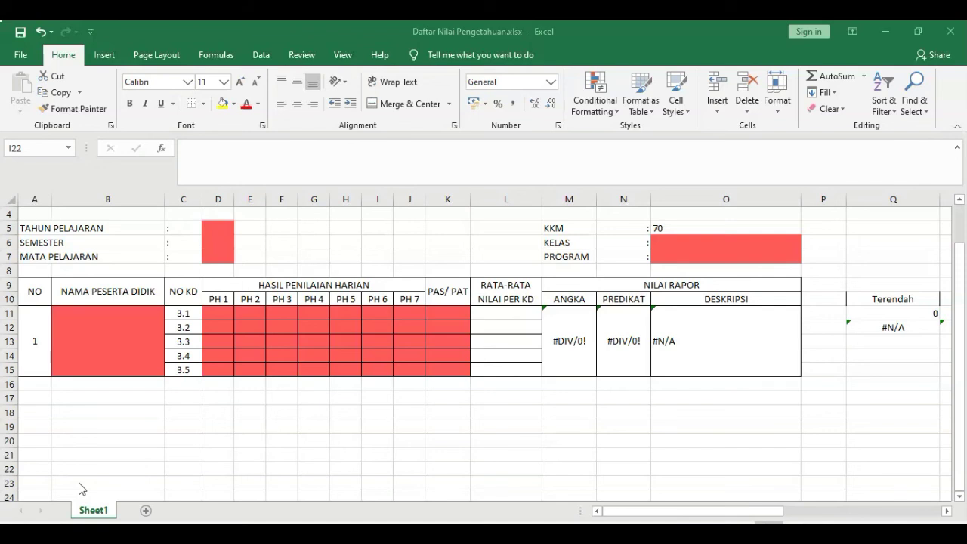
# Copy the first student's block A11:R15, including the Terendah and Tertinggi lookups, and paste it at A16.
pyautogui.click(33, 343)
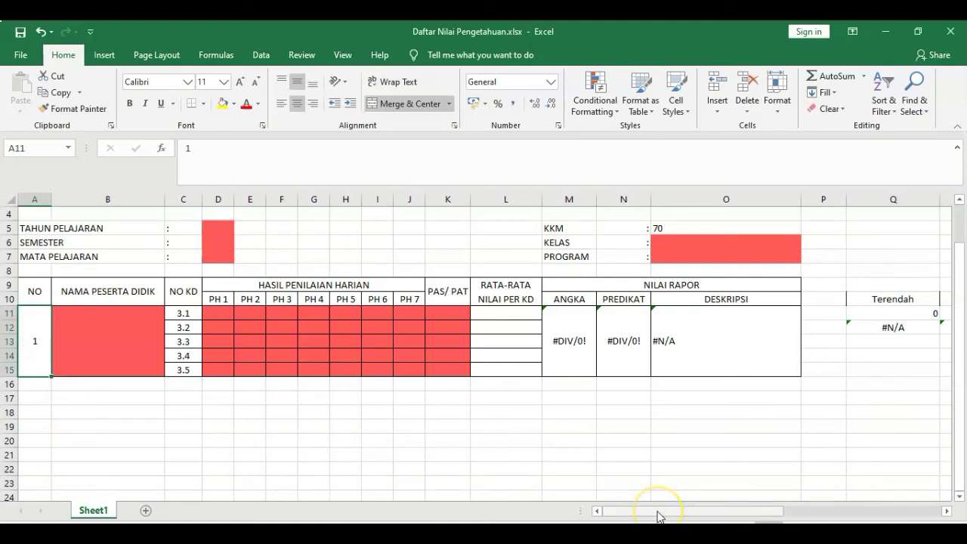
pyautogui.click(946, 512)
pyautogui.click(946, 511)
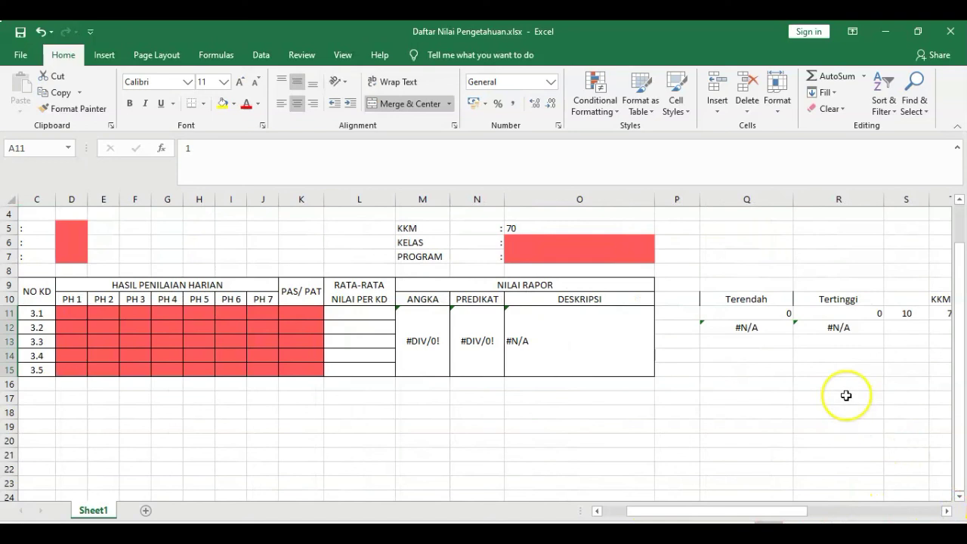
pyautogui.keyDown('shift'); pyautogui.click(832, 365); pyautogui.keyUp('shift')
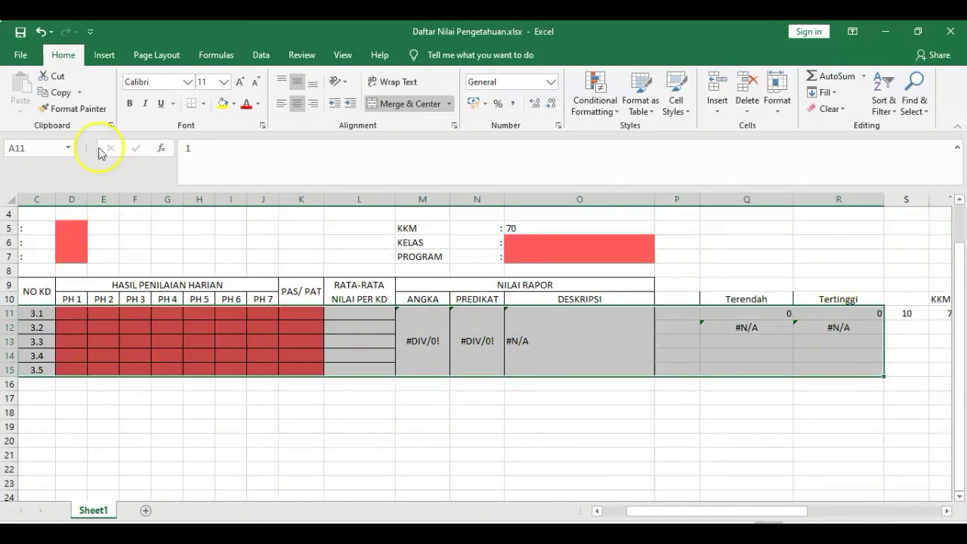
pyautogui.click(53, 94)
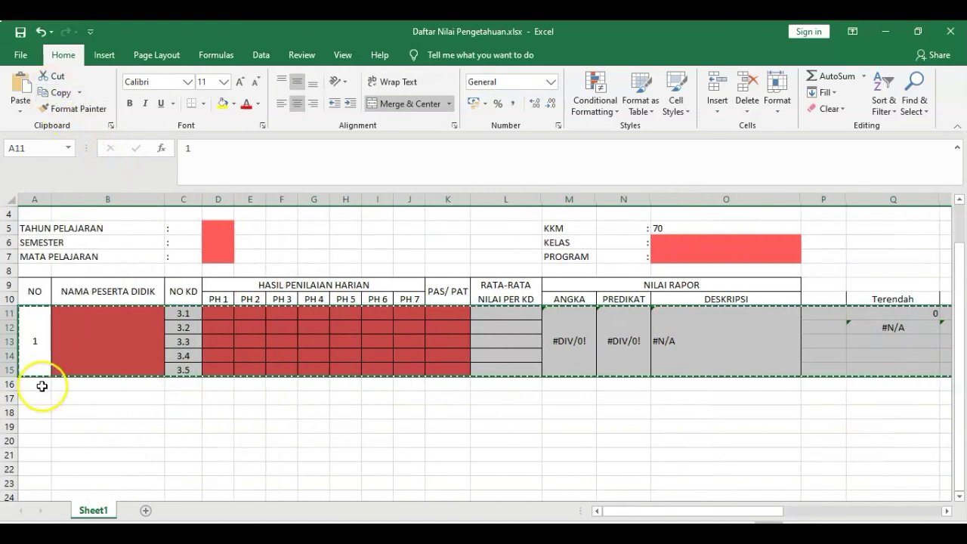
pyautogui.click(39, 385)
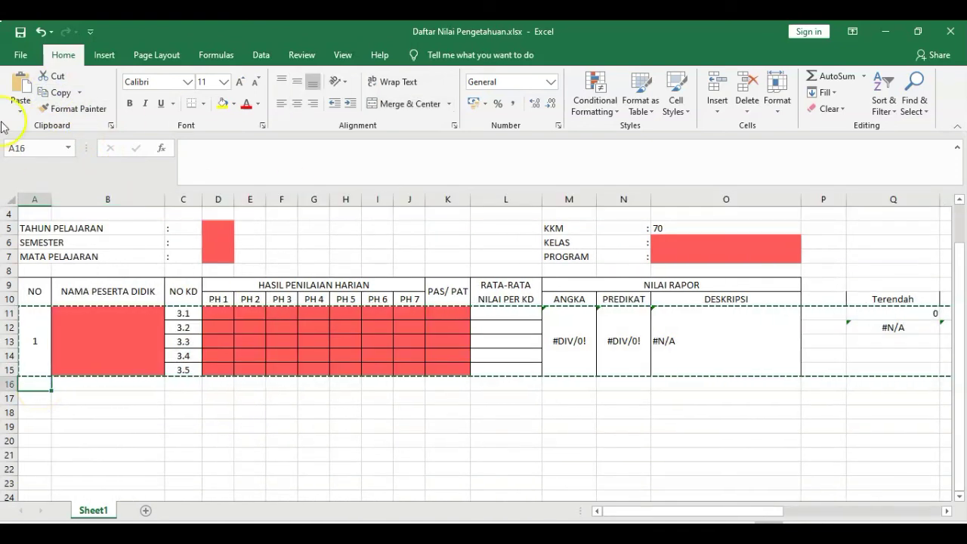
pyautogui.click(20, 85)
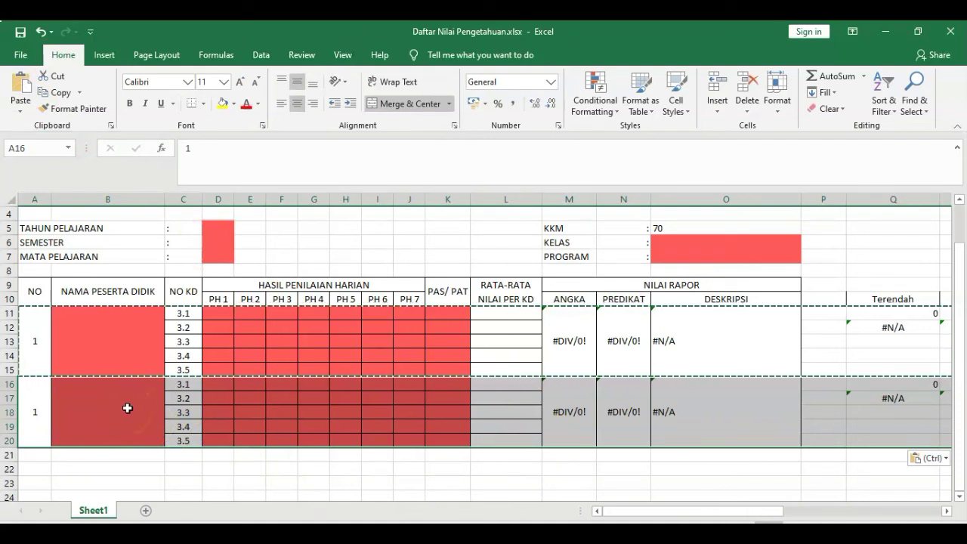
# Number the second student's block with the formula =A11+1 in the NO cell A16.
pyautogui.click(33, 399)
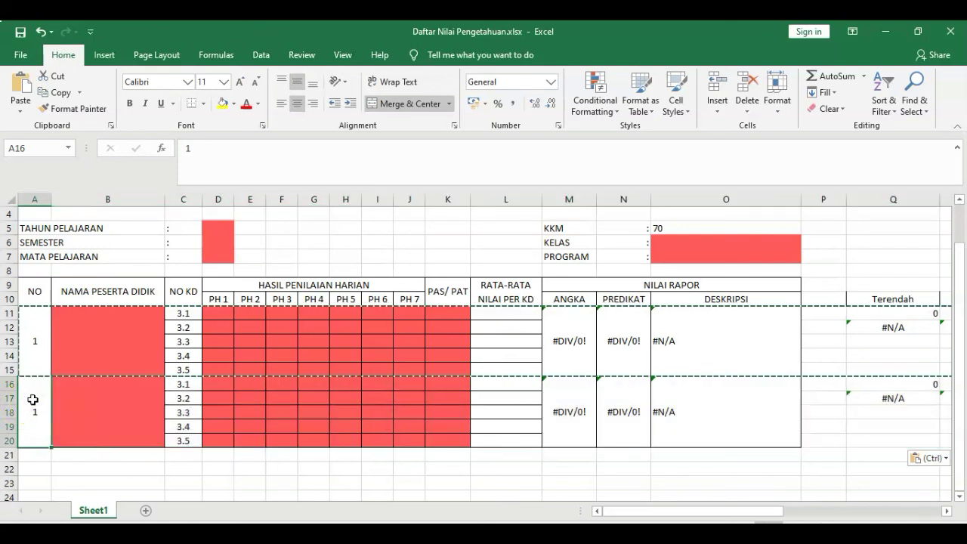
pyautogui.write('=')
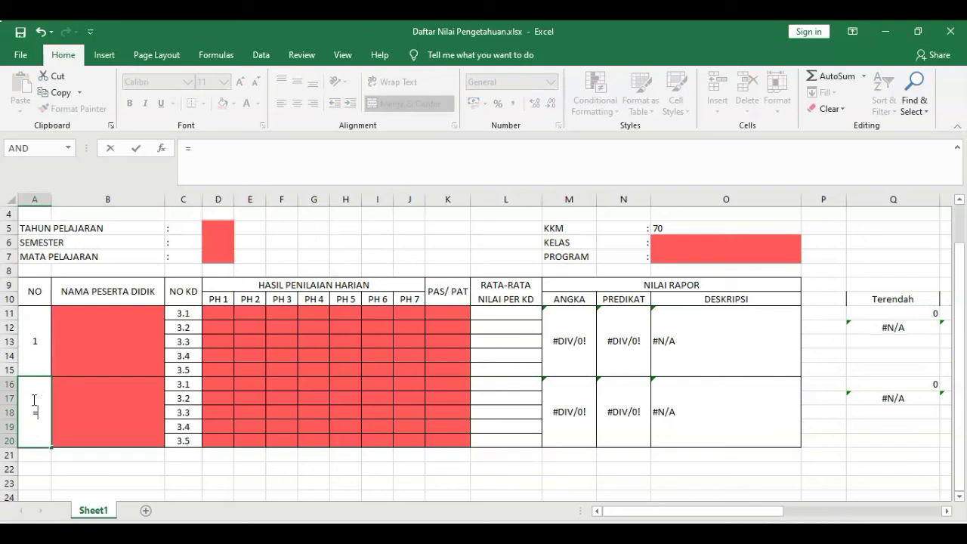
pyautogui.click(41, 326)
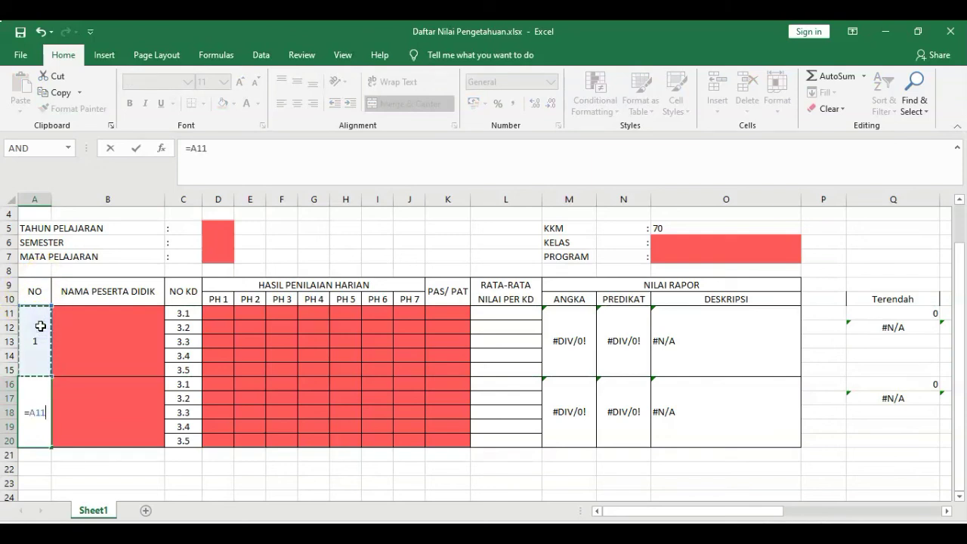
pyautogui.write('+1')
pyautogui.press('Return')
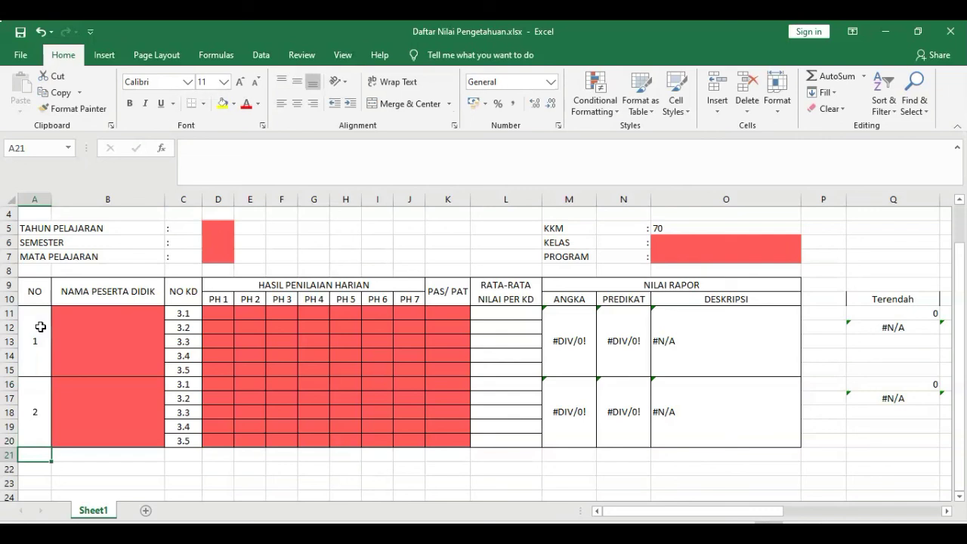
# Copy the first two student blocks A11:R20, including the Terendah and Tertinggi lookups, and paste them at A21.
pyautogui.click(40, 326)
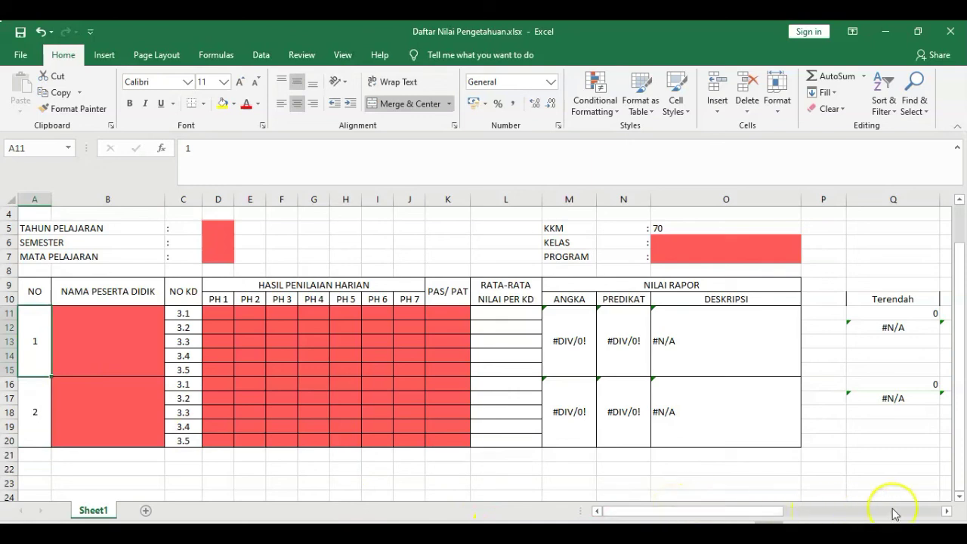
pyautogui.click(948, 511)
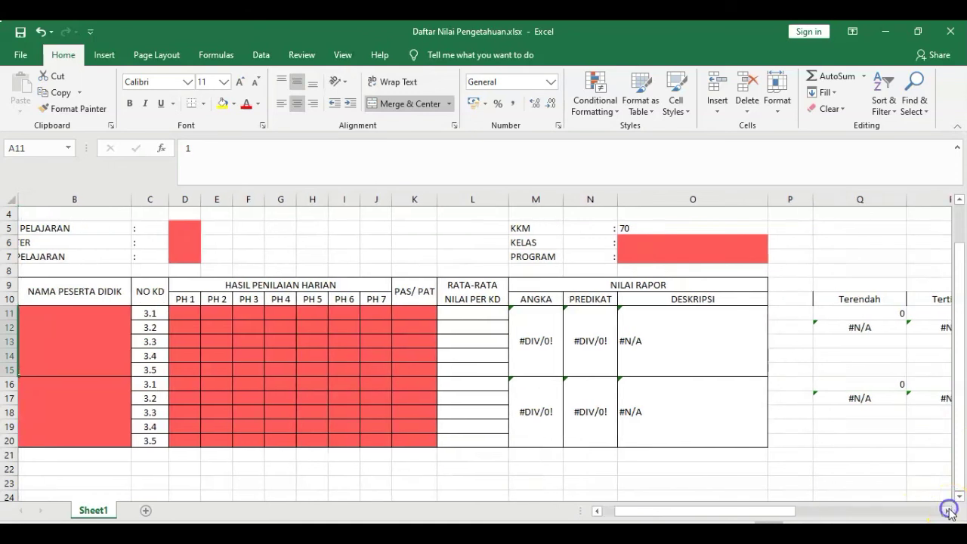
pyautogui.keyDown('shift'); pyautogui.click(920, 445); pyautogui.keyUp('shift')
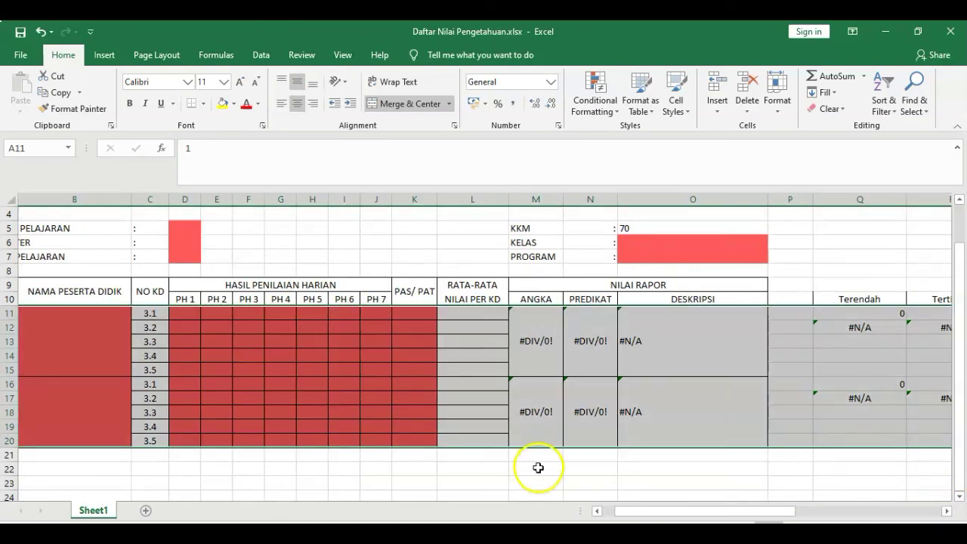
pyautogui.click(58, 91)
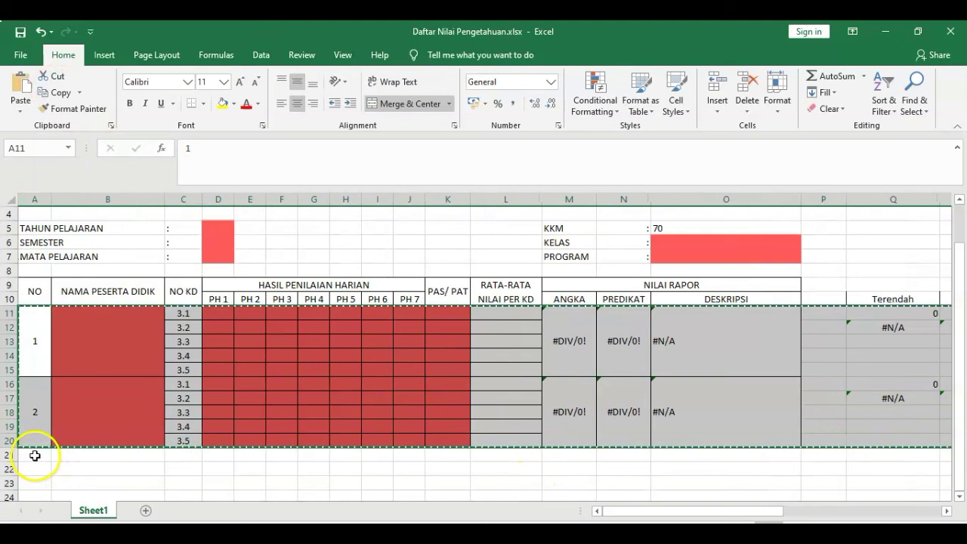
pyautogui.click(34, 455)
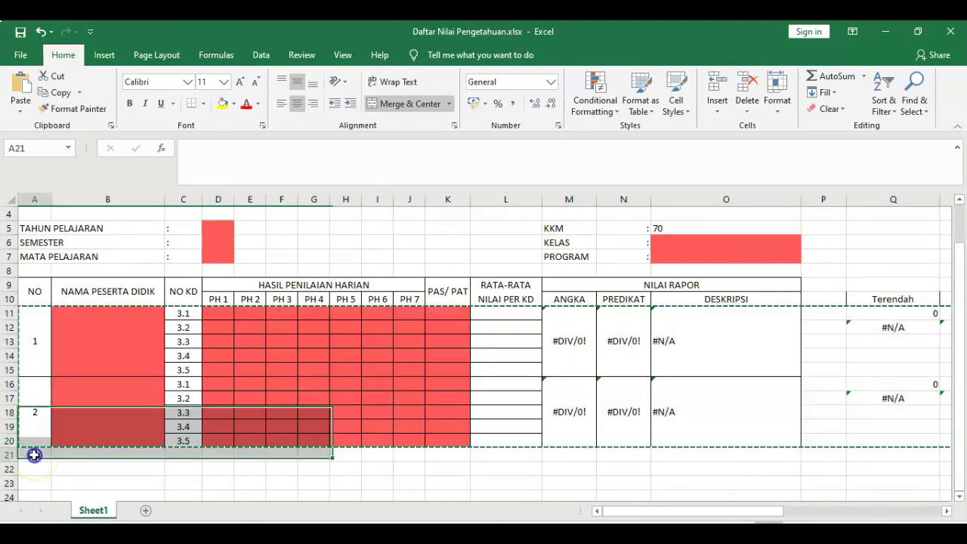
pyautogui.click(18, 85)
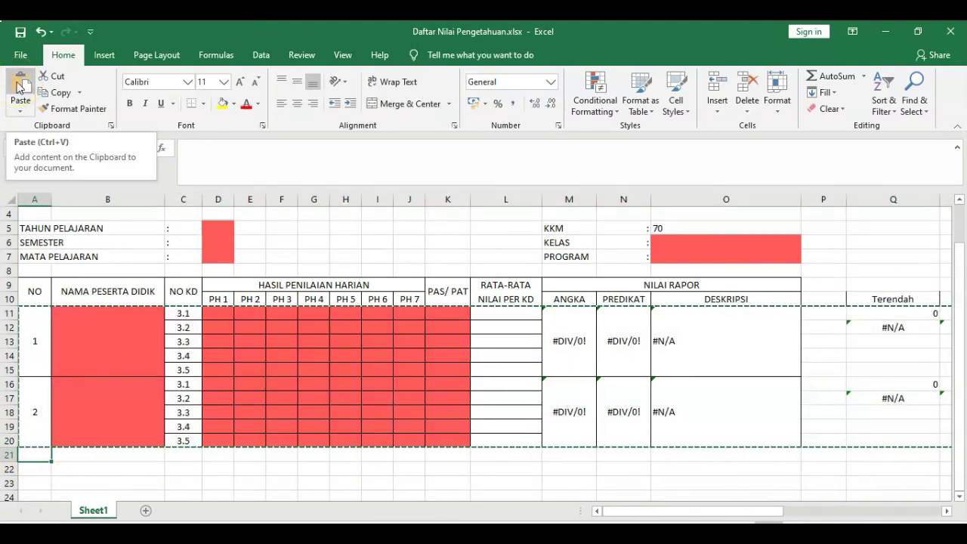
pyautogui.click(19, 85)
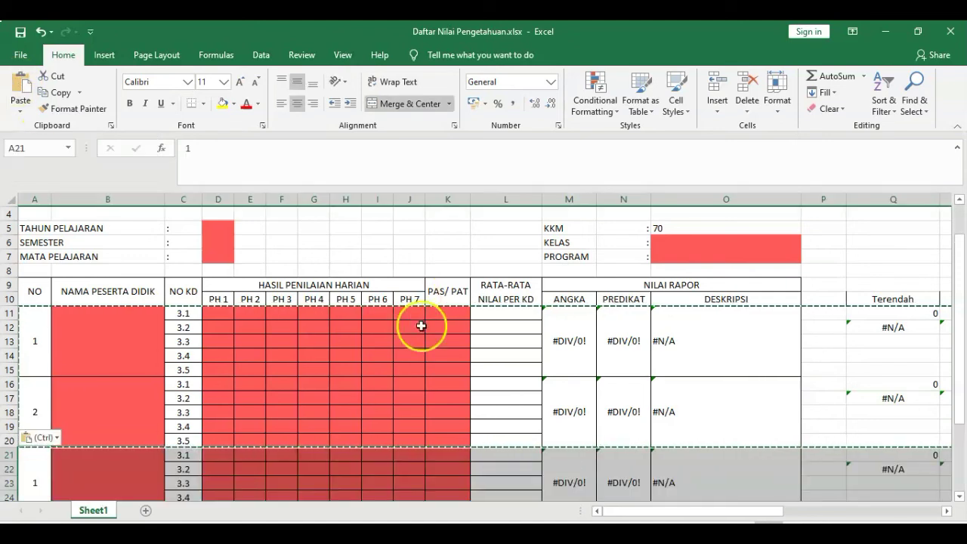
# Fill the numbering formula from NO cell A16 down into A21 so the third student's block continues the sequence.
pyautogui.scroll(-1, 361, 419)
pyautogui.scroll(-2, 362, 419)
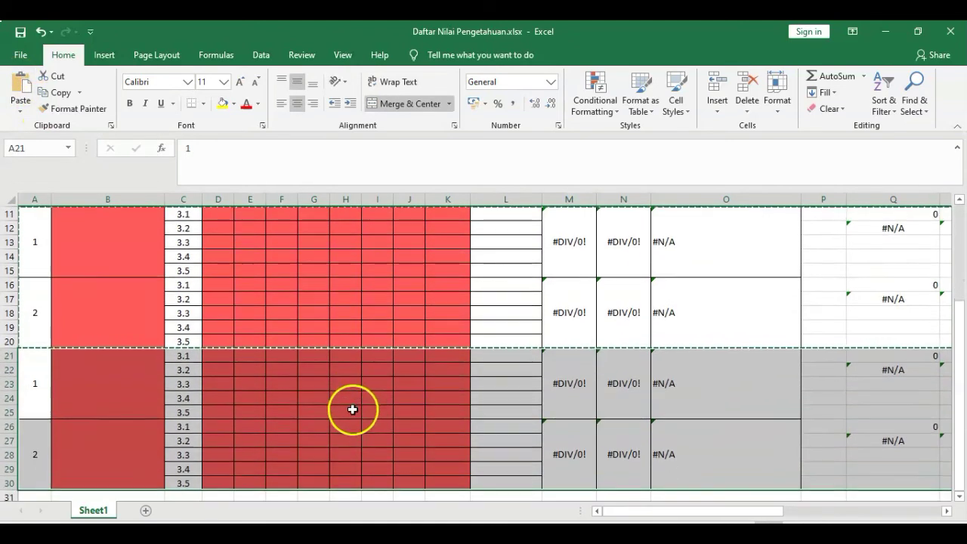
pyautogui.click(39, 385)
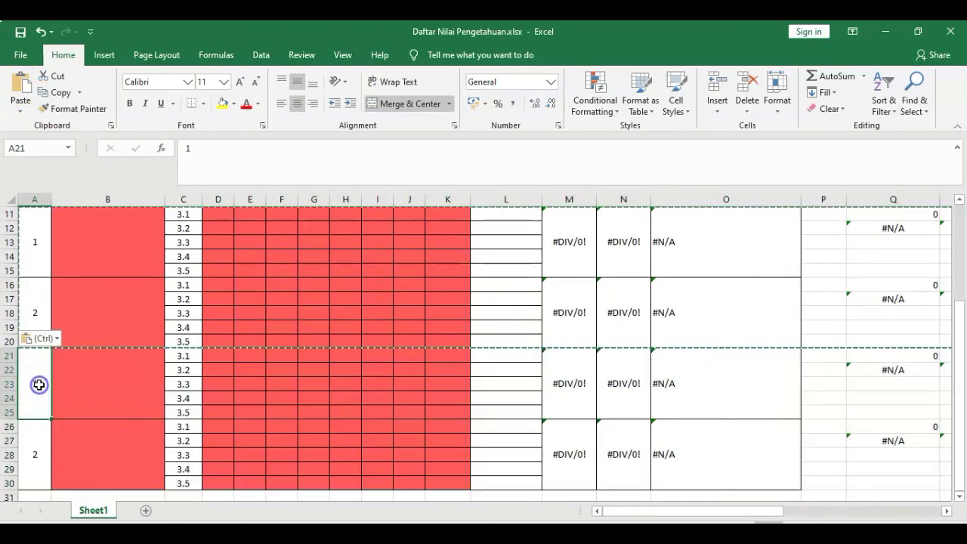
pyautogui.click(35, 313)
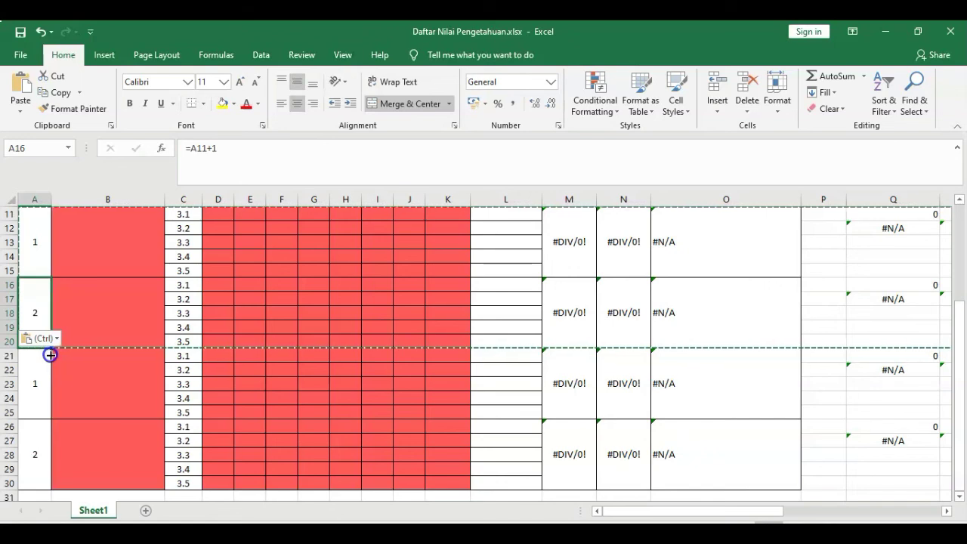
pyautogui.click(50, 363)
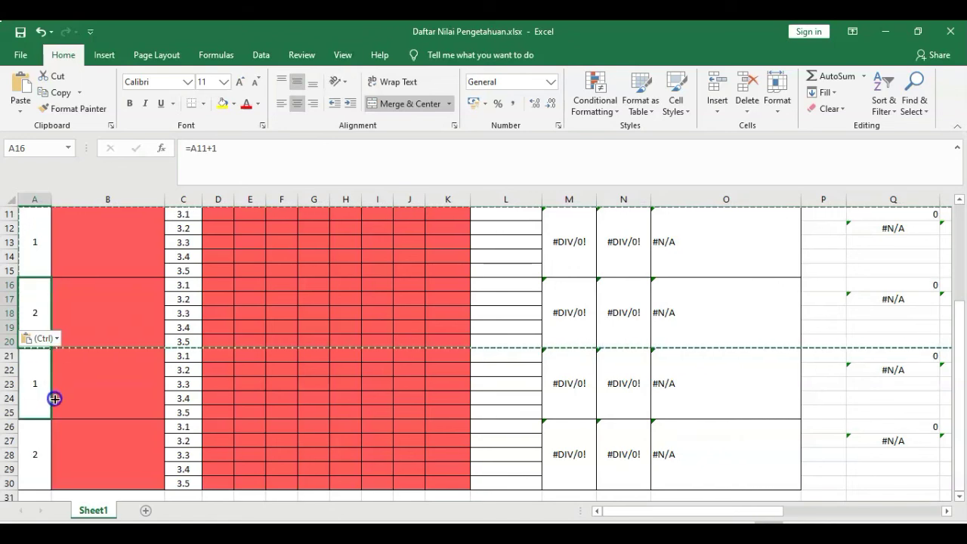
pyautogui.click(54, 399)
pyautogui.moveTo(55, 400); pyautogui.dragTo(52, 400)
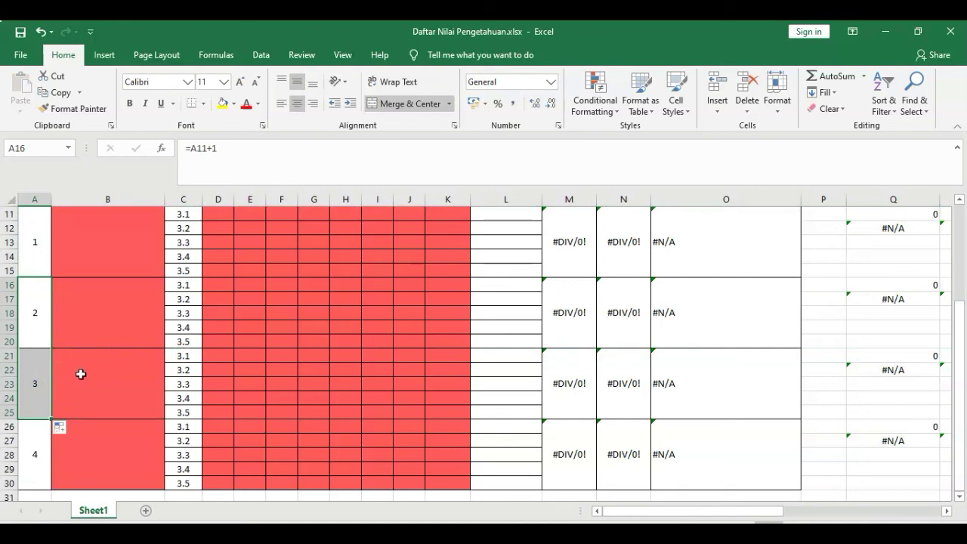
pyautogui.scroll(1, 81, 374)
pyautogui.scroll(-1, 86, 380)
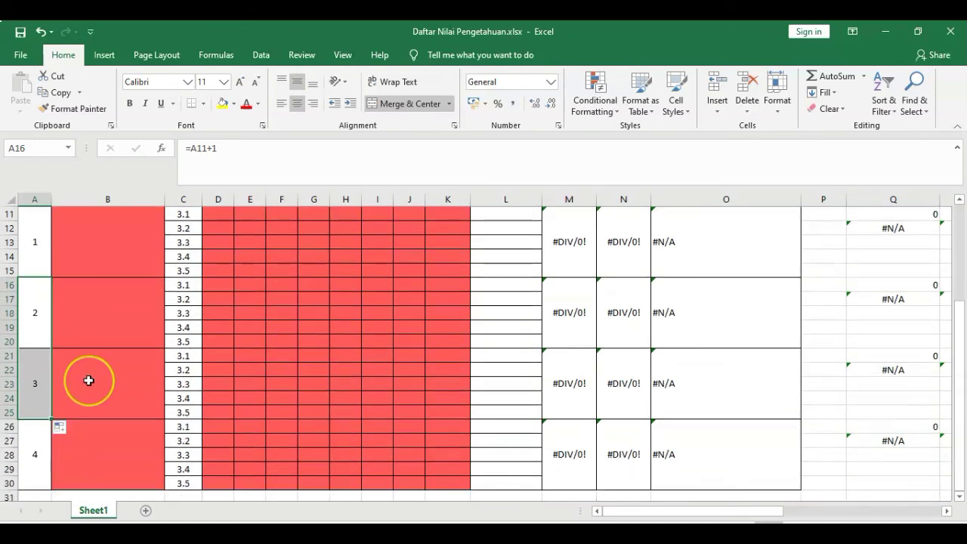
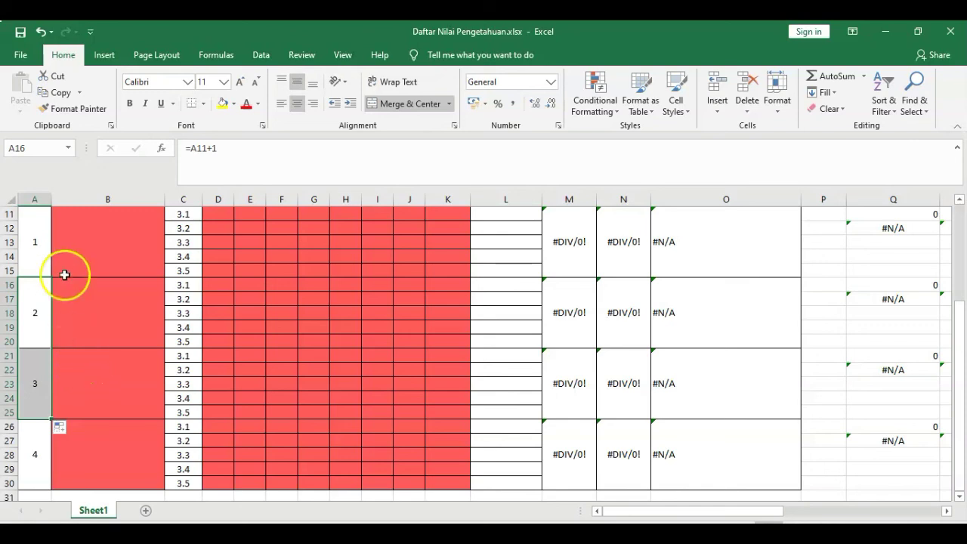
# Copy the four student blocks A11:R30, including the Terendah and Tertinggi lookups, and paste them at A31.
pyautogui.click(35, 248)
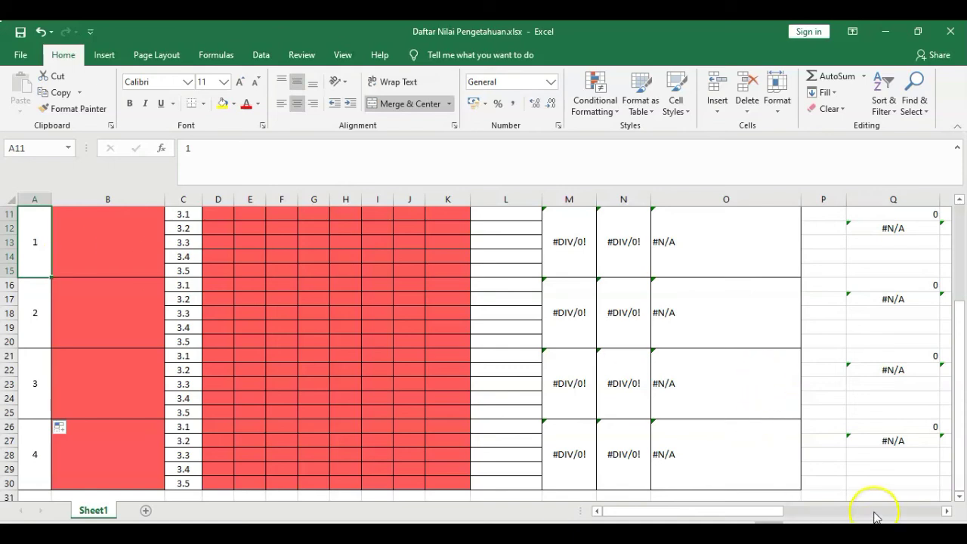
pyautogui.click(948, 511)
pyautogui.click(948, 512)
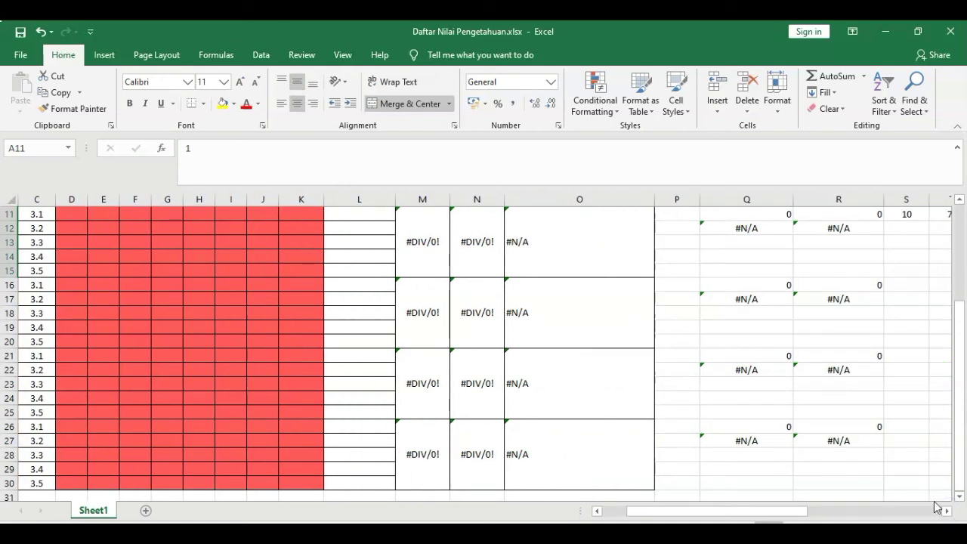
pyautogui.keyDown('shift'); pyautogui.click(858, 484); pyautogui.keyUp('shift')
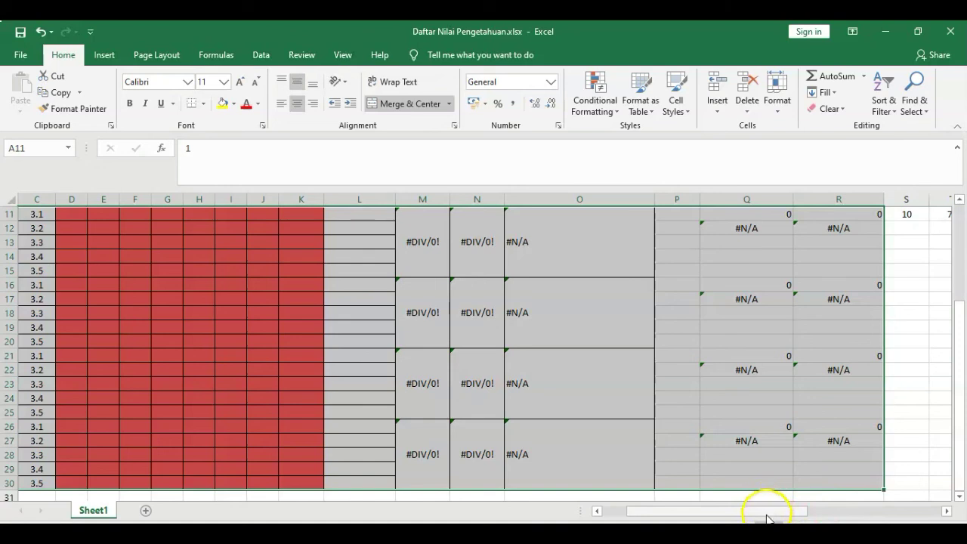
pyautogui.click(58, 93)
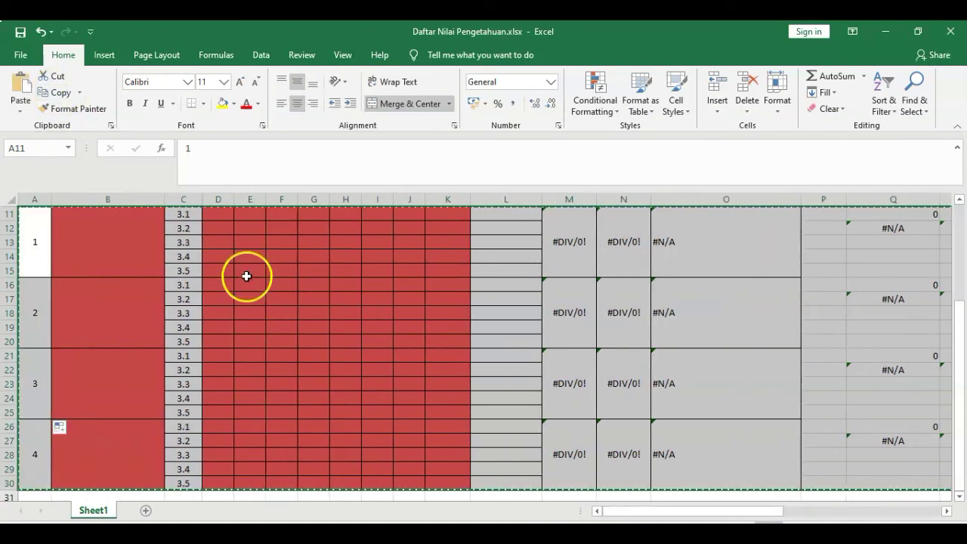
pyautogui.scroll(-1, 244, 378)
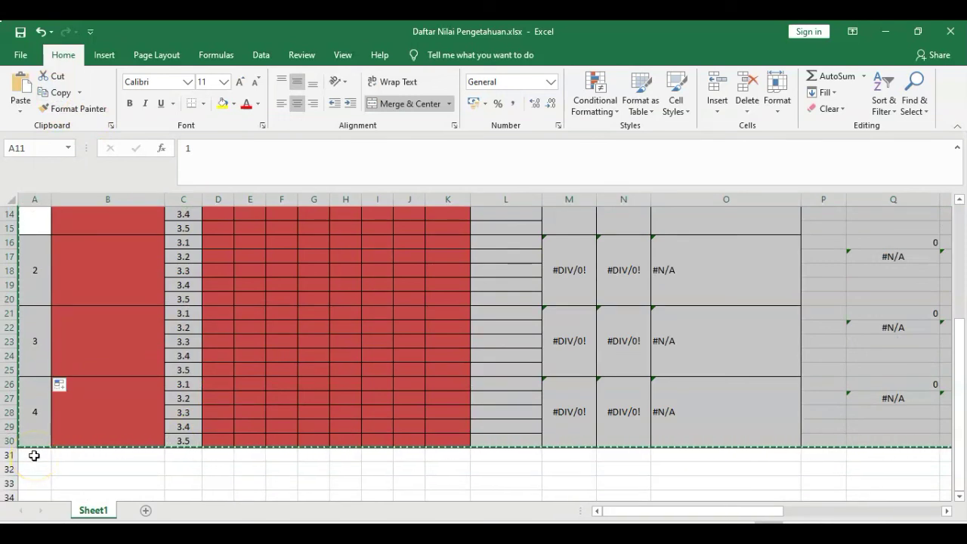
pyautogui.click(45, 401)
pyautogui.click(31, 463)
pyautogui.click(31, 456)
pyautogui.click(9, 106)
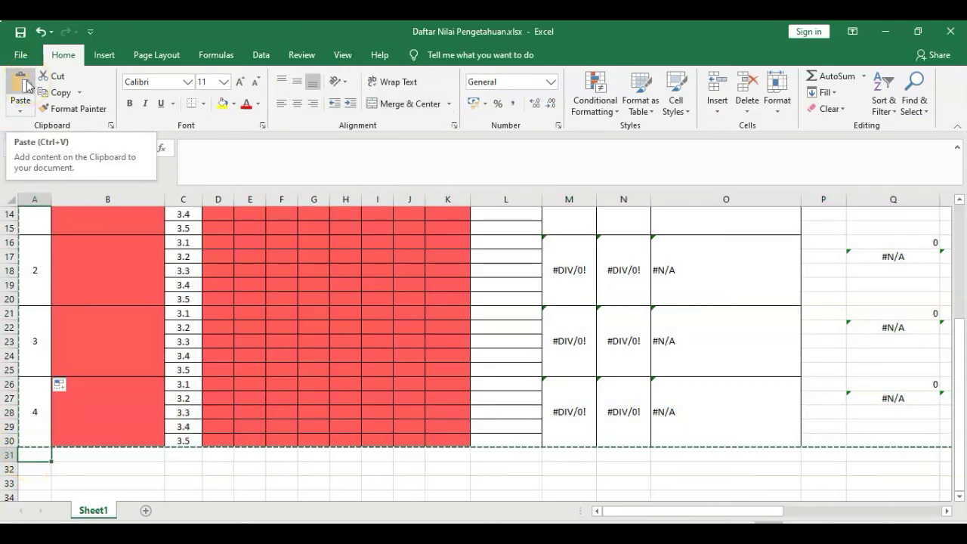
pyautogui.click(21, 85)
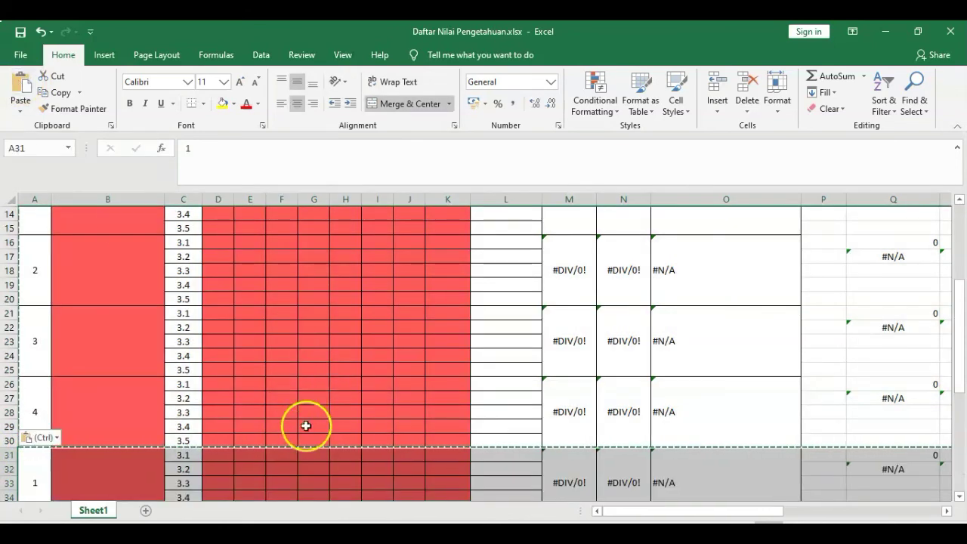
# Fill the numbering formula from NO cell A26 down into A31 so the fifth student's block continues the sequence.
pyautogui.scroll(-3, 350, 405)
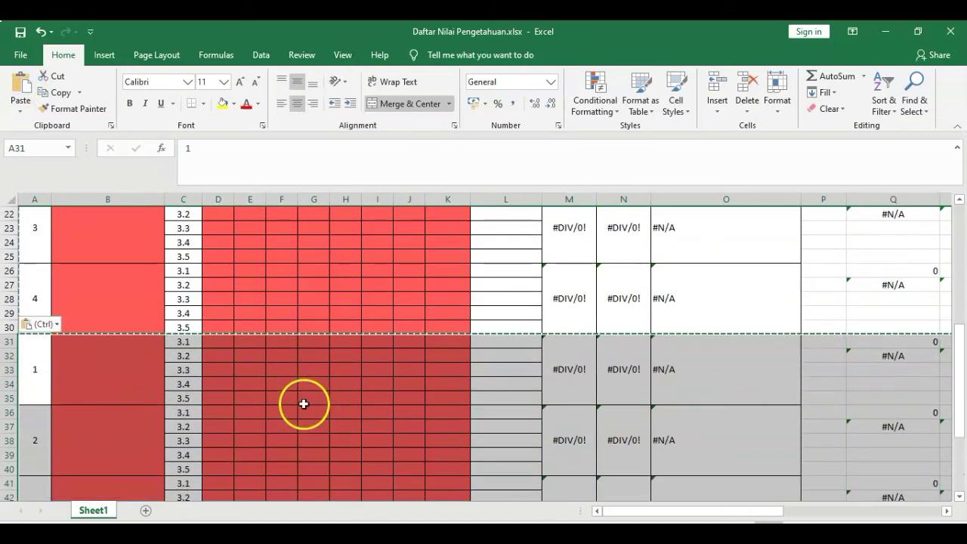
pyautogui.click(36, 295)
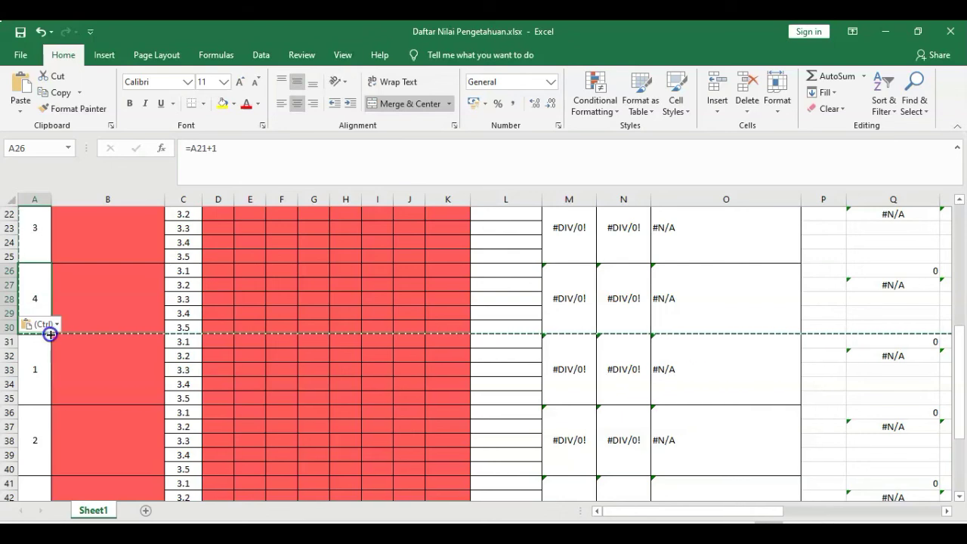
pyautogui.moveTo(50, 334); pyautogui.dragTo(51, 346)
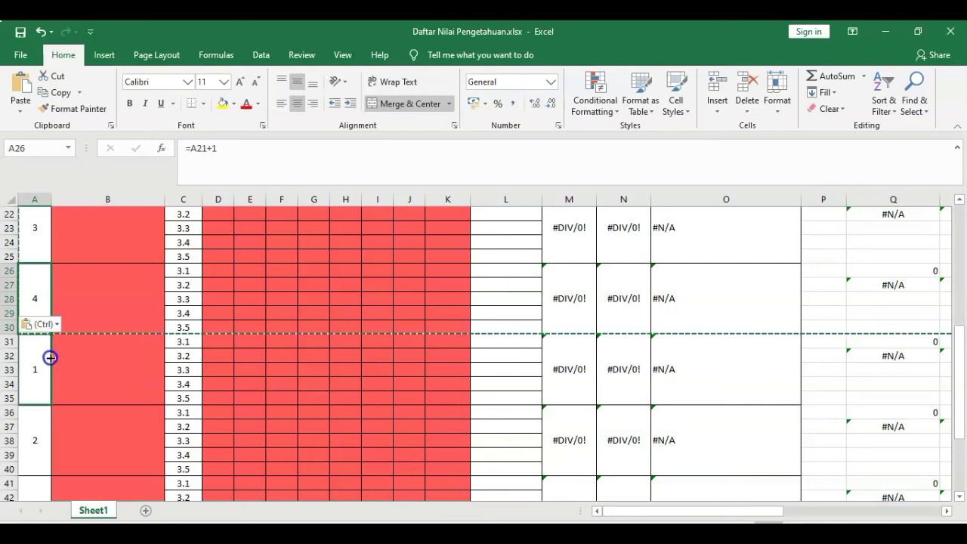
pyautogui.moveTo(50, 359); pyautogui.dragTo(43, 367)
pyautogui.scroll(-2, 118, 344)
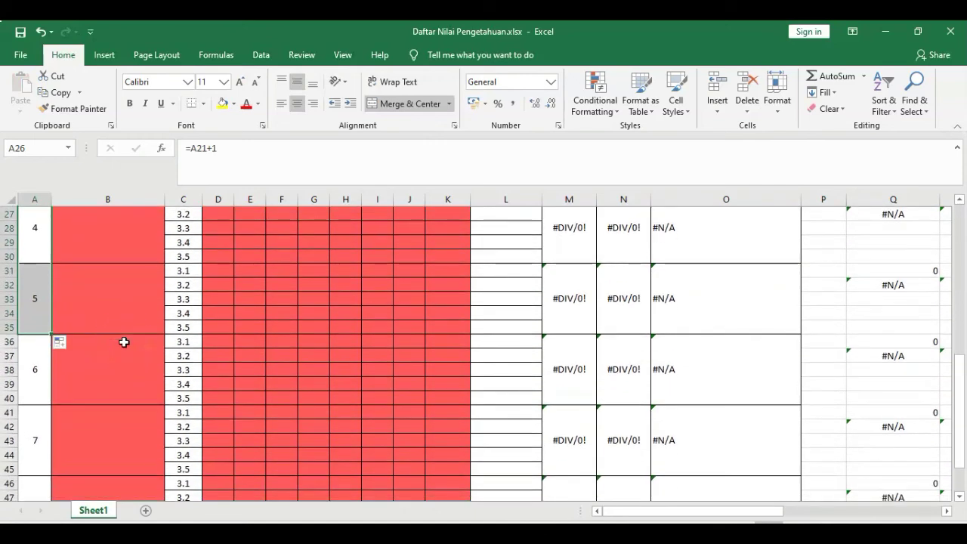
pyautogui.scroll(-2, 124, 342)
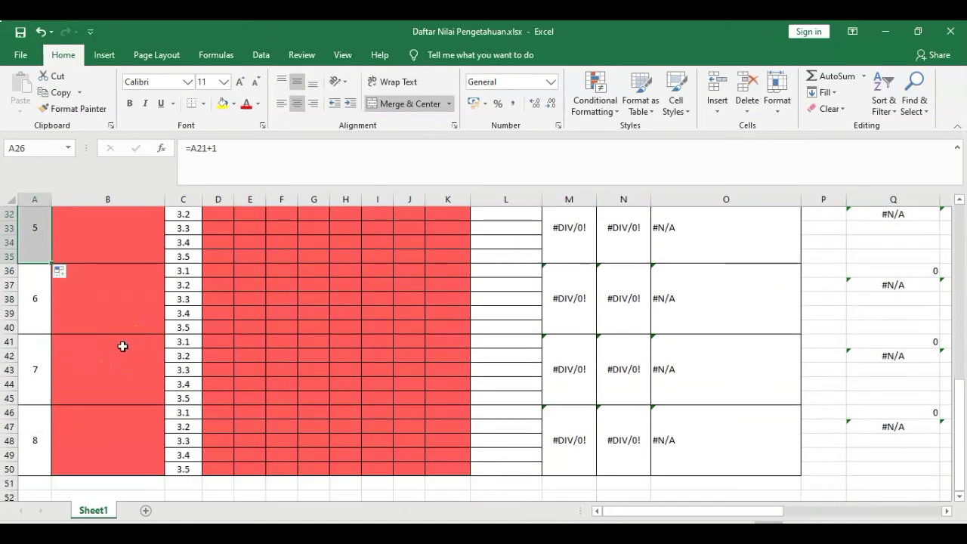
# Copy the eight student blocks A11:R50, including the Terendah and Tertinggi lookups.
pyautogui.scroll(5, 122, 347)
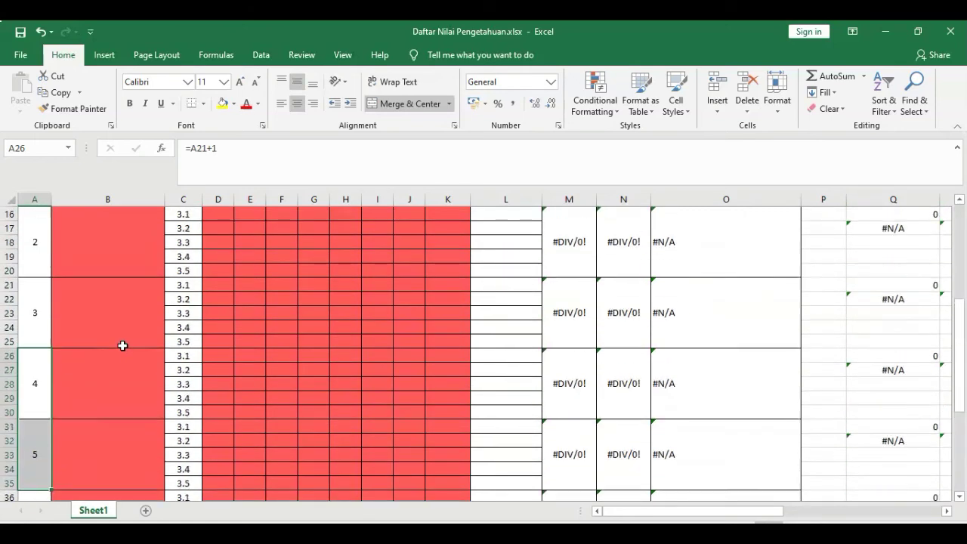
pyautogui.scroll(3, 123, 345)
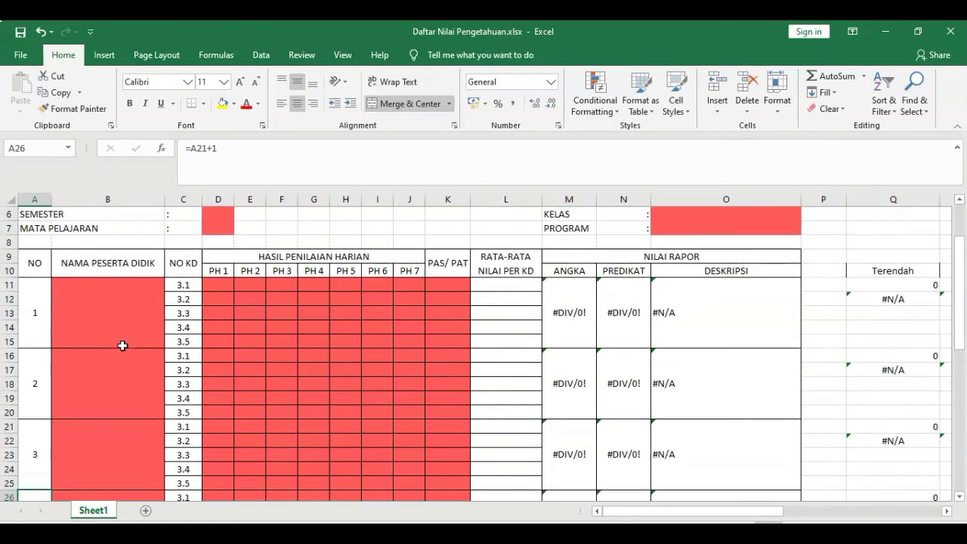
pyautogui.click(31, 319)
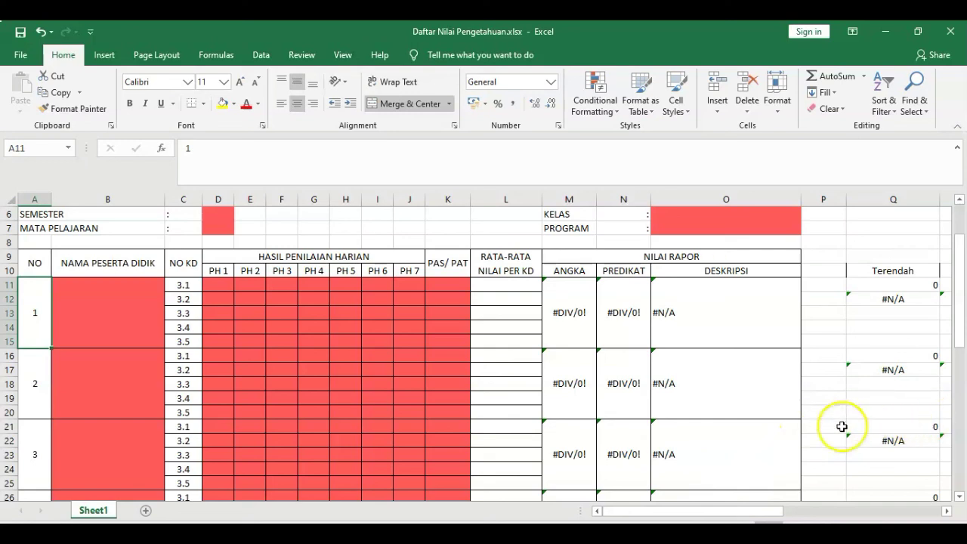
pyautogui.click(960, 496)
pyautogui.click(960, 497)
pyautogui.click(960, 497)
pyautogui.click(960, 496)
pyautogui.click(960, 497)
pyautogui.click(960, 498)
pyautogui.click(959, 497)
pyautogui.click(959, 497)
pyautogui.click(960, 497)
pyautogui.click(959, 497)
pyautogui.click(959, 497)
pyautogui.click(959, 497)
pyautogui.click(959, 497)
pyautogui.click(959, 498)
pyautogui.click(959, 497)
pyautogui.click(959, 498)
pyautogui.click(959, 498)
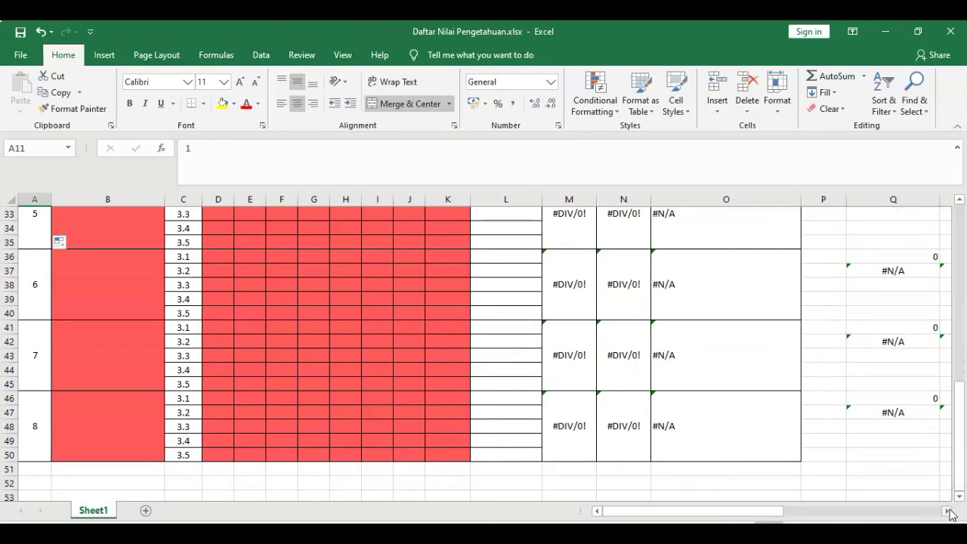
pyautogui.click(951, 514)
pyautogui.keyDown('shift'); pyautogui.click(928, 457); pyautogui.keyUp('shift')
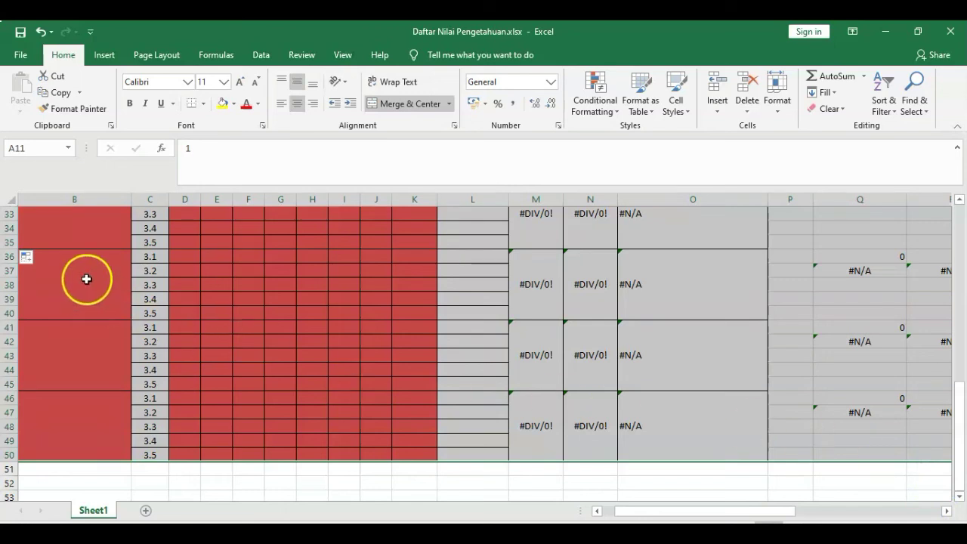
pyautogui.click(57, 94)
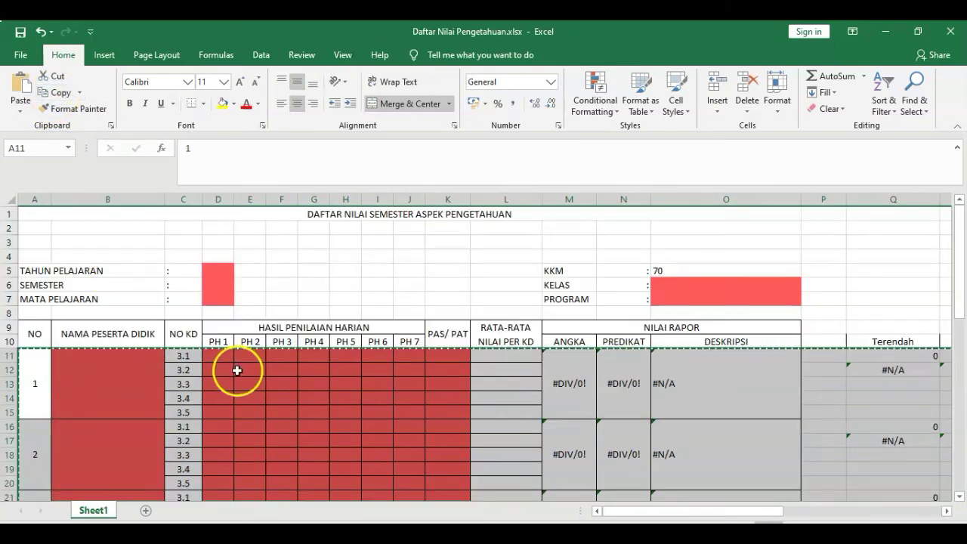
# Paste the copied eight student blocks at A51, directly below the eighth student's block.
pyautogui.scroll(-8, 237, 370)
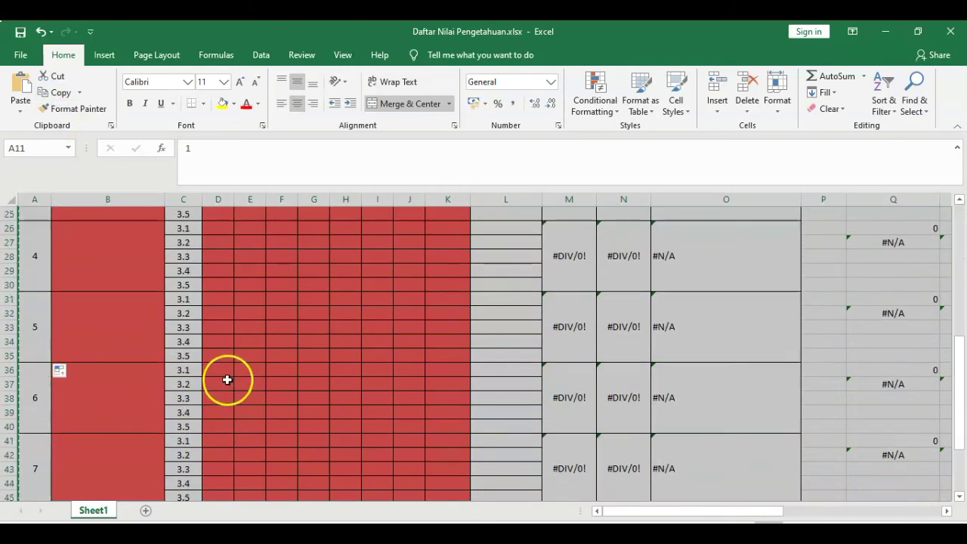
pyautogui.scroll(-4, 226, 379)
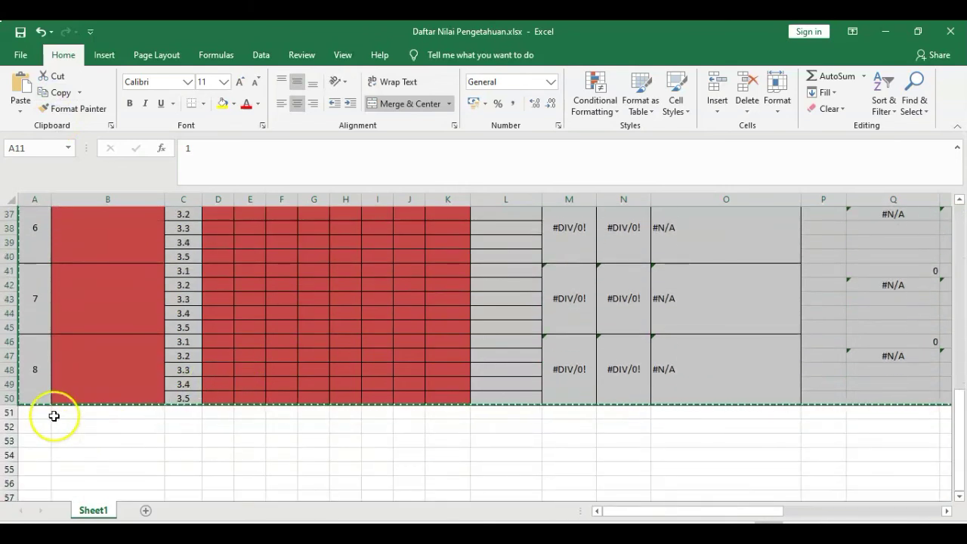
pyautogui.click(37, 413)
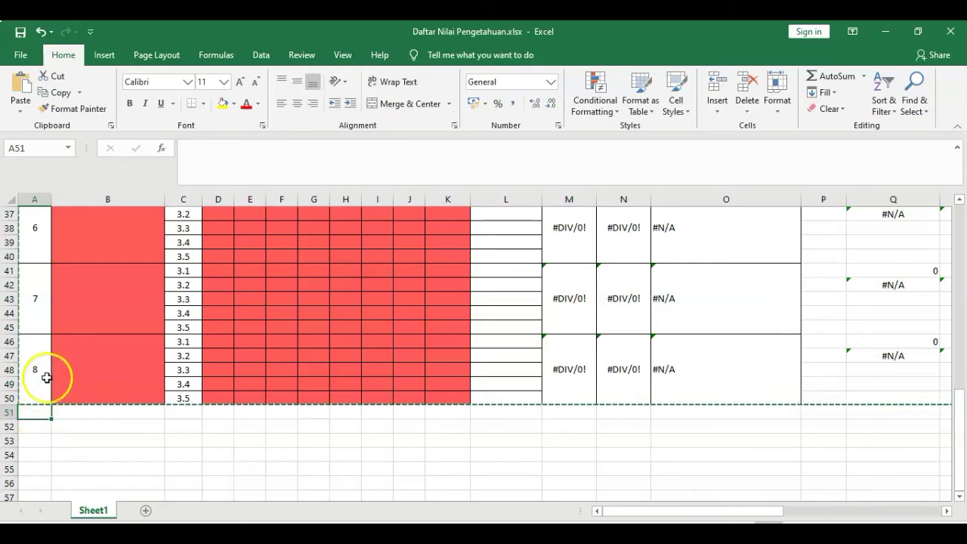
pyautogui.click(21, 91)
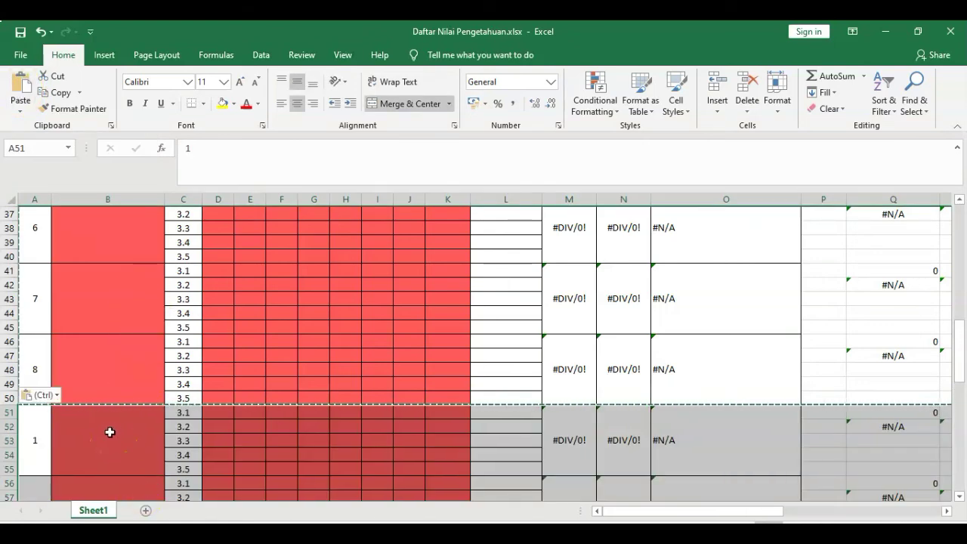
# Paste the same eight student blocks again at A91, directly below the previous copy.
pyautogui.scroll(-4, 109, 432)
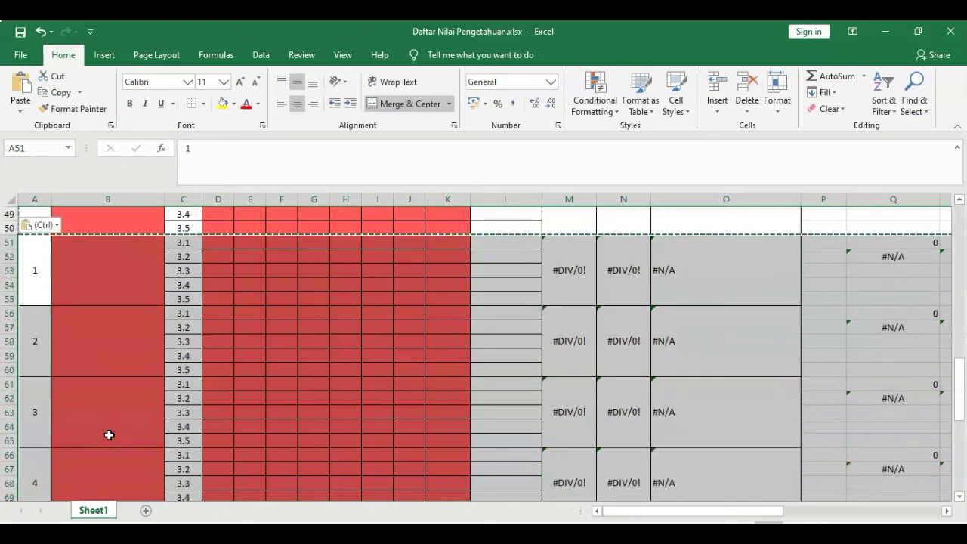
pyautogui.scroll(-5, 109, 434)
pyautogui.scroll(-2, 109, 436)
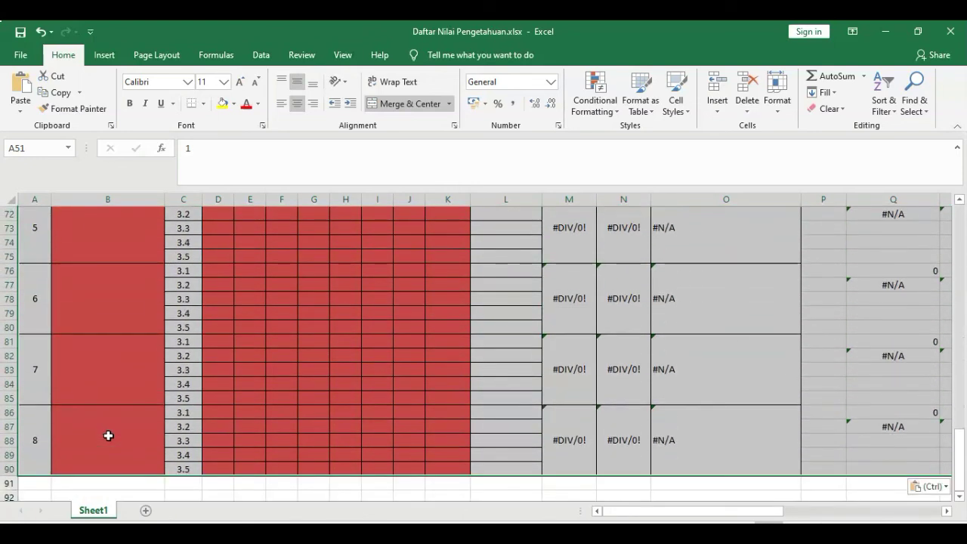
pyautogui.scroll(-1, 108, 437)
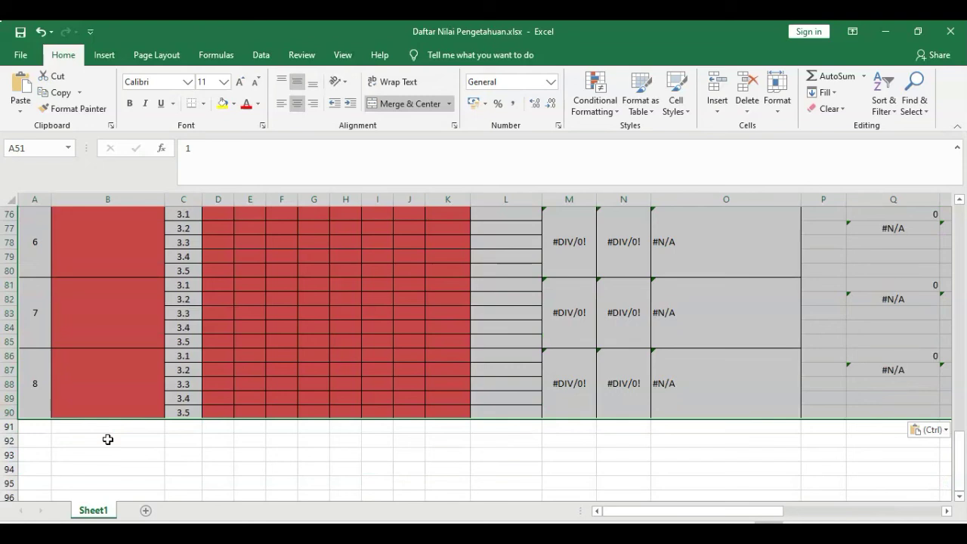
pyautogui.click(37, 429)
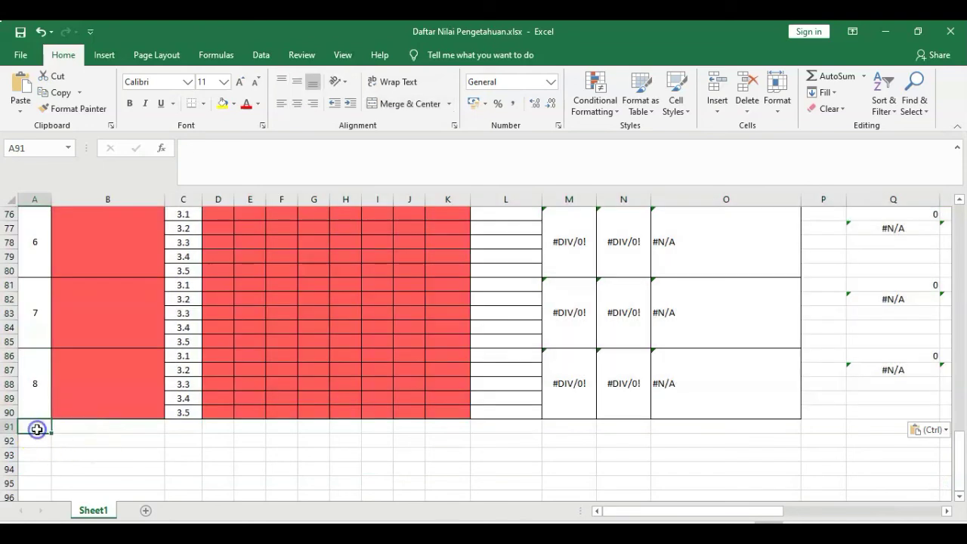
pyautogui.click(21, 87)
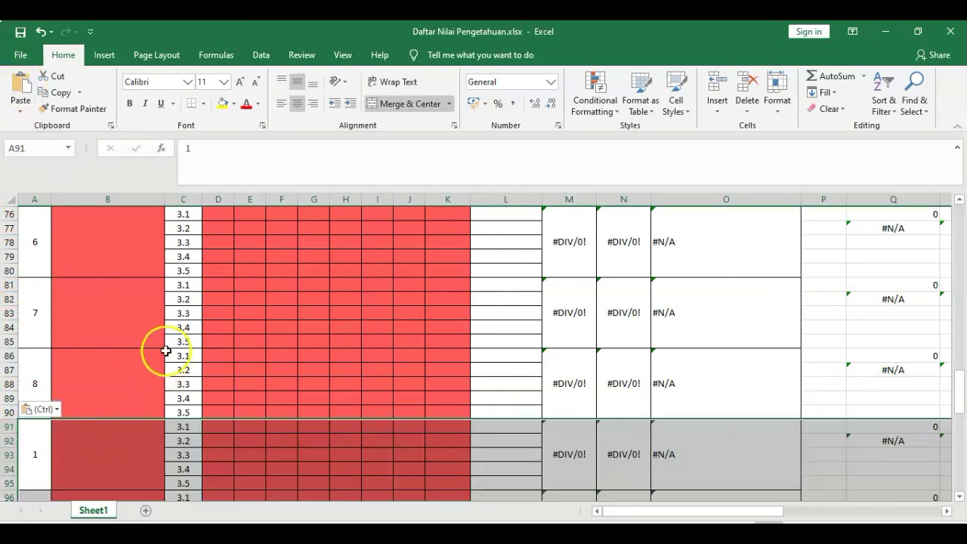
# Paste another set of the eight copied student blocks at A131.
pyautogui.scroll(-5, 165, 351)
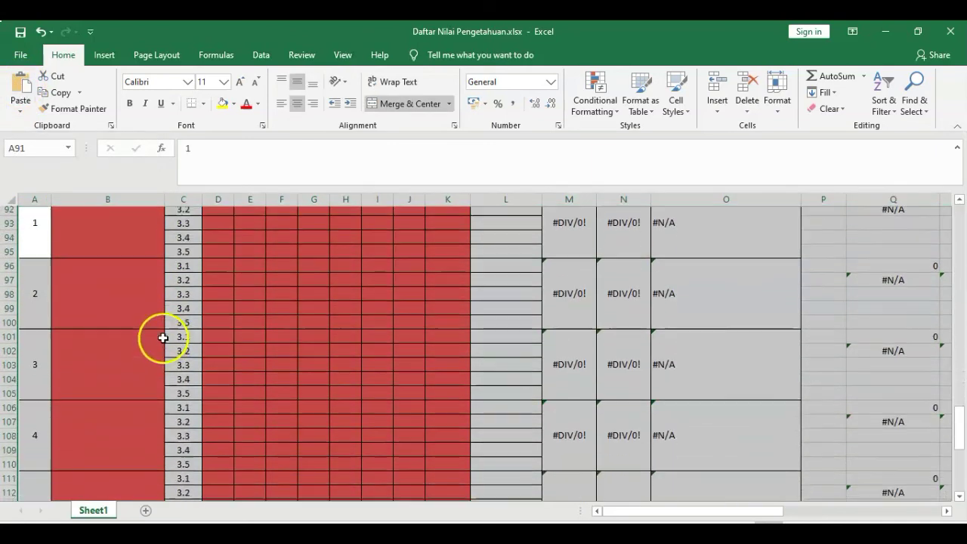
pyautogui.scroll(-9, 163, 338)
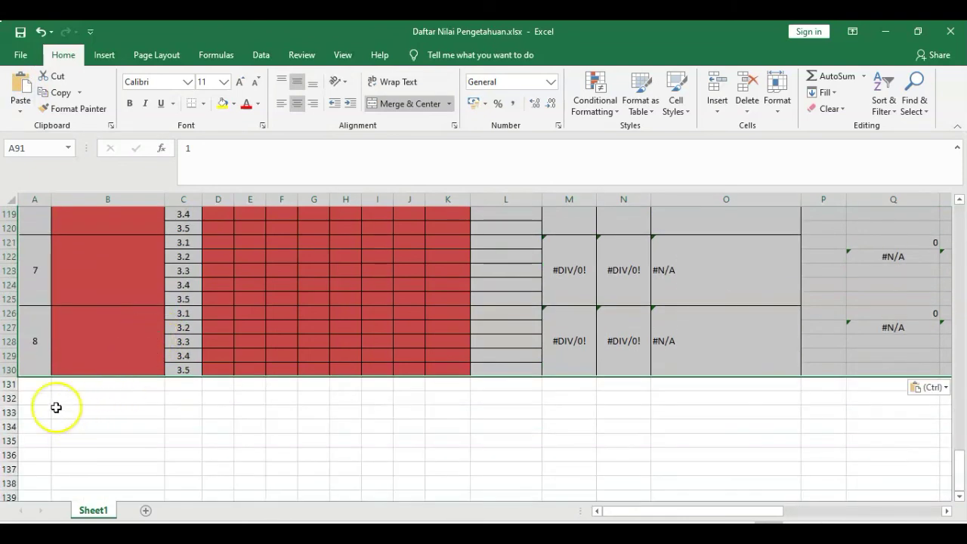
pyautogui.click(34, 385)
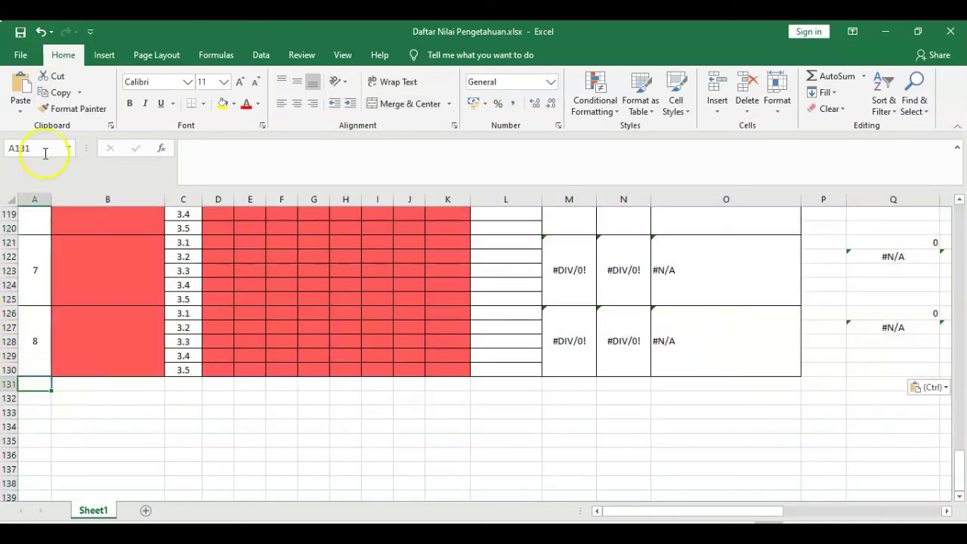
pyautogui.click(22, 85)
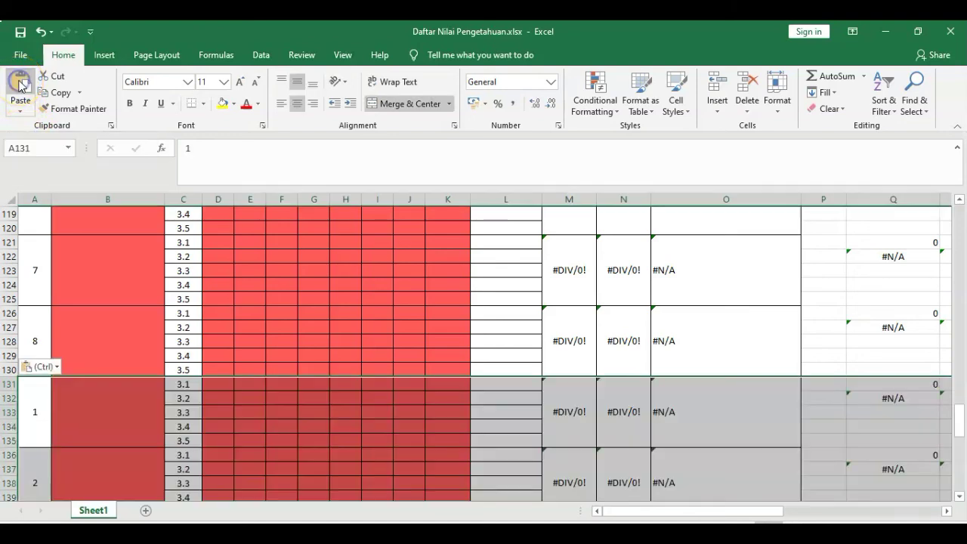
# Paste one more set of the eight copied student blocks at A171.
pyautogui.scroll(-6, 281, 404)
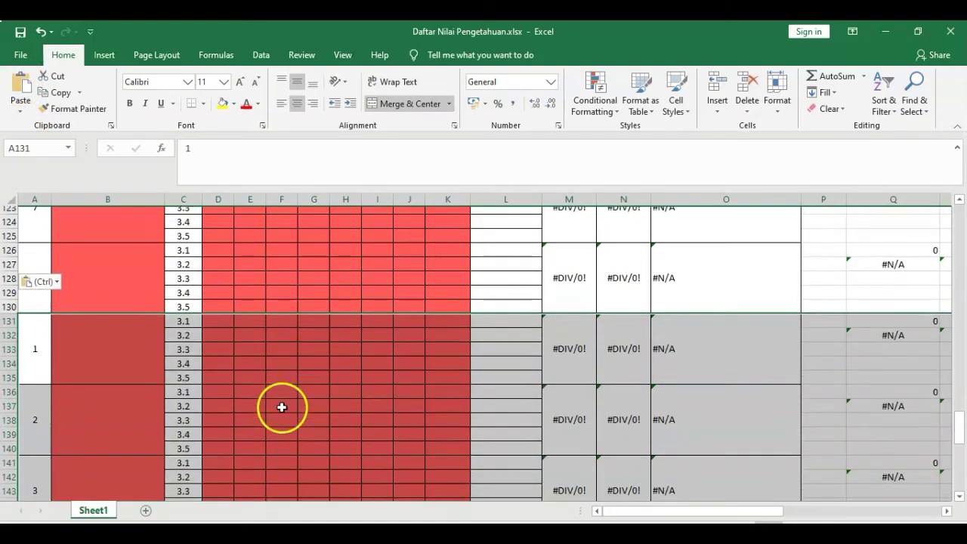
pyautogui.scroll(-5, 281, 404)
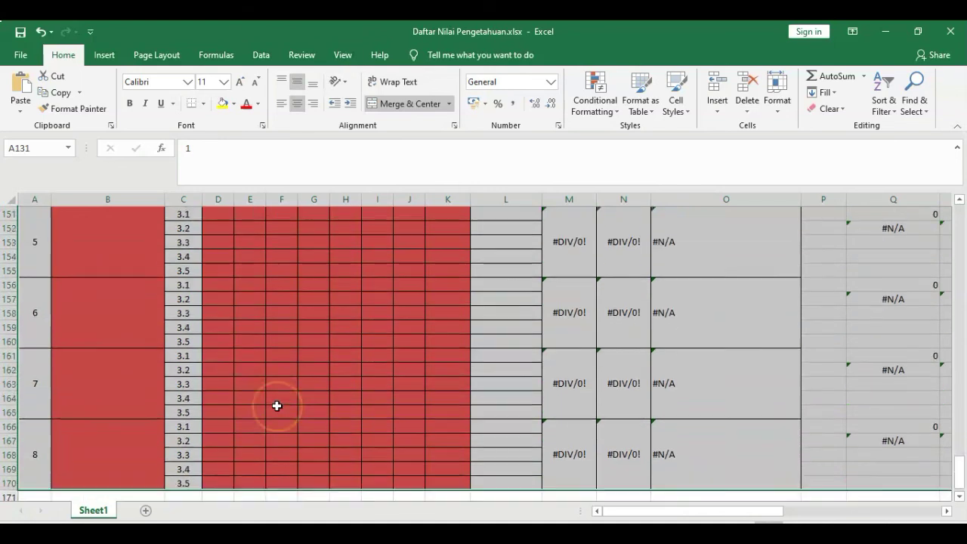
pyautogui.scroll(-2, 278, 406)
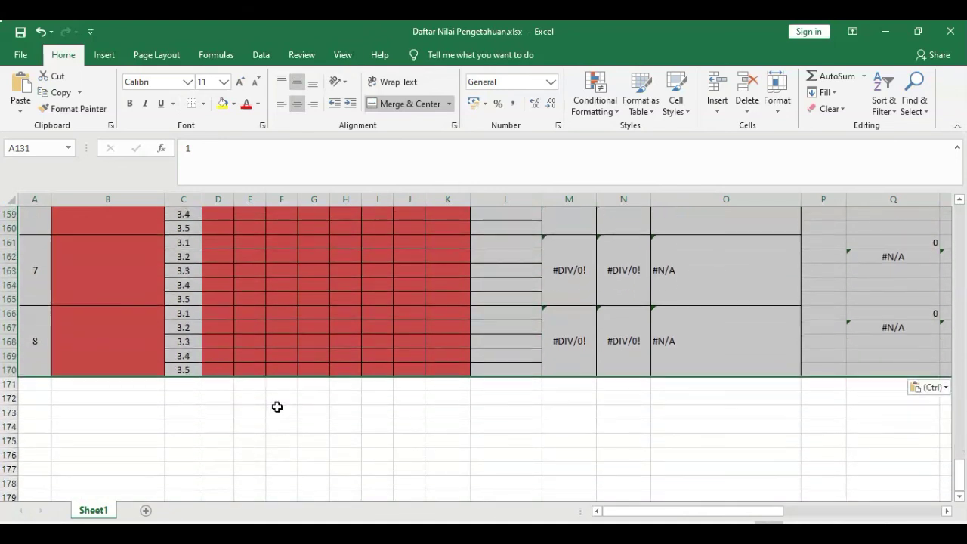
pyautogui.click(34, 387)
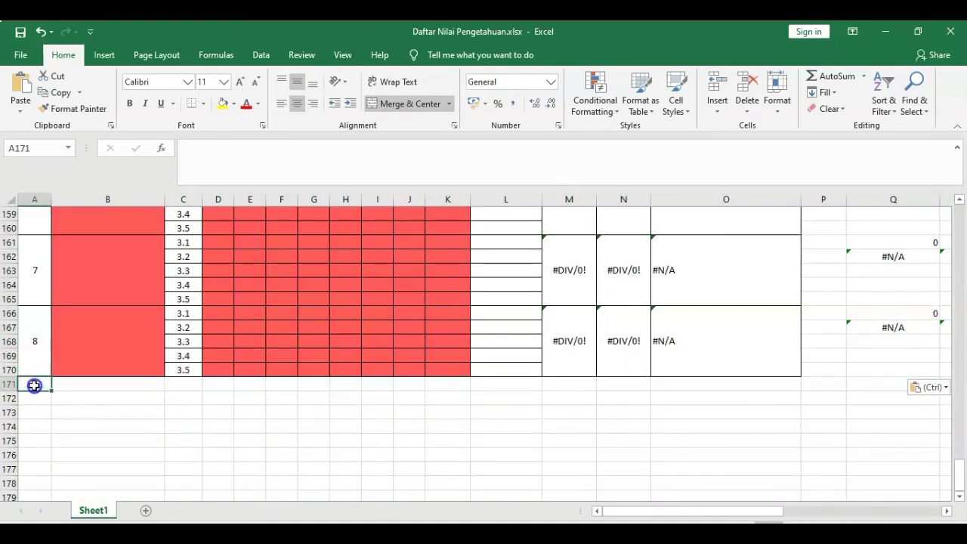
pyautogui.click(20, 87)
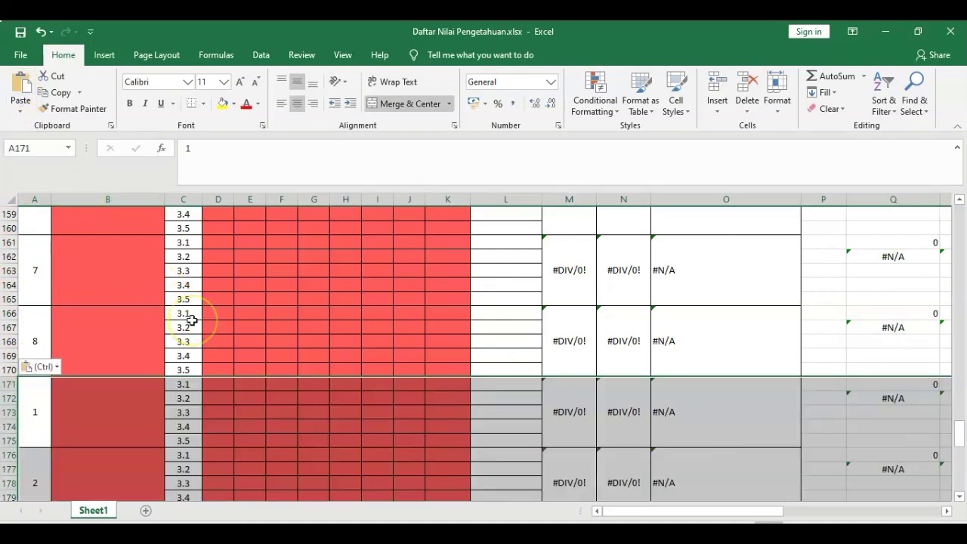
# Fill the numbering formula from NO cell A46 down into A51 so the ninth student's block continues the sequence.
pyautogui.scroll(11, 192, 321)
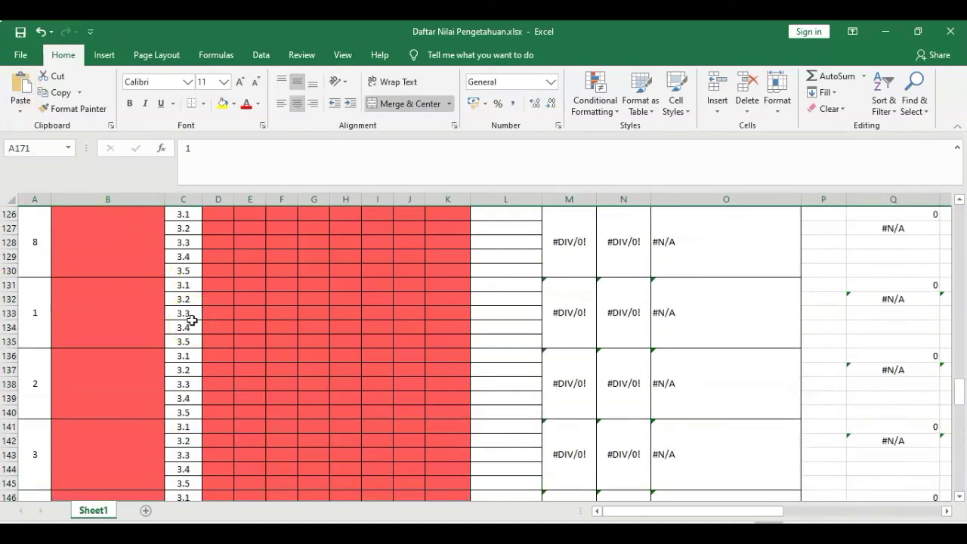
pyautogui.scroll(8, 192, 321)
pyautogui.scroll(11, 192, 320)
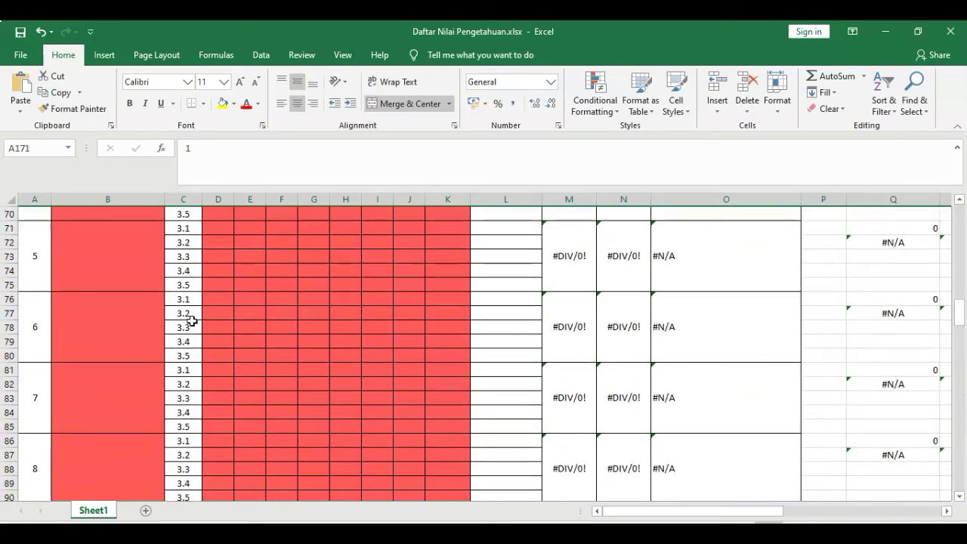
pyautogui.scroll(1, 192, 321)
pyautogui.scroll(6, 192, 320)
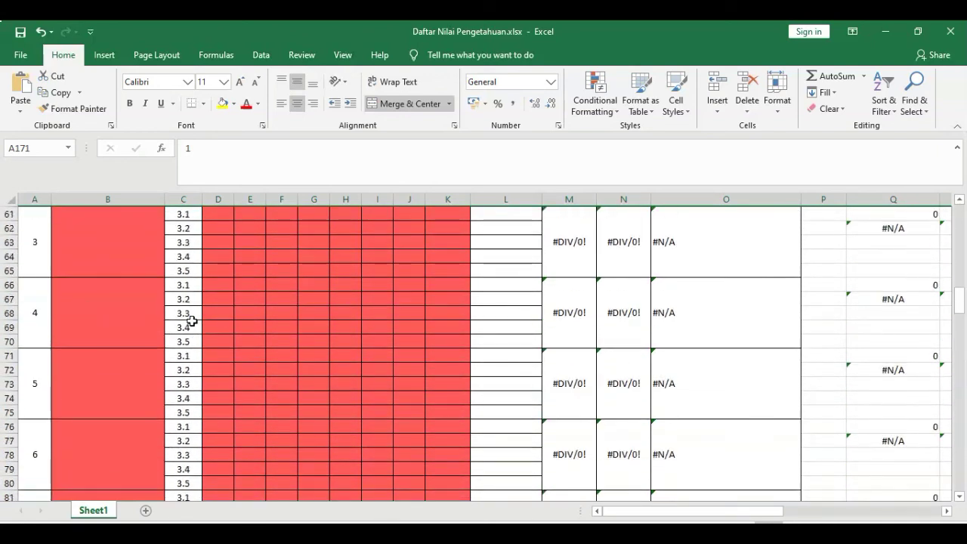
pyautogui.scroll(2, 192, 320)
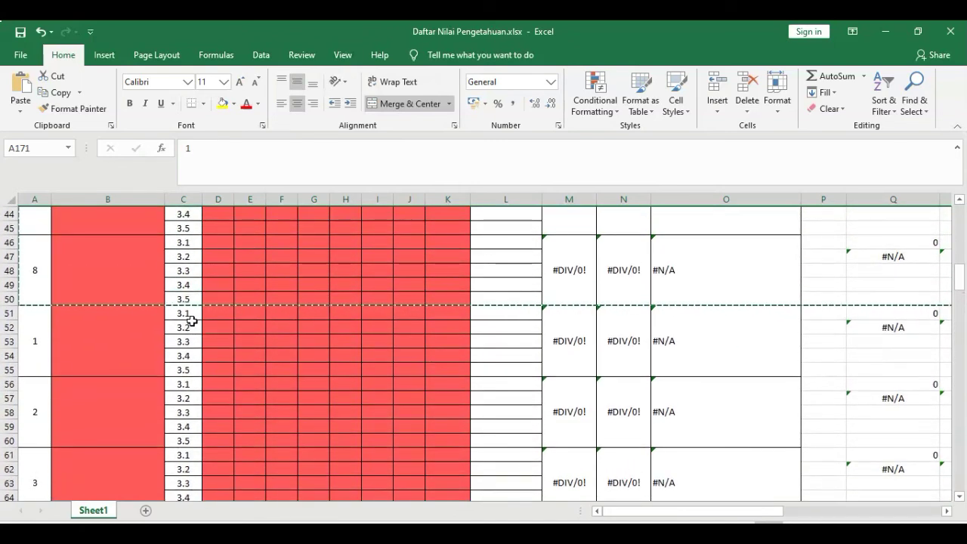
pyautogui.click(39, 277)
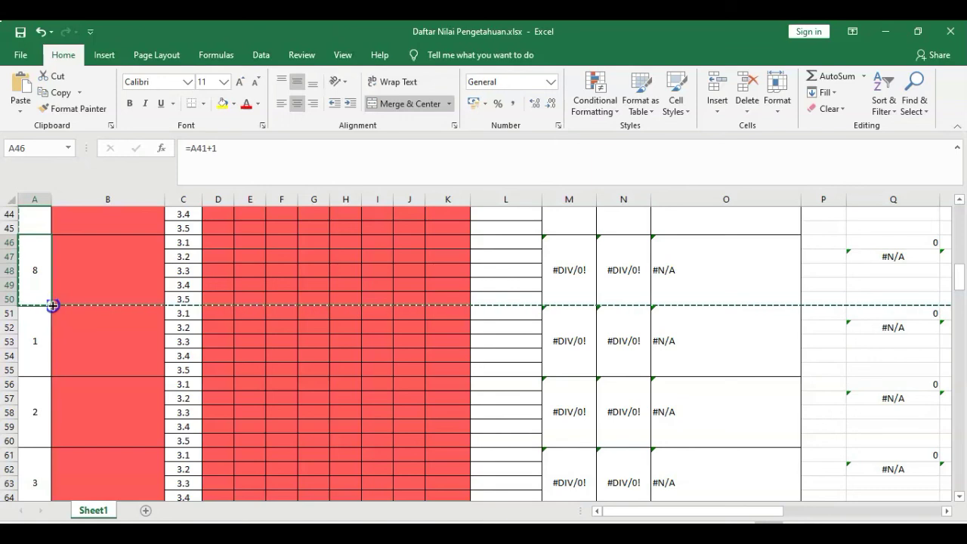
pyautogui.moveTo(52, 310); pyautogui.dragTo(51, 327)
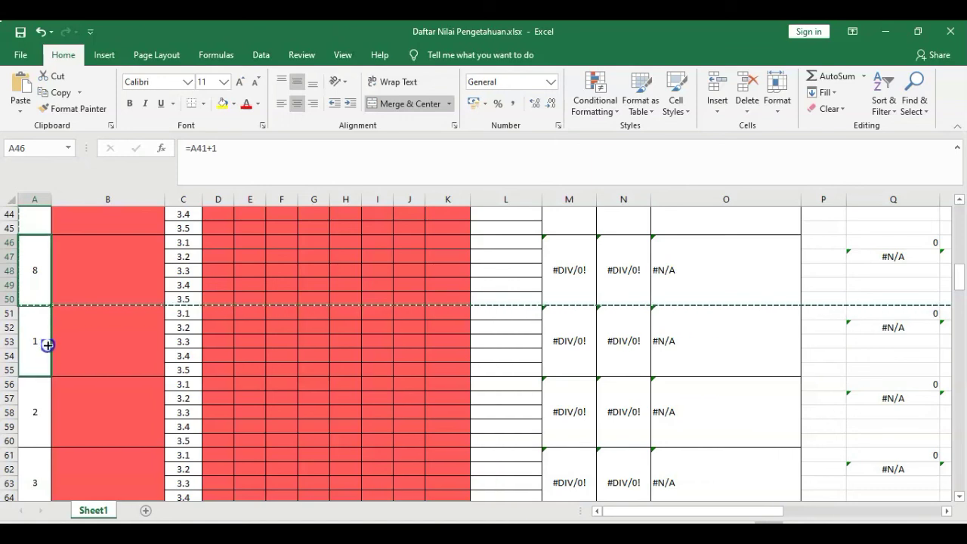
pyautogui.press('Return')
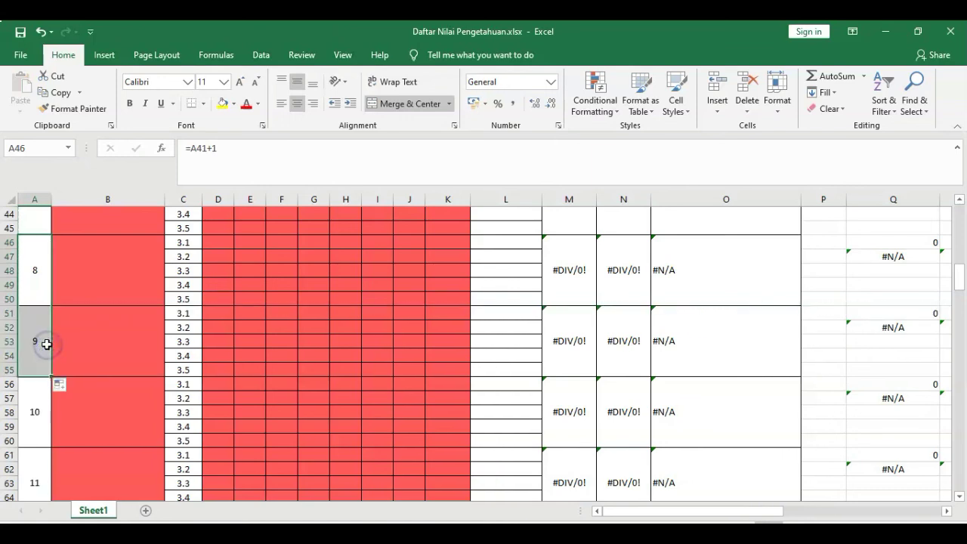
# Fill the numbering formula from NO cell A86 down into A91 so the third set of student blocks continues the sequence.
pyautogui.scroll(-1, 46, 345)
pyautogui.scroll(-3, 46, 345)
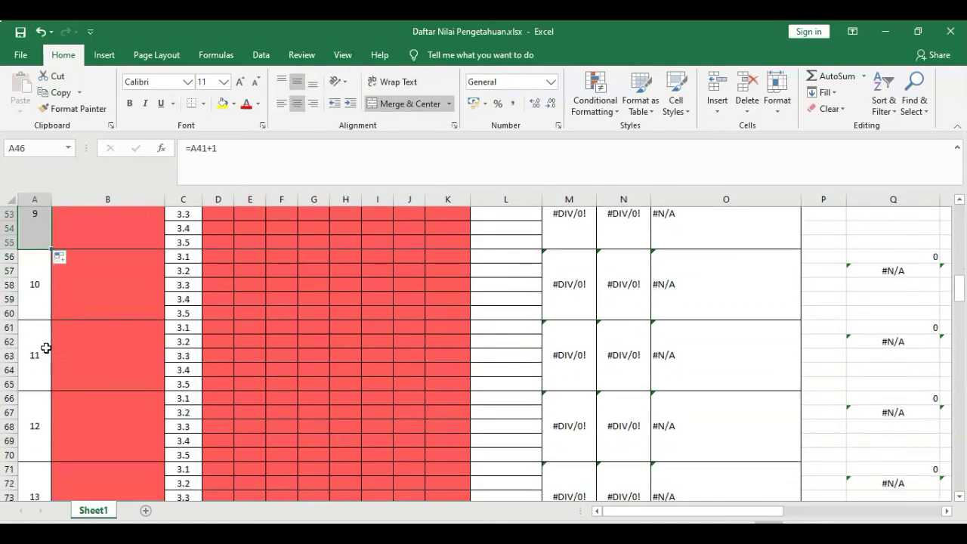
pyautogui.scroll(-5, 46, 348)
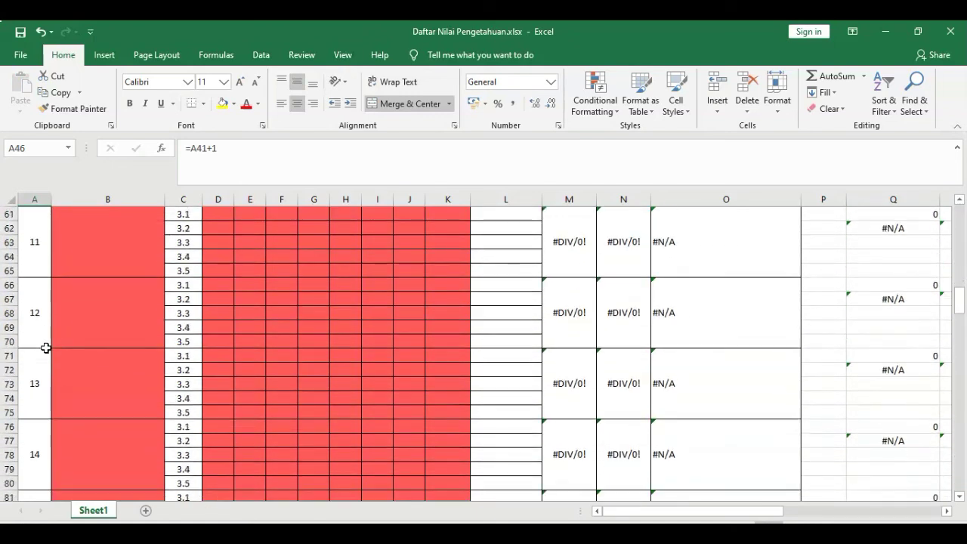
pyautogui.scroll(-2, 44, 348)
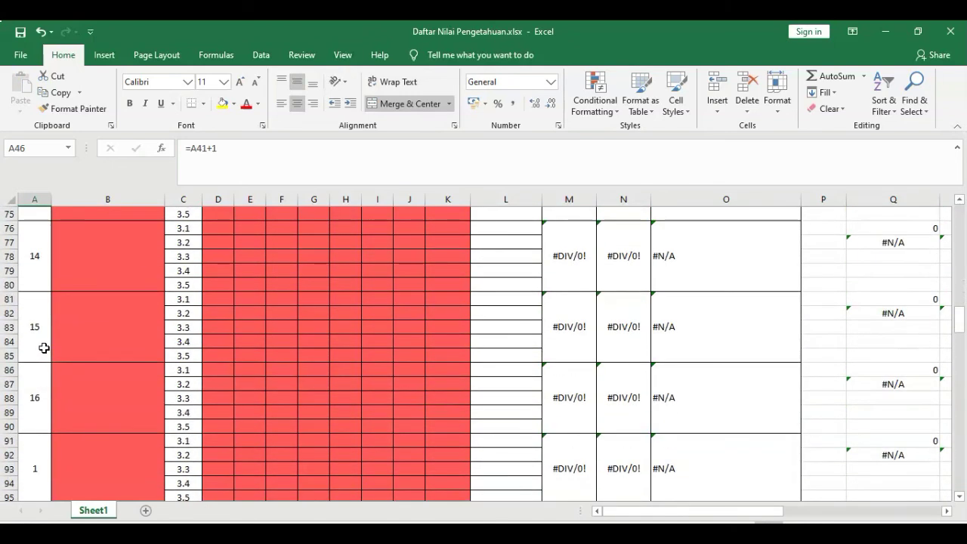
pyautogui.click(37, 372)
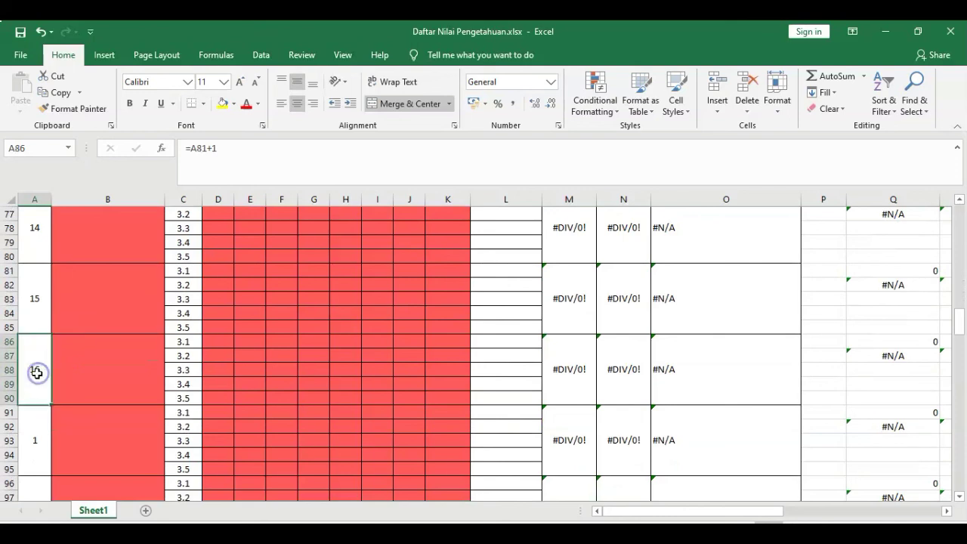
pyautogui.scroll(-1, 76, 366)
pyautogui.scroll(-1, 76, 367)
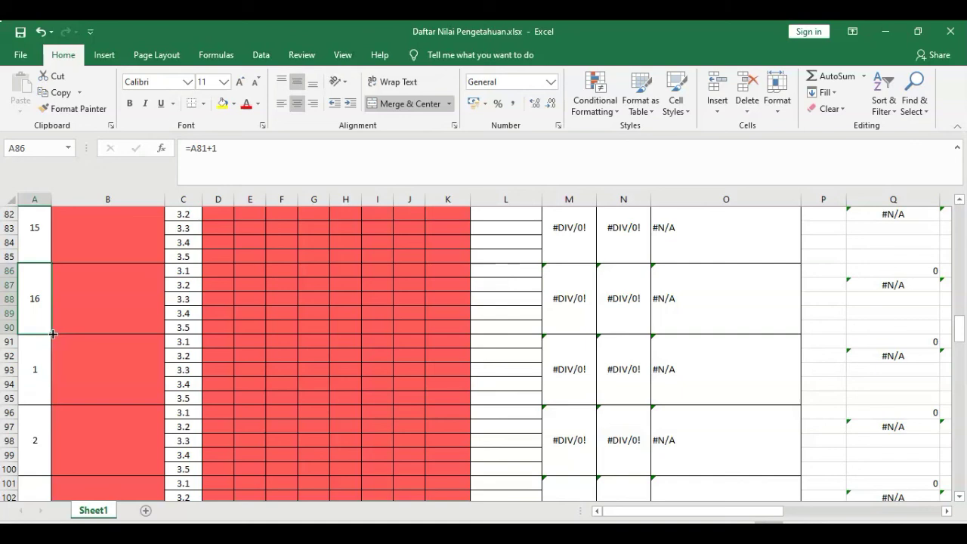
pyautogui.moveTo(53, 333); pyautogui.dragTo(50, 392)
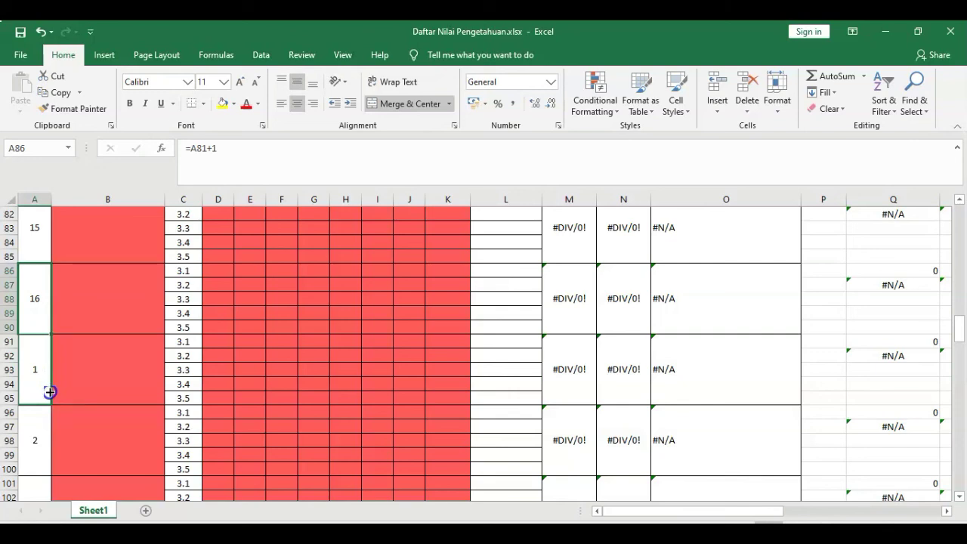
pyautogui.moveTo(50, 391); pyautogui.dragTo(48, 391)
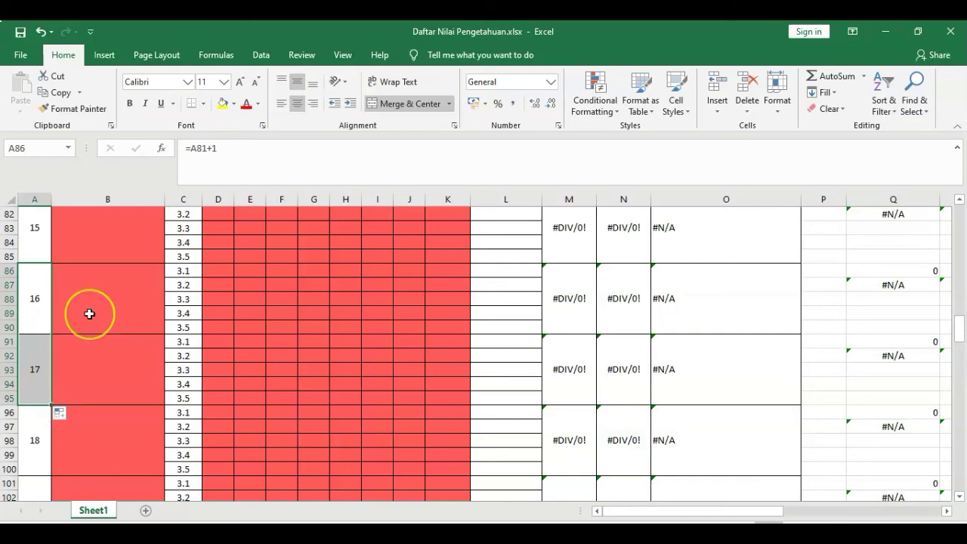
# Fill the numbering formula from NO cell A126 down into A131 to continue the sequence into the fourth set of blocks.
pyautogui.scroll(-1, 91, 335)
pyautogui.scroll(-7, 91, 334)
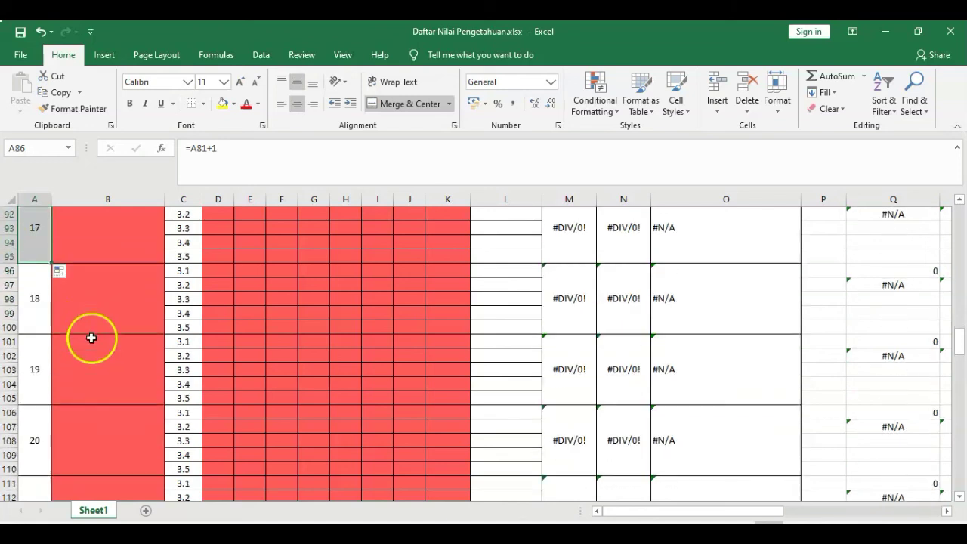
pyautogui.scroll(-4, 85, 335)
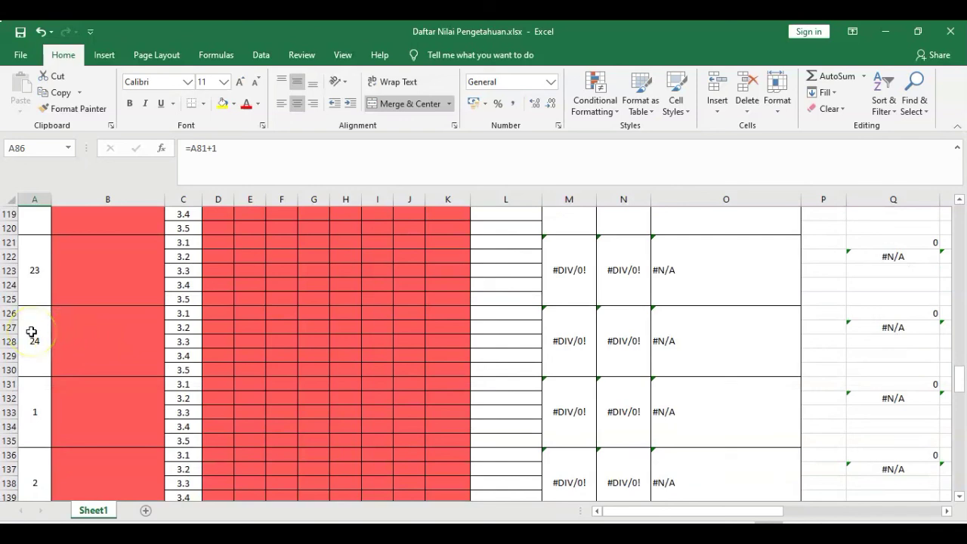
pyautogui.click(31, 331)
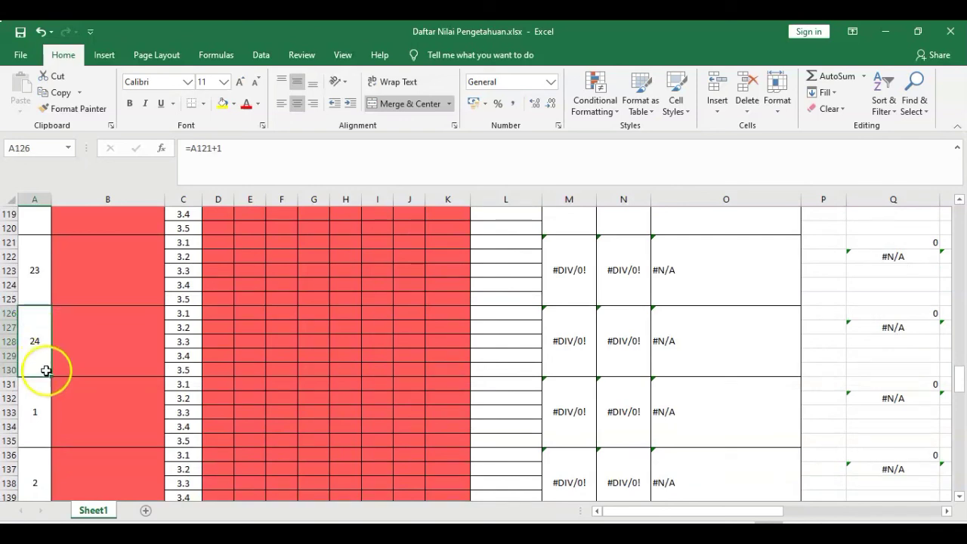
pyautogui.moveTo(50, 378); pyautogui.dragTo(46, 432)
# Fill the numbering formula from NO cell A166 down into A171, and select the last student's NO cell A206 to check the sequence.
pyautogui.scroll(-7, 68, 378)
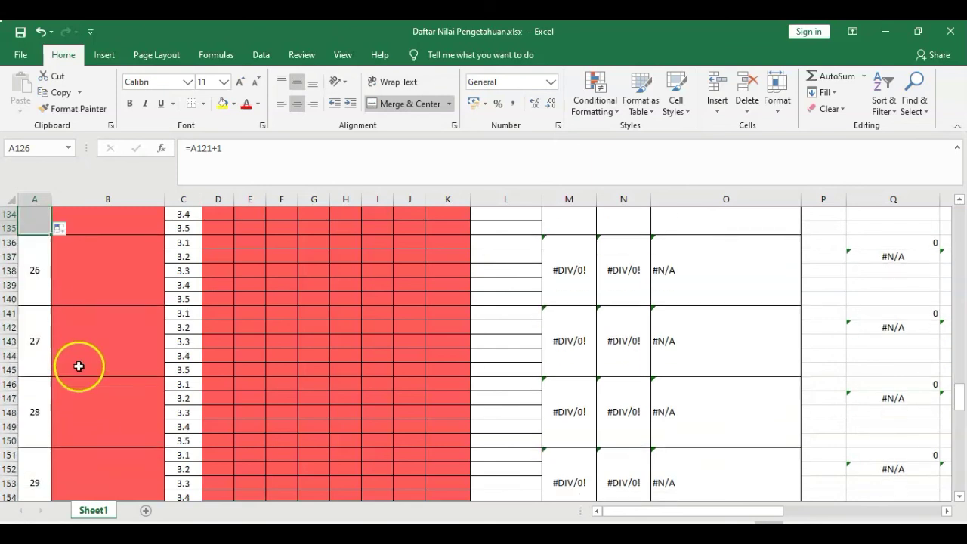
pyautogui.scroll(-6, 78, 360)
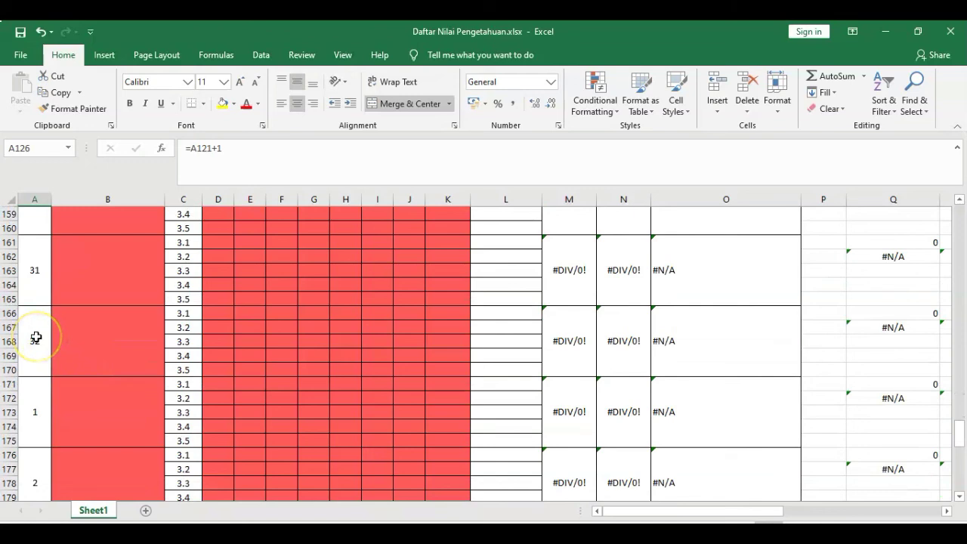
pyautogui.click(35, 338)
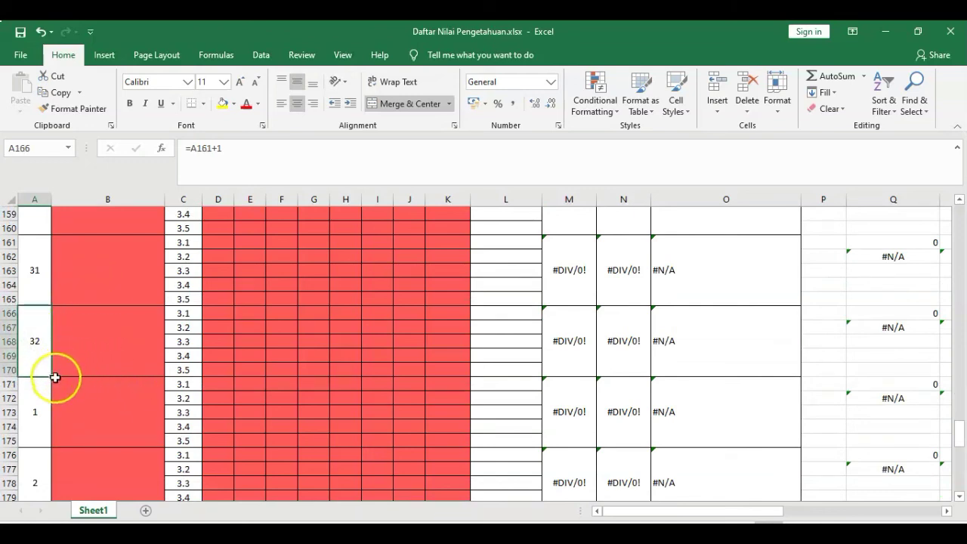
pyautogui.moveTo(51, 377); pyautogui.dragTo(50, 438)
pyautogui.scroll(-3, 77, 365)
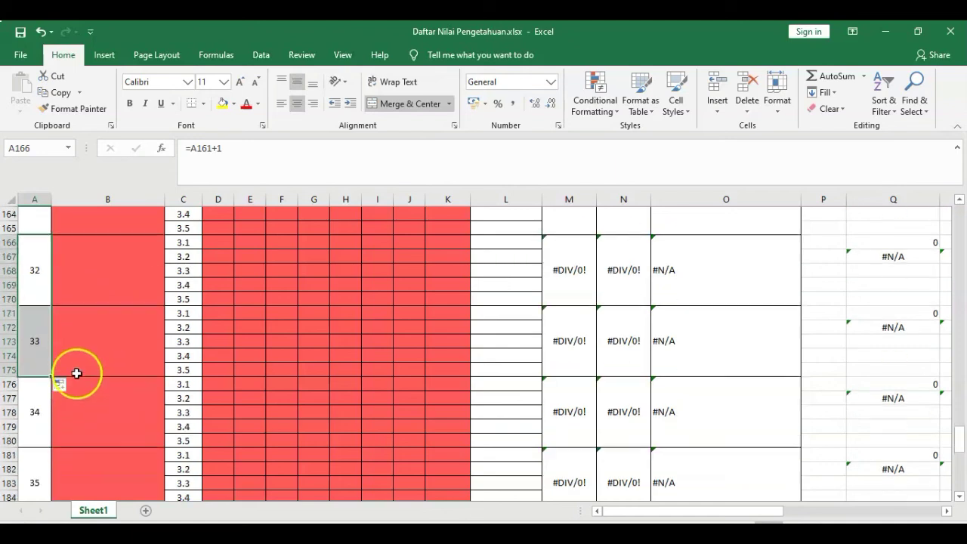
pyautogui.scroll(-8, 77, 365)
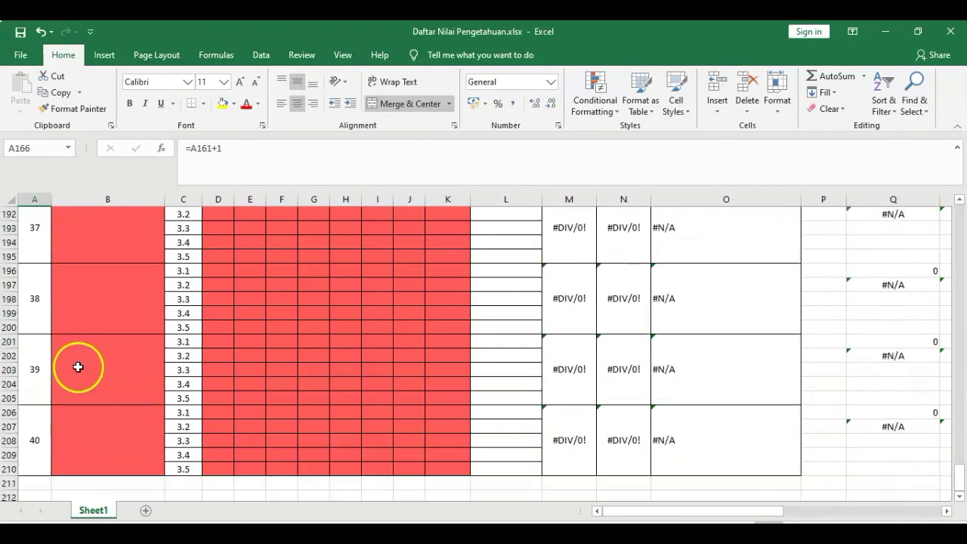
pyautogui.click(35, 407)
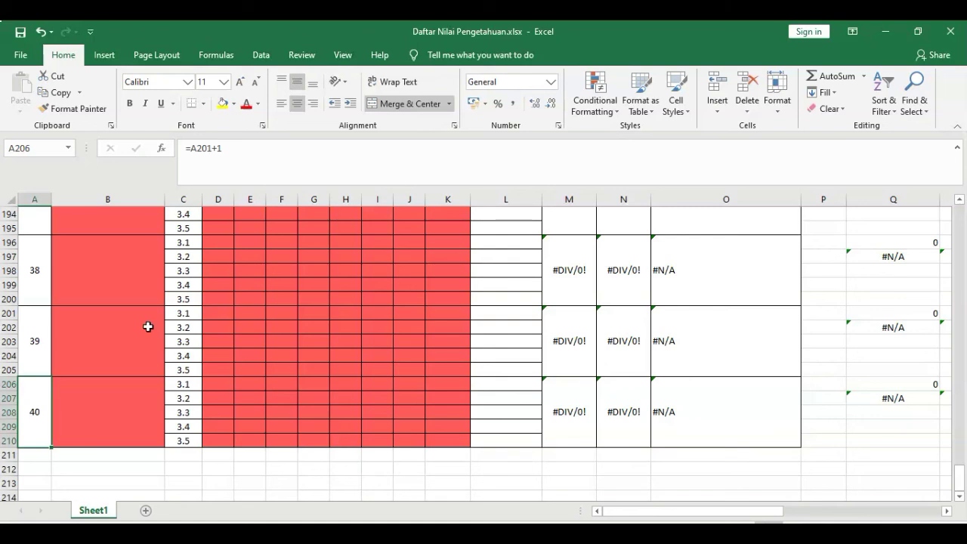
pyautogui.scroll(1, 249, 350)
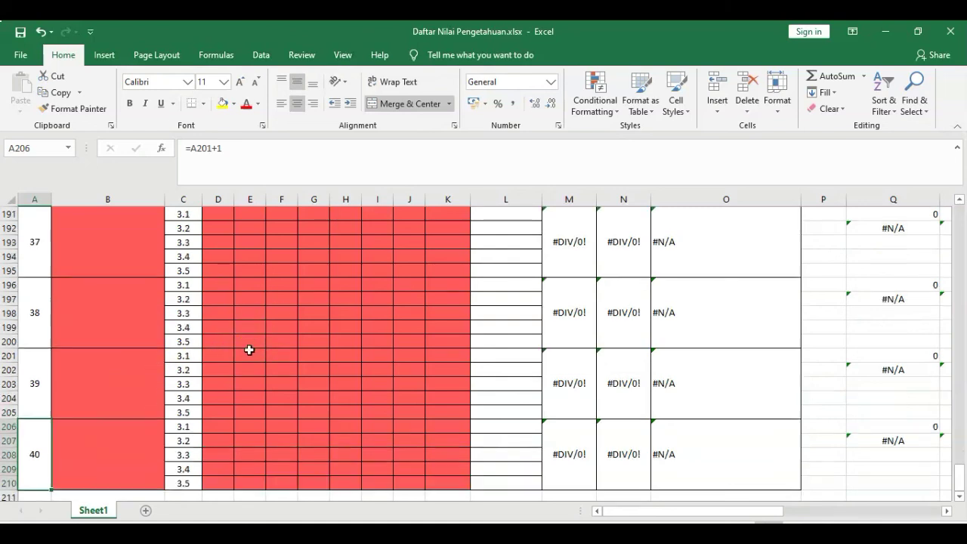
pyautogui.scroll(-1, 248, 350)
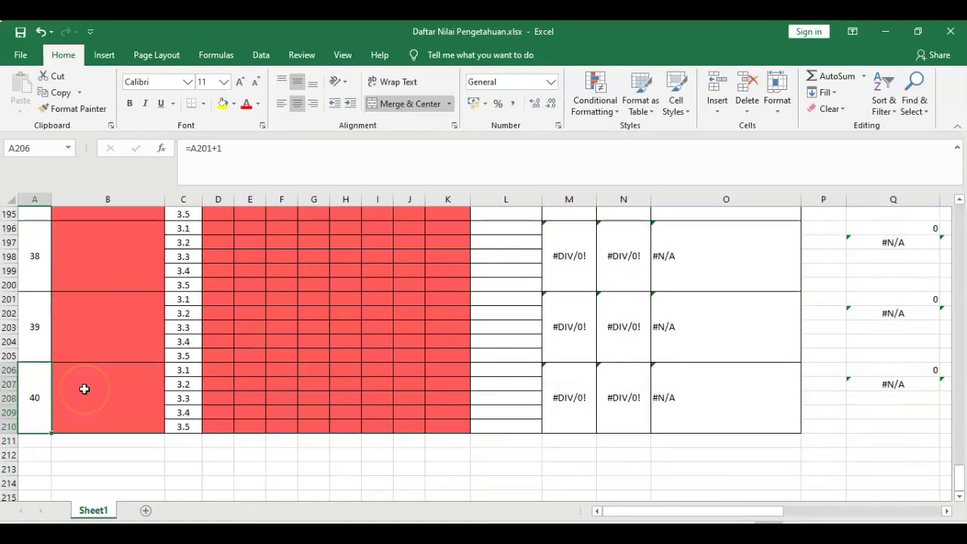